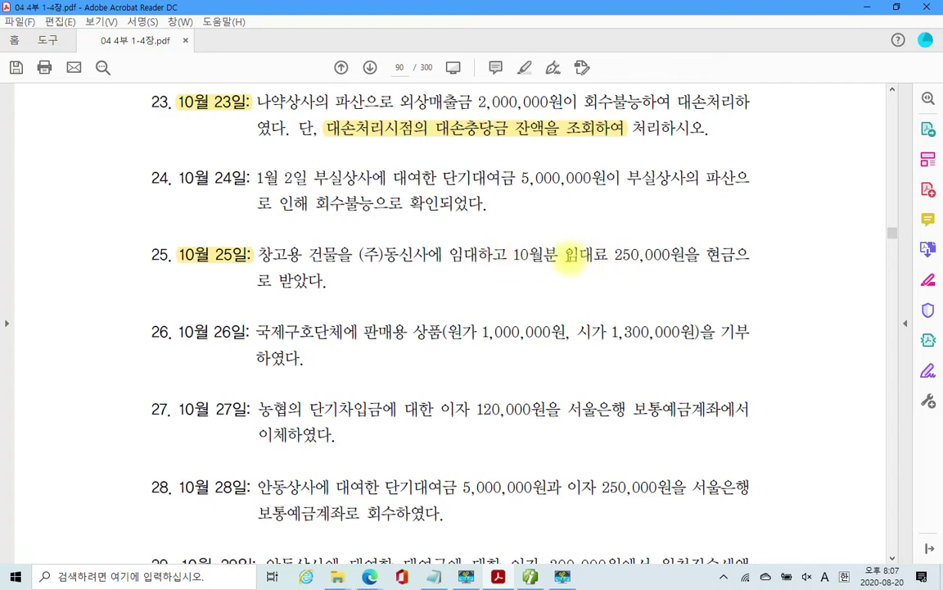
Highlight the phrase "임대료 250,000원을 현금으로 받았다." in problem 25 of the PDF.
left_click_drag(565, 255, 326, 281)
right_click(318, 281)
left_click(395, 312)
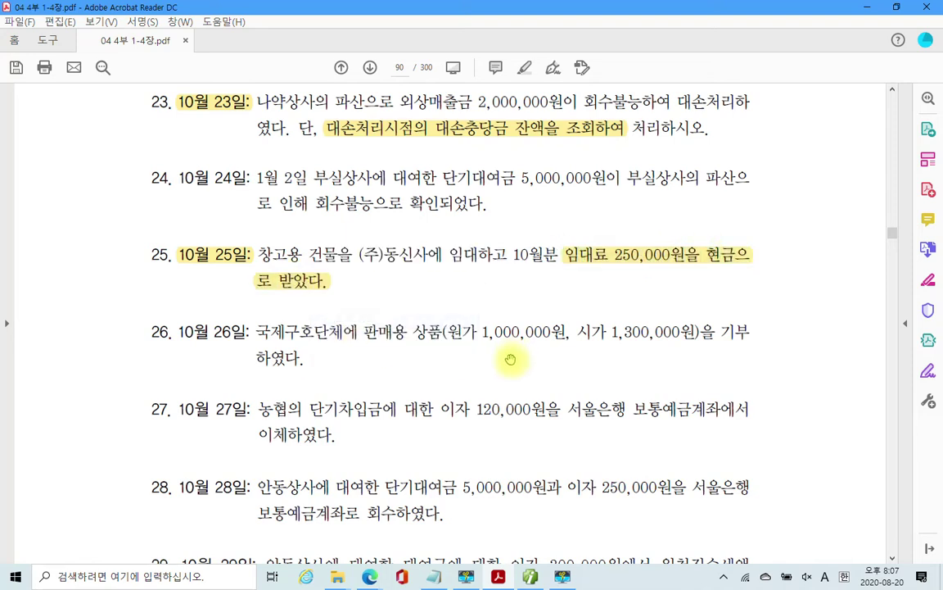
Switch to the accounting program and load the general vouchers (일반전표입력) for October 25.
left_click(562, 577)
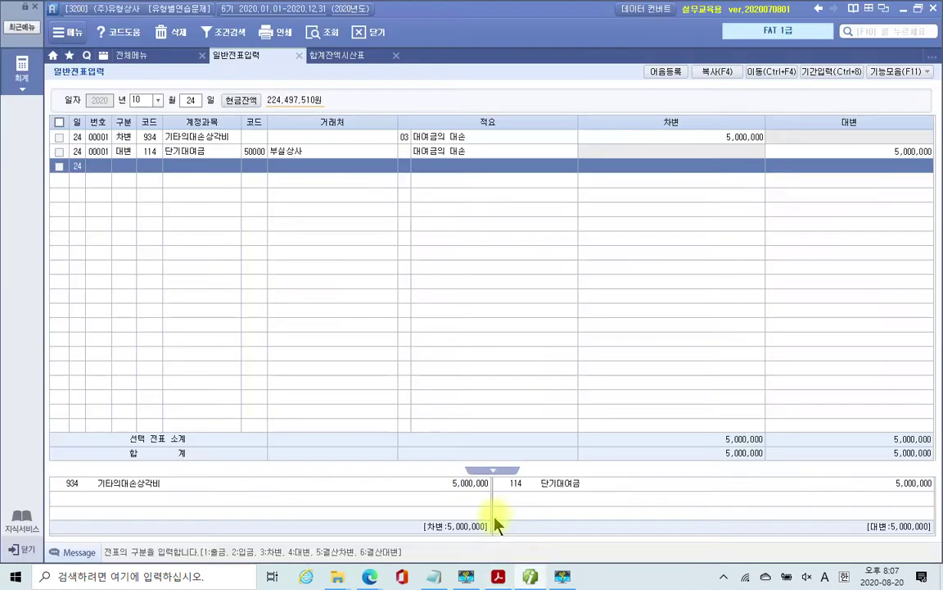
left_click(190, 99)
type("25")
key("Return")
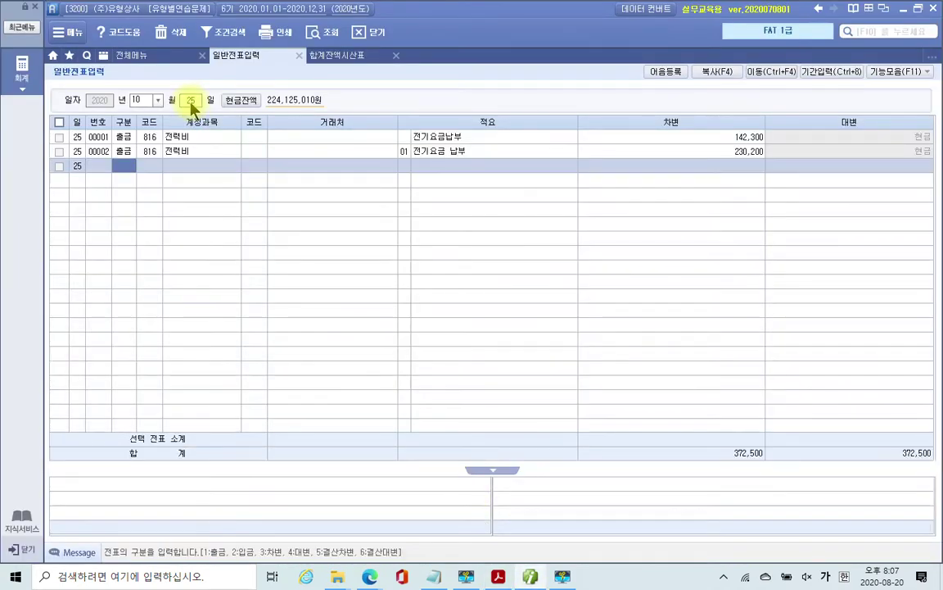
Start a cash receipt (입금) entry in the empty row with account 904 임대료.
type("2")
key("Return")
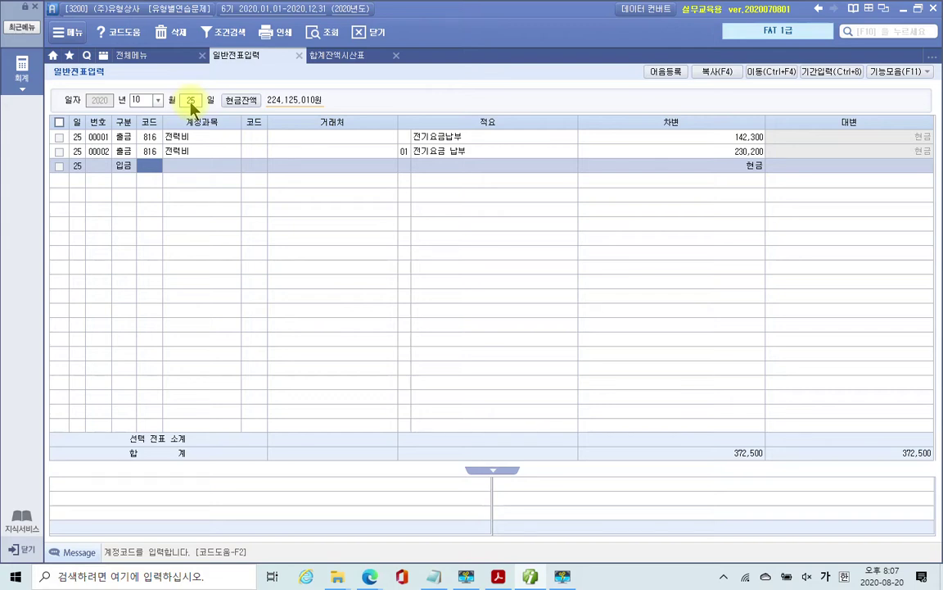
type("임대")
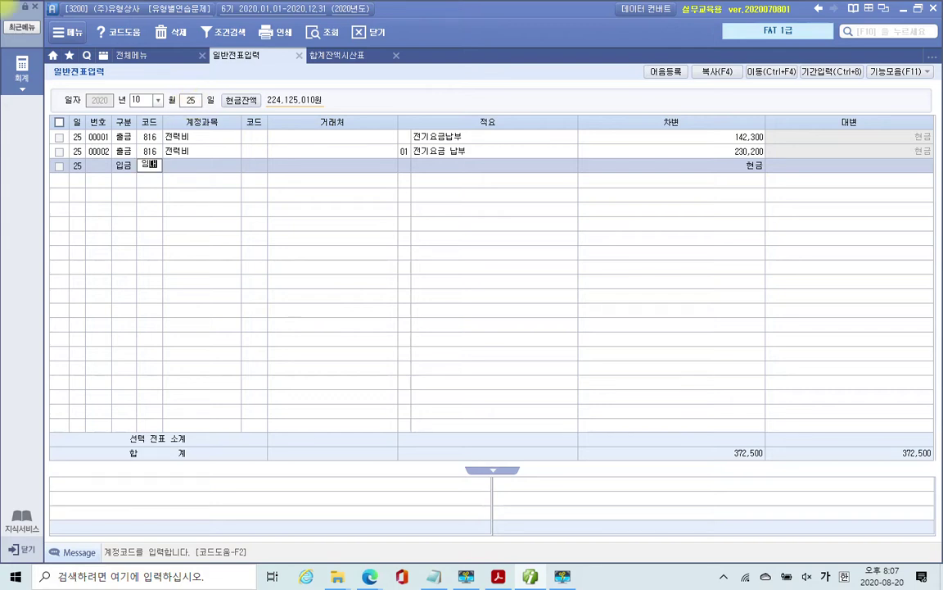
key("Return")
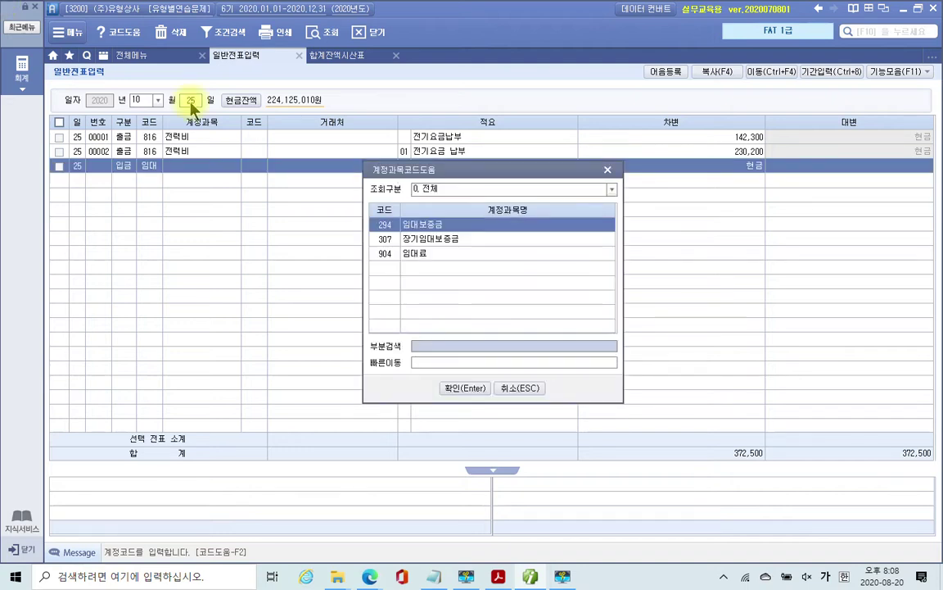
key("Down")
key("Down")
key("Return")
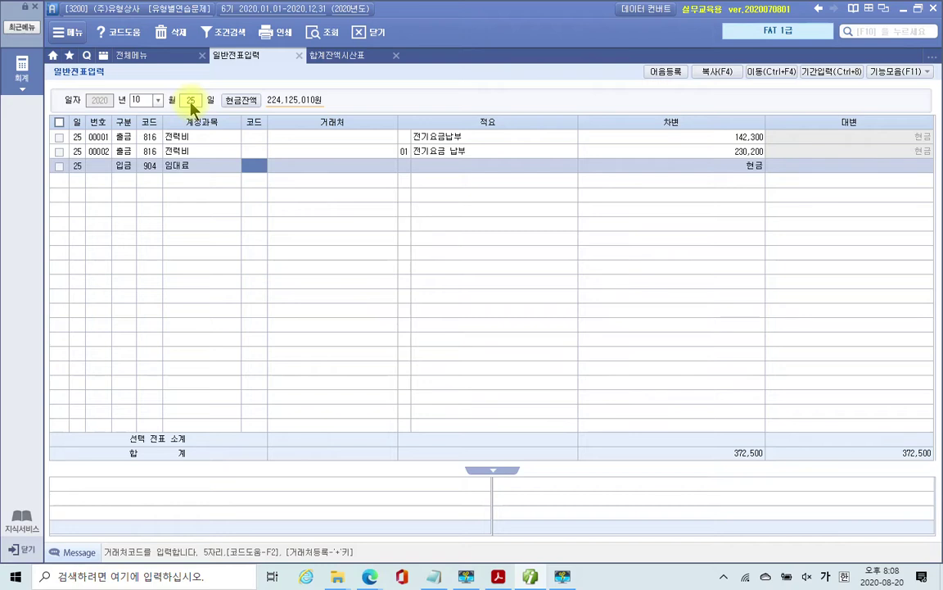
Leave the 임대료 entry's vendor blank, choose summary 01 건물임대료 수령 and enter a credit amount of 250,000.
key("Return")
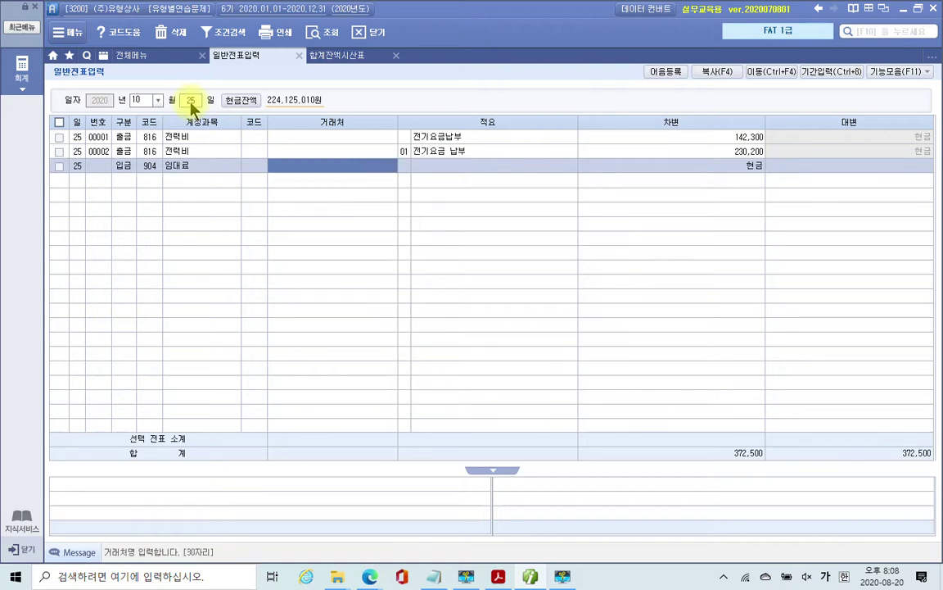
key("Return")
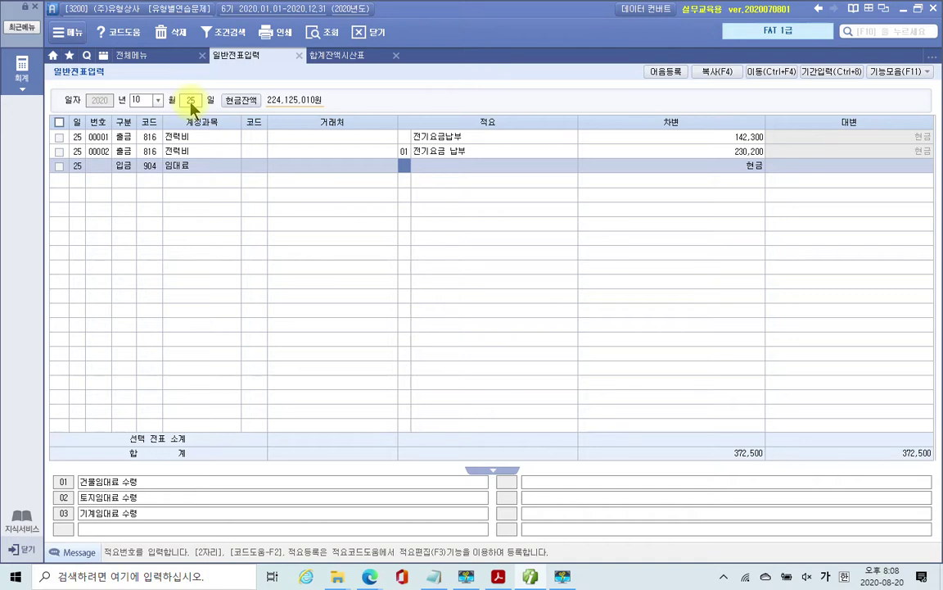
type("1")
key("Return")
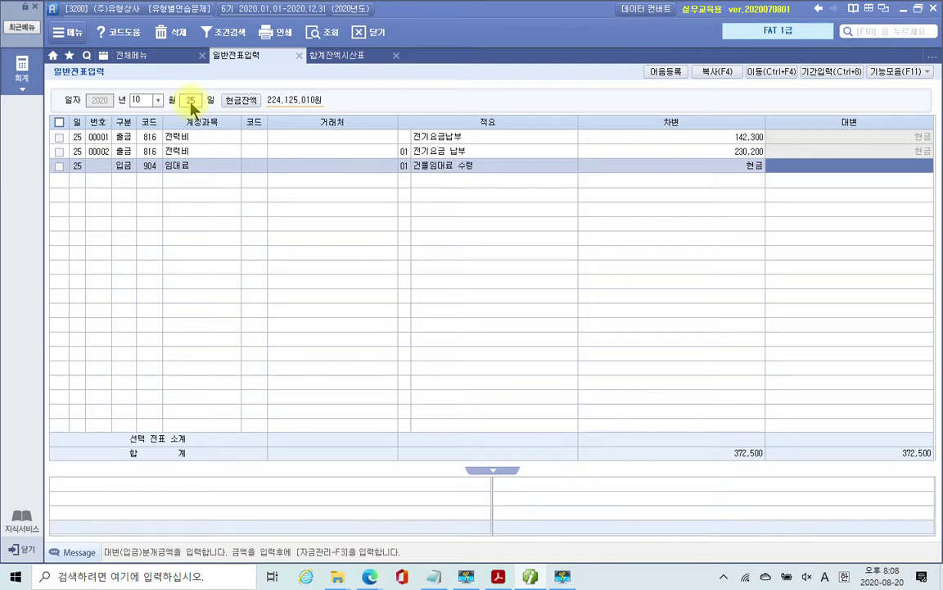
type("2500000")
key("Return")
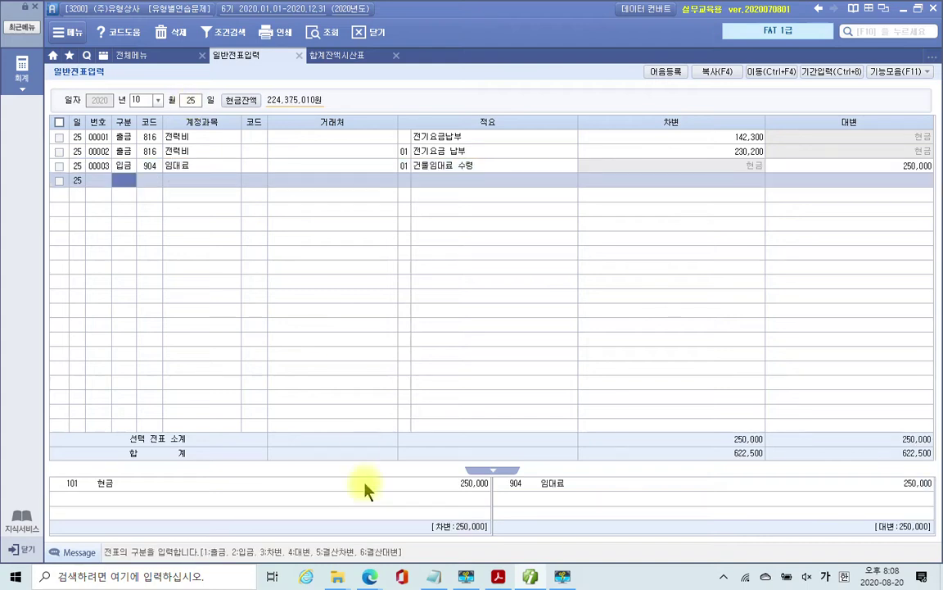
Switch back to the PDF and highlight the words "상품" and "기부" in problem 26.
left_click(498, 577)
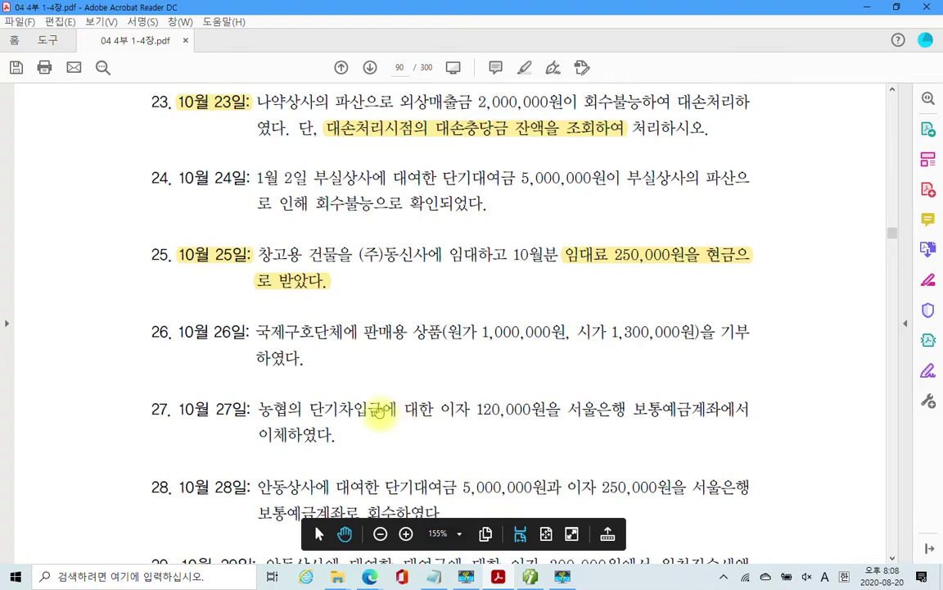
scroll(344, 393, "down", 2)
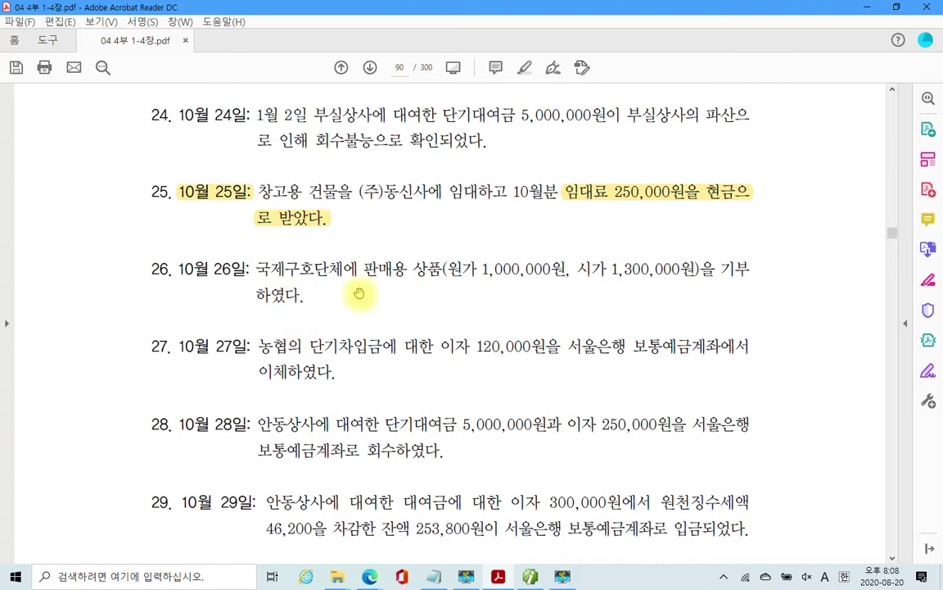
double_click(426, 269)
right_click(432, 272)
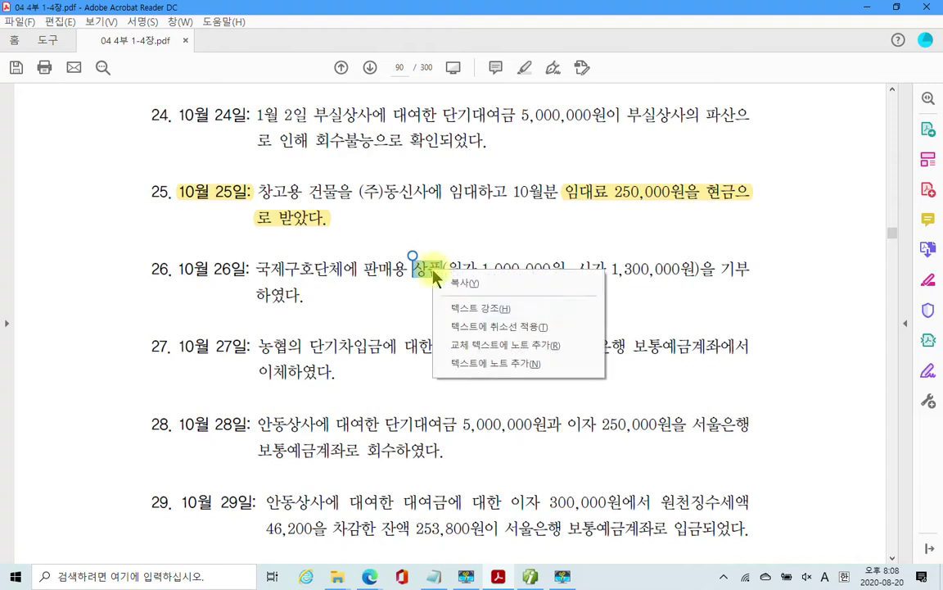
left_click(459, 311)
double_click(734, 270)
right_click(739, 274)
left_click(762, 307)
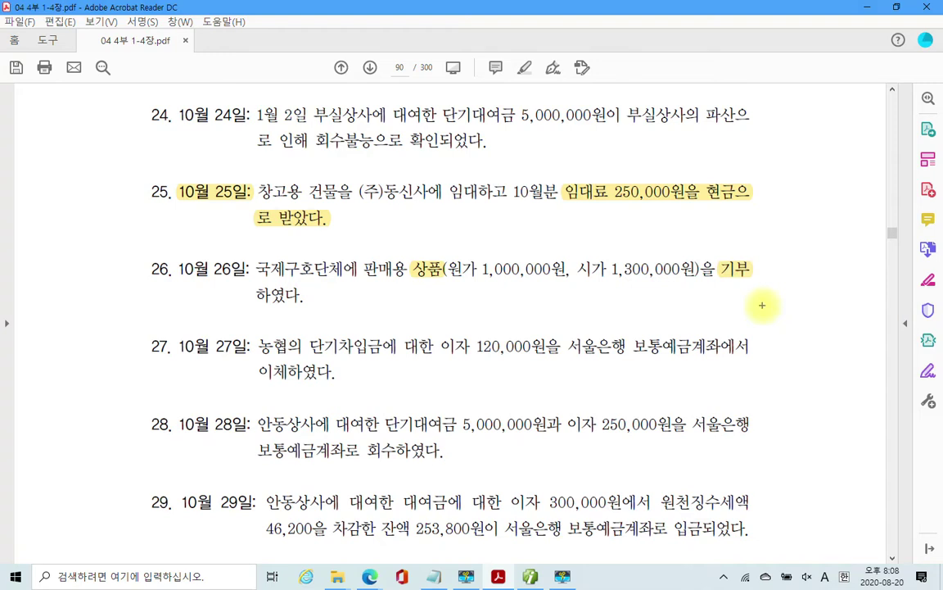
Circle "상품" in problem 26 in freehand ink and handwrite the credit note "대) 적요8번" above it.
left_click_drag(370, 218, 390, 211)
mouse_move(401, 246)
left_mouse_down()
mouse_move(464, 278)
mouse_move(390, 288)
left_mouse_up()
mouse_move(370, 215)
left_mouse_down()
mouse_move(395, 221)
mouse_move(398, 239)
left_mouse_up()
left_click_drag(415, 197, 409, 242)
mouse_move(450, 205)
left_mouse_down()
mouse_move(464, 212)
mouse_move(462, 234)
mouse_move(509, 206)
mouse_move(483, 234)
mouse_move(525, 234)
mouse_move(586, 216)
mouse_move(610, 188)
mouse_move(610, 239)
left_mouse_up()
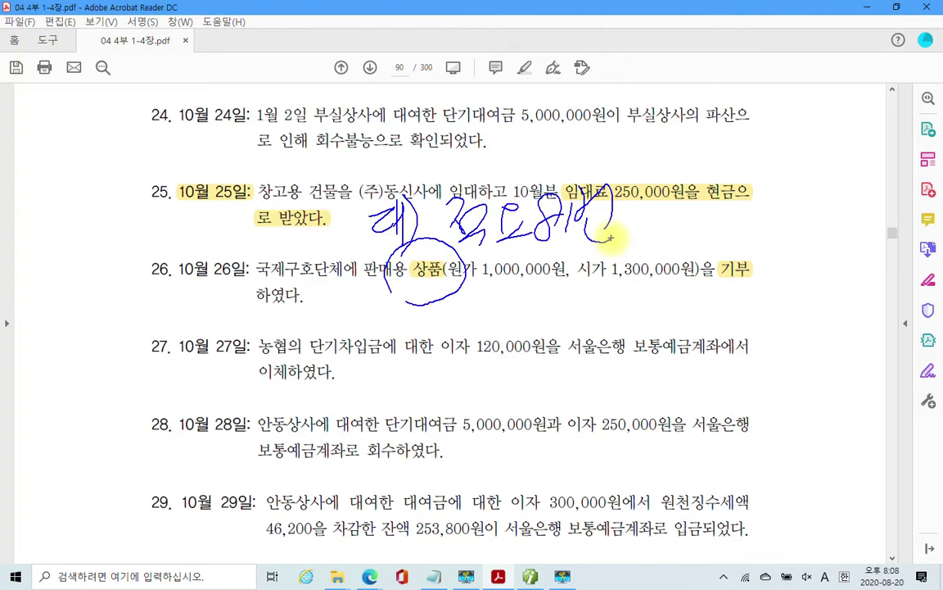
Handwrite "차)" above "기부", double-underline the word, and mark the market price and cost amounts with ink ticks.
mouse_move(722, 203)
left_mouse_down()
mouse_move(741, 214)
mouse_move(737, 228)
mouse_move(757, 238)
mouse_move(765, 262)
left_mouse_up()
left_click_drag(723, 287, 797, 286)
left_click_drag(724, 298, 809, 293)
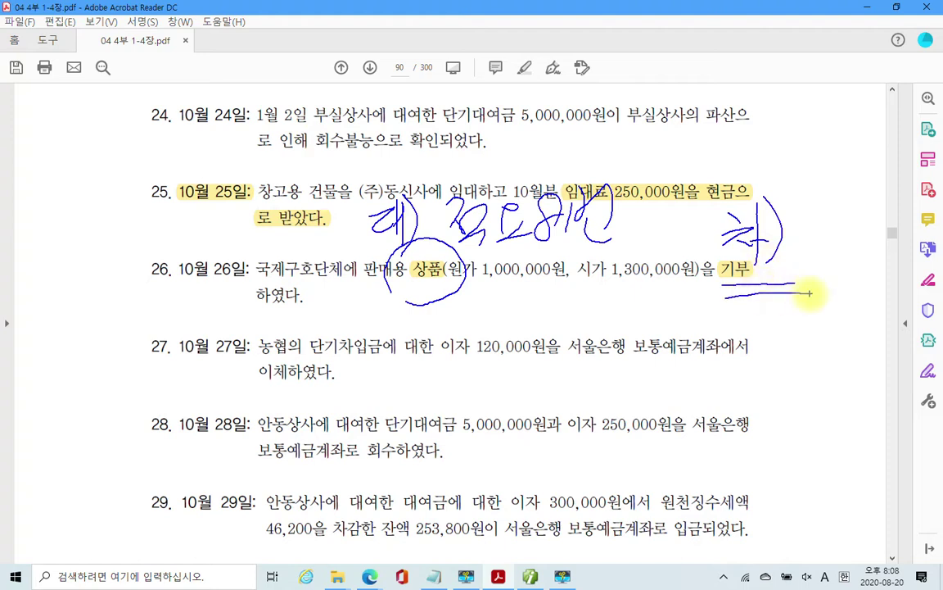
left_click_drag(642, 241, 668, 227)
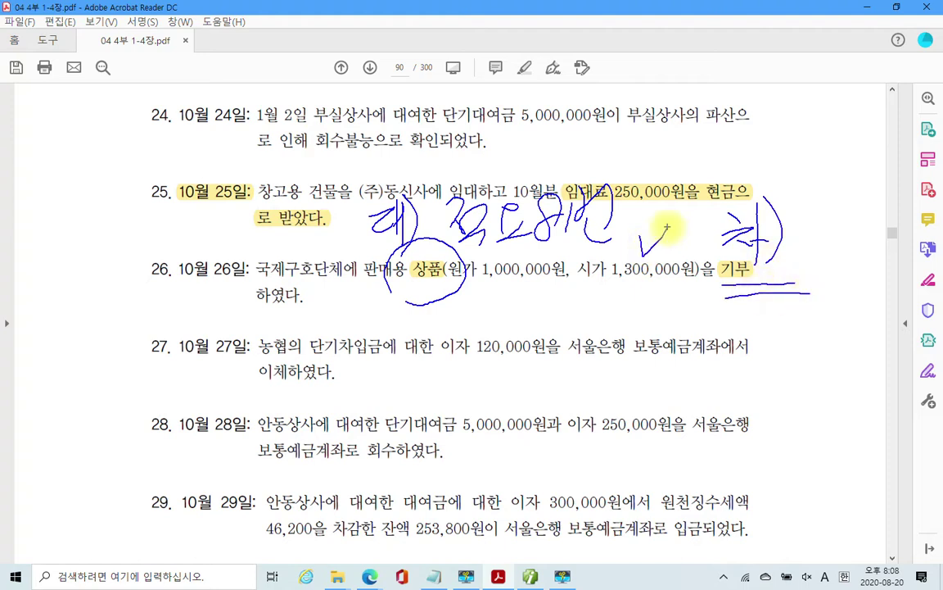
left_click_drag(492, 251, 517, 252)
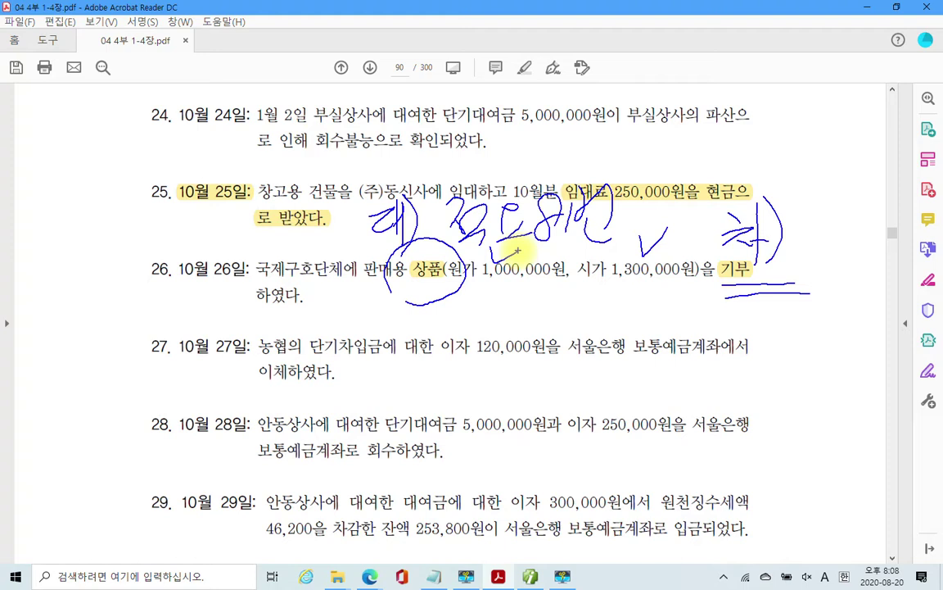
mouse_move(517, 252)
left_mouse_down()
mouse_move(446, 264)
mouse_move(565, 260)
mouse_move(463, 255)
mouse_move(497, 242)
left_mouse_up()
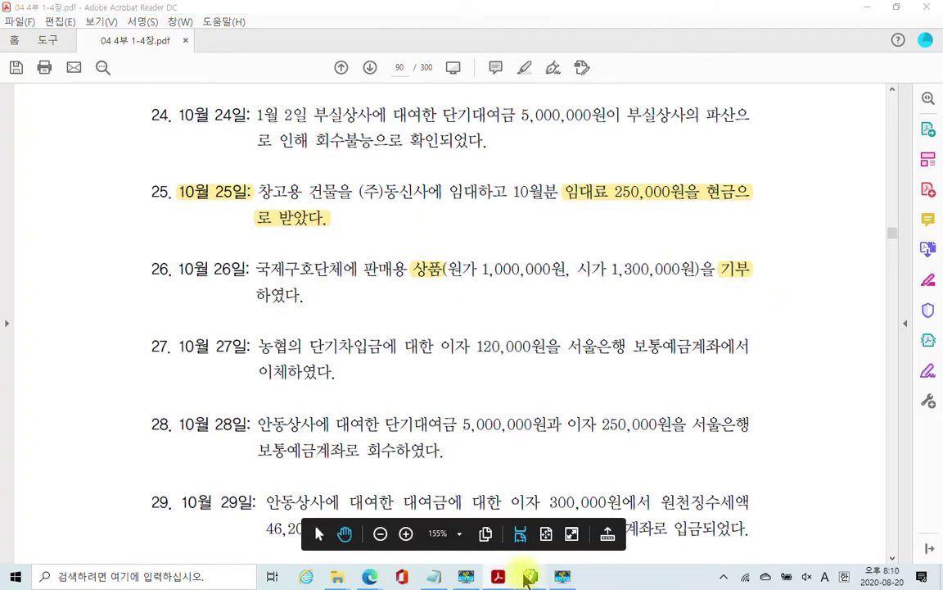
Switch to the accounting program and load the general vouchers for October 26.
left_click(498, 577)
left_click(190, 102)
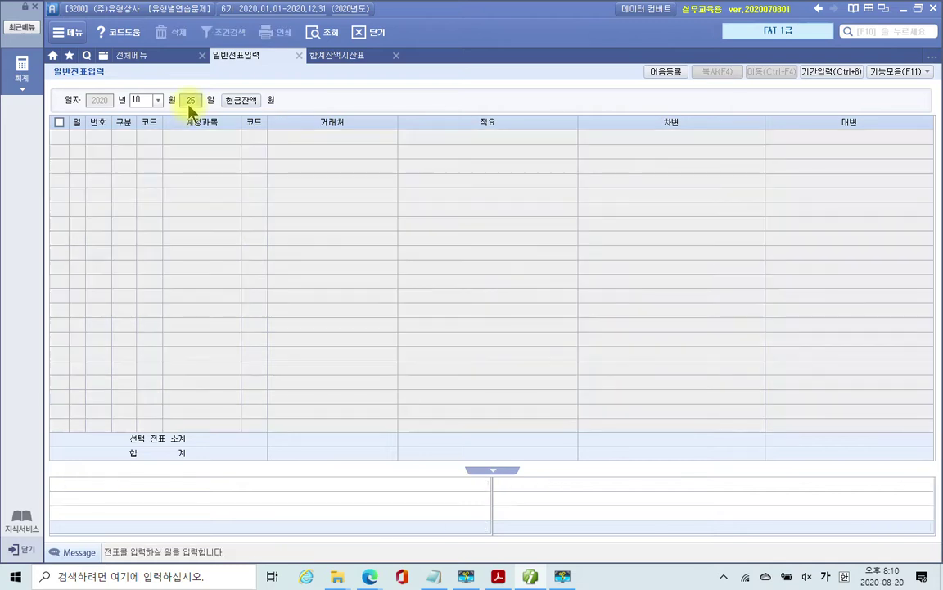
type("26")
key("Return")
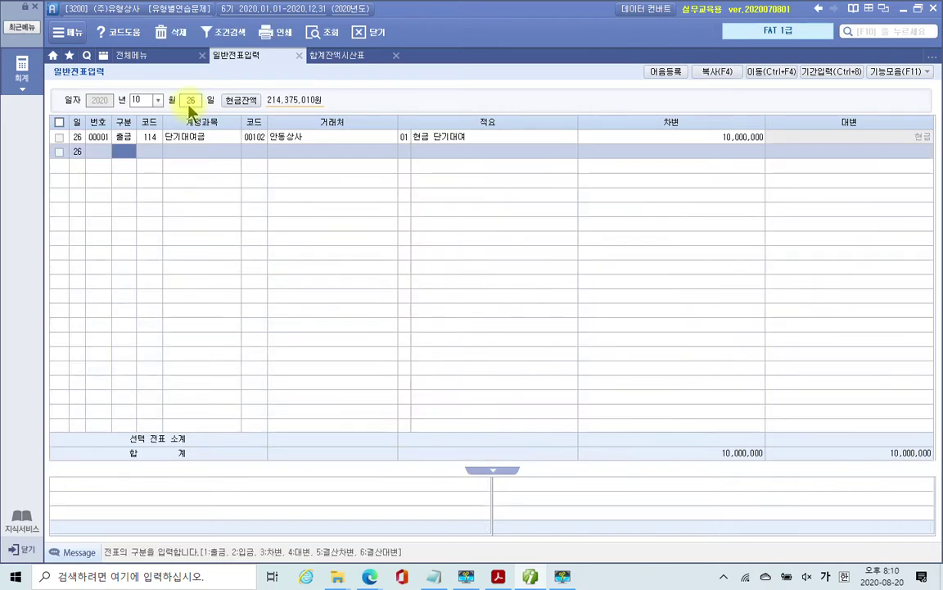
Start a debit (차변) line in the empty row with account 933 기부금.
type("3")
key("Return")
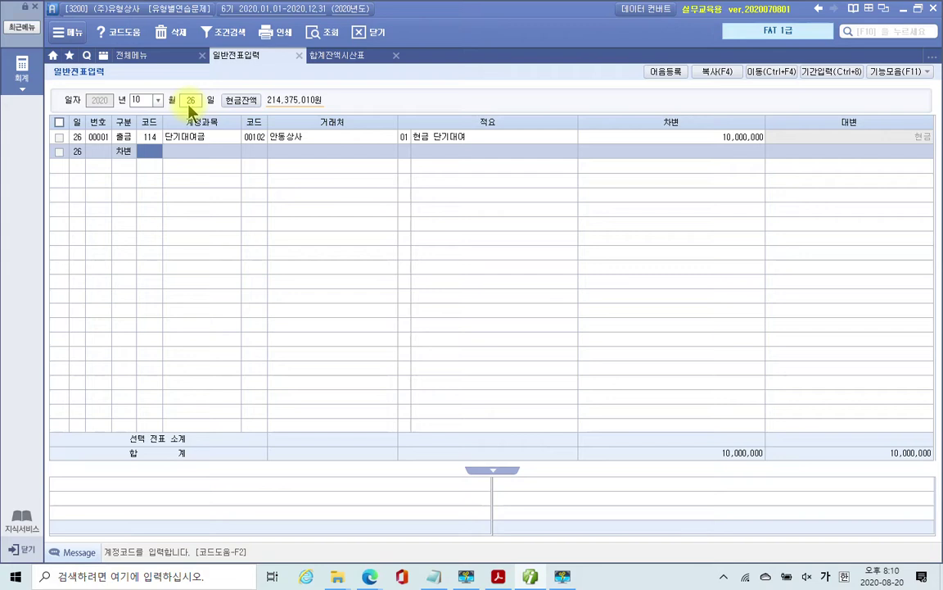
left_click(149, 150)
type("기부")
key("Return")
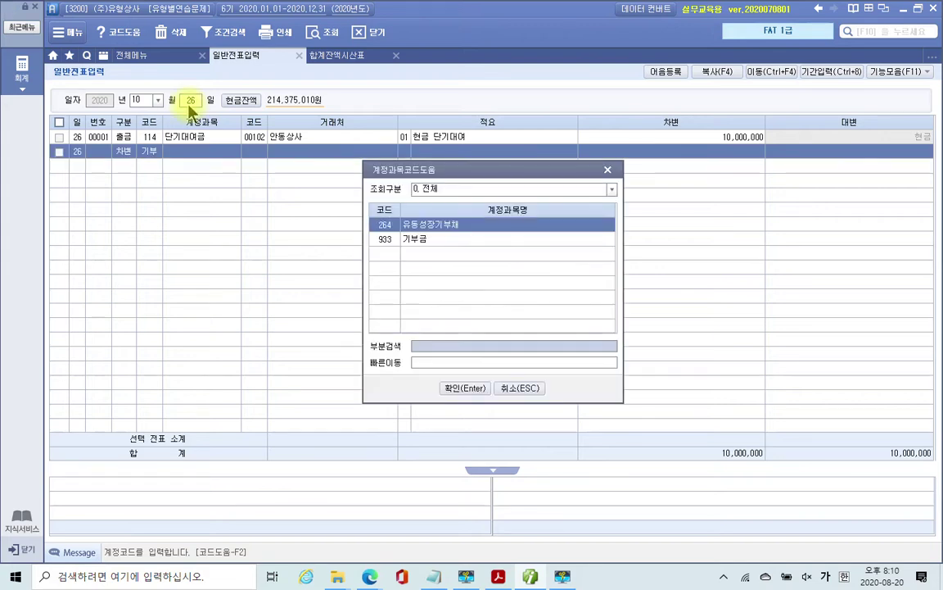
key("Down")
key("Return")
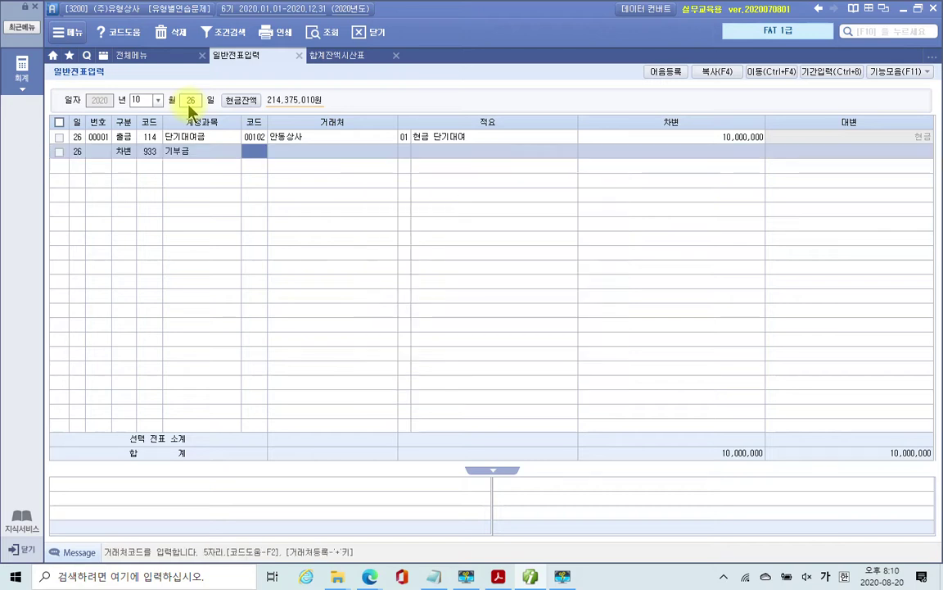
Leave the 기부금 line's vendor blank, enter the summary "국제구호단체 상품기부" and set the debit amount to 1,000,000.
key("Return")
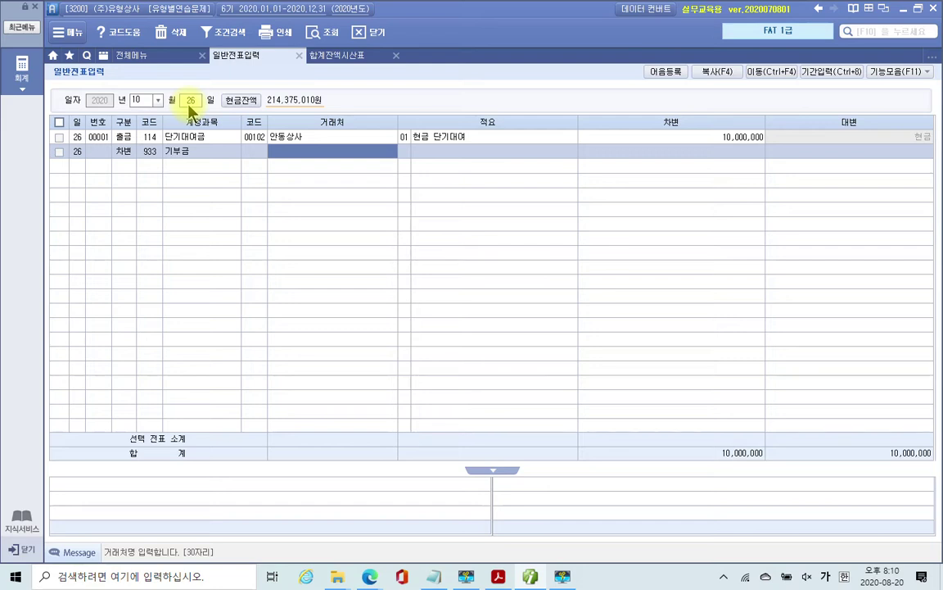
key("Return")
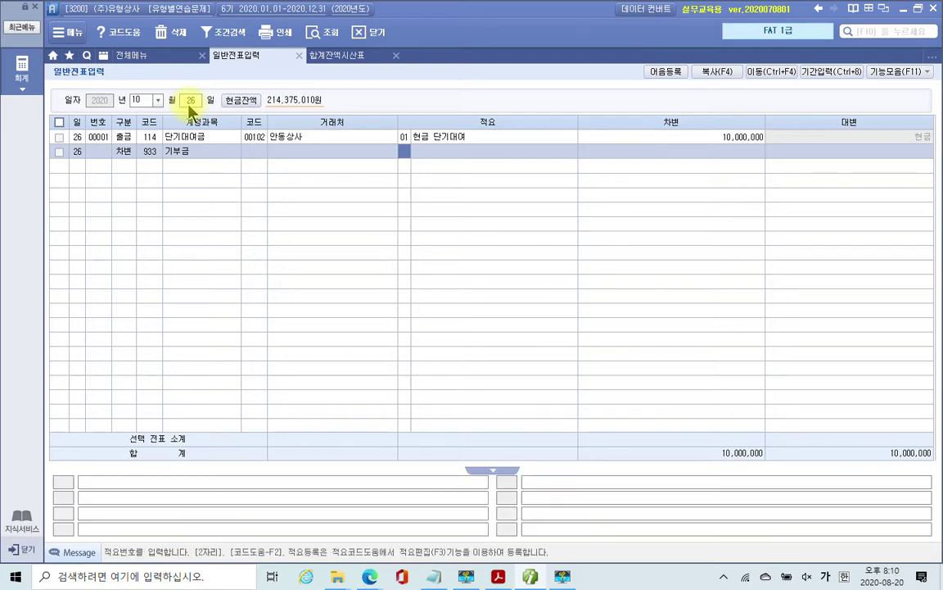
key("Return")
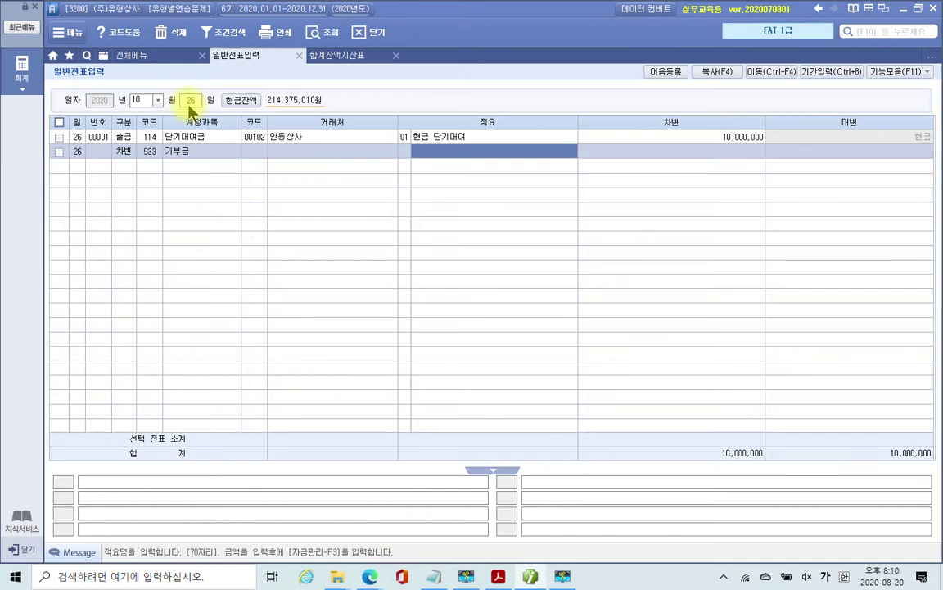
type("ㅂ")
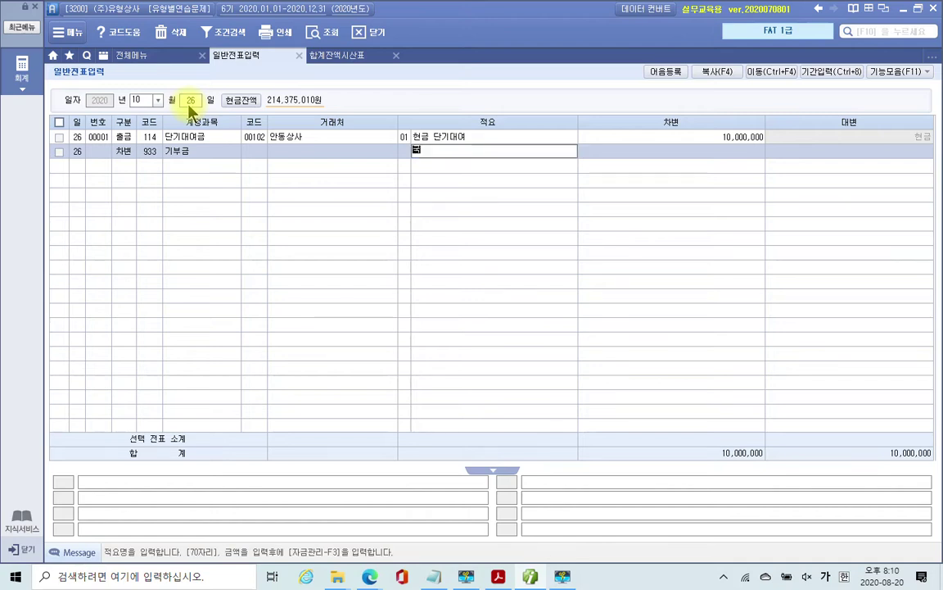
type("국제구호")
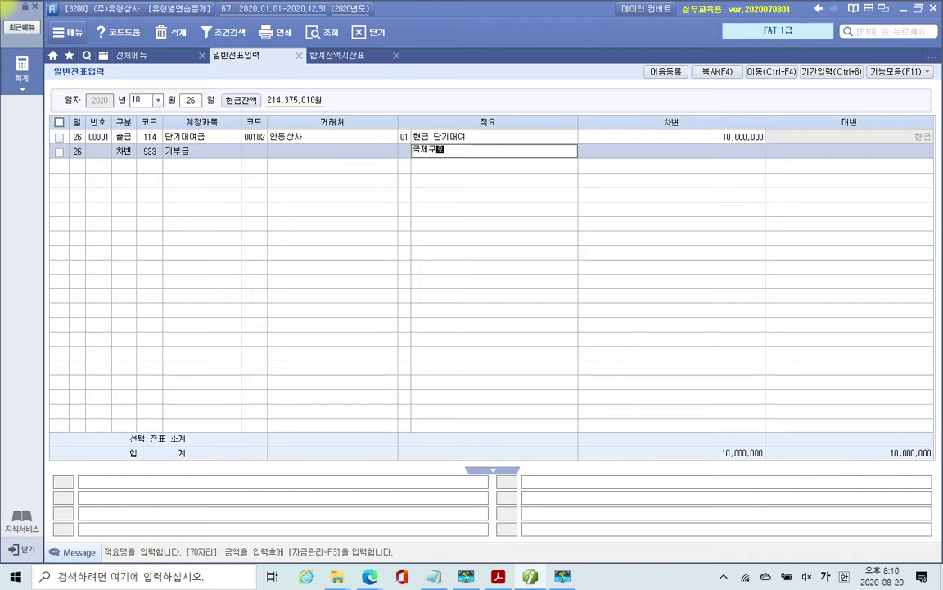
type("단체 상품기부")
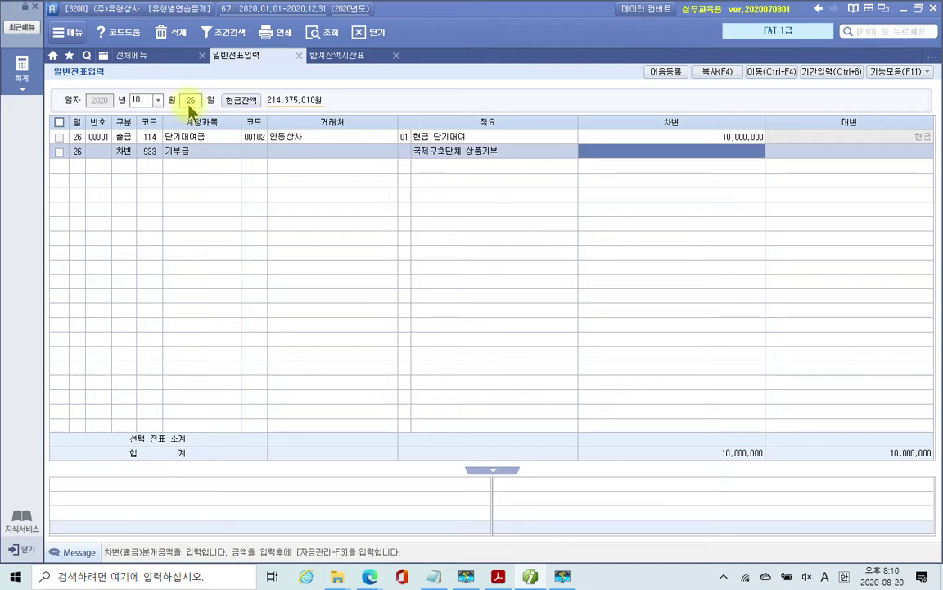
type("1000000")
key("Return")
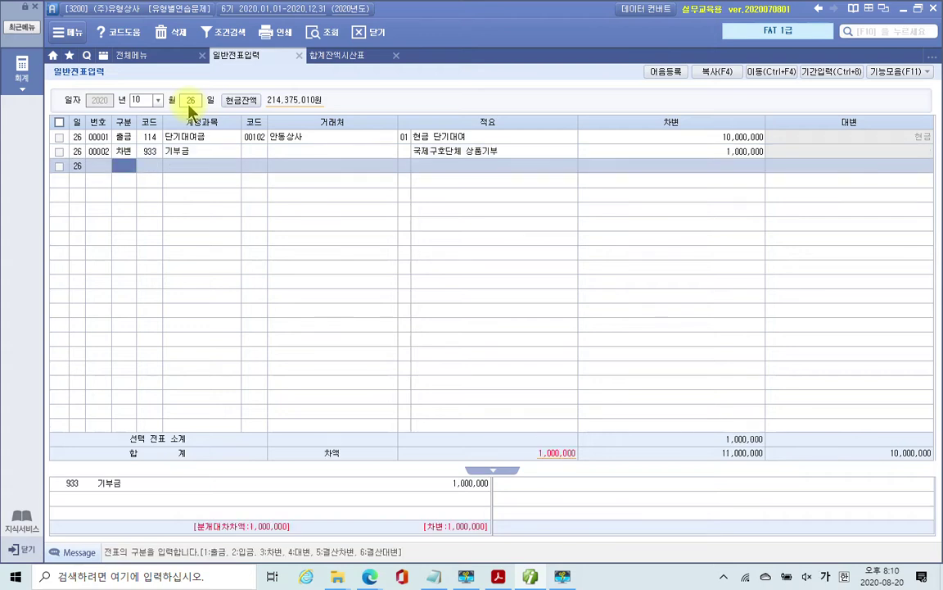
Start a credit (대변) line below the 기부금 line with account 146 상품.
type("4")
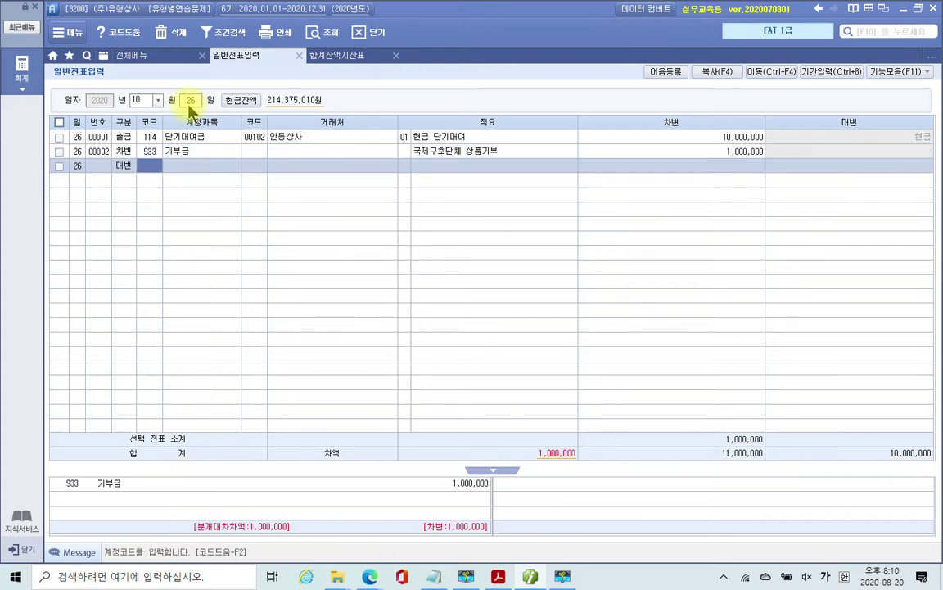
type("사용")
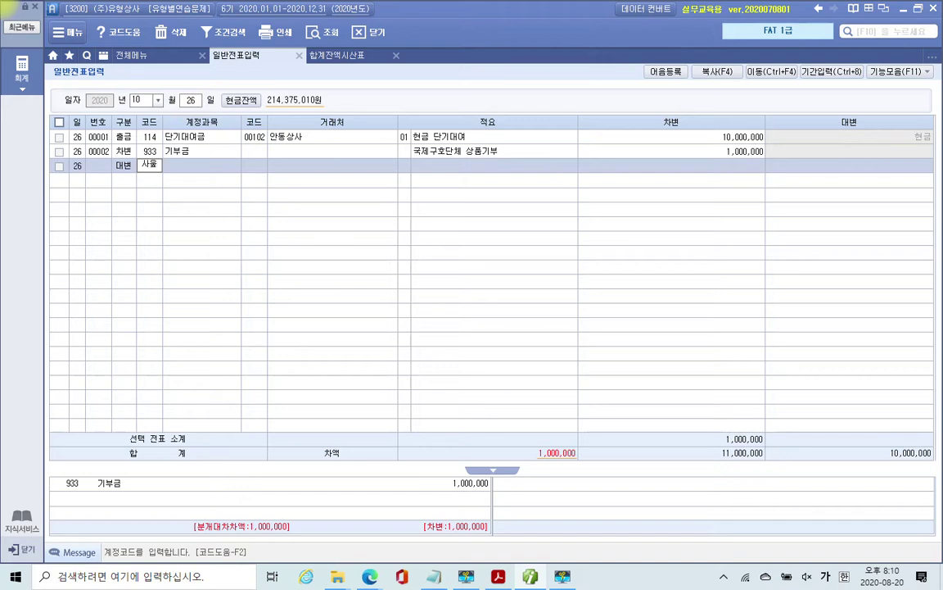
type("품")
key("Return")
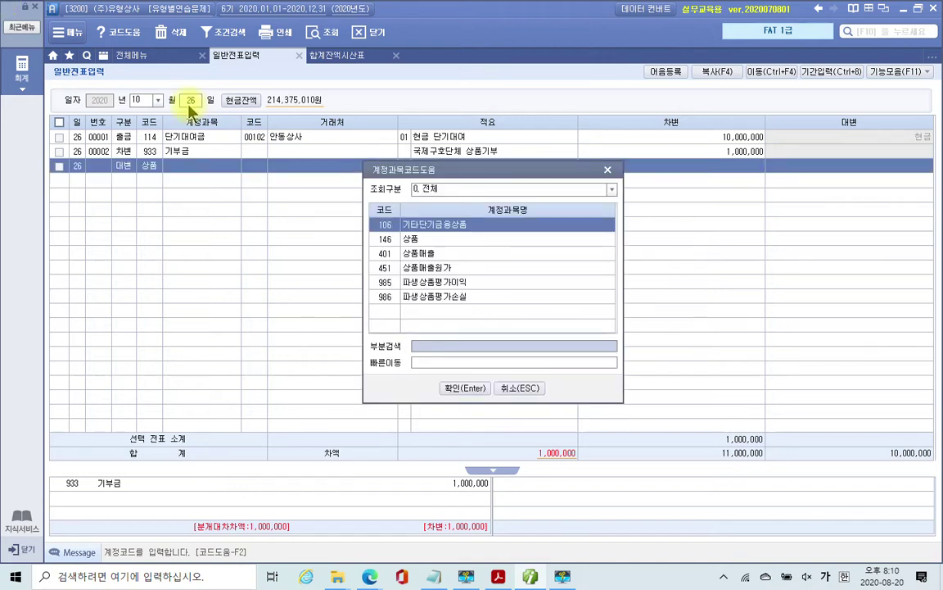
key("Down")
key("Return")
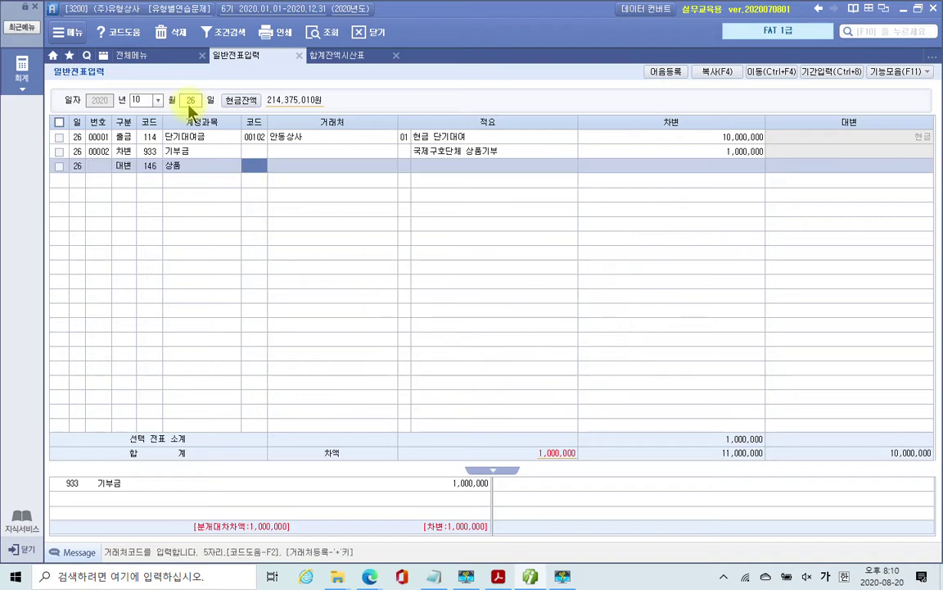
Leave the 상품 line's vendor blank, assign summary 08 타계정으로 대체액 and set the credit amount to 1,000,000.
key("Return")
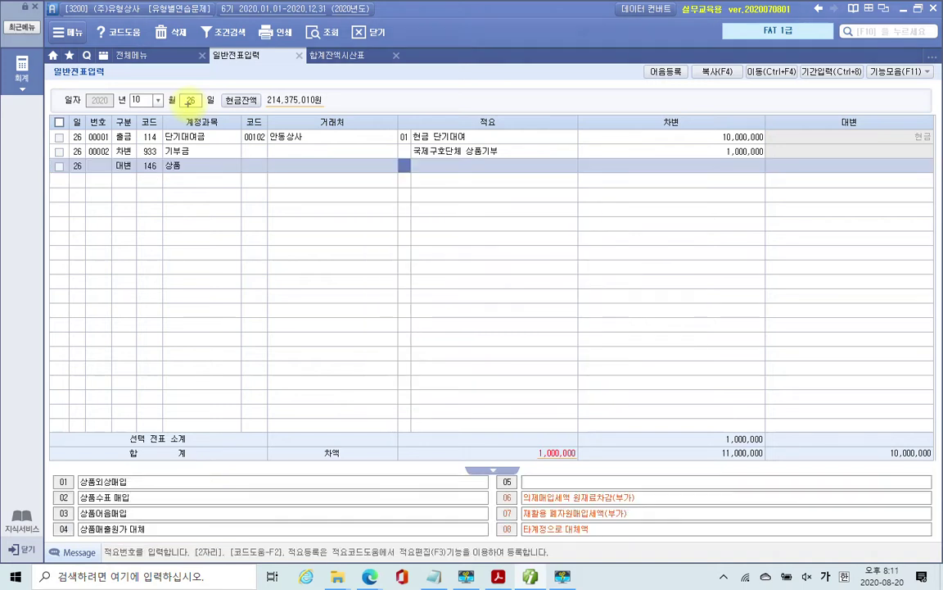
mouse_move(604, 543)
left_mouse_down()
mouse_move(478, 535)
mouse_move(611, 527)
mouse_move(577, 566)
left_mouse_up()
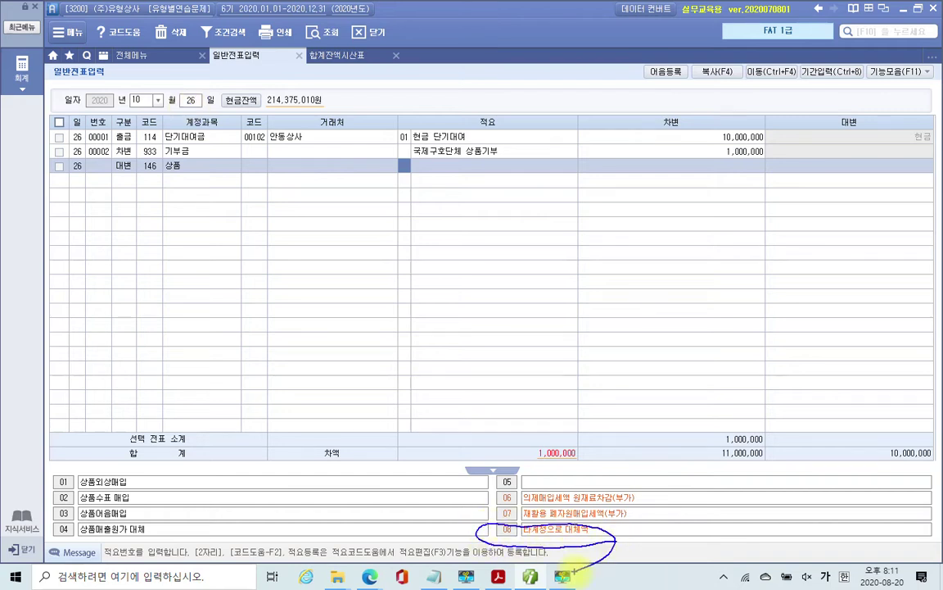
key("Escape")
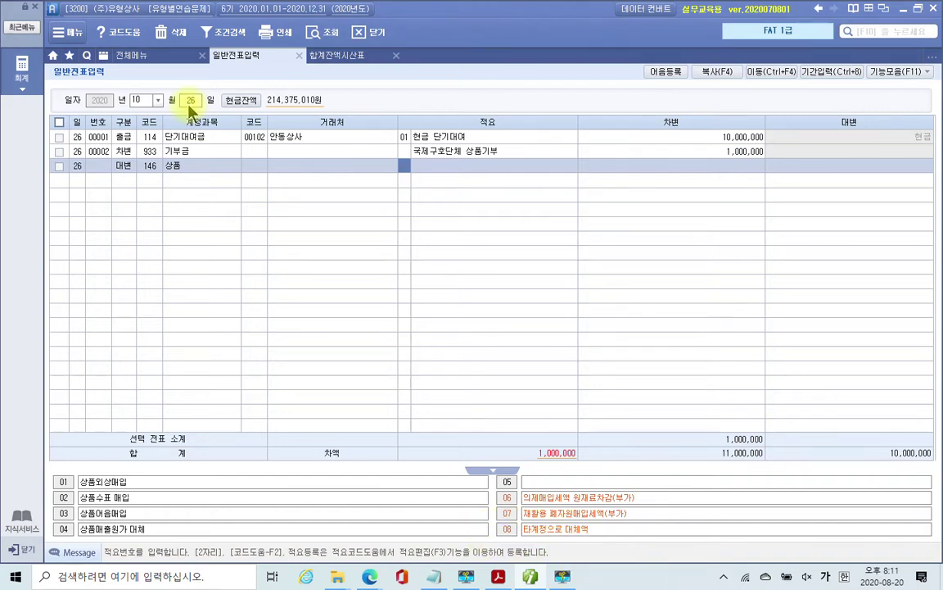
type("8")
key("Return")
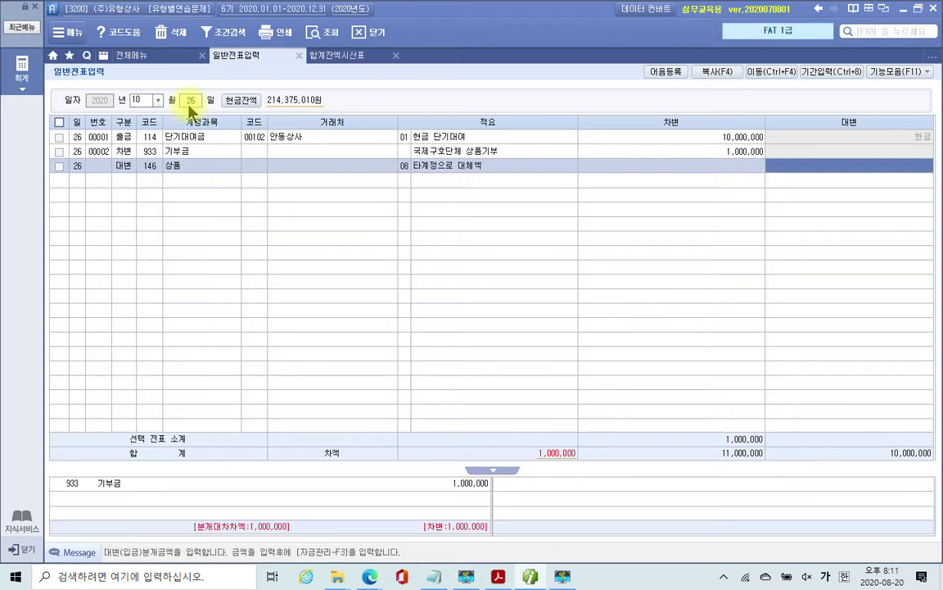
type("1000000")
key("Return")
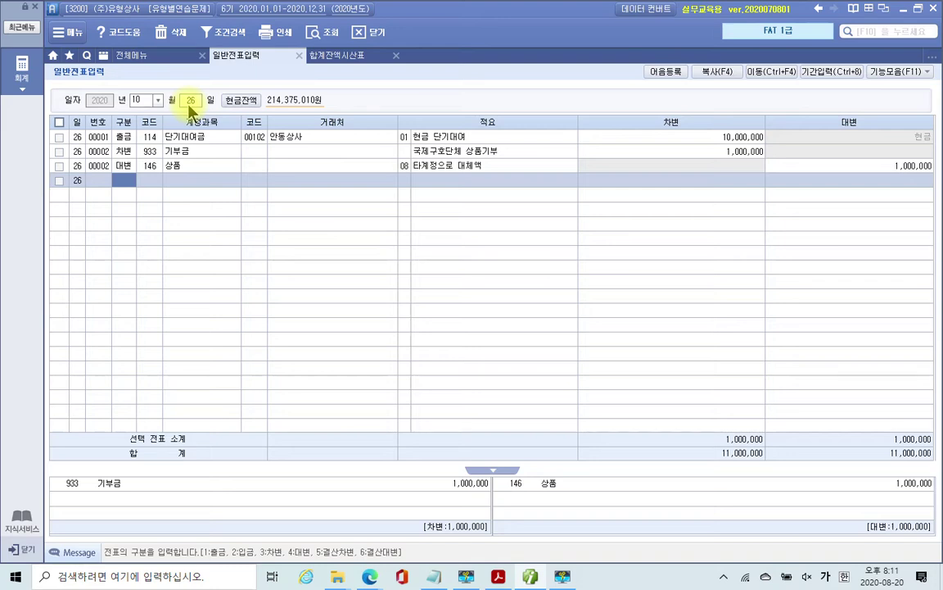
Open the income statement (손익계산서) and load it for December 2020.
left_click(139, 54)
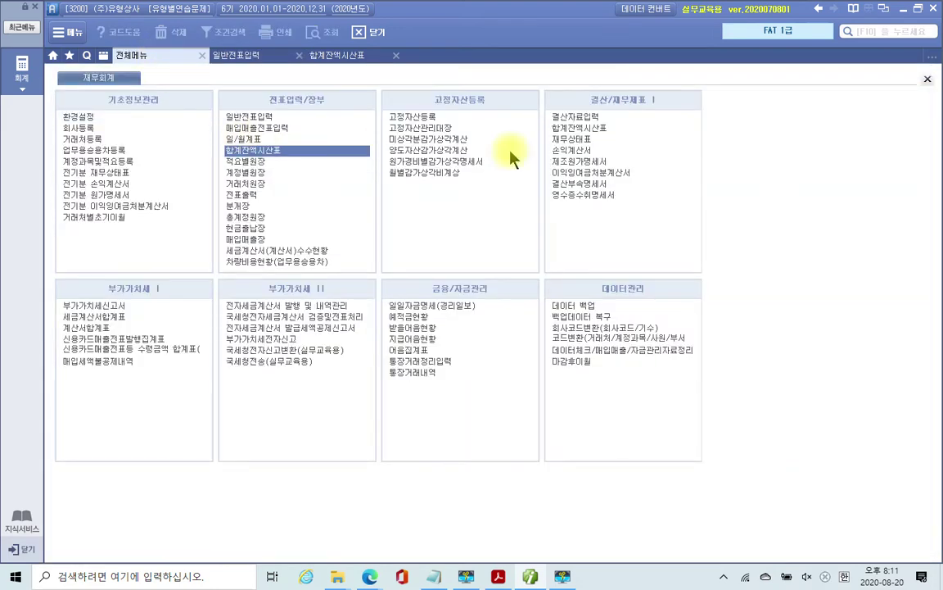
left_click(557, 150)
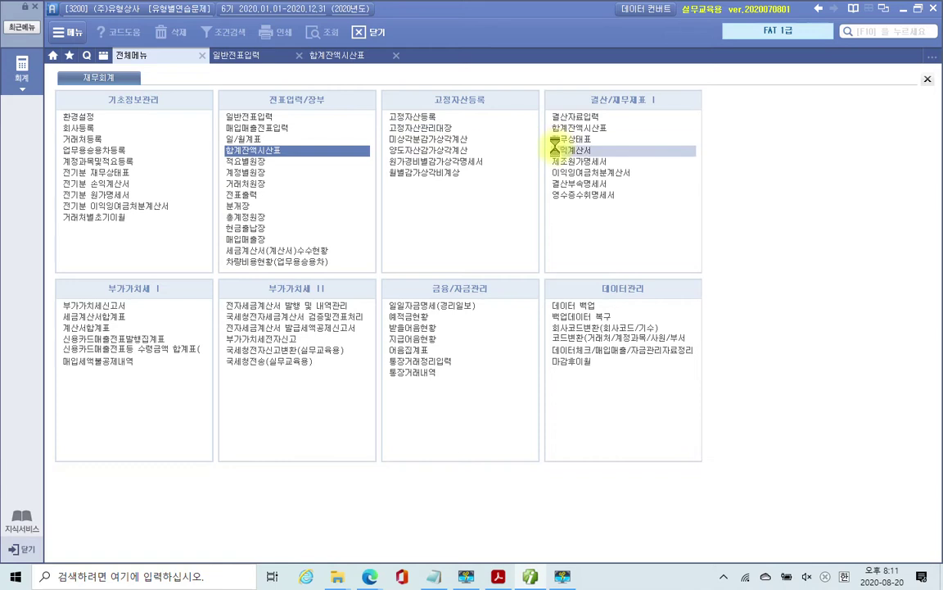
type("12")
key("Return")
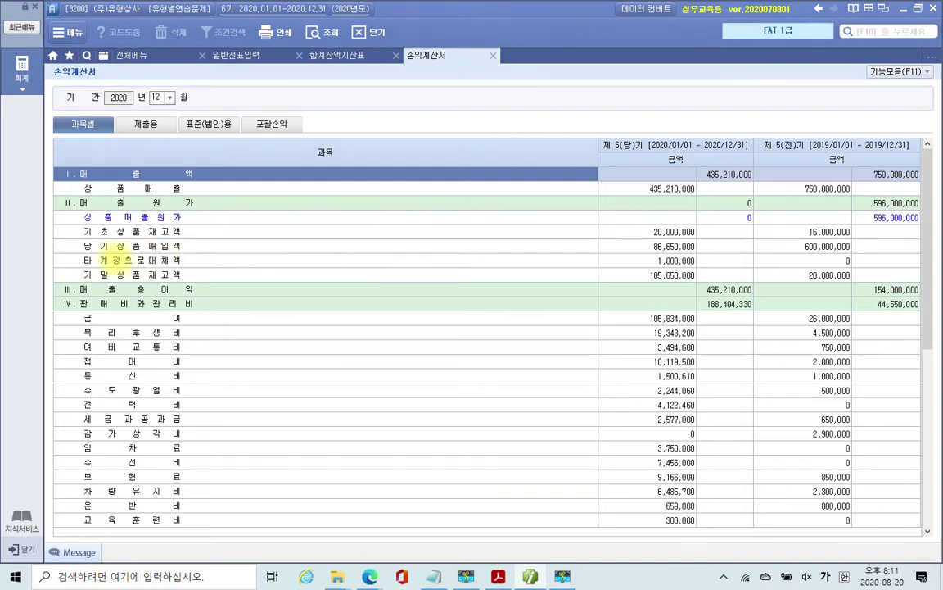
Box the 타계정으로대체액 row, the ending inventory and cost-of-sales amounts in ink, add minus signs and an arrow, and clear the ink.
left_click_drag(74, 254, 441, 269)
left_click_drag(506, 269, 713, 262)
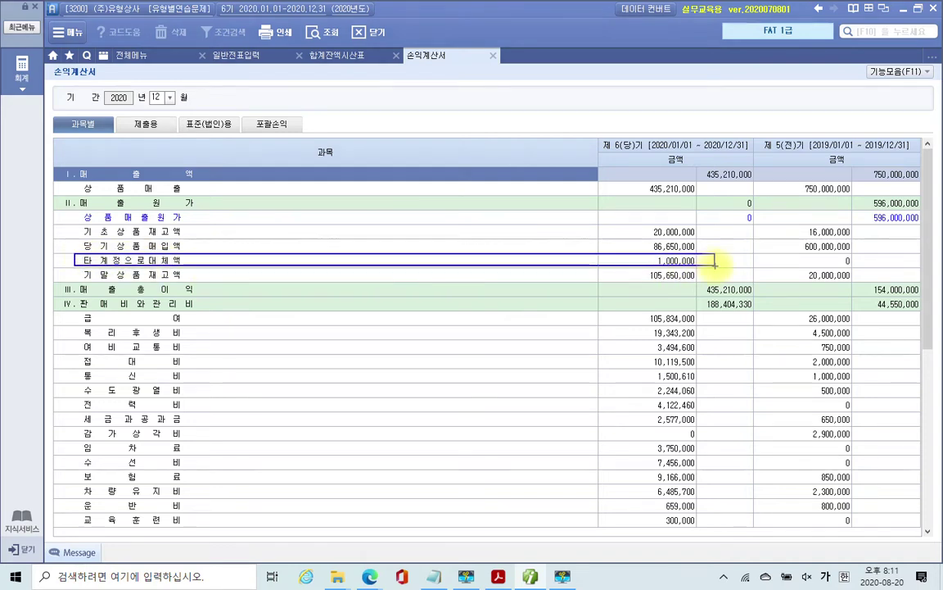
mouse_move(596, 268)
left_mouse_down()
mouse_move(642, 283)
mouse_move(715, 282)
left_mouse_up()
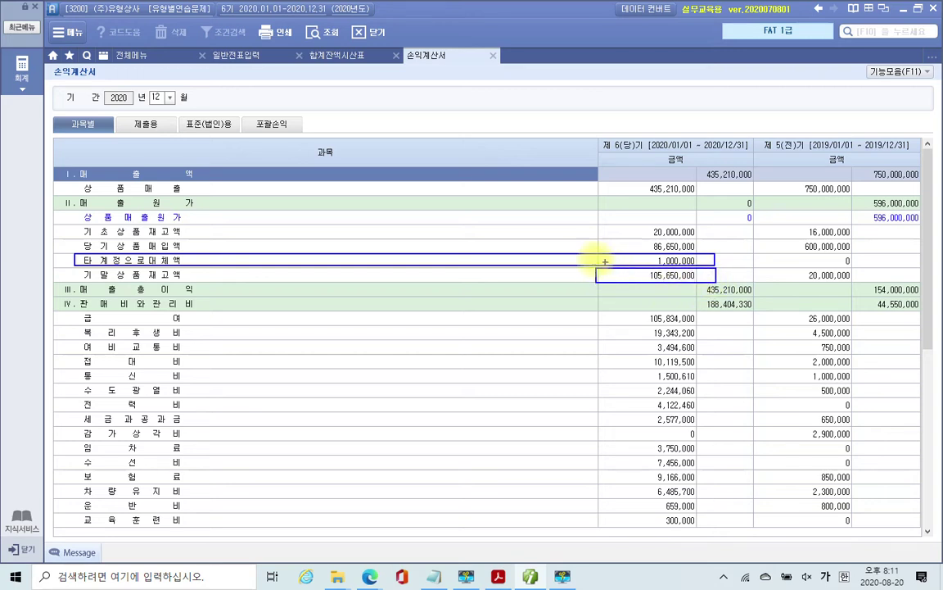
mouse_move(577, 258)
left_mouse_down()
mouse_move(590, 258)
mouse_move(589, 274)
left_mouse_up()
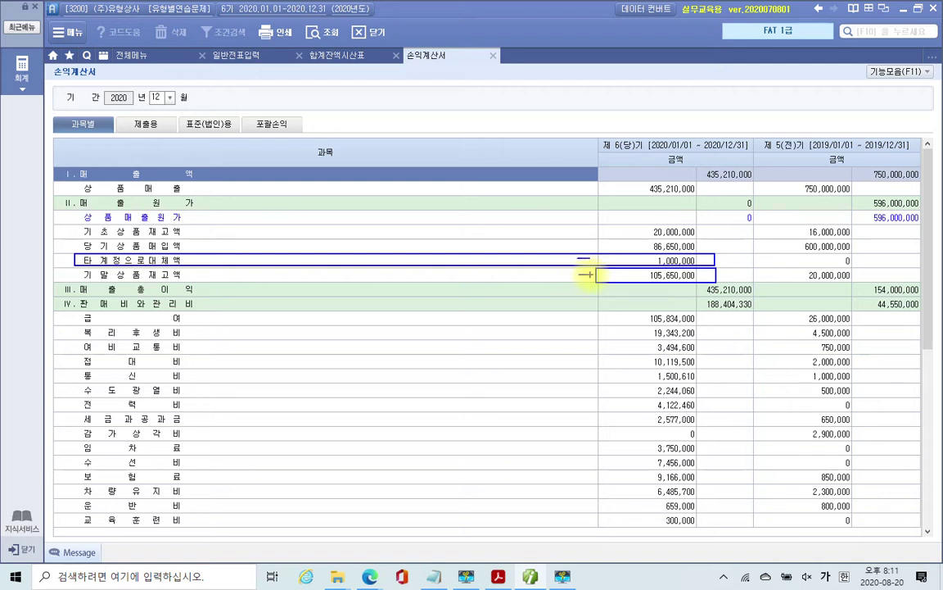
mouse_move(579, 211)
left_mouse_down()
mouse_move(648, 224)
mouse_move(761, 223)
left_mouse_up()
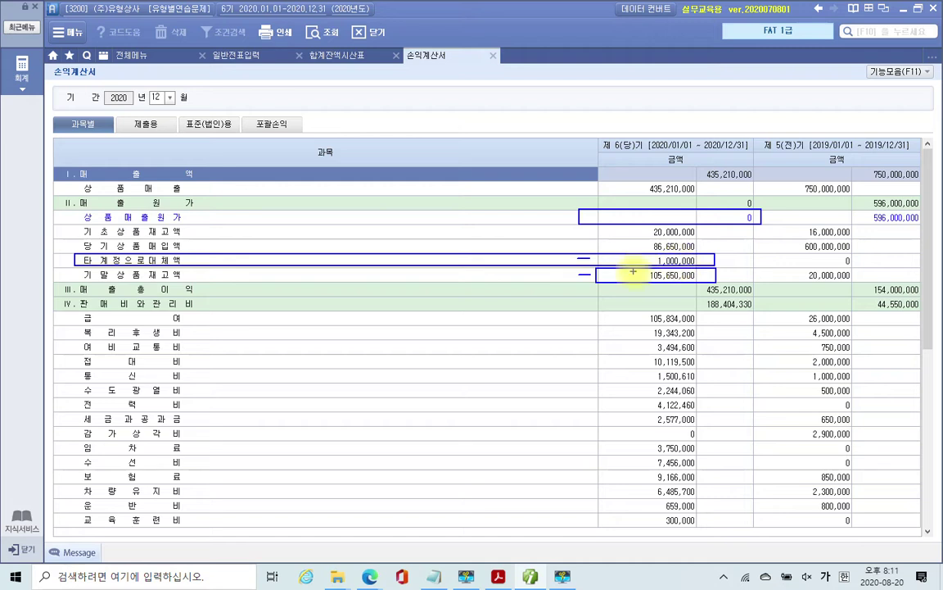
mouse_move(499, 238)
left_mouse_down()
mouse_move(507, 219)
mouse_move(568, 204)
left_mouse_up()
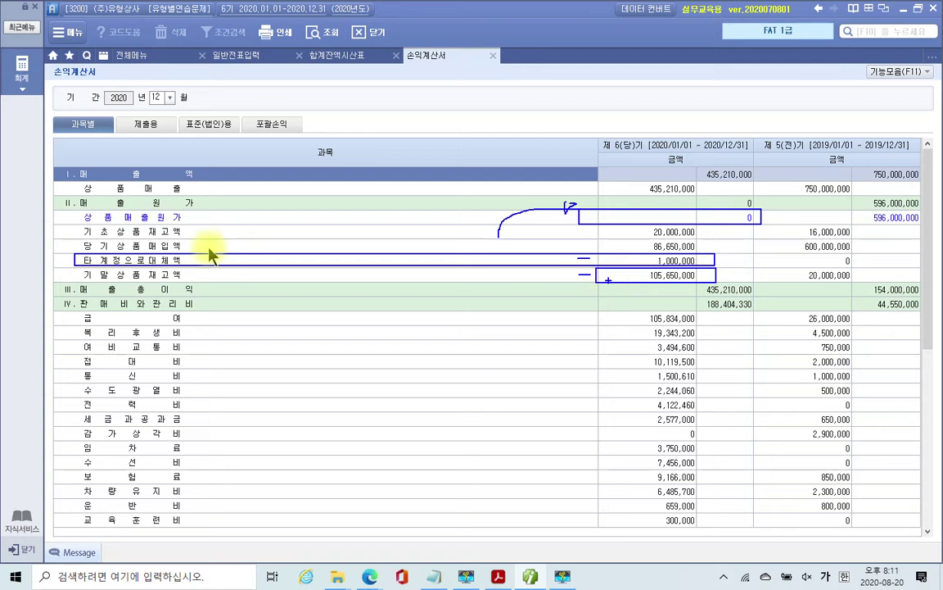
key("Escape")
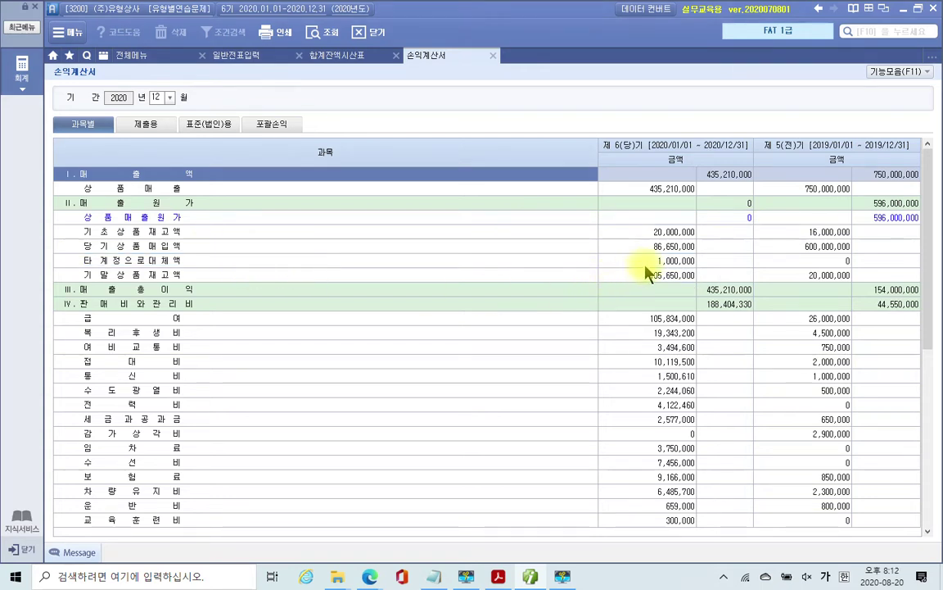
Return to the general vouchers and check the summary code and credit amount of the 상품 line.
left_click(242, 54)
left_click(407, 165)
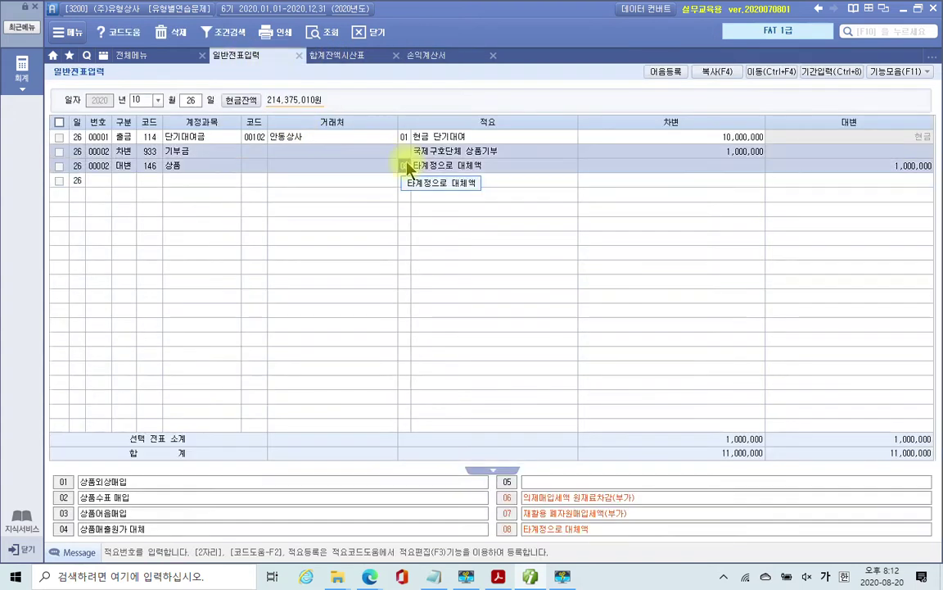
key("Return")
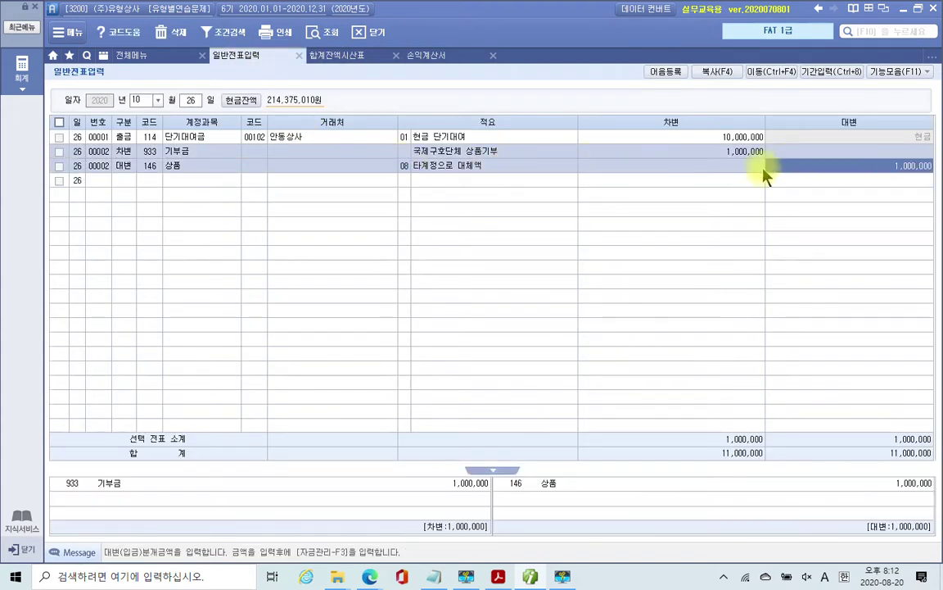
left_click(128, 180)
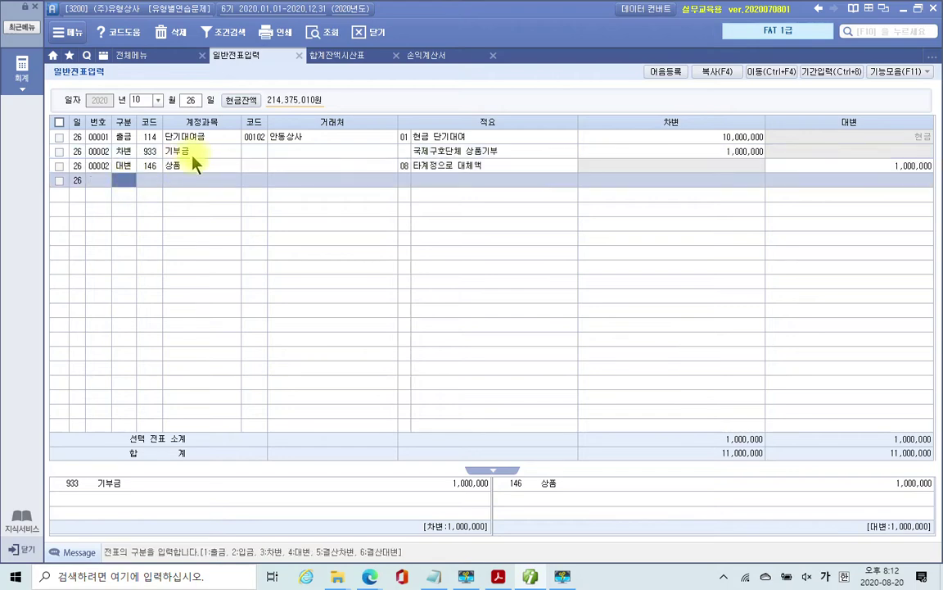
Switch to the PDF and mark item 27 by underlining the interest and deposit account, handwriting "차)" and "대)", and clear the ink.
key("alt+Tab")
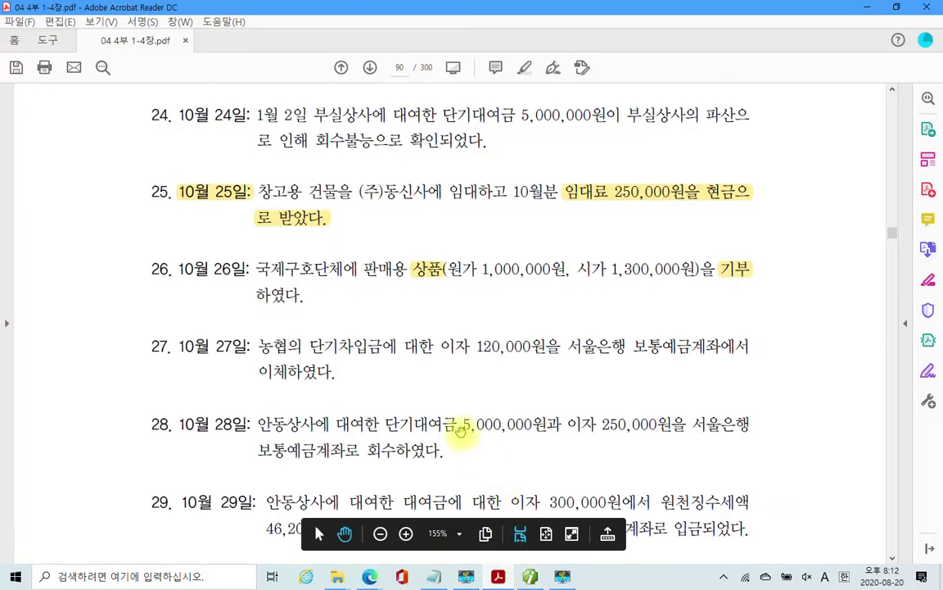
scroll(409, 394, "down", 2)
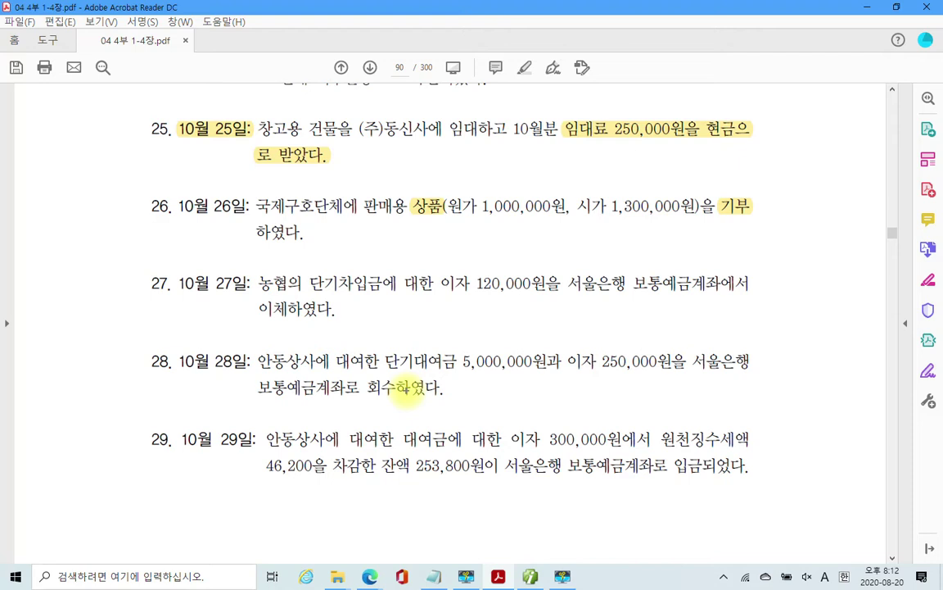
left_click_drag(420, 303, 544, 292)
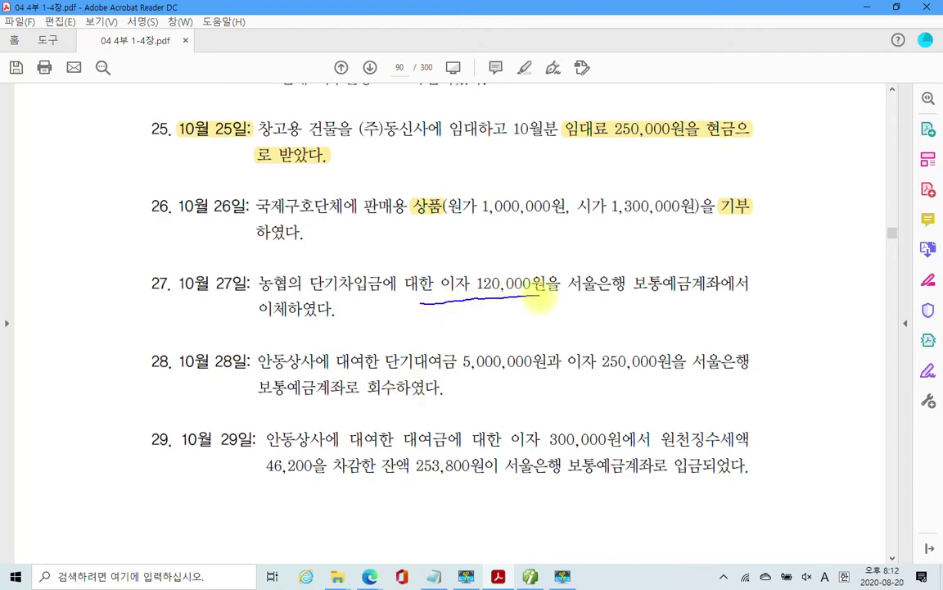
left_click_drag(362, 222, 385, 270)
left_click_drag(395, 230, 384, 296)
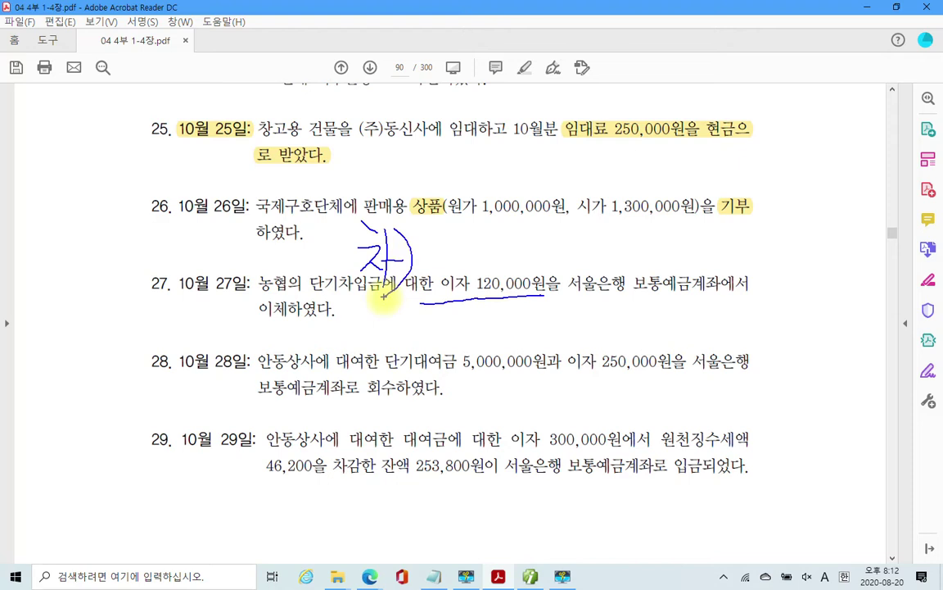
left_click_drag(625, 306, 714, 293)
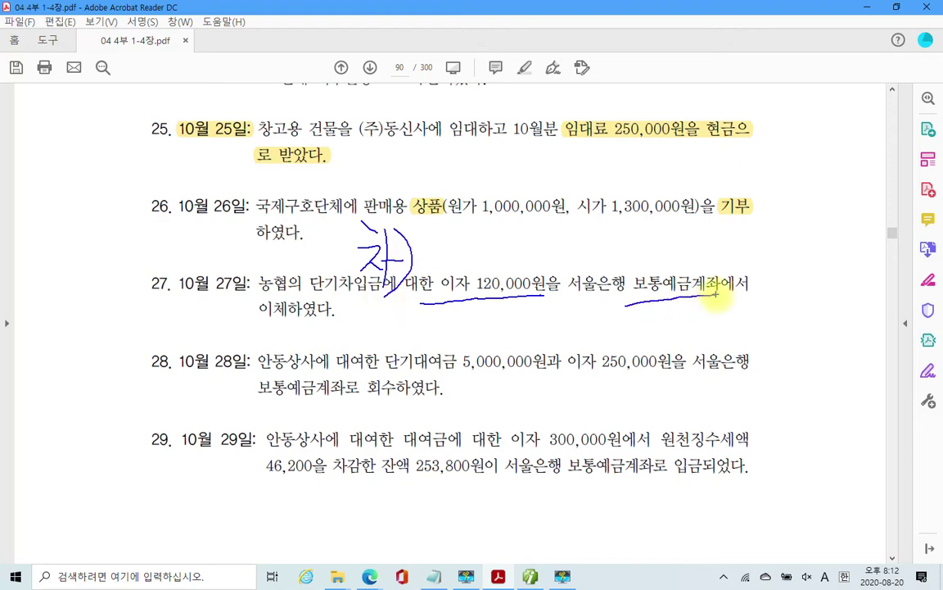
mouse_move(606, 239)
left_mouse_down()
mouse_move(629, 263)
mouse_move(640, 261)
left_mouse_up()
left_click_drag(643, 221, 622, 270)
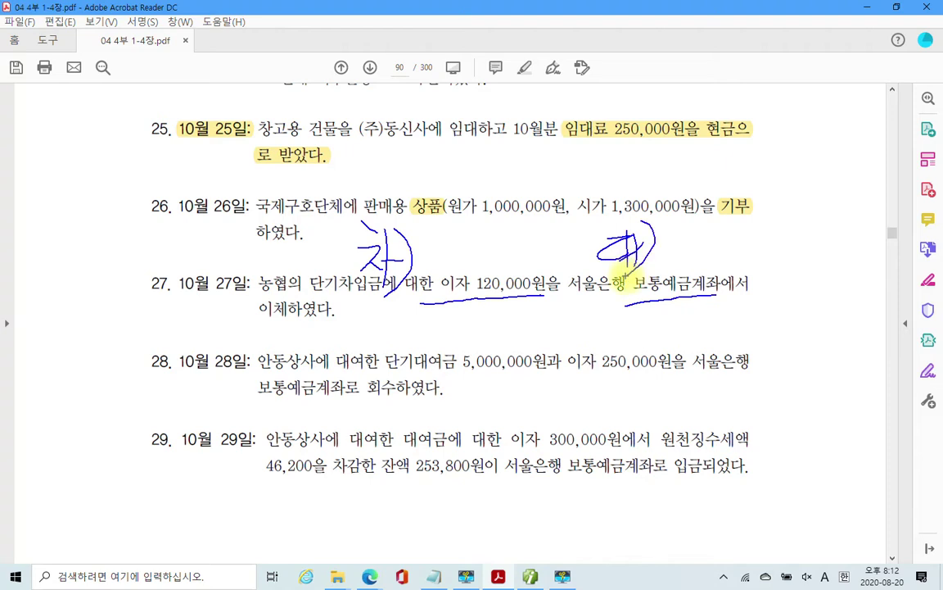
key("Escape")
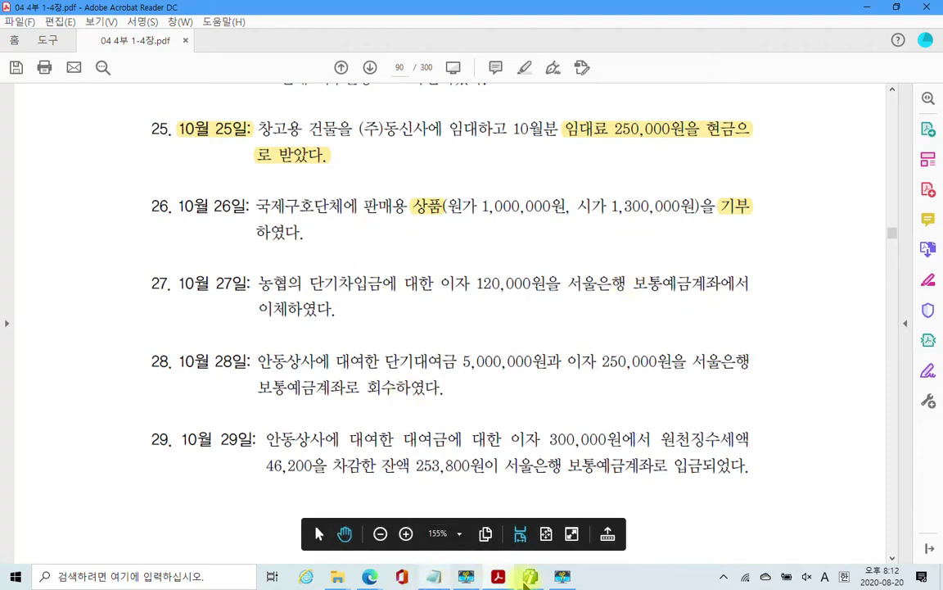
Switch to the accounting program and load the general vouchers for October 27.
left_click(530, 576)
left_click(190, 101)
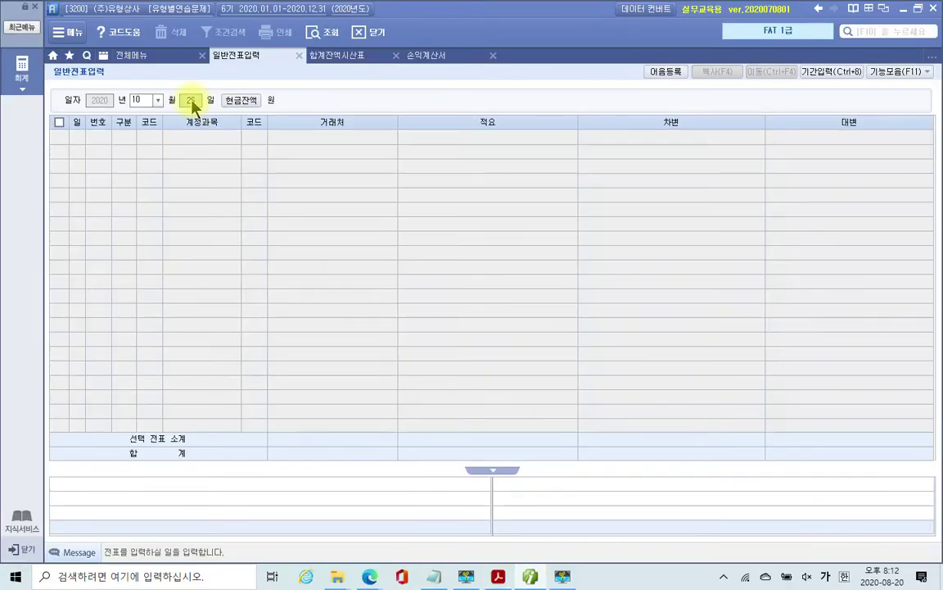
type("27")
key("Return")
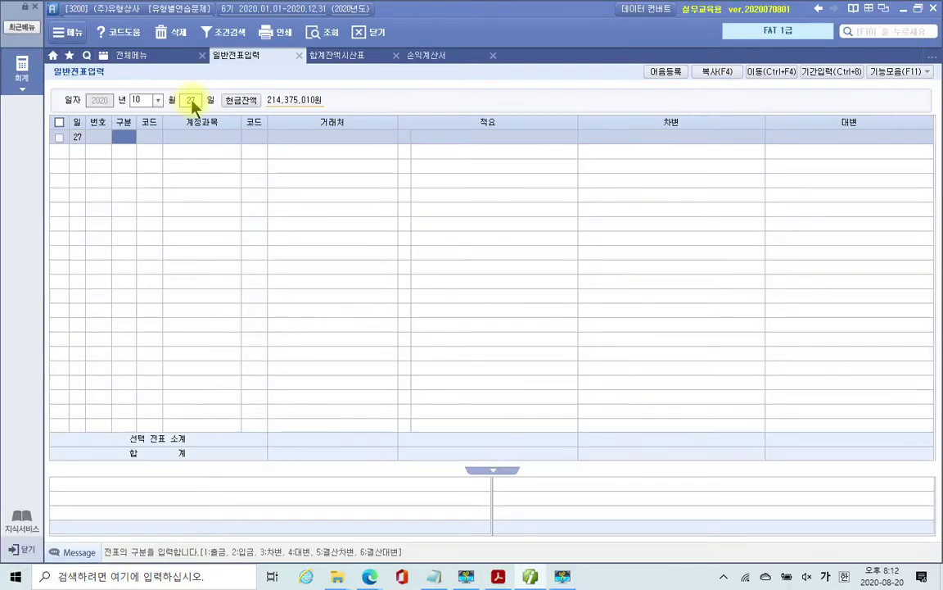
Start a debit (차변) line in the empty October 27 row with account 931 이자비용.
type("3")
key("Return")
type("이자")
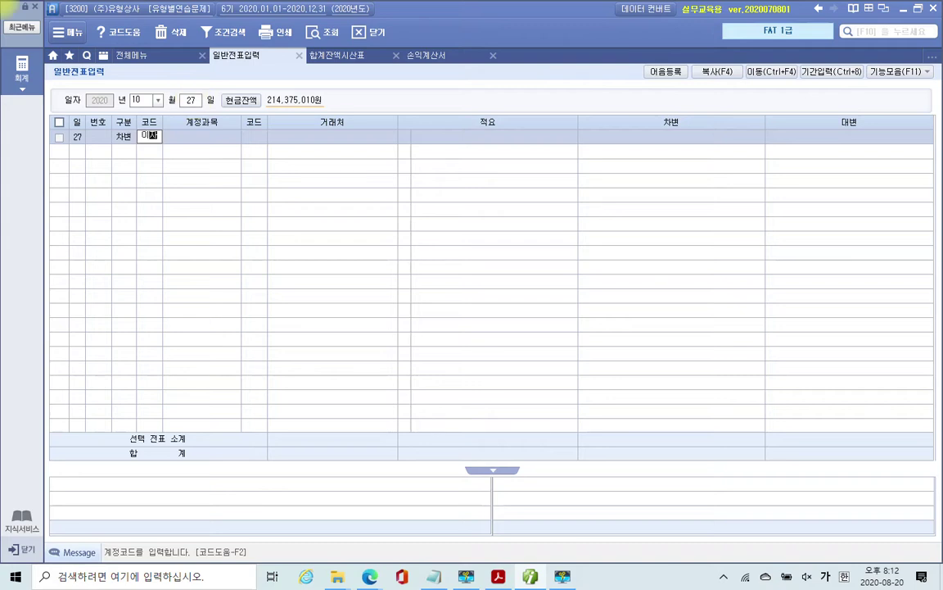
key("Return")
key("Down")
key("Down")
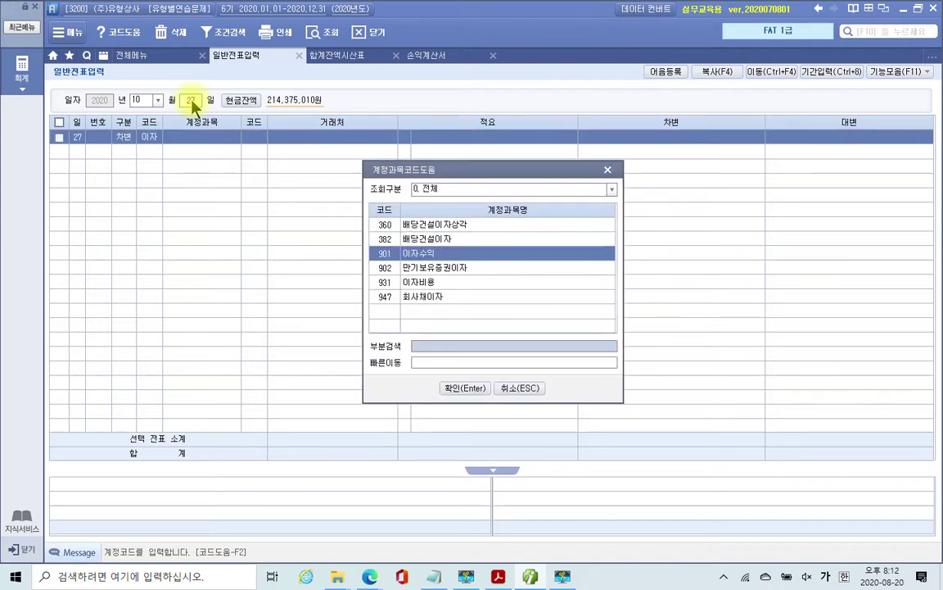
key("Down")
key("Down")
key("Return")
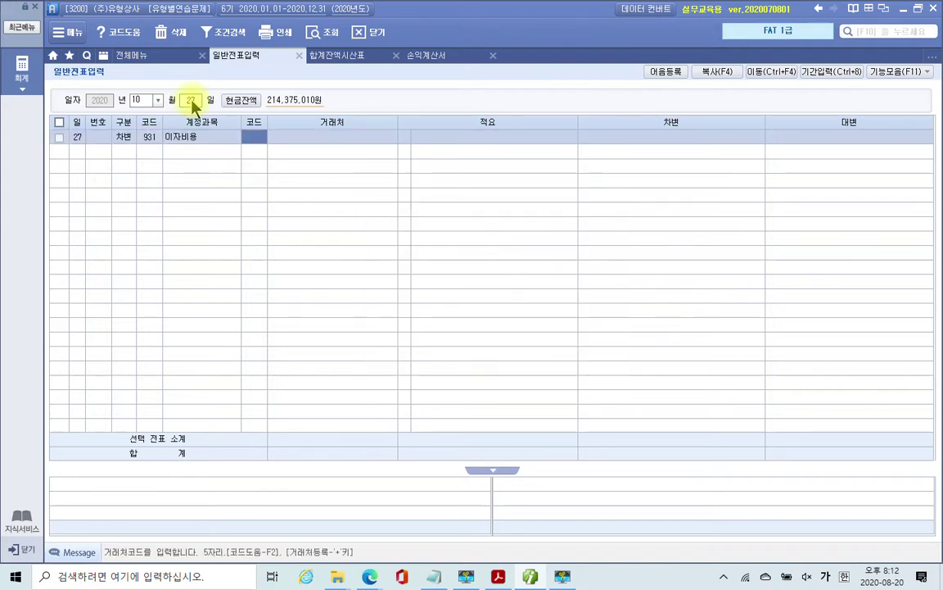
Leave the 이자비용 line's vendor blank and assign summary 03 차입금이자 보통인출.
key("Return")
key("Return")
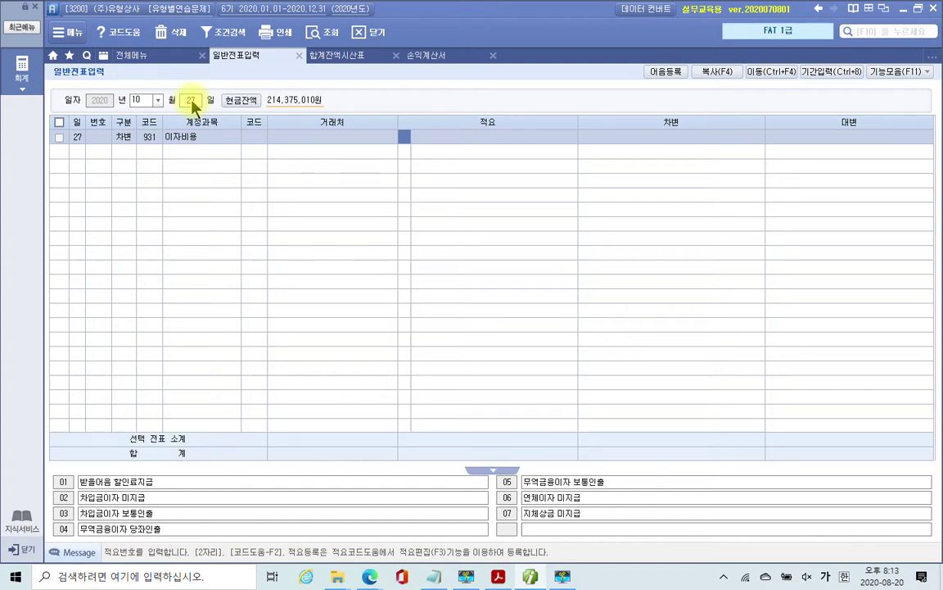
type("3")
key("Return")
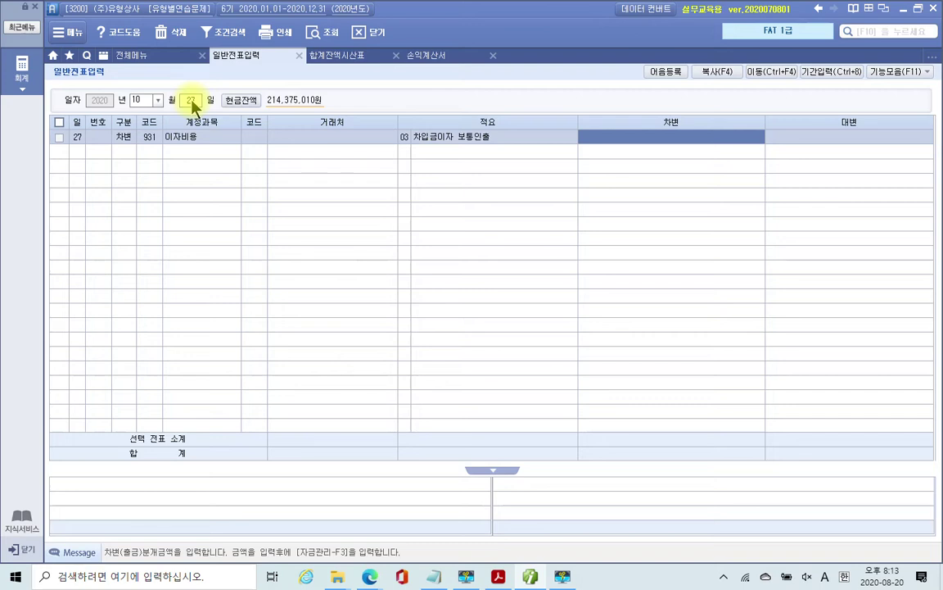
Set the 이자비용 debit to 120,000 and start a credit (대변) line with account 103 보통예금 and vendor 98001 서울은행.
type("1200000")
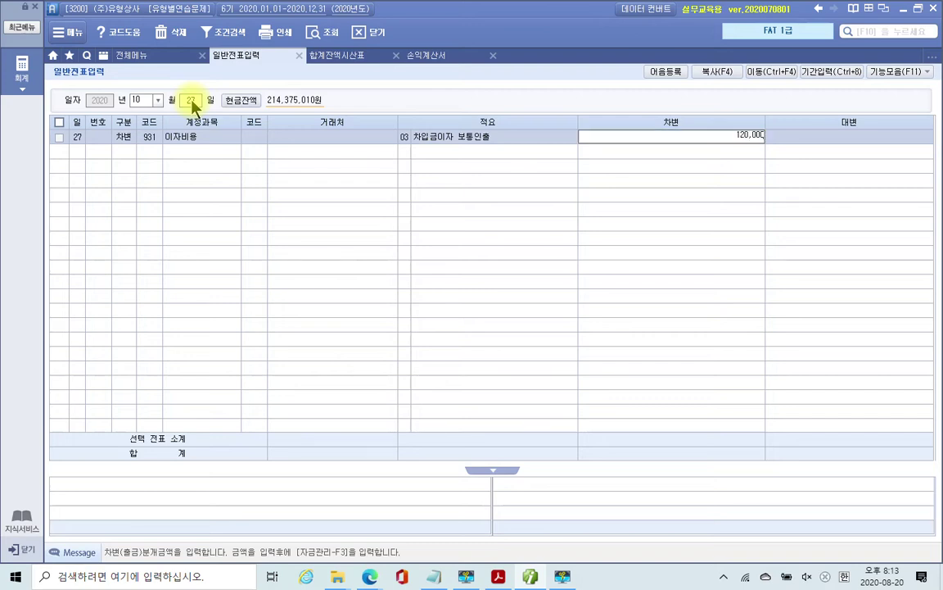
key("Return")
type("4")
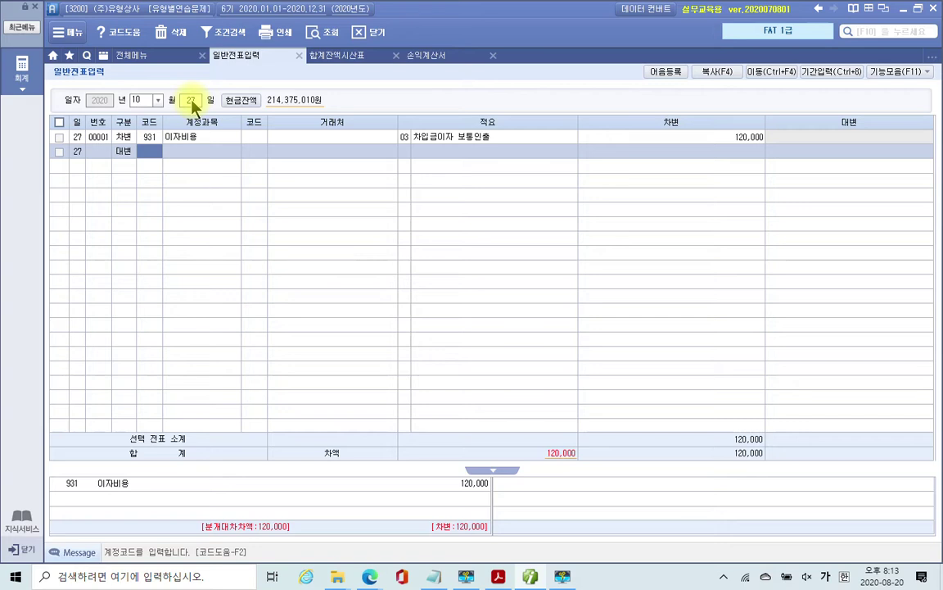
type("103")
key("Return")
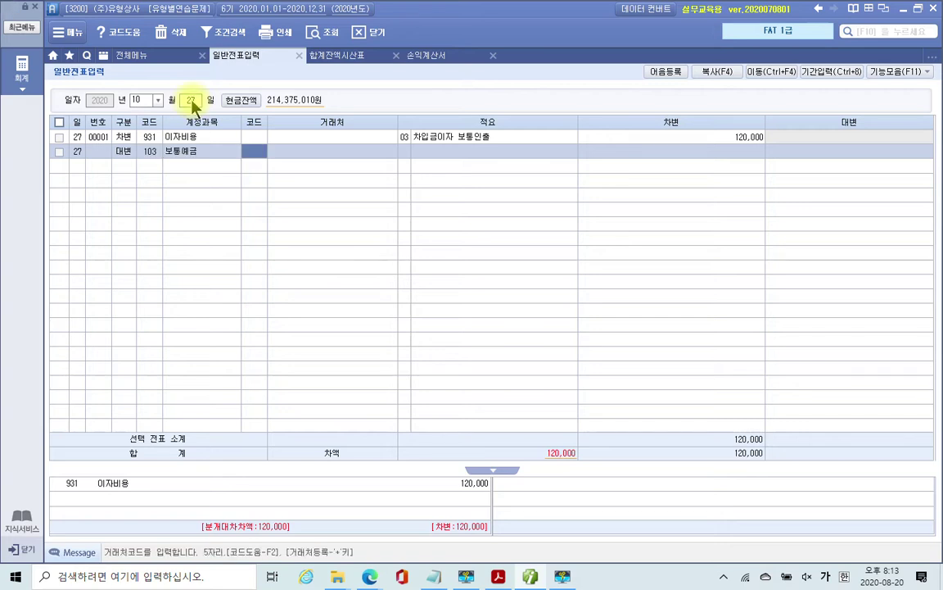
type("98001")
key("Return")
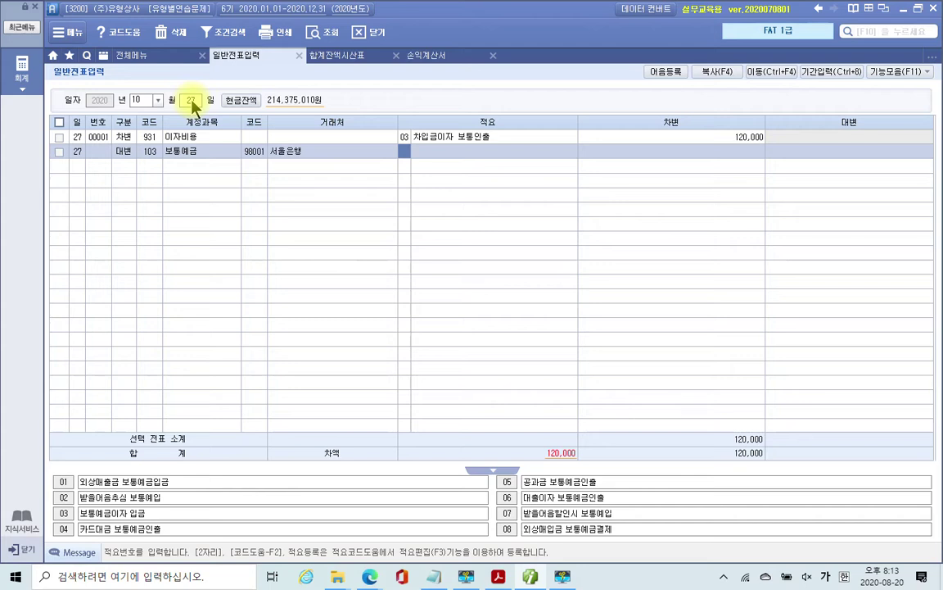
Assign summary 06 대출이자 보통예금인출 to the 보통예금 line and set its credit amount to 120,000.
type("06")
key("Return")
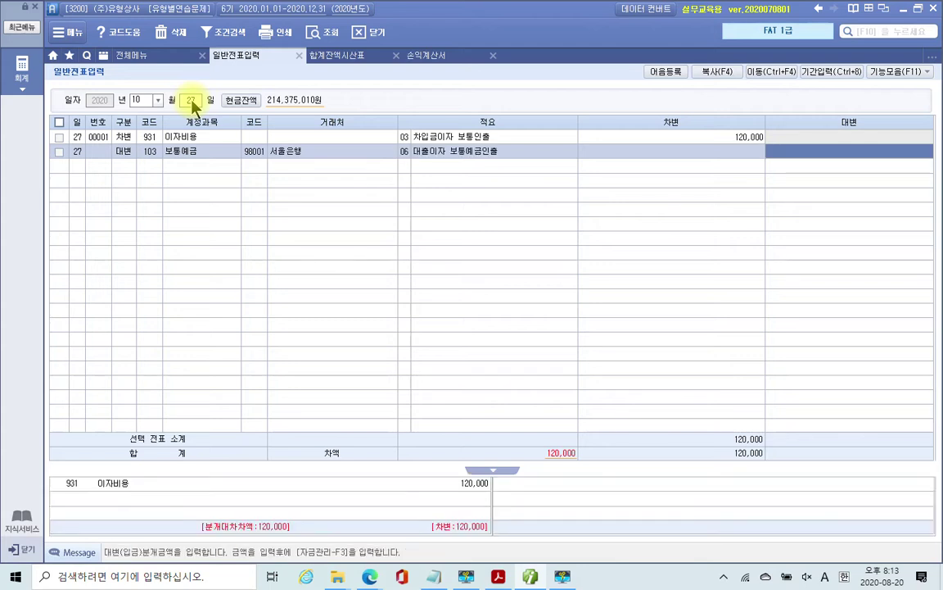
type("1200000")
key("Return")
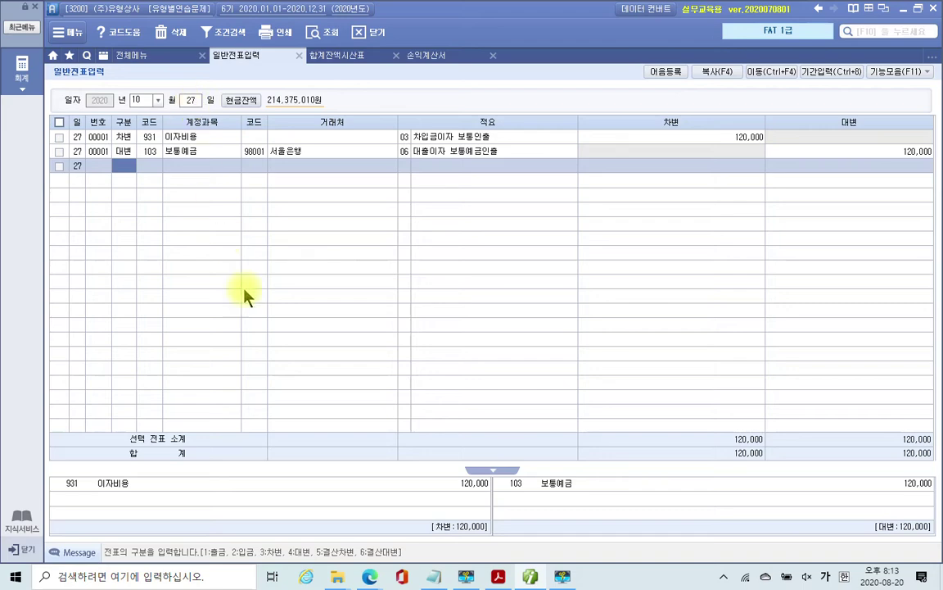
Switch to the PDF and highlight 보통예금계좌 in item 28.
left_click(498, 577)
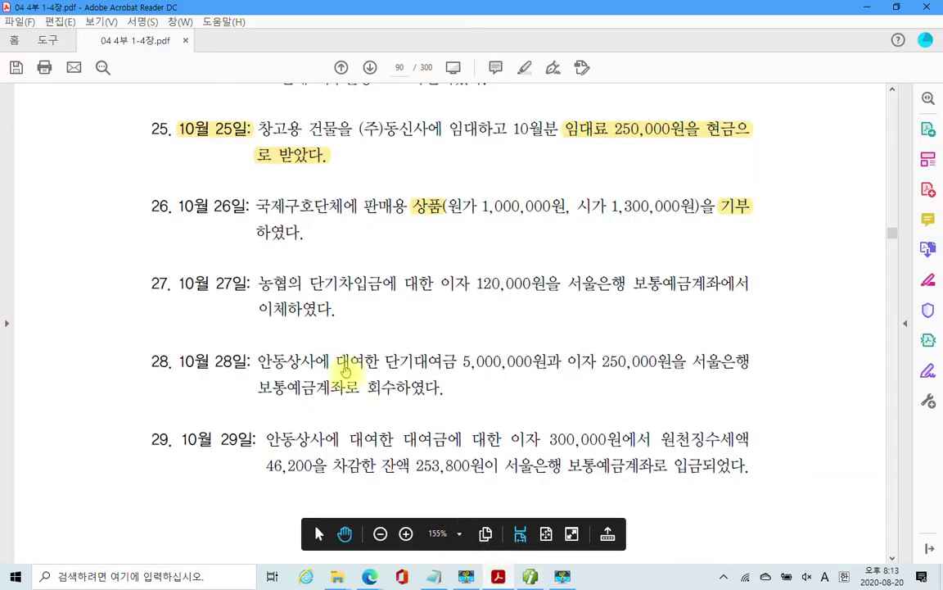
scroll(344, 374, "down", 2)
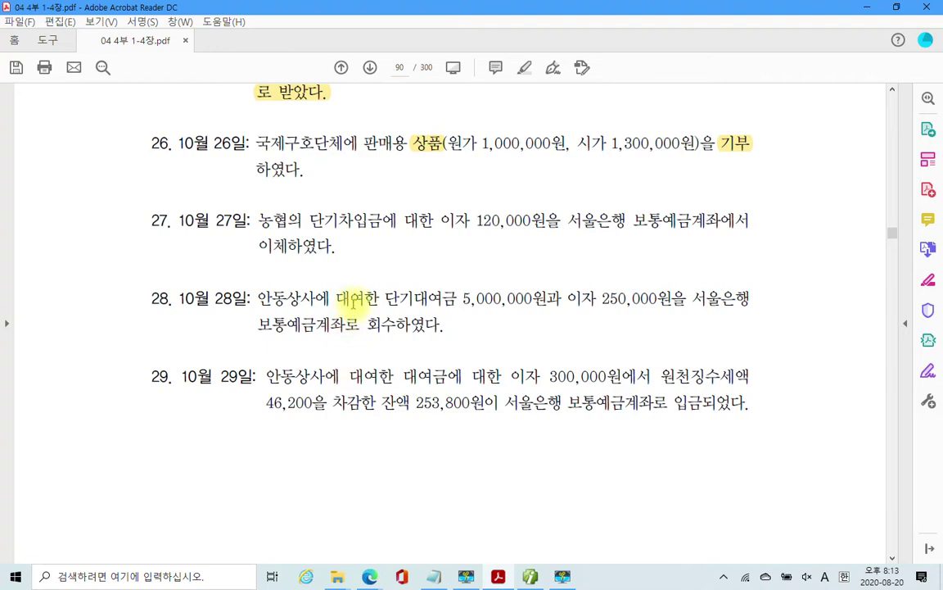
left_click_drag(254, 325, 346, 325)
right_click(328, 326)
left_click(338, 360)
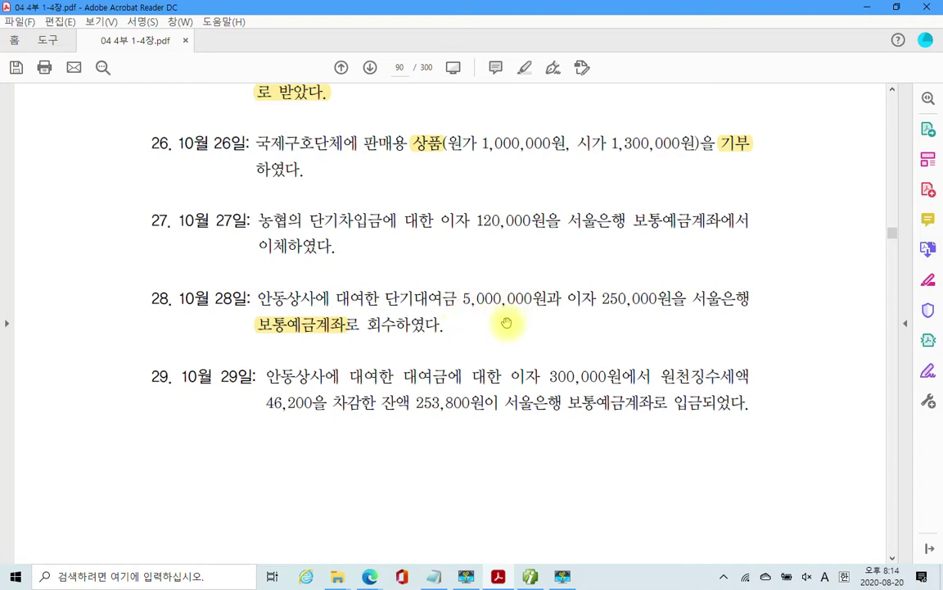
Handwrite "차)" and "대)" around item 28, underline 단기대여금 and 이자 250,000원, and clear the ink.
left_click_drag(171, 310, 192, 319)
mouse_move(172, 348)
left_mouse_down()
mouse_move(185, 366)
mouse_move(204, 362)
left_mouse_up()
left_click_drag(213, 305, 215, 367)
left_click_drag(224, 308, 222, 382)
mouse_move(356, 246)
left_mouse_down()
mouse_move(353, 272)
mouse_move(381, 274)
mouse_move(391, 255)
left_mouse_up()
mouse_move(394, 231)
left_mouse_down()
mouse_move(397, 278)
mouse_move(471, 306)
left_mouse_up()
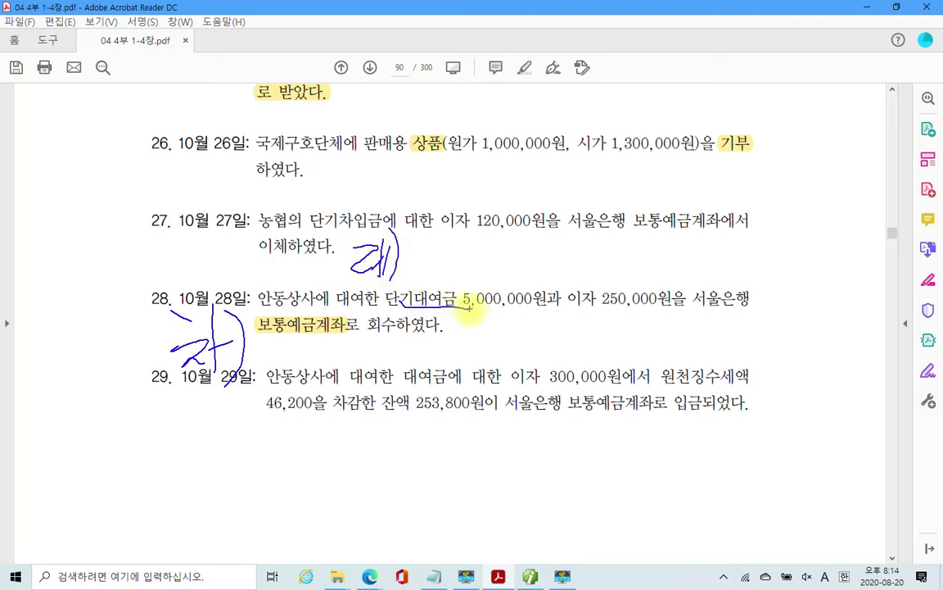
left_click_drag(565, 313, 649, 314)
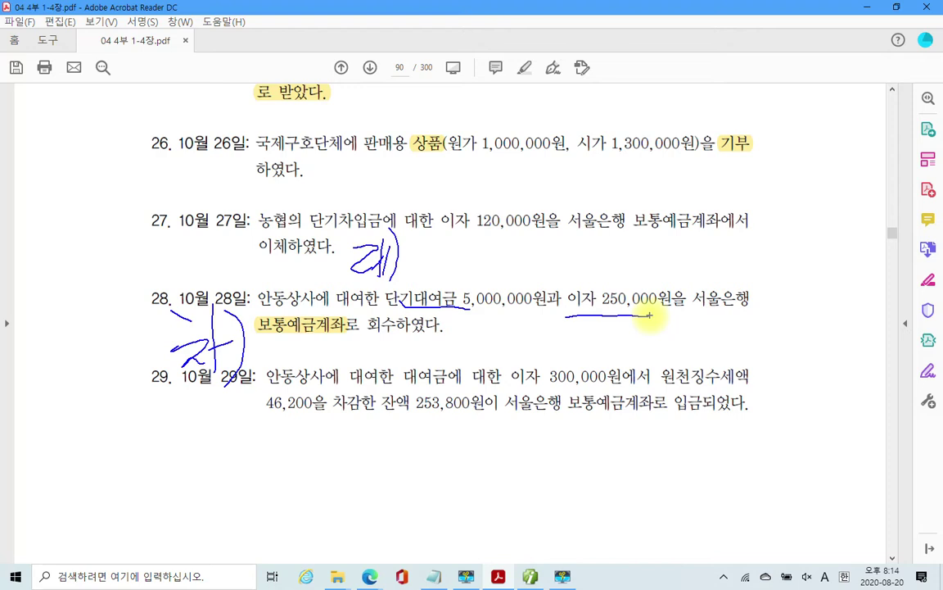
key("Escape")
Switch to the accounting program and load the general vouchers for October 28.
left_click(528, 577)
left_click(191, 100)
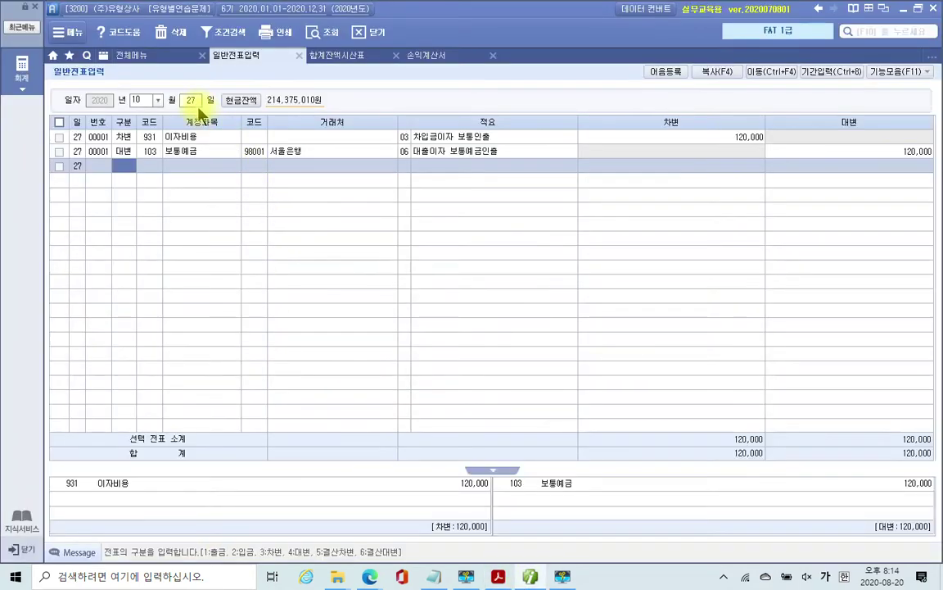
type("28")
key("Return")
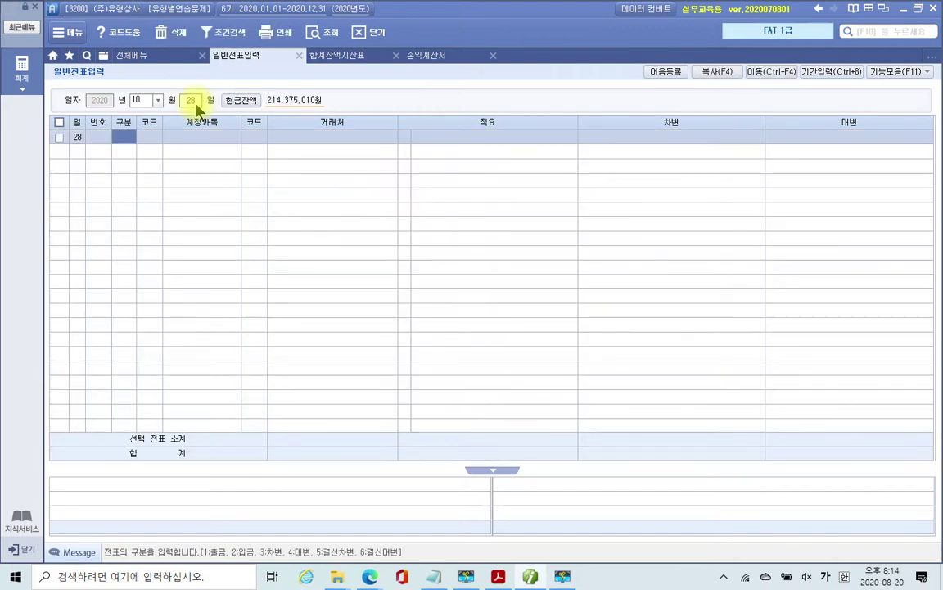
Start a debit (차변) line for October 28 with account 103 보통예금 and vendor 98001 서울은행.
type("3")
key("Return")
type("103")
key("Return")
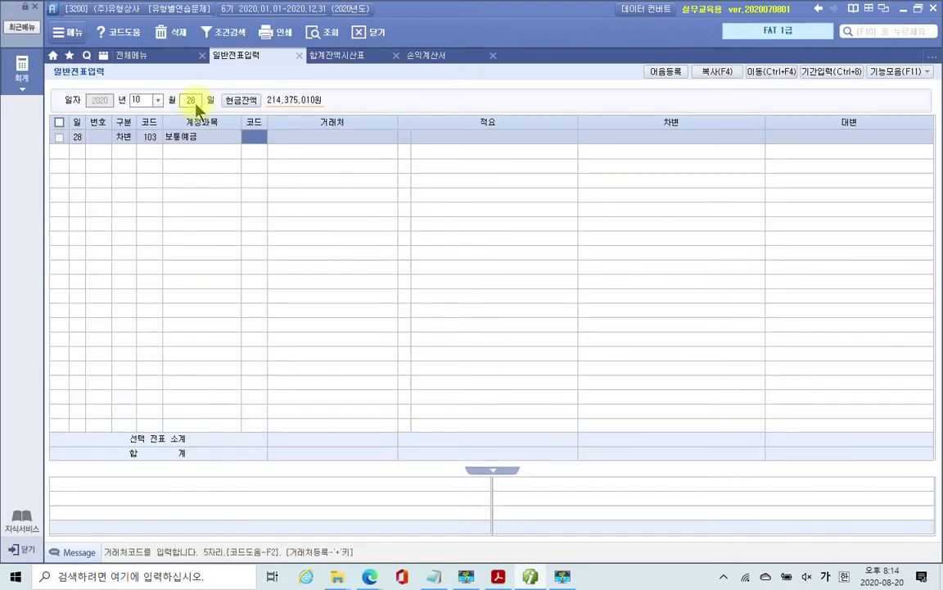
type("98001")
key("Return")
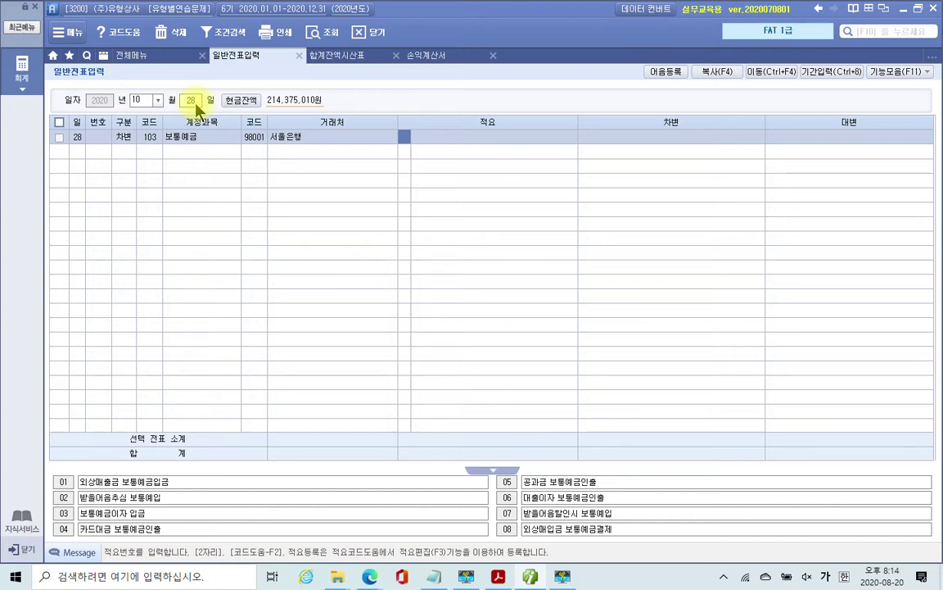
Leave the 보통예금 line's summary code blank, write the summary 대여금과 이자회수, and set the debit amount to 5,250,000.
key("Return")
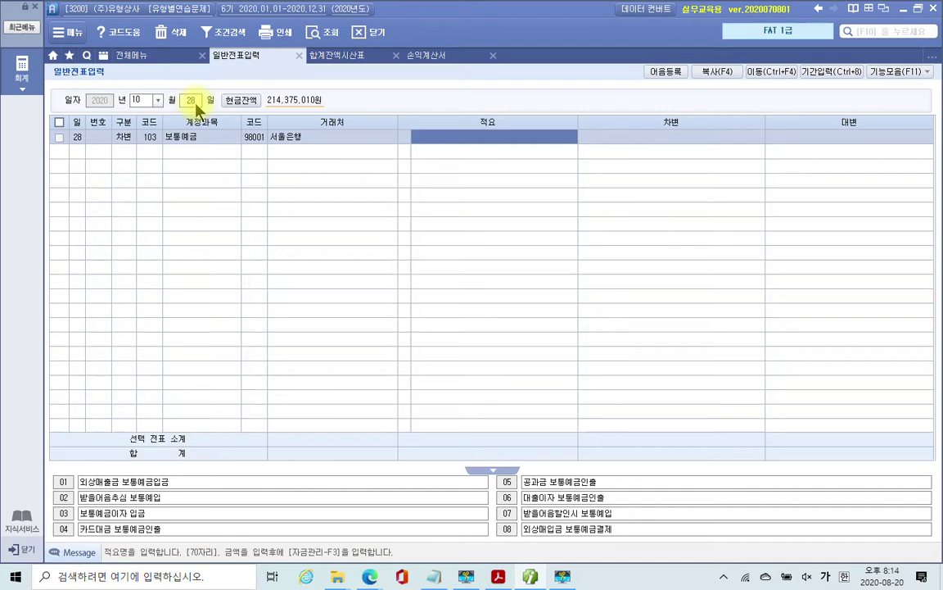
key("shift+Tab")
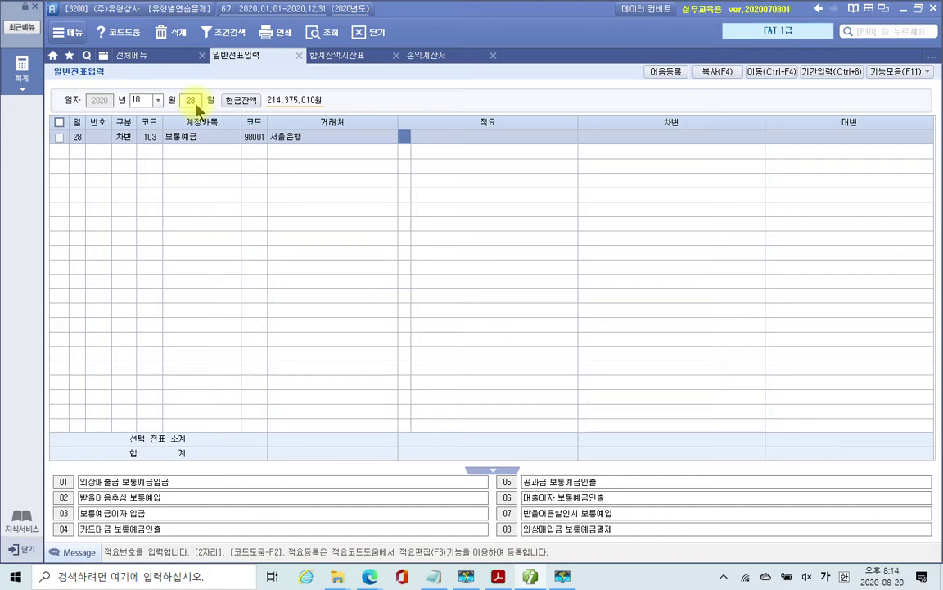
key("Return")
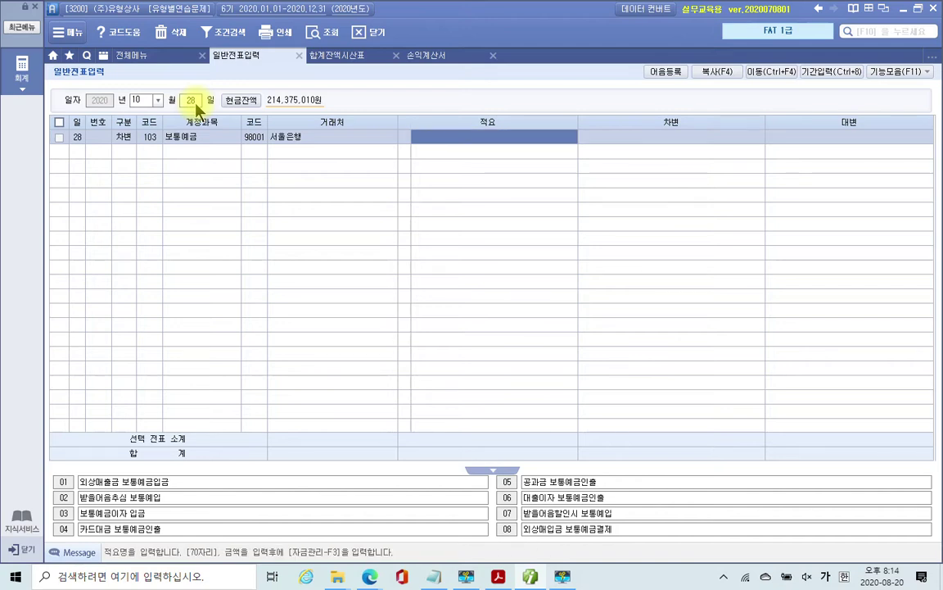
type("대역")
key("BackSpace")
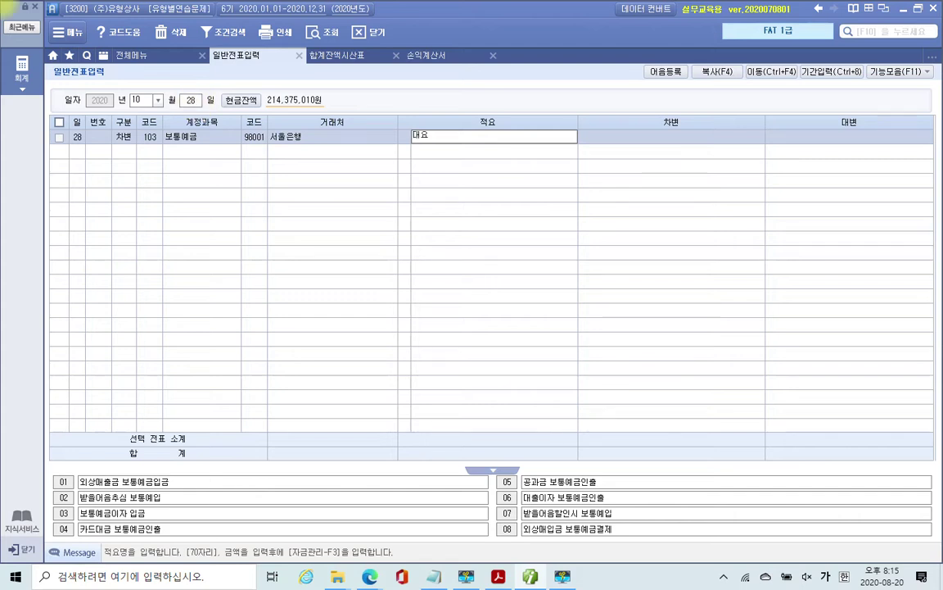
type("여")
type("금과 이")
type("자화")
type("수")
key("Return")
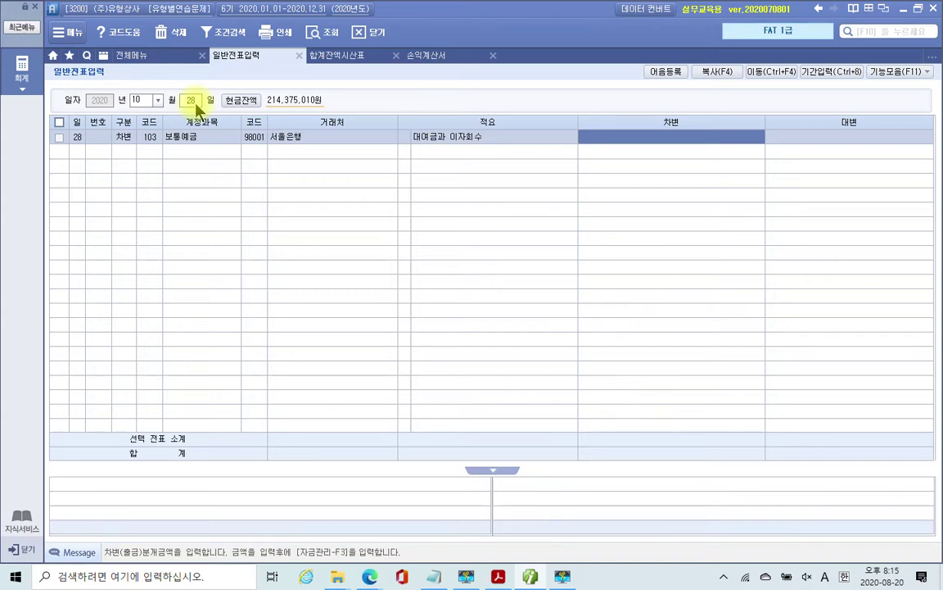
type("5250000")
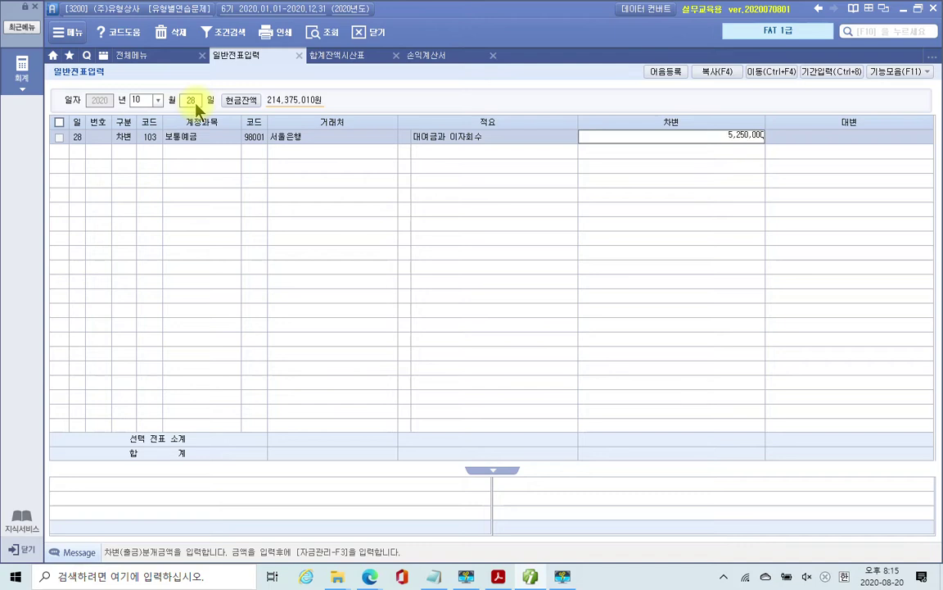
key("Return")
Start a credit (대변) line with account 114 단기대여금, found by searching 단기, and vendor 00102 안동상사.
type("4")
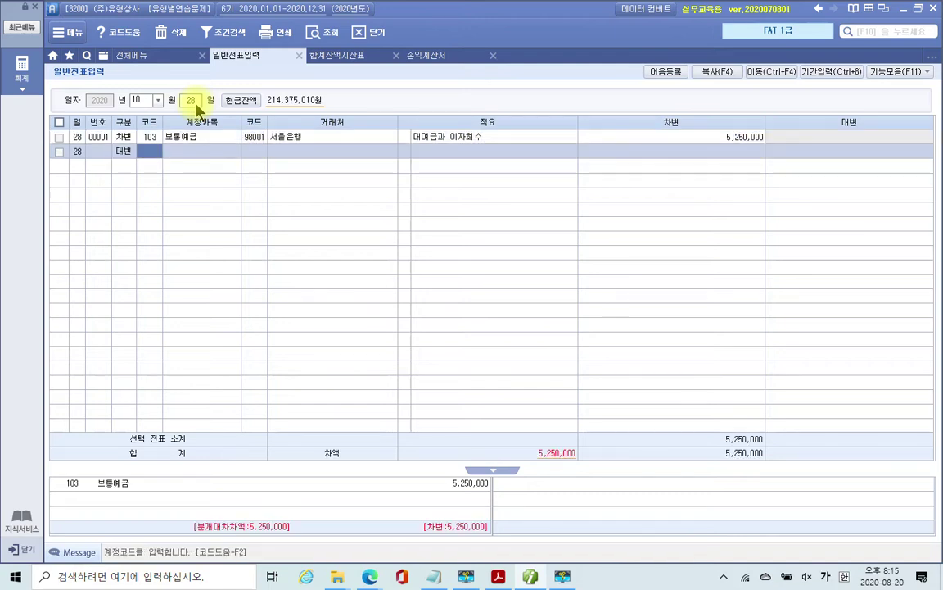
type("단기")
key("Return")
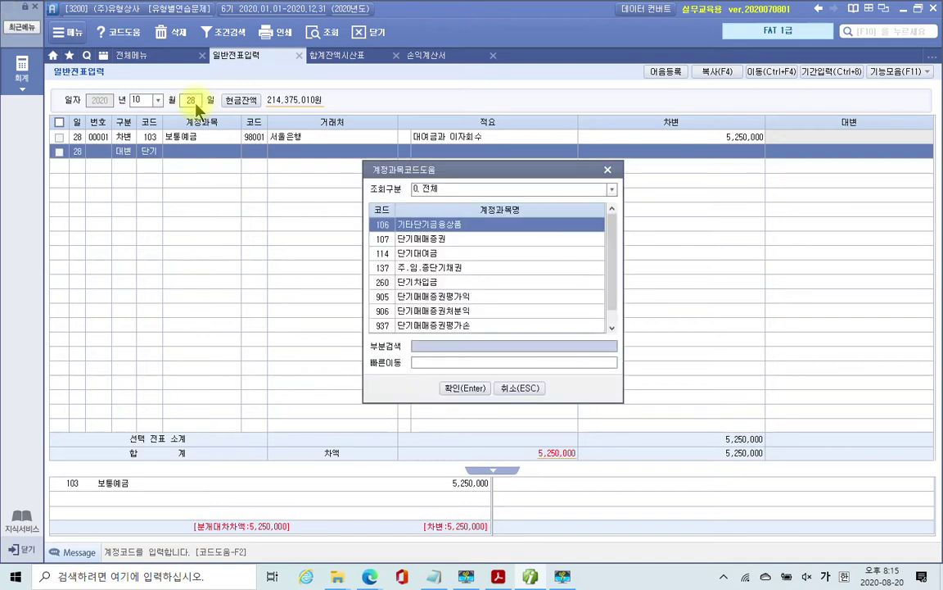
key("Down")
key("Down")
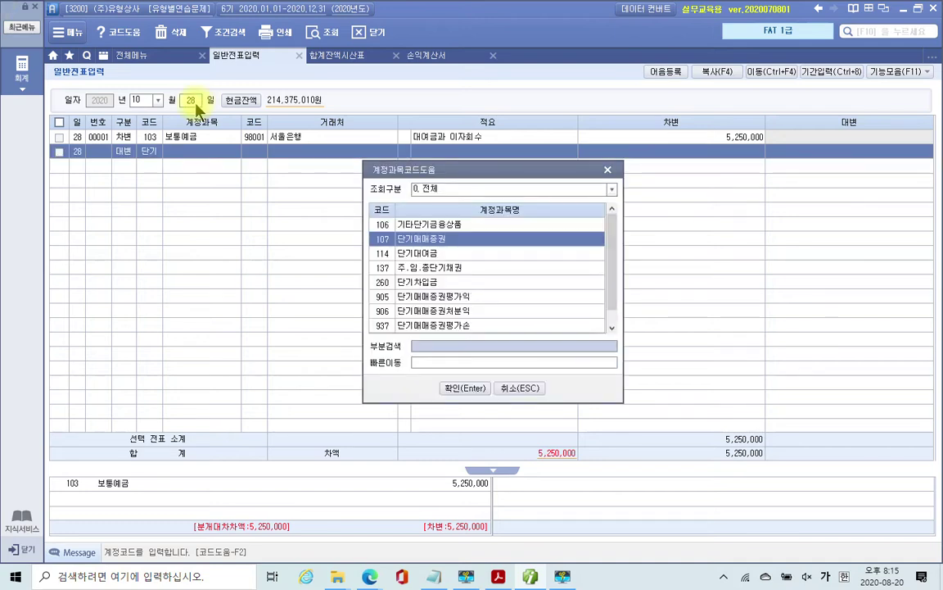
key("Return")
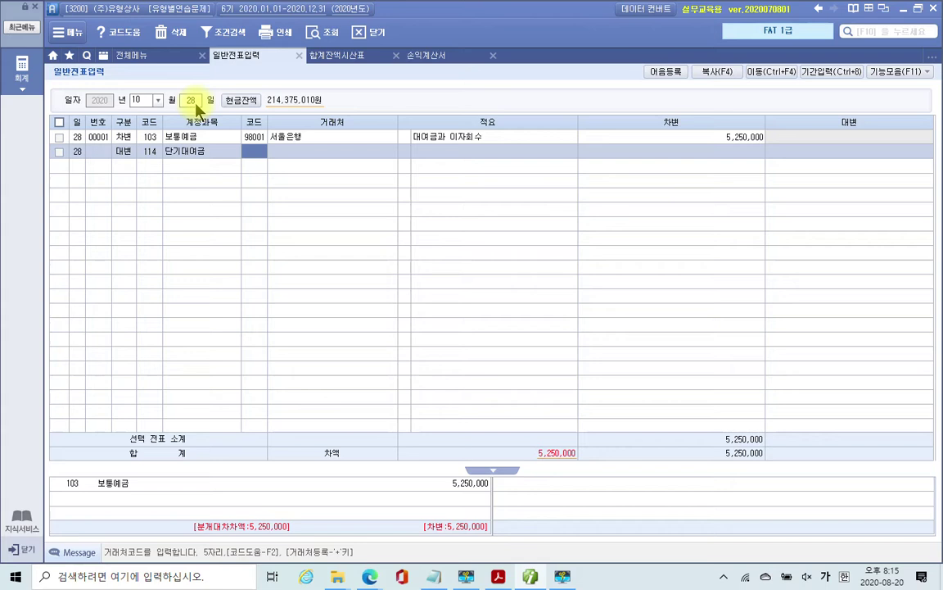
type("102")
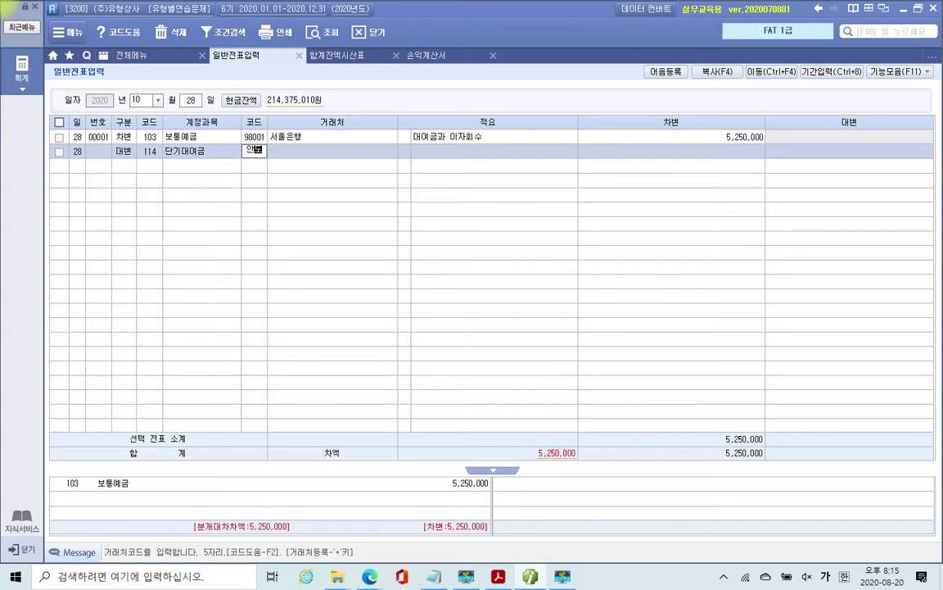
key("Return")
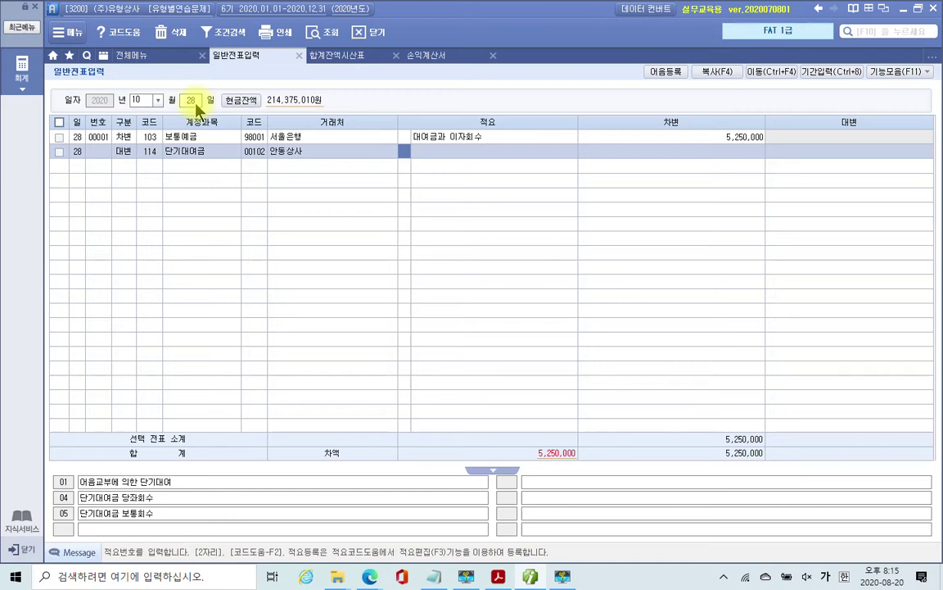
Assign summary 05 단기대여금 보통회수 to the 단기대여금 line and set its credit amount to 5,000,000.
type("5")
key("Return")
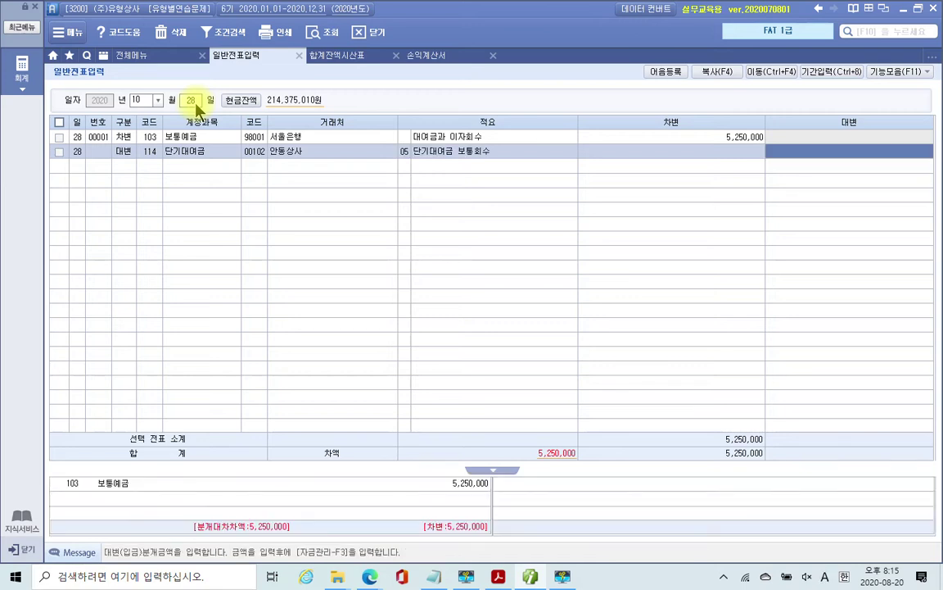
type("5000000")
key("Return")
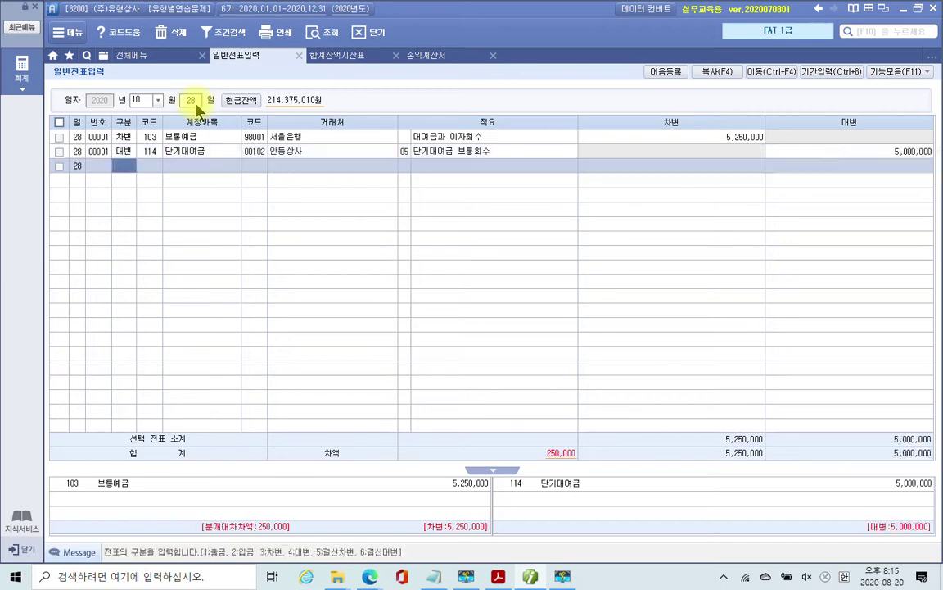
Start a second credit (대변) line with account 901 이자수익, found by searching the accounts for 이자.
type("4")
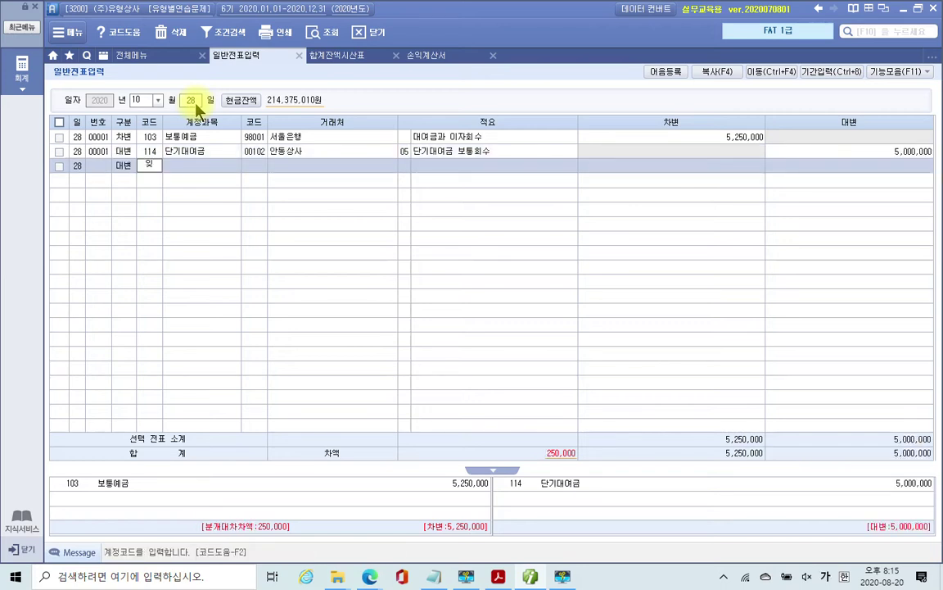
type("잊ㅏ")
key("Return")
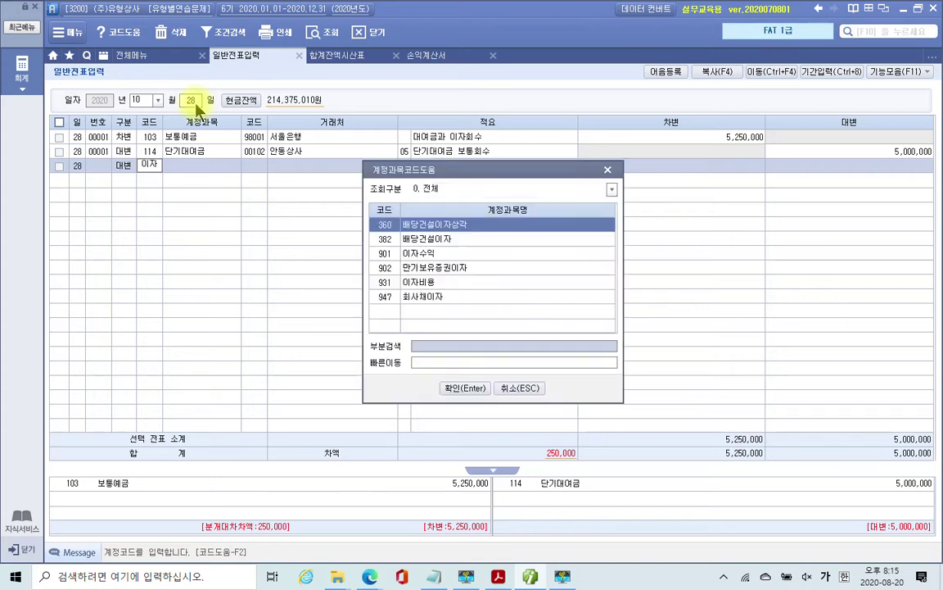
key("Down")
key("Down")
key("Return")
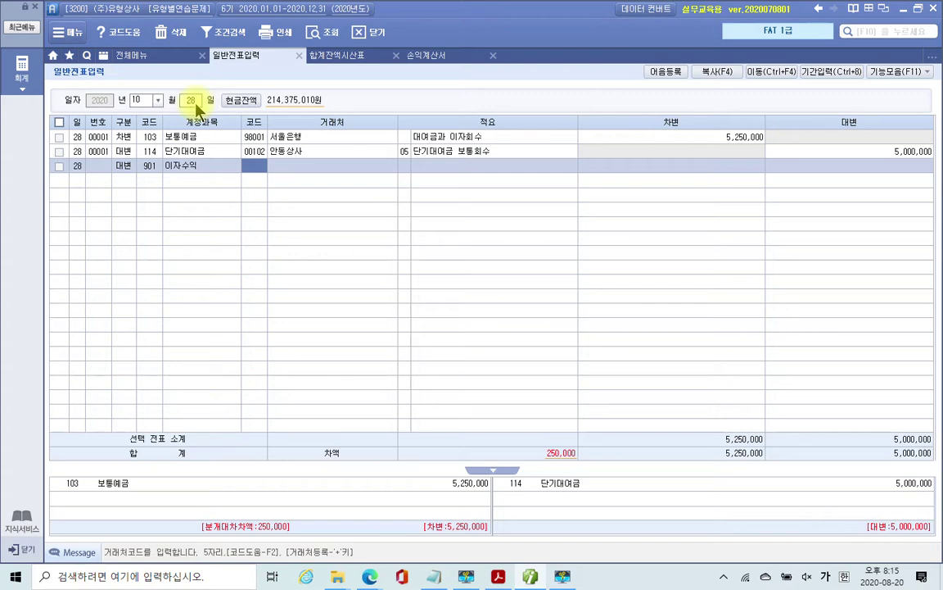
Leave the 이자수익 line's vendor and summary code blank, write the summary 대여금 이자, and set the credit amount to 250,000.
key("Return")
key("Return")
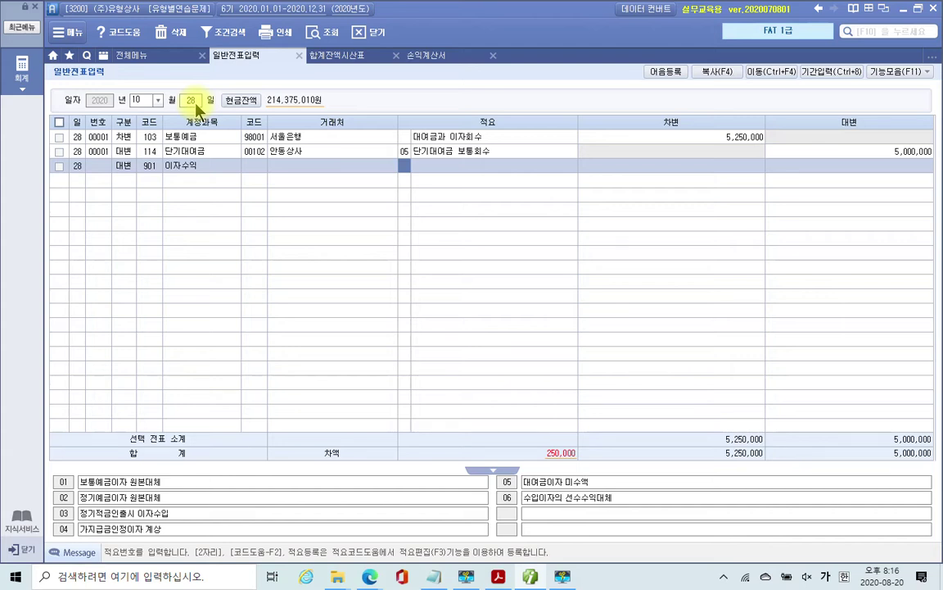
key("Return")
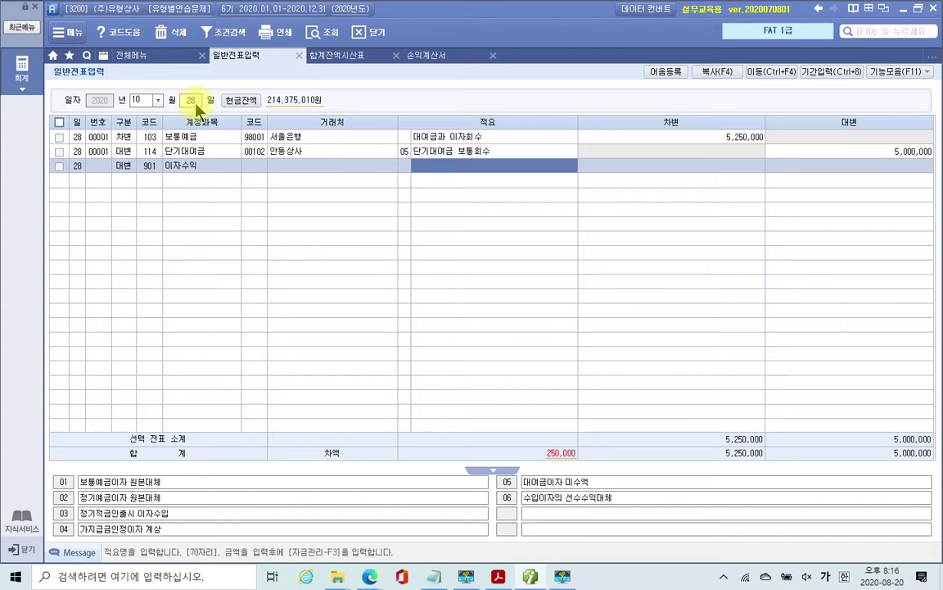
type("매")
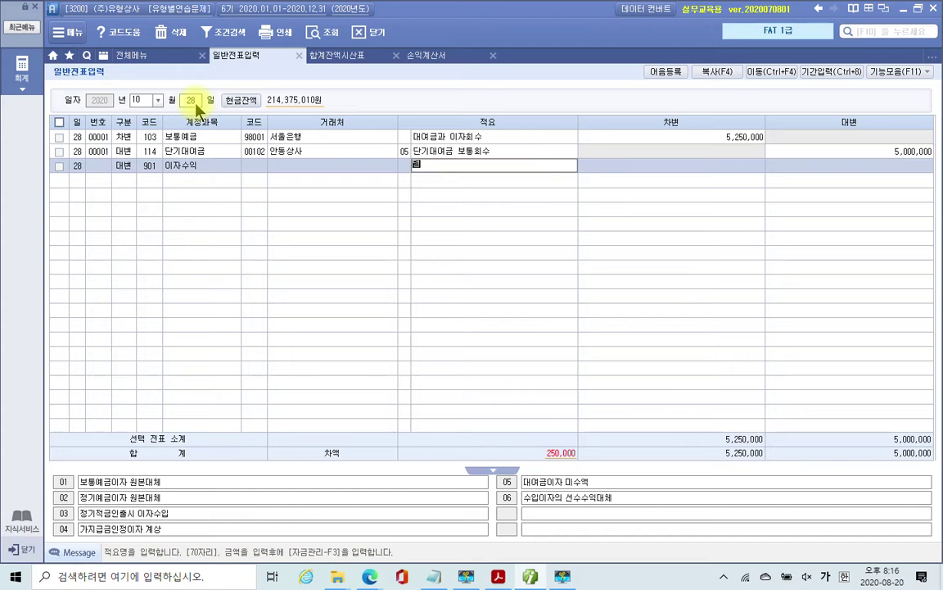
key("BackSpace")
key("BackSpace")
type("대여금 이자")
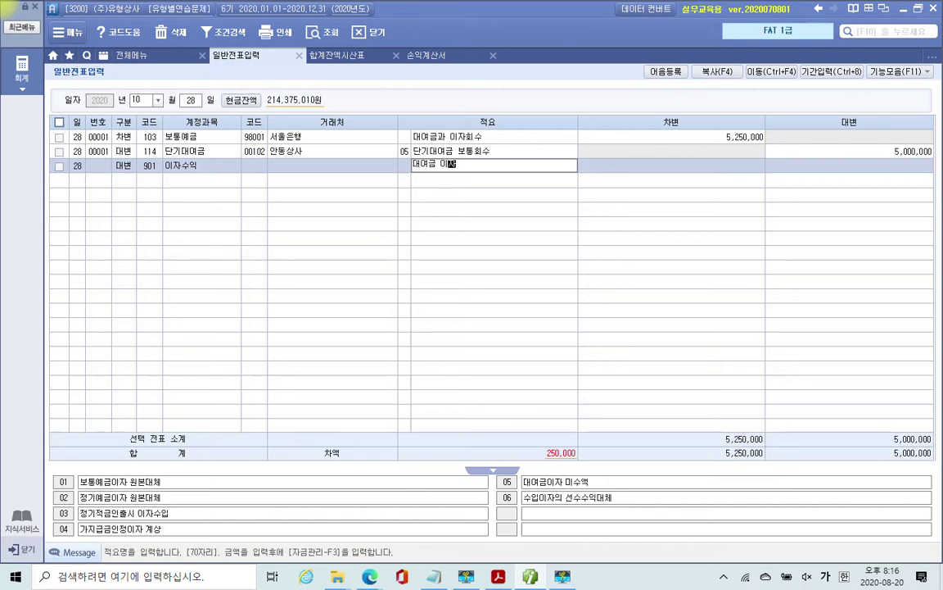
key("Return")
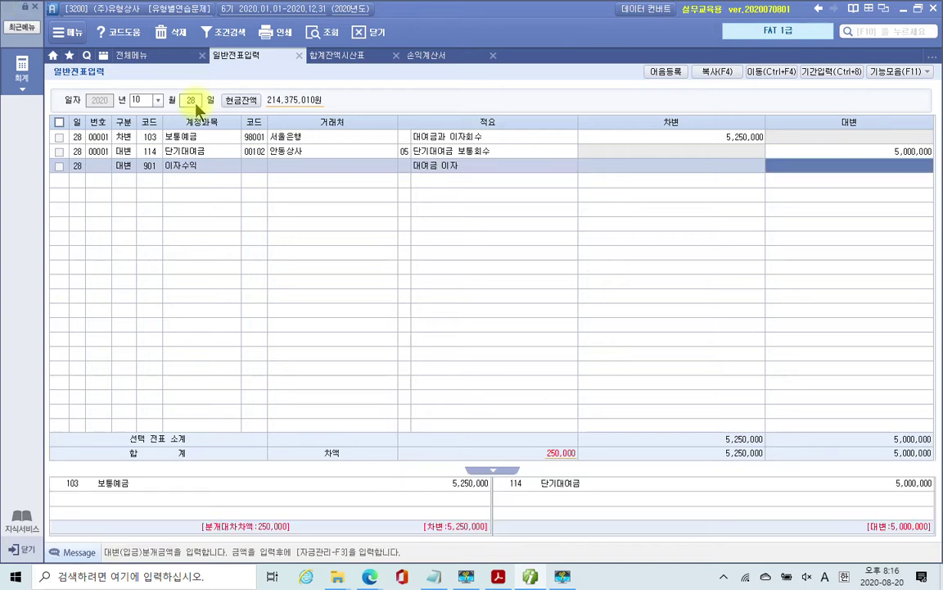
type("250000")
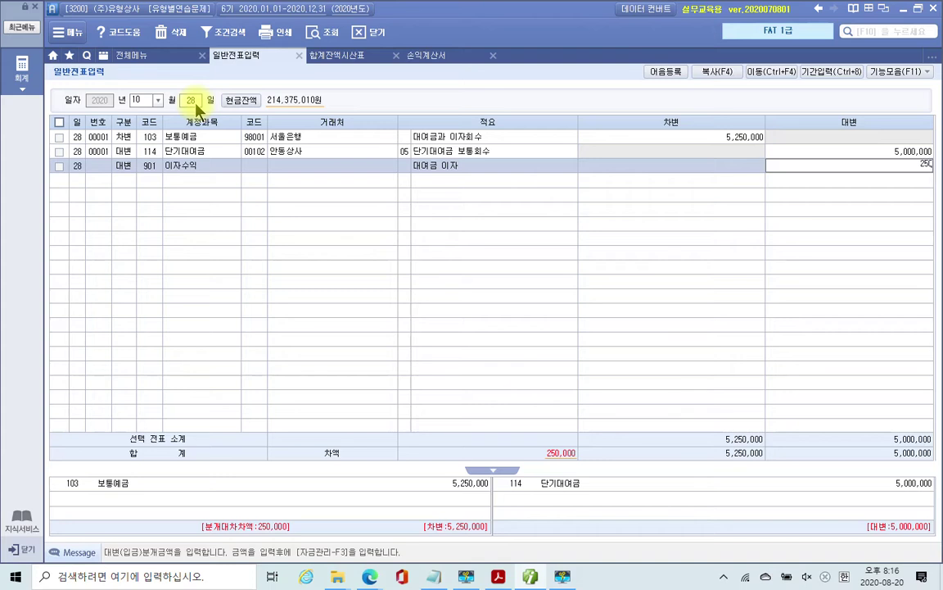
key("Return")
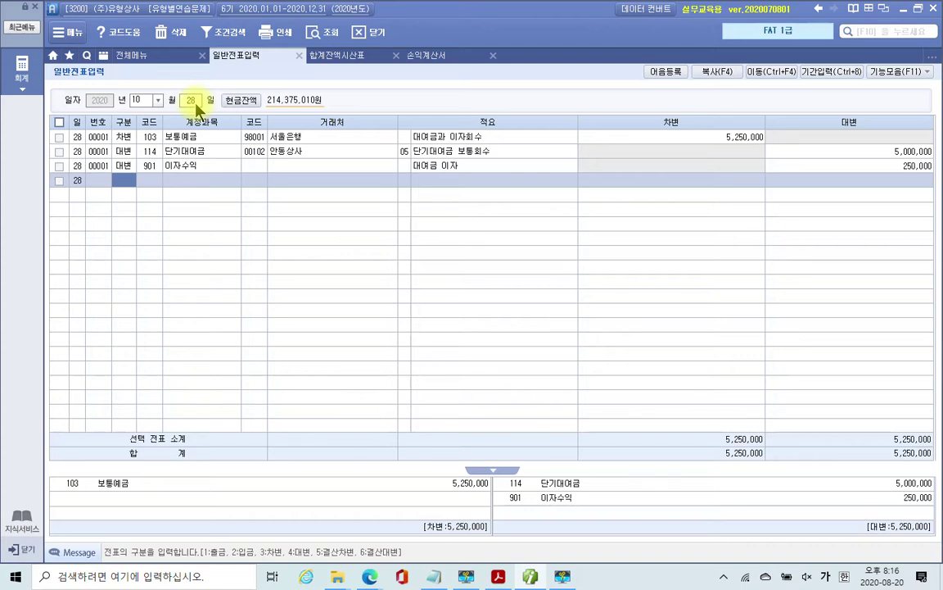
Switch to the Acrobat Reader PDF and annotate the October 29 transaction, marking 보통예금계좌 as debit (차) with the amount 253,800.
left_click(528, 577)
scroll(326, 383, "down", 3)
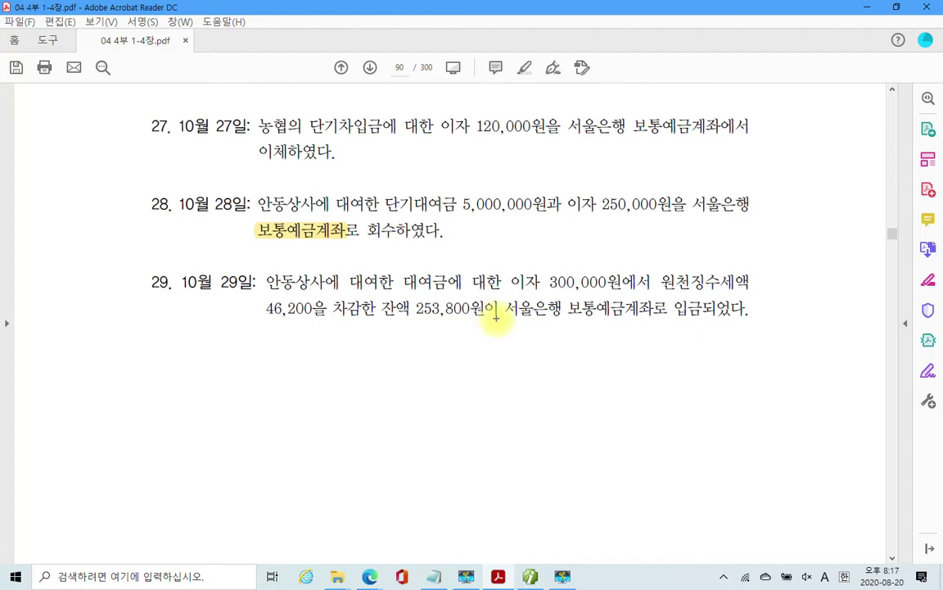
left_click_drag(569, 316, 635, 312)
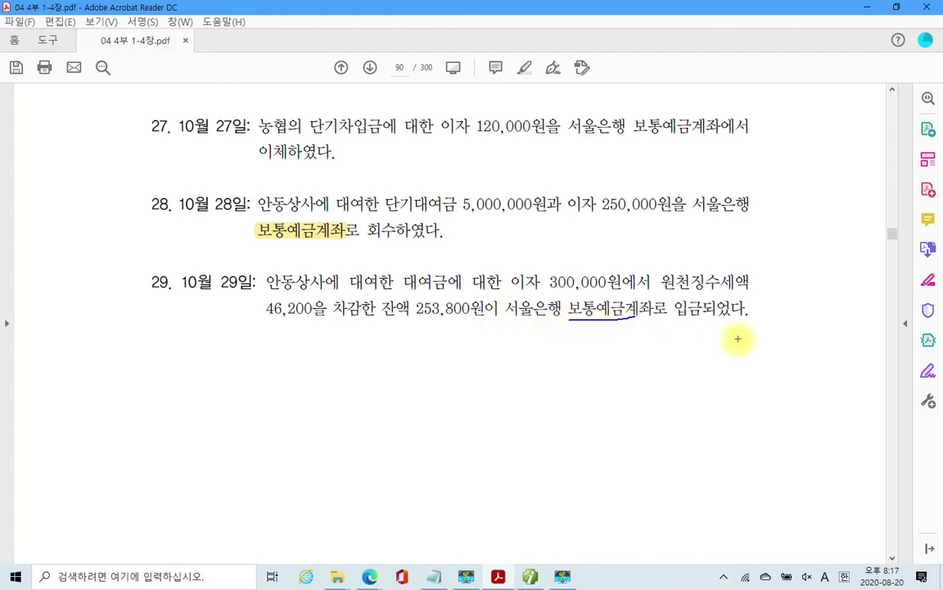
mouse_move(559, 333)
left_mouse_down()
mouse_move(564, 379)
mouse_move(580, 352)
mouse_move(575, 386)
left_mouse_up()
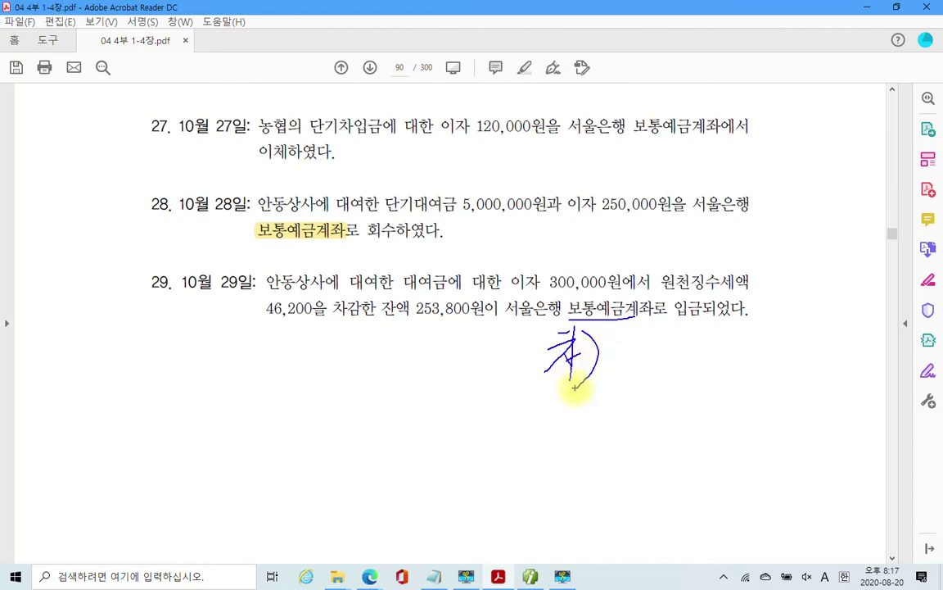
left_click_drag(403, 327, 486, 331)
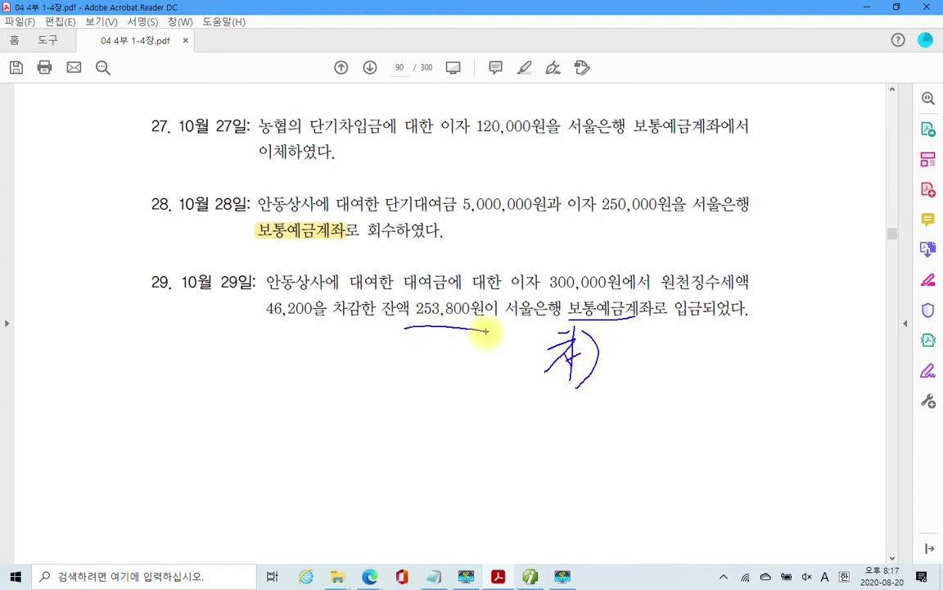
mouse_move(655, 335)
left_mouse_down()
mouse_move(689, 358)
mouse_move(697, 344)
mouse_move(701, 366)
mouse_move(719, 339)
mouse_move(726, 354)
mouse_move(704, 364)
left_mouse_up()
left_click_drag(746, 377, 747, 391)
left_click_drag(770, 329, 760, 364)
left_click_drag(789, 347, 793, 347)
left_click_drag(806, 342, 799, 339)
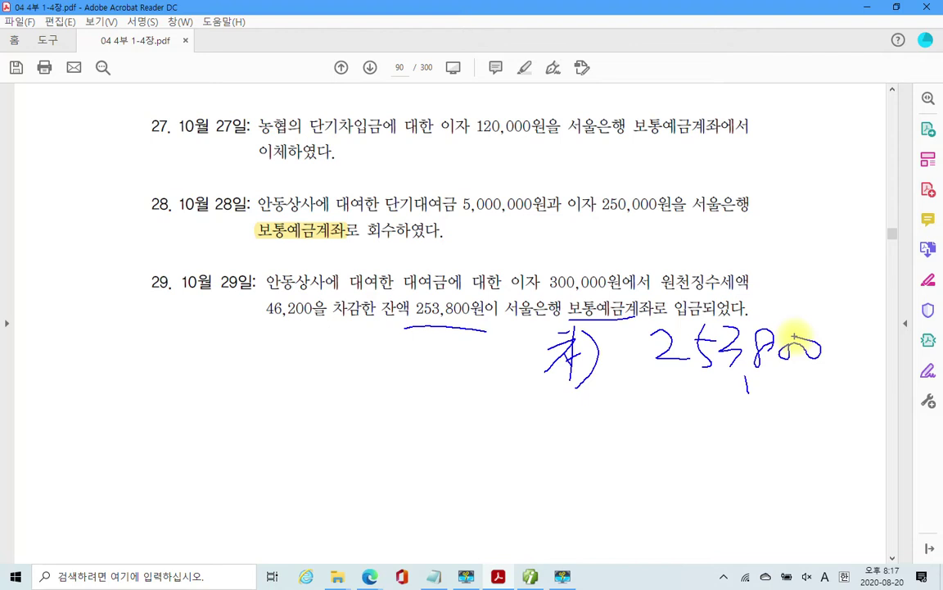
Mark 원천징수세액 and 46,200 in the October 29 transaction and handwrite 선납세금 46,200 below the first debit note.
mouse_move(680, 283)
left_mouse_down()
mouse_move(655, 261)
mouse_move(741, 285)
mouse_move(697, 293)
left_mouse_up()
left_click_drag(250, 335, 315, 334)
mouse_move(611, 400)
left_mouse_down()
mouse_move(613, 428)
mouse_move(627, 417)
mouse_move(642, 442)
mouse_move(659, 418)
mouse_move(691, 416)
mouse_move(656, 430)
mouse_move(694, 436)
mouse_move(703, 459)
mouse_move(757, 426)
mouse_move(735, 450)
left_mouse_up()
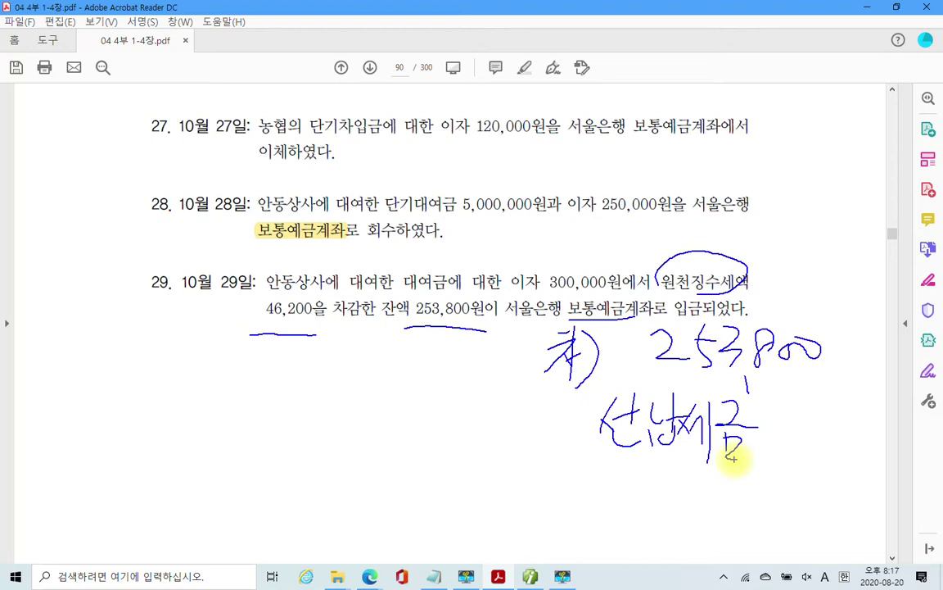
mouse_move(799, 424)
left_mouse_down()
mouse_move(830, 457)
mouse_move(886, 423)
left_mouse_up()
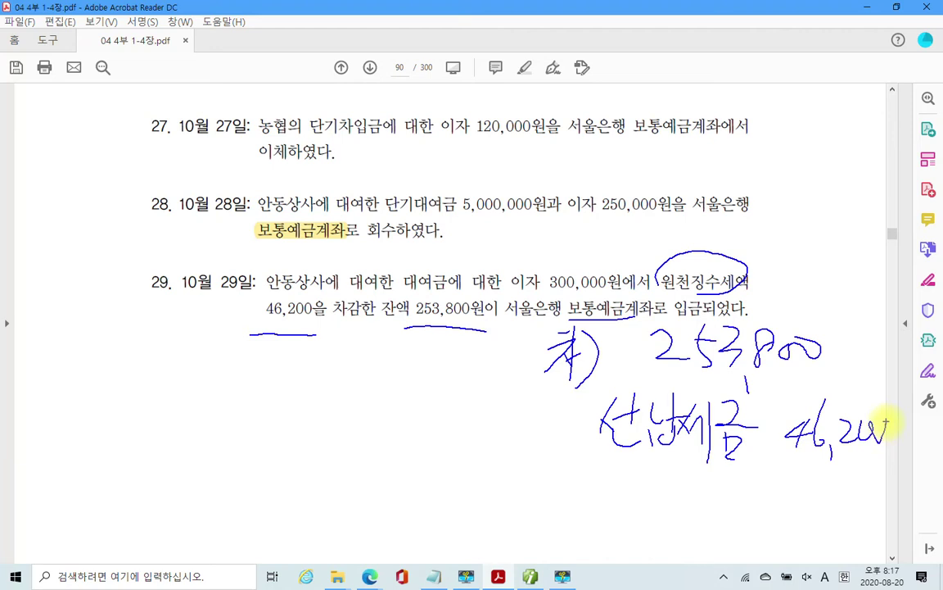
Box the 300,000 interest in the October 29 transaction, label it as credit (대), and clear all pen marks.
mouse_move(472, 250)
left_mouse_down()
mouse_move(482, 280)
mouse_move(582, 286)
mouse_move(596, 262)
mouse_move(468, 261)
left_mouse_up()
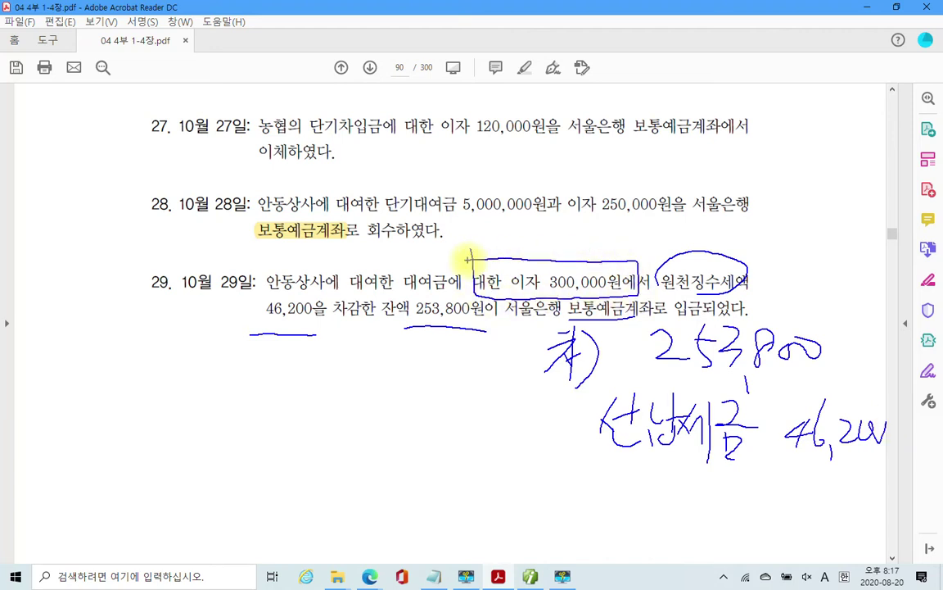
mouse_move(444, 221)
left_mouse_down()
mouse_move(446, 237)
mouse_move(479, 219)
mouse_move(490, 243)
left_mouse_up()
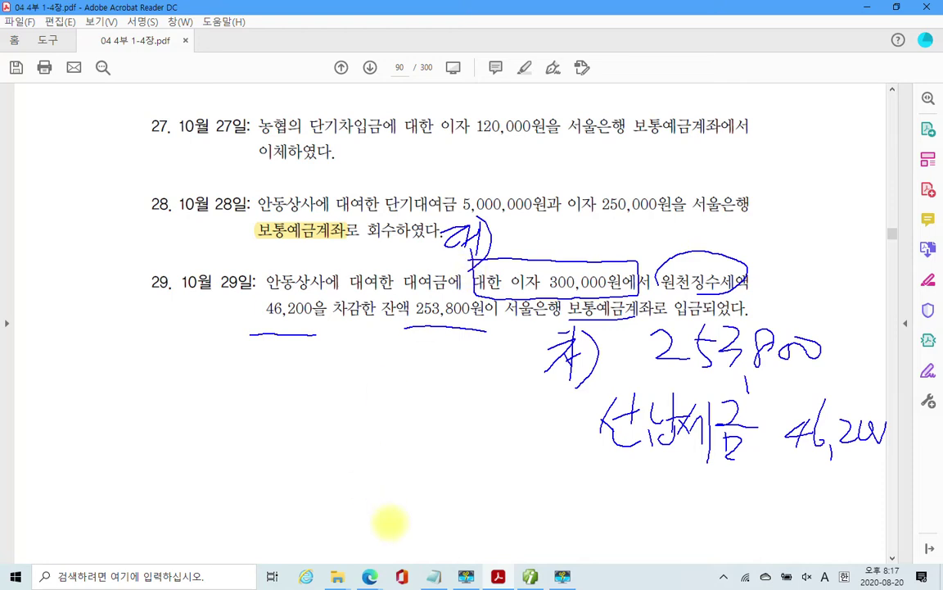
key("Escape")
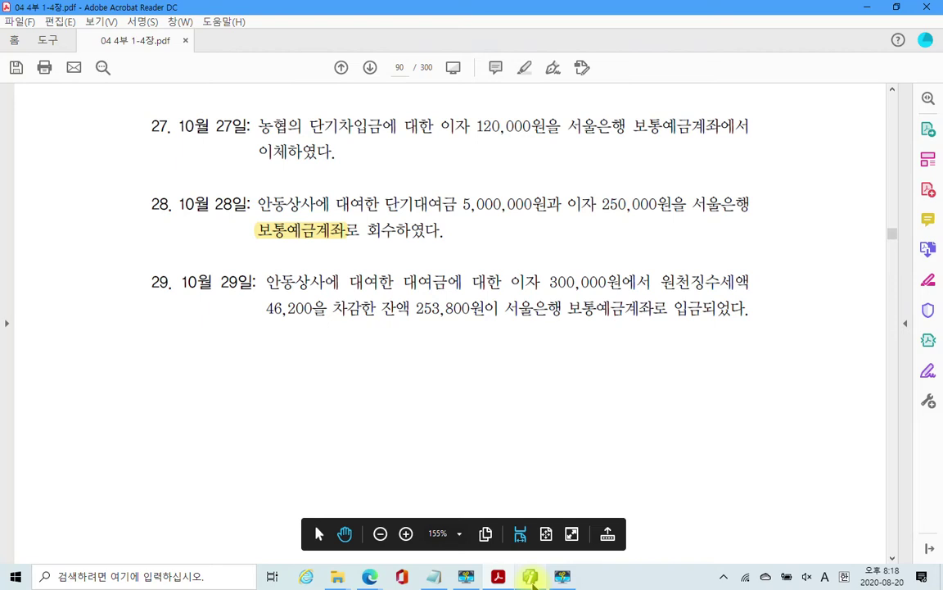
Switch back to the accounting program's 일반전표입력 screen and set the voucher day to October 29.
left_click(530, 576)
left_click(190, 100)
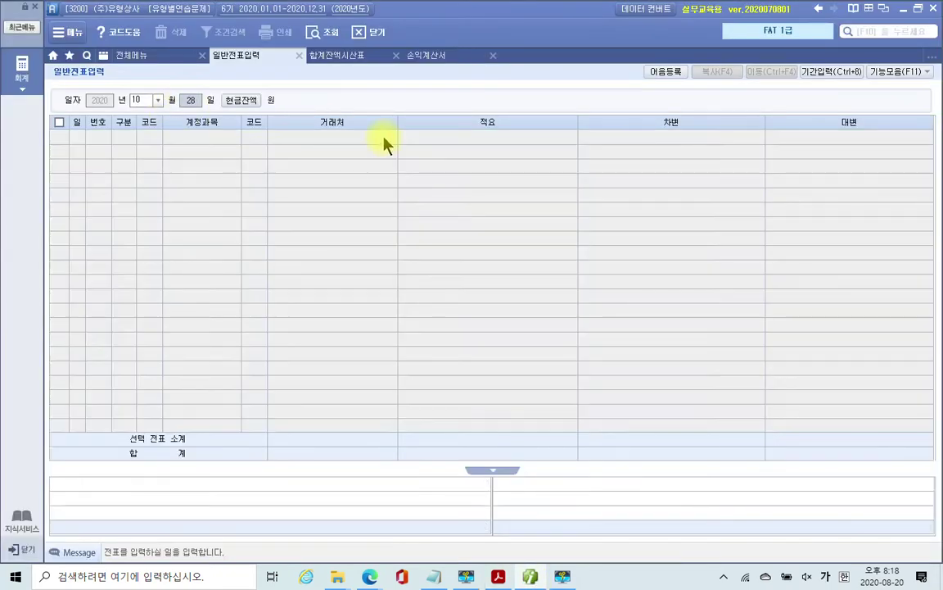
type("29")
key("Return")
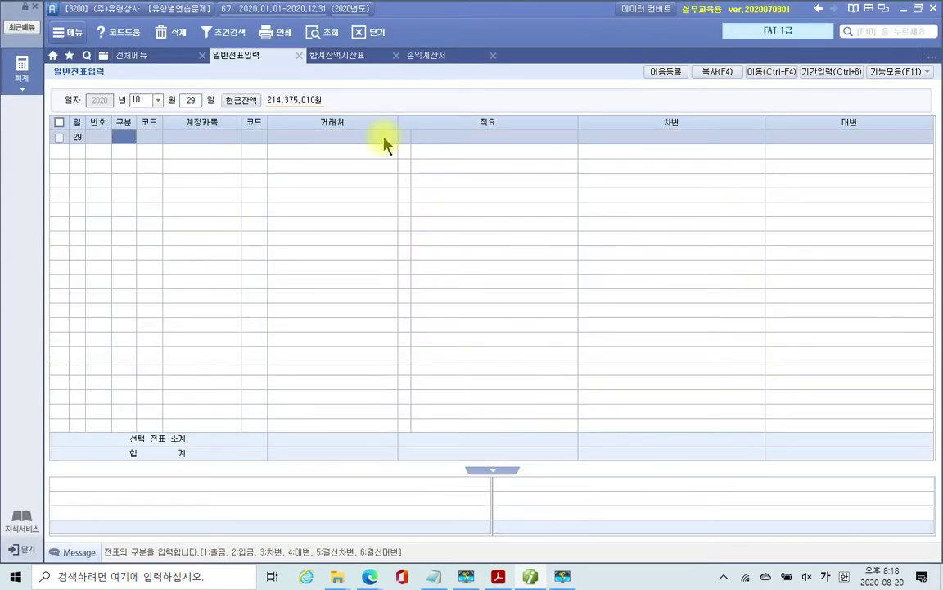
Start the October 29 voucher with a credit (대변) line for account 901 이자수익, found by searching the accounts for 이자.
type("3")
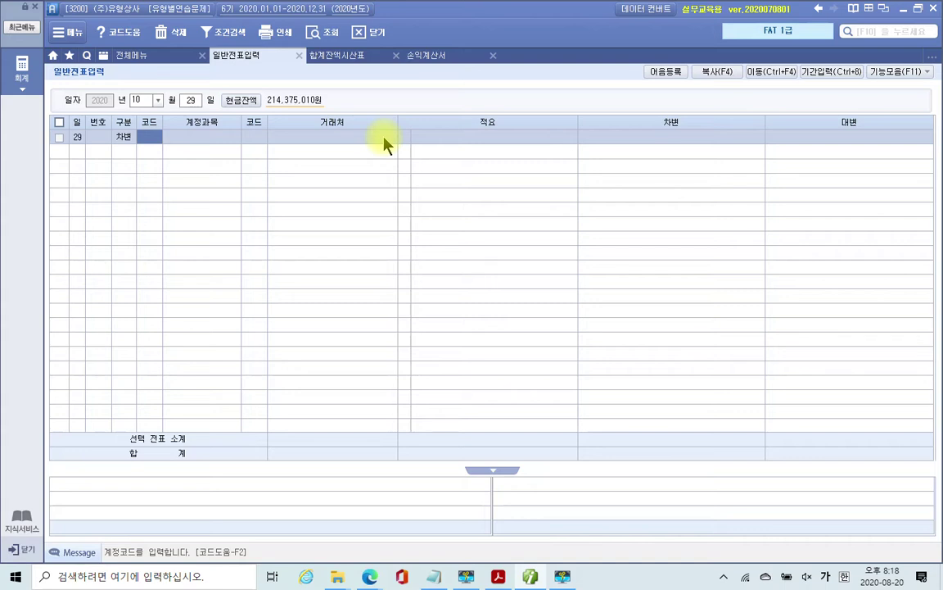
key("Left")
type("4")
type("이자")
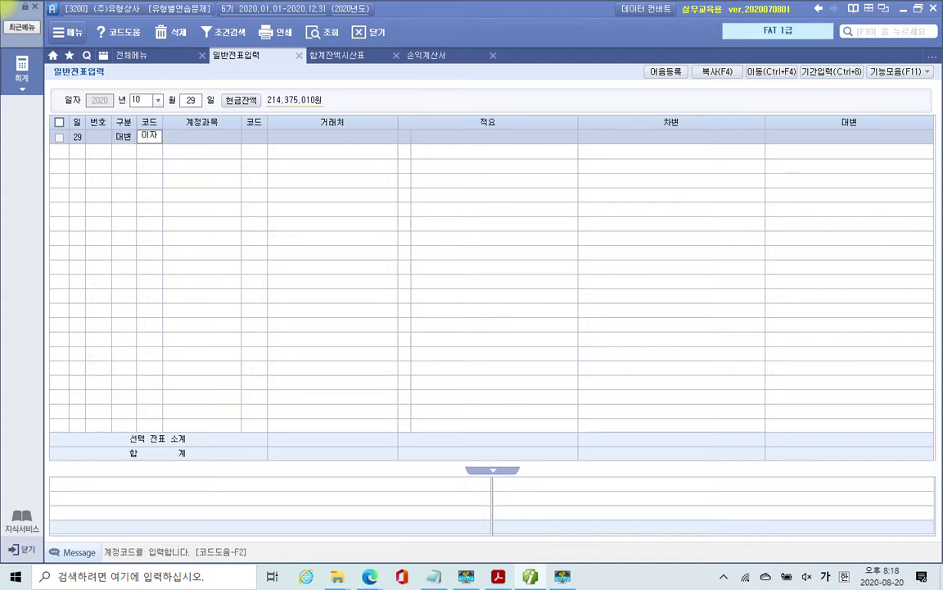
key("Return")
key("Down")
key("Down")
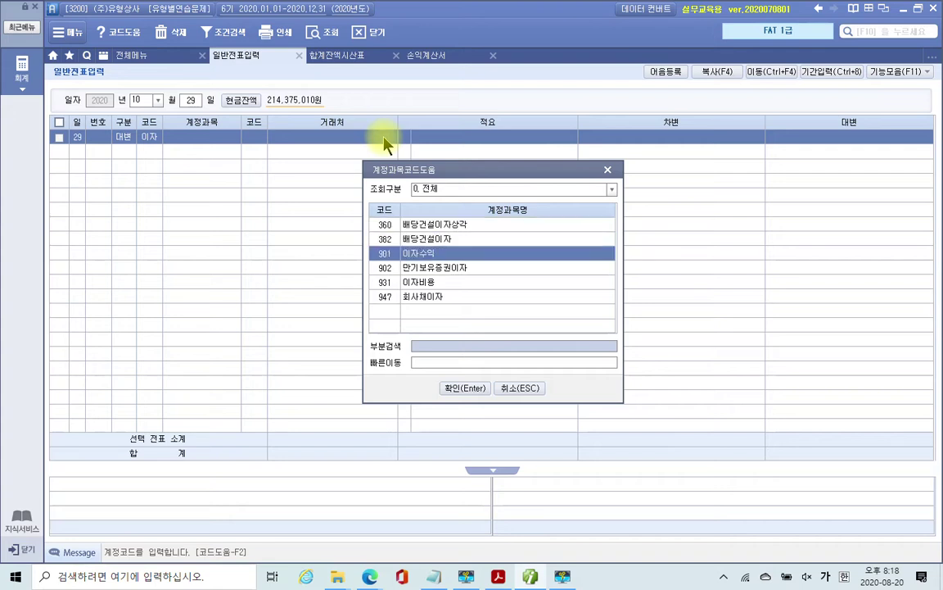
key("Return")
Leave the 이자수익 line's vendor and summary code blank, write the summary 대여금 이자, and set the credit amount to 300,000.
key("Return")
key("Return")
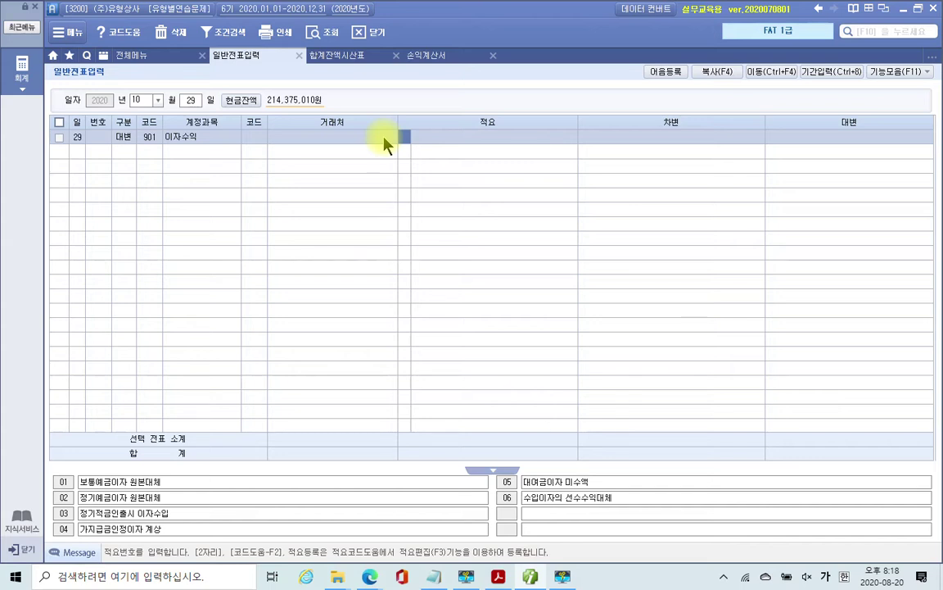
key("Return")
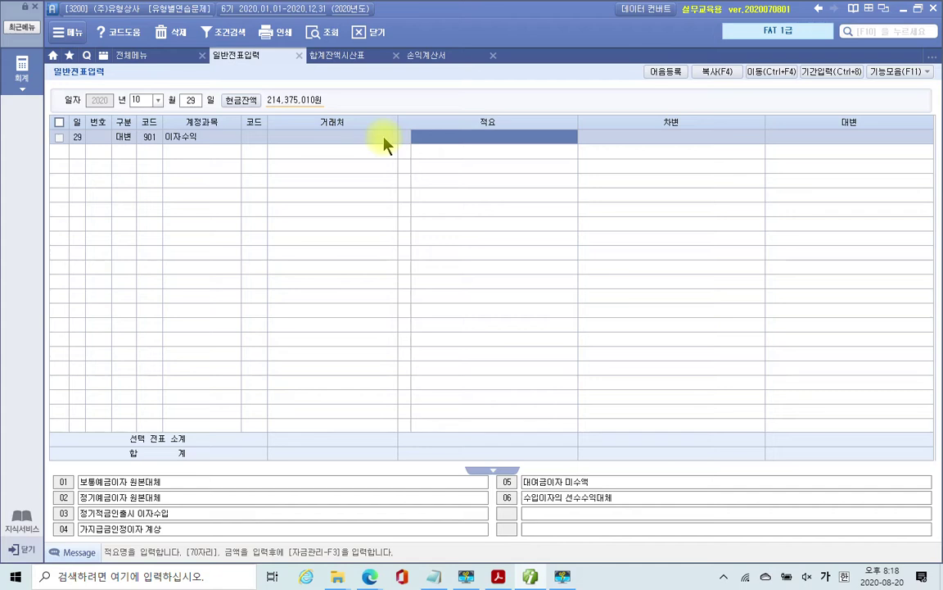
type("대여")
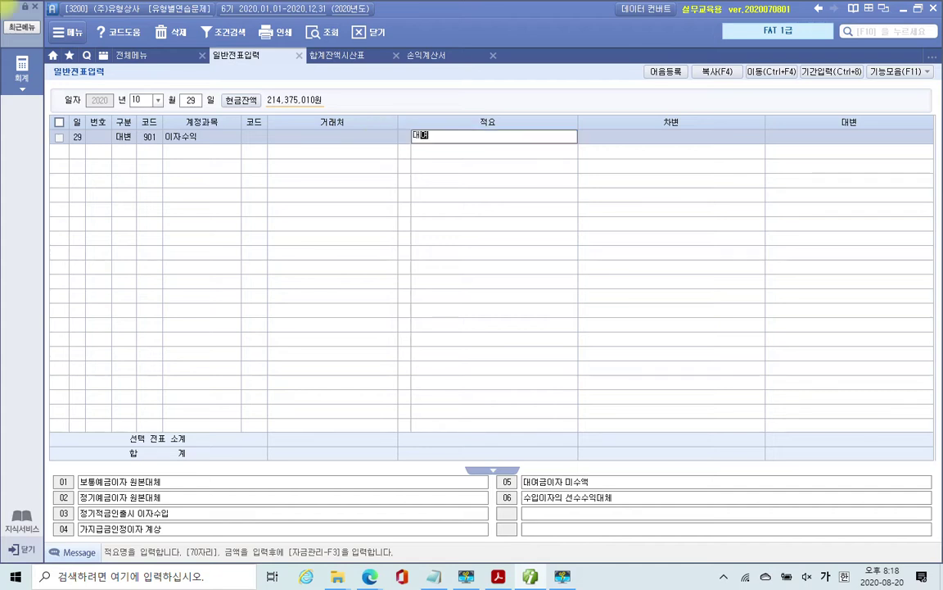
type("금 이자")
key("Return")
type("3000000")
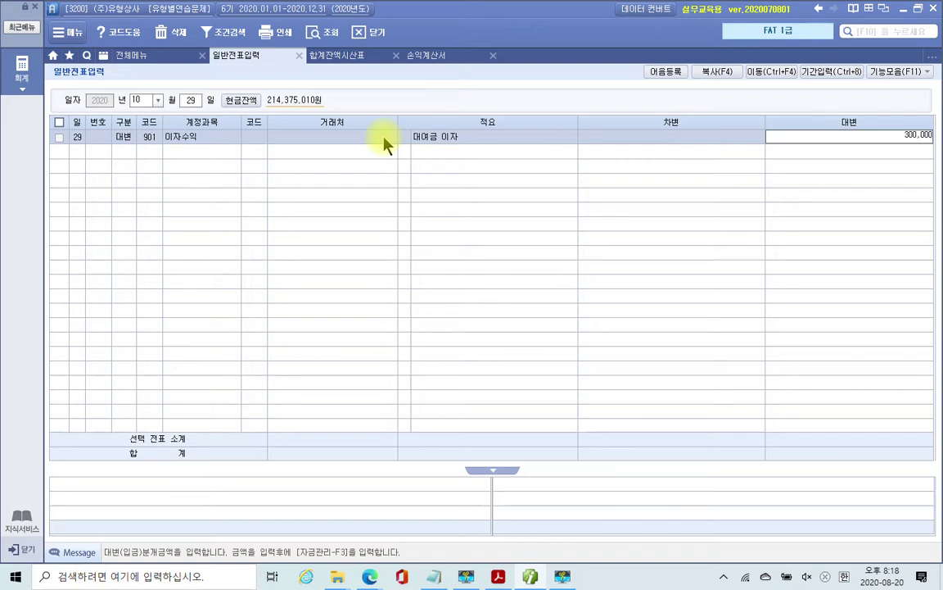
key("Return")
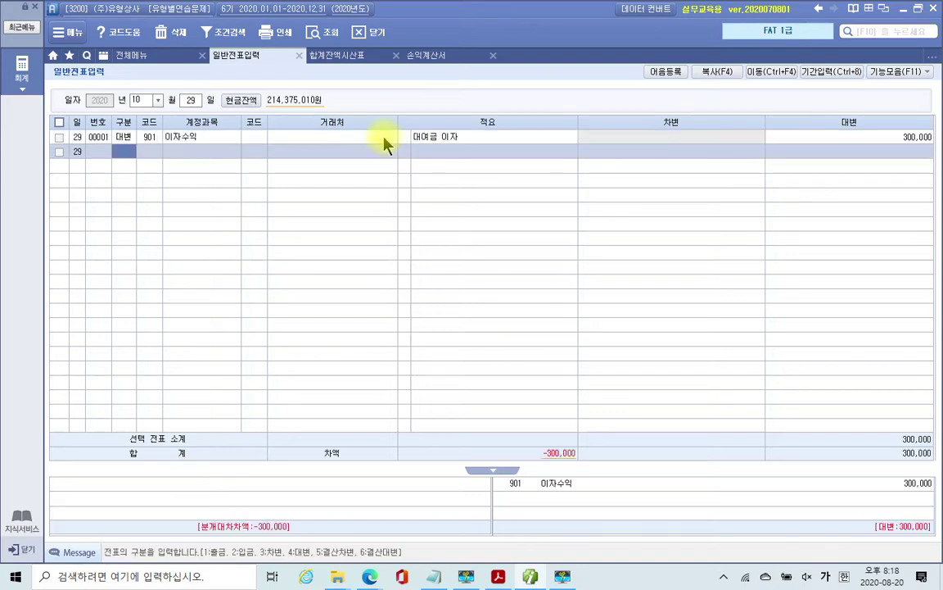
Add a debit (차변) line with account 103 보통예금 and vendor 98001 서울은행.
type("3")
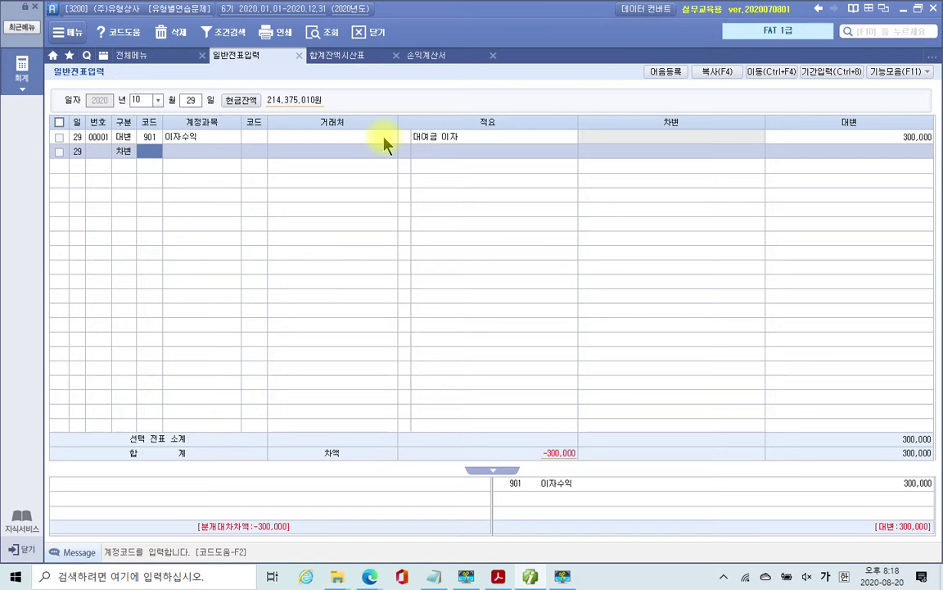
type("103")
key("Return")
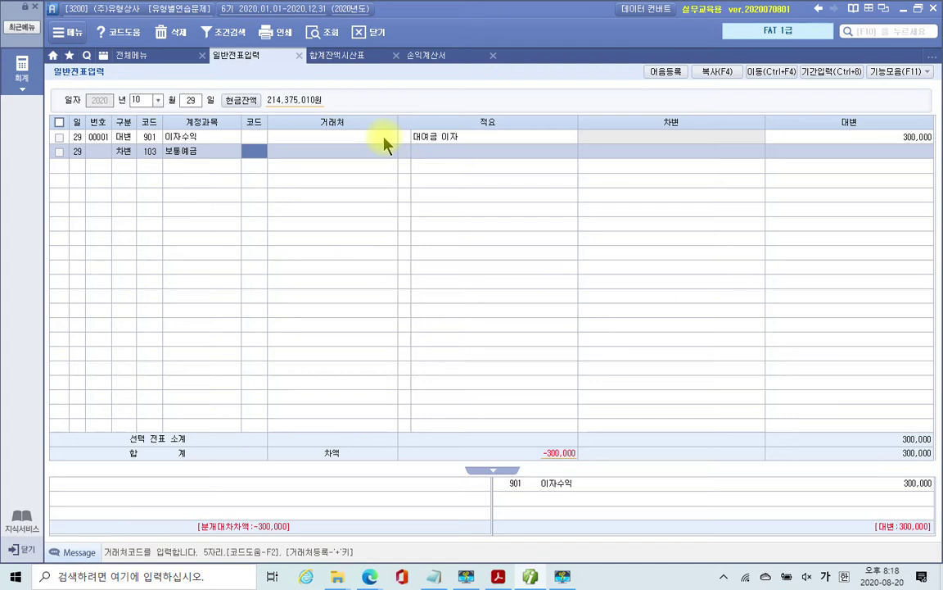
type("서")
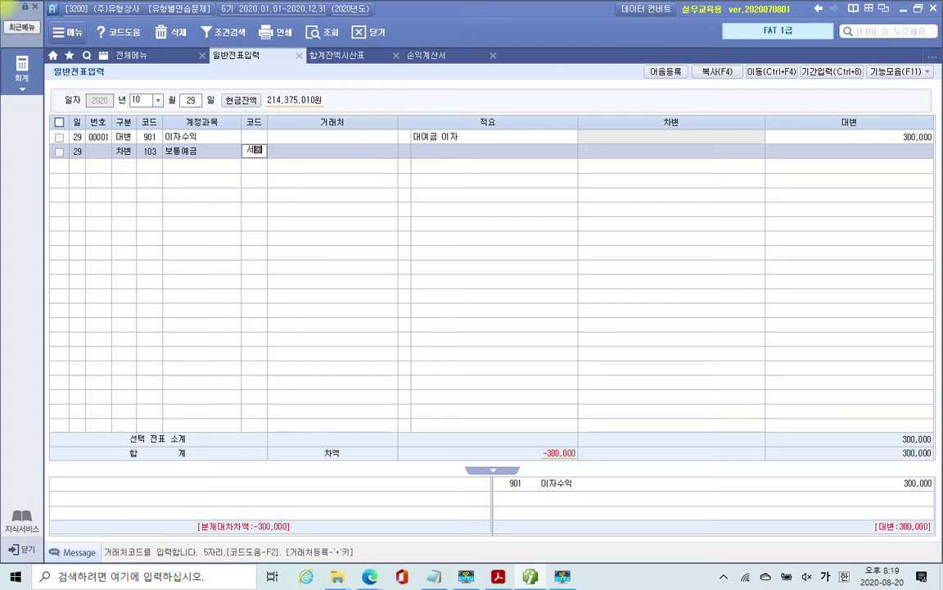
key("Return")
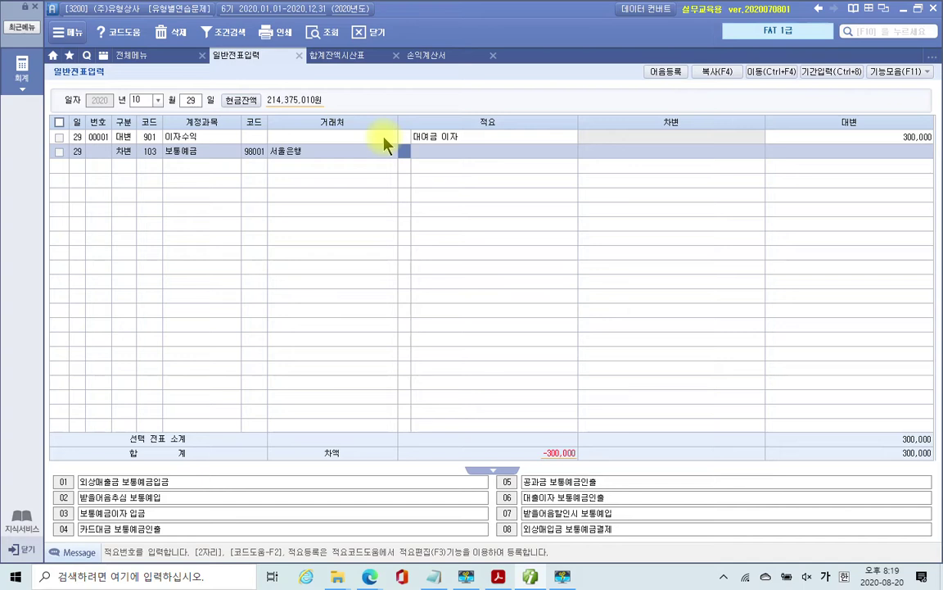
Leave the 보통예금 line's summary code blank, carry down the summary 대여금 이자, and set the debit amount to 253,800.
key("Return")
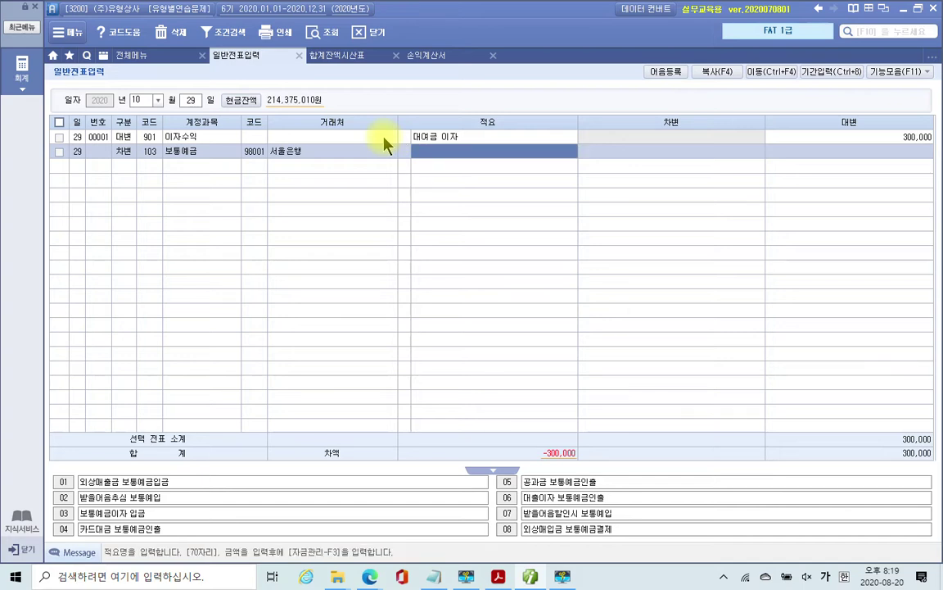
key("Return")
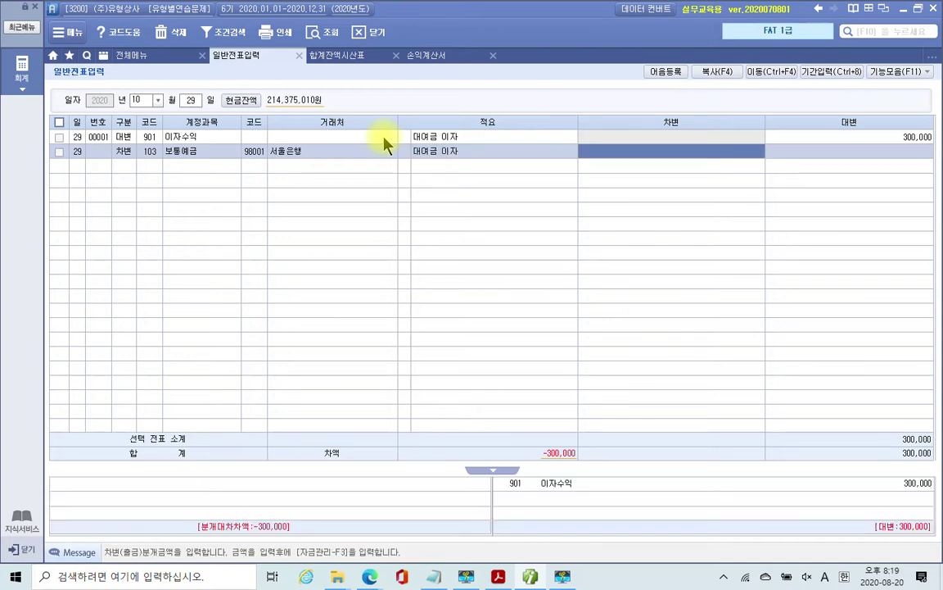
type("253")
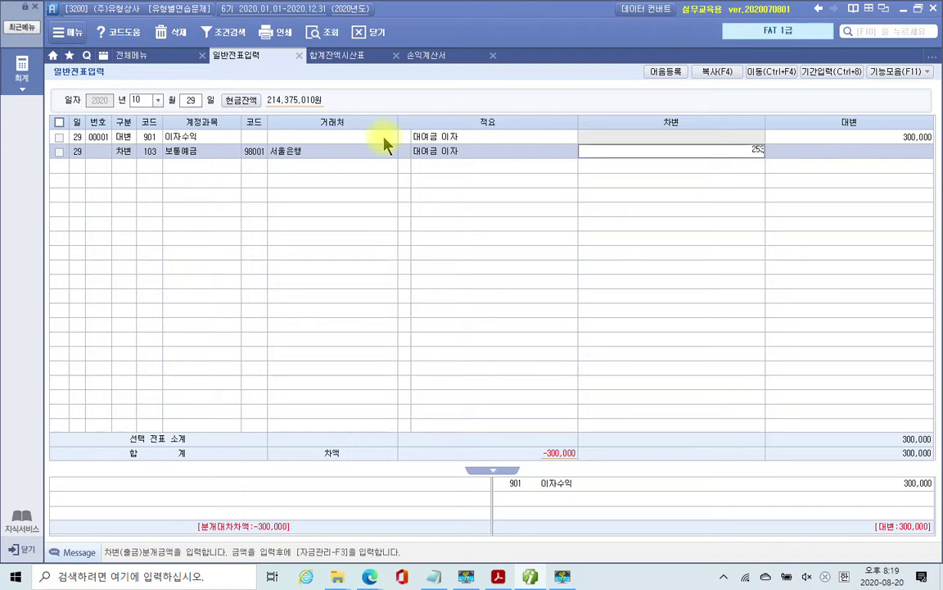
type(",800")
key("Return")
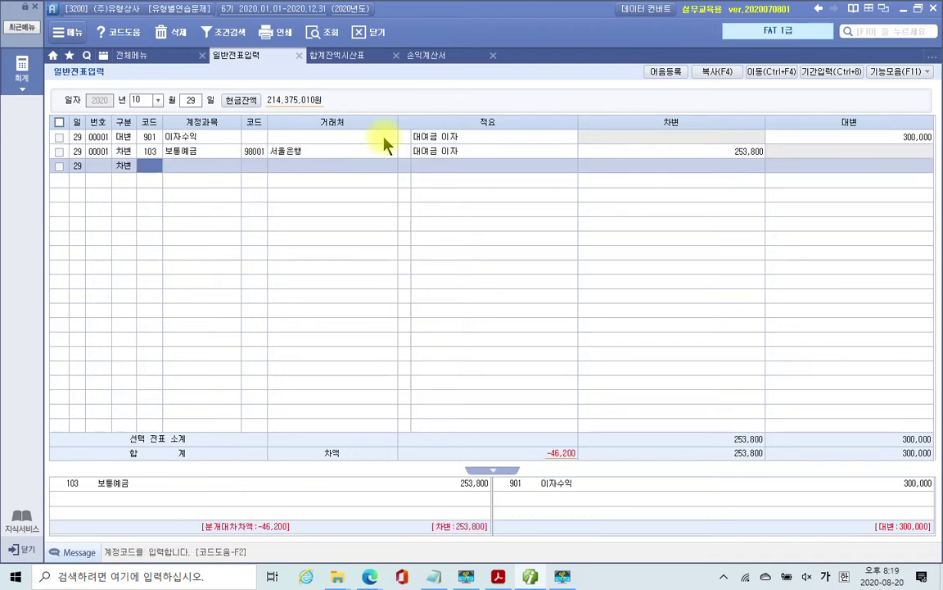
Add a debit (차변) line to the October 29 voucher with account 136 선납세금 and leave its vendor blank.
type("136")
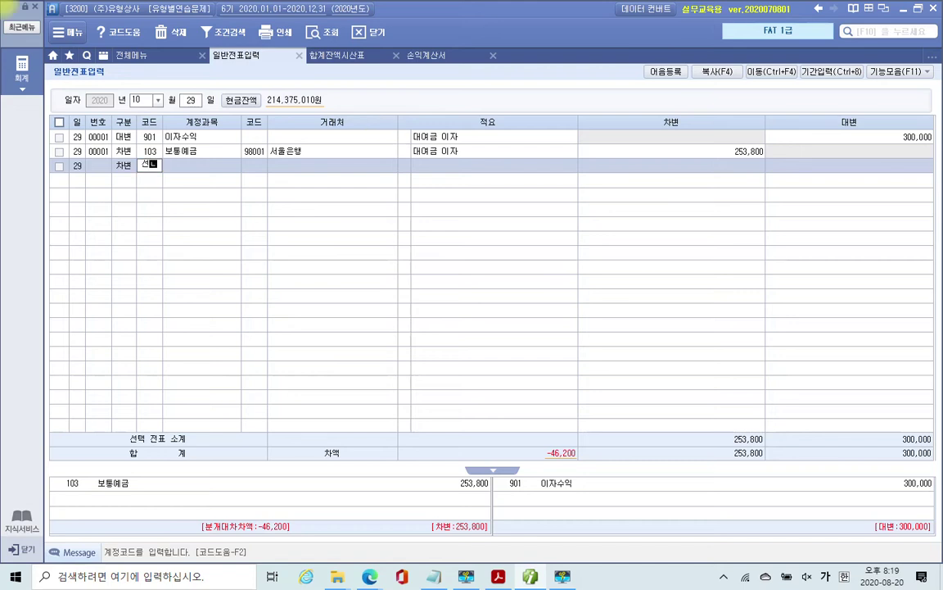
key("Return")
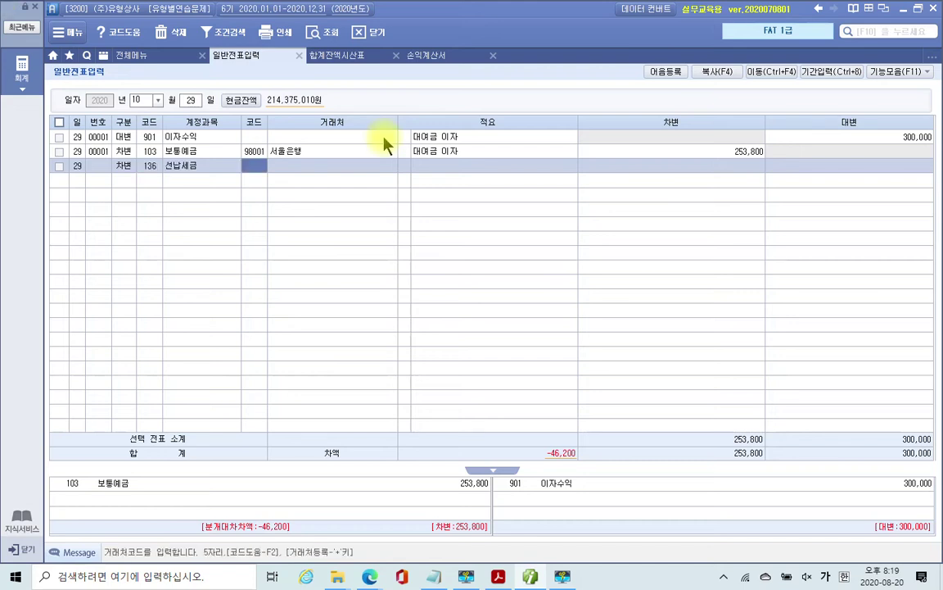
key("Return")
key("Return")
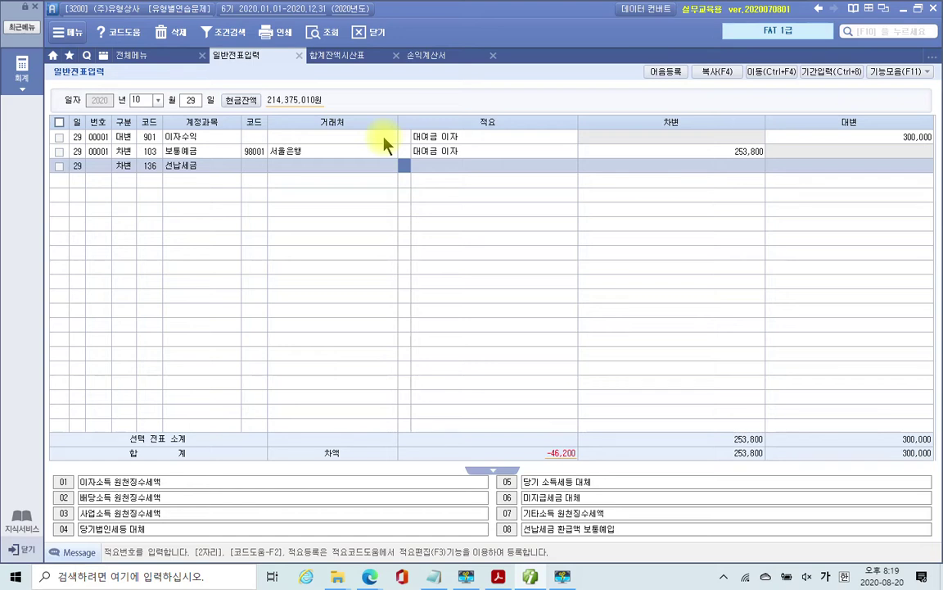
Give the 선납세금 line the summary 01 이자소득 원천징수세액 and set its debit amount to 46,200.
type("1")
key("Return")
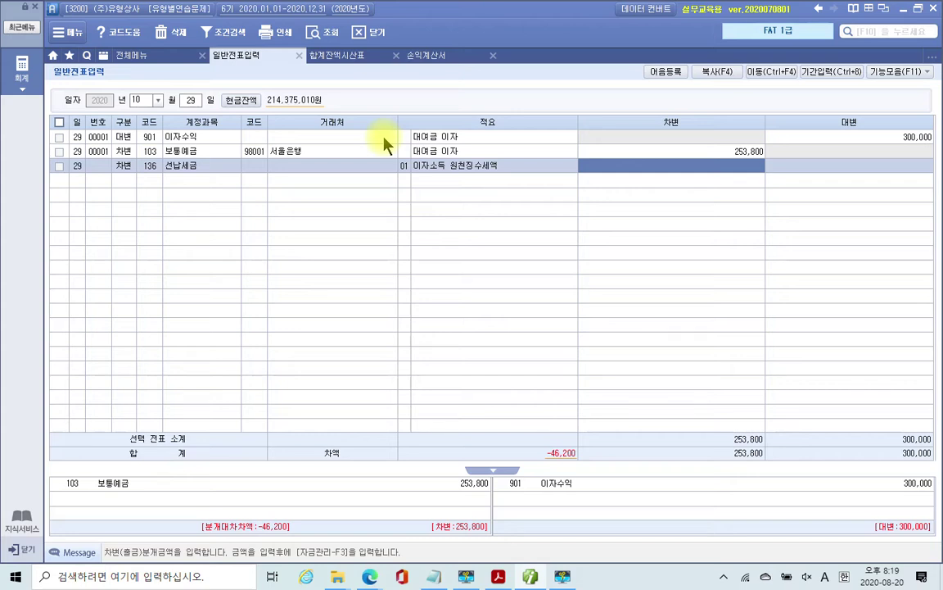
type("46200")
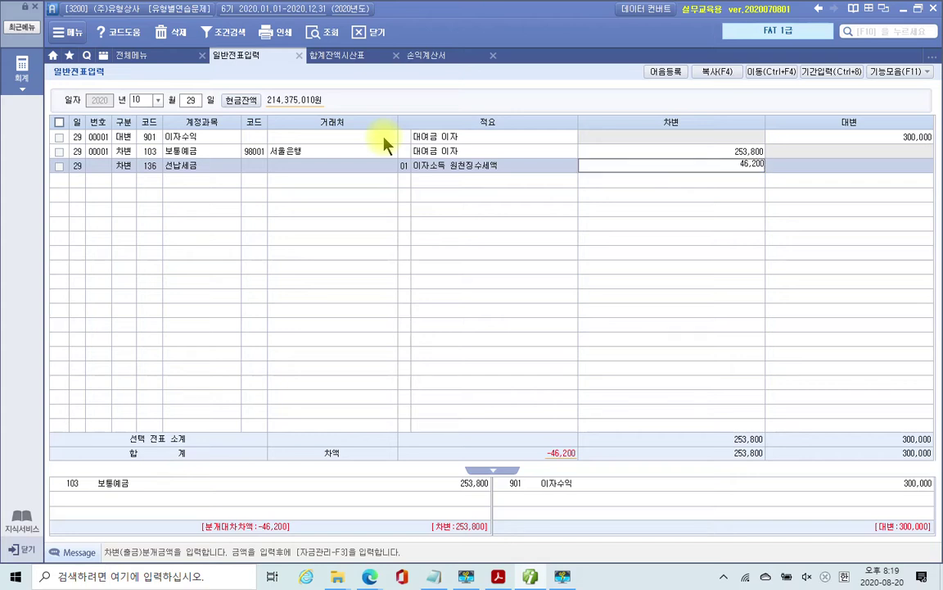
key("Return")
left_click(383, 167)
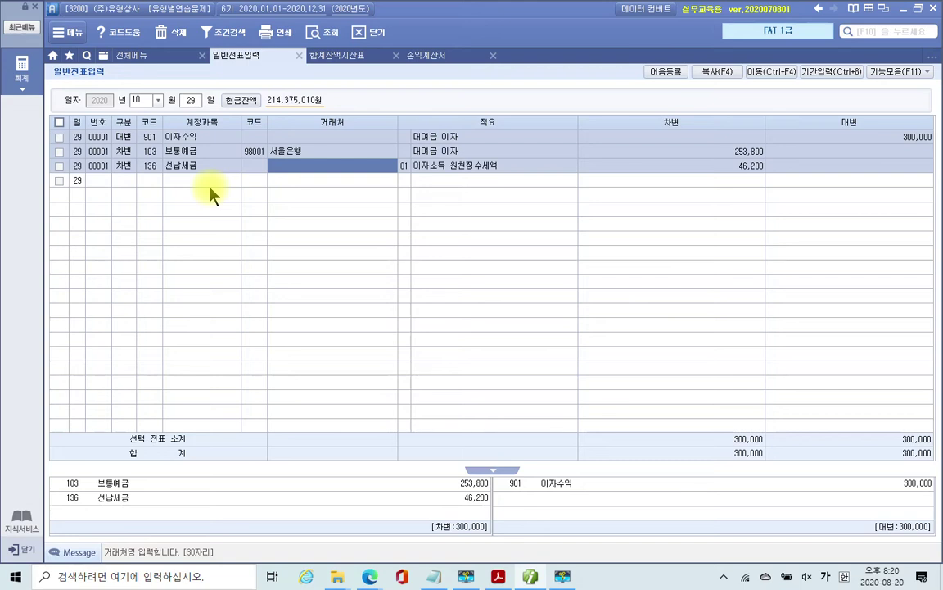
Switch to the practice PDF and read the November 1 transaction with its 거래명세서 in section 03 부가가치세.
left_click(498, 575)
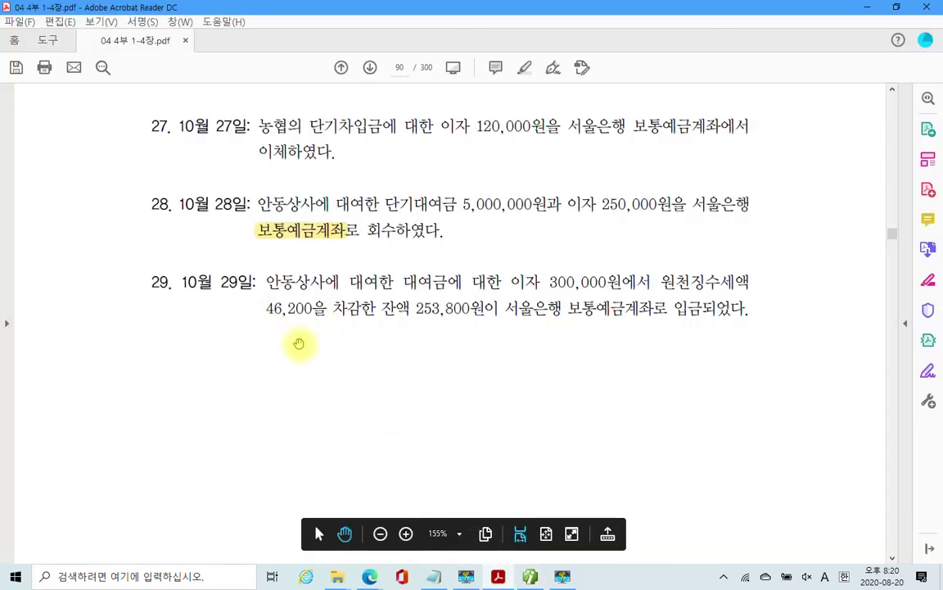
scroll(299, 342, "down", 5)
scroll(299, 342, "down", 5)
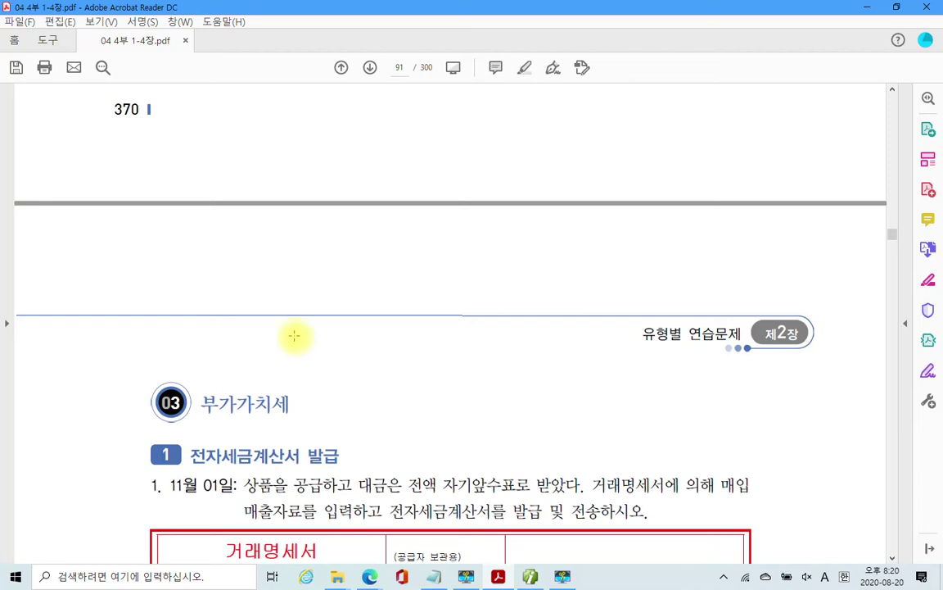
scroll(288, 336, "down", 3)
scroll(288, 336, "down", 1)
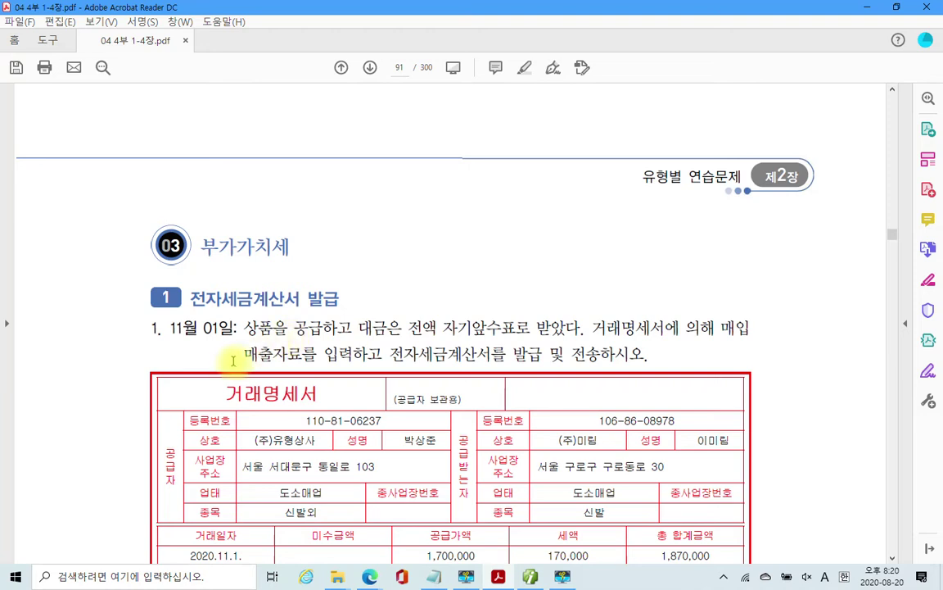
scroll(232, 361, "down", 2)
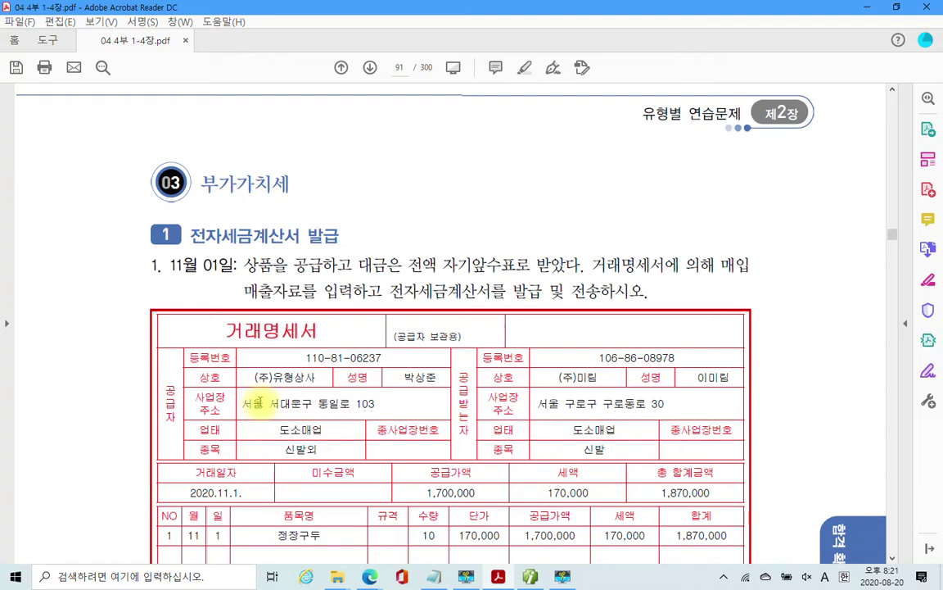
scroll(258, 403, "down", 2)
scroll(258, 401, "down", 1)
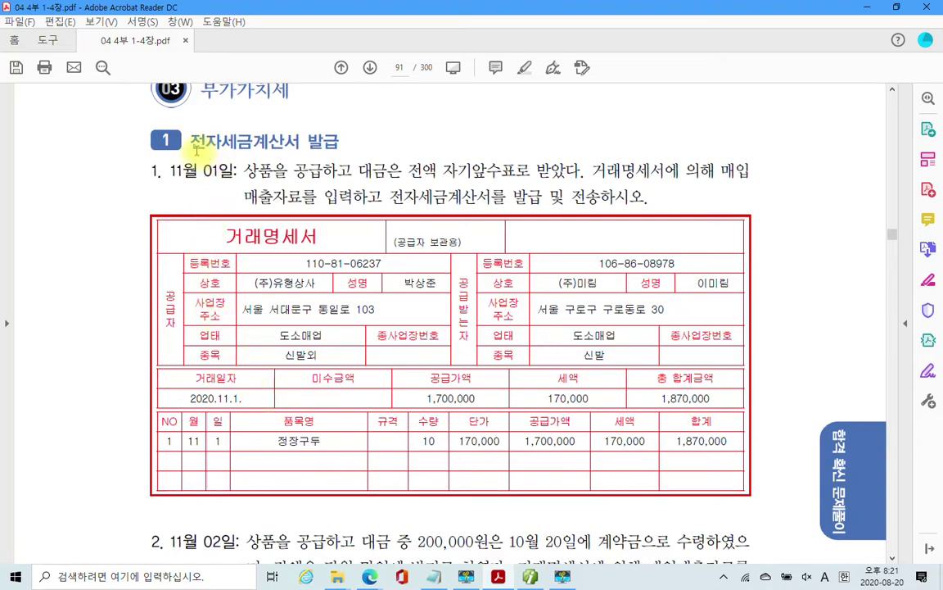
Highlight the heading 전자세금계산서 발급 and the phrase 발급 및 전송하시오 in the November 1 problem.
left_click_drag(190, 142, 319, 154)
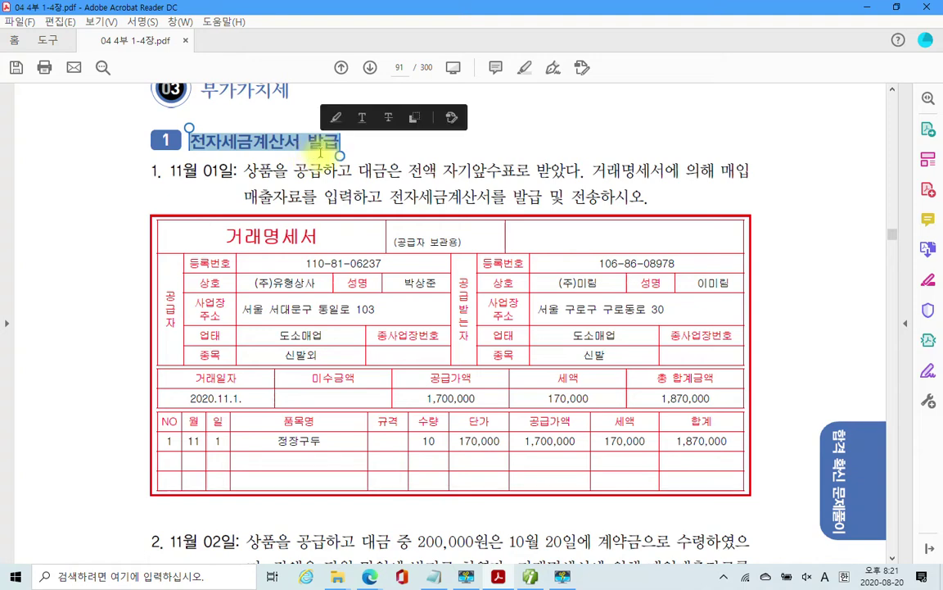
right_click(321, 146)
left_click(344, 123)
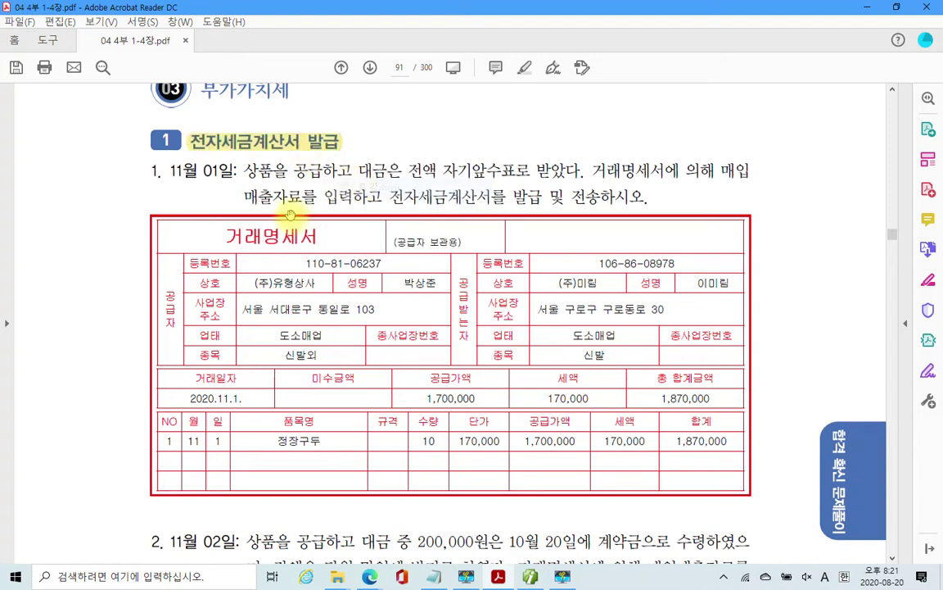
scroll(239, 277, "down", 2)
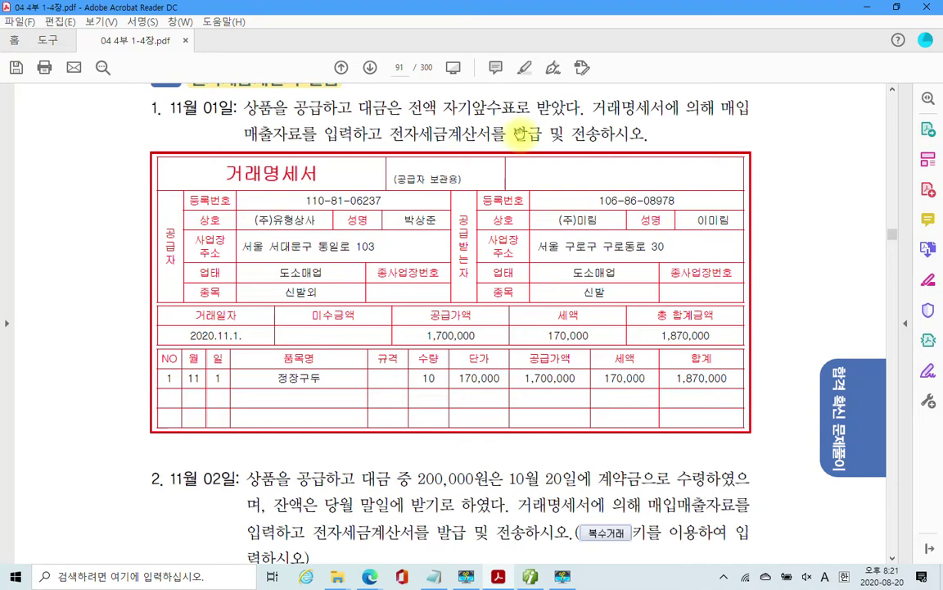
left_click_drag(515, 135, 652, 133)
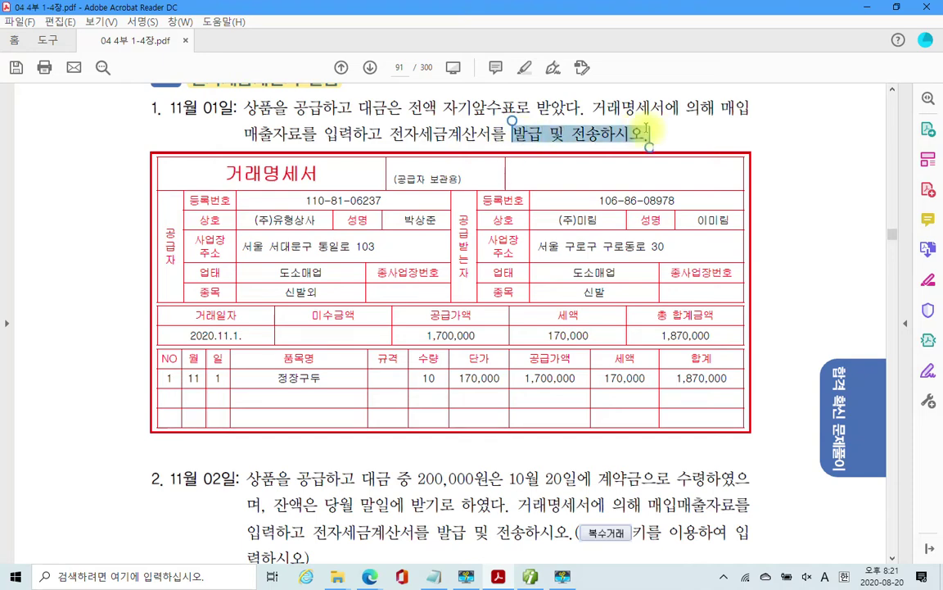
right_click(626, 141)
left_click(629, 169)
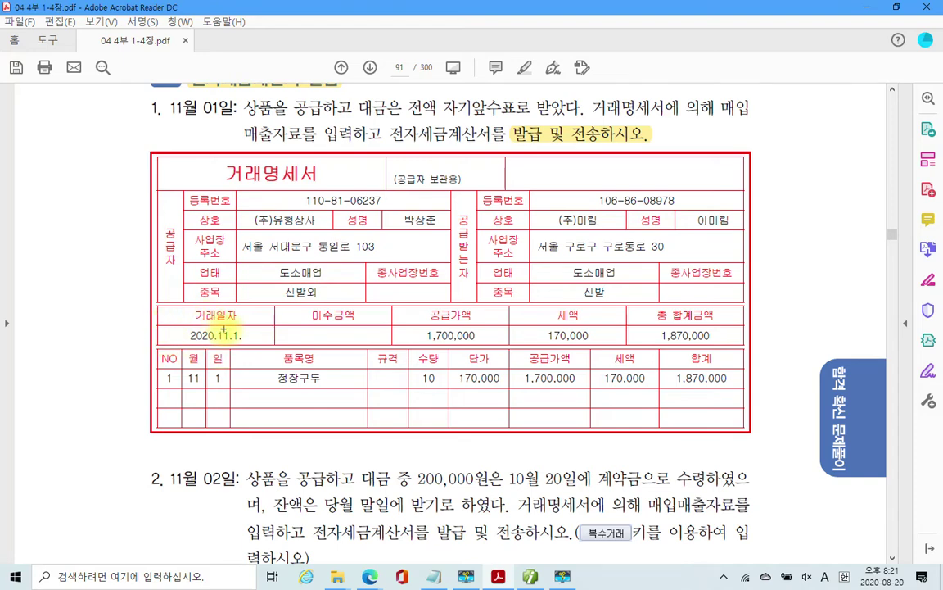
Mark the transaction date, the phrase 상품을 공급하고 and the 세액 amount with temporary pen strokes, and clear the marks.
left_click_drag(153, 321, 270, 343)
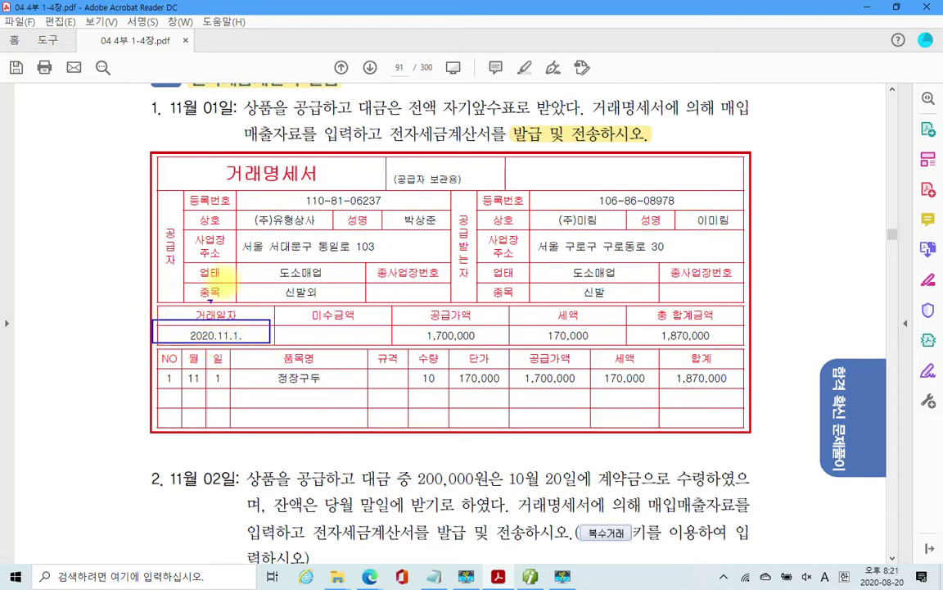
left_click_drag(244, 115, 364, 116)
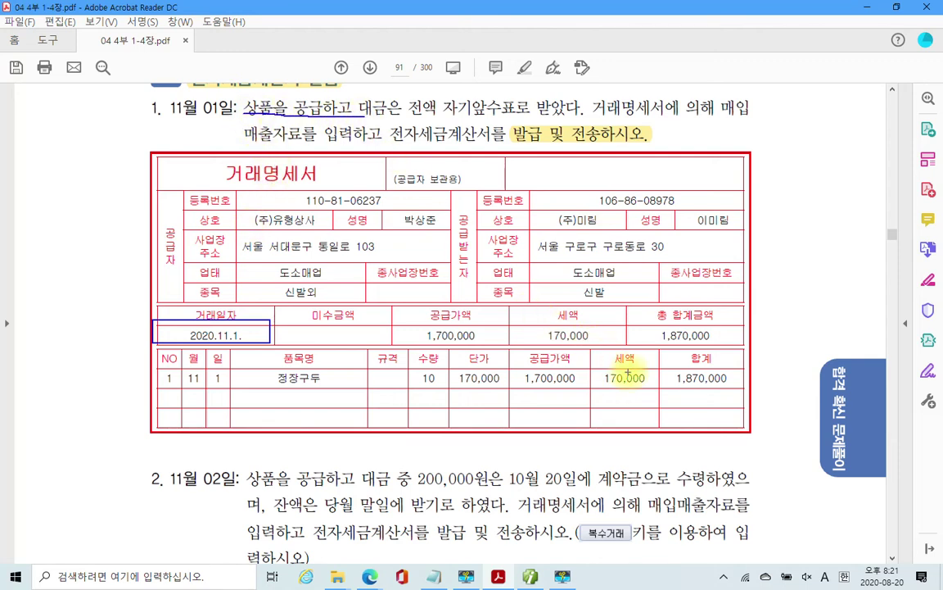
mouse_move(656, 397)
left_mouse_down()
mouse_move(637, 360)
mouse_move(644, 391)
left_mouse_up()
left_click_drag(42, 215, 66, 174)
left_click_drag(93, 187, 61, 230)
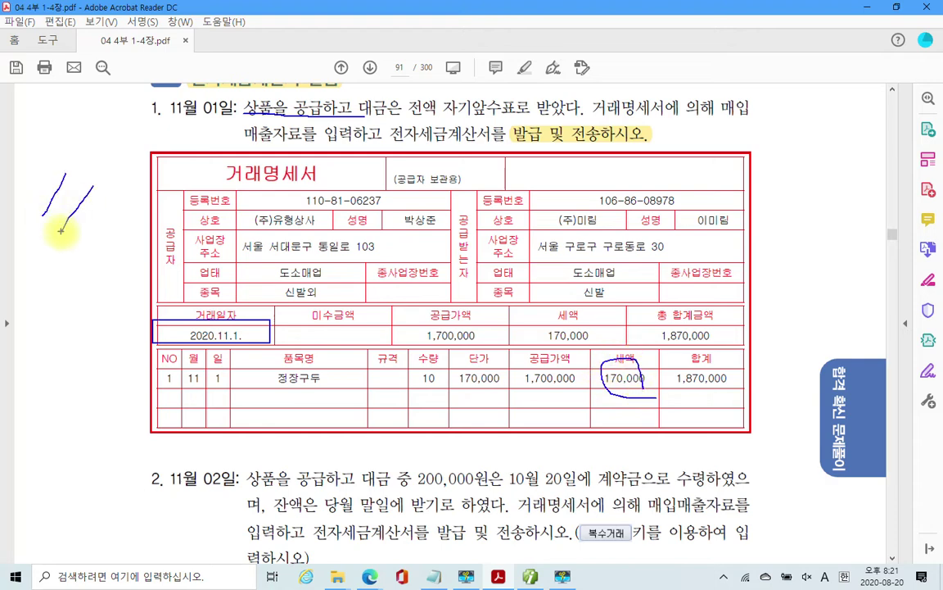
key("Escape")
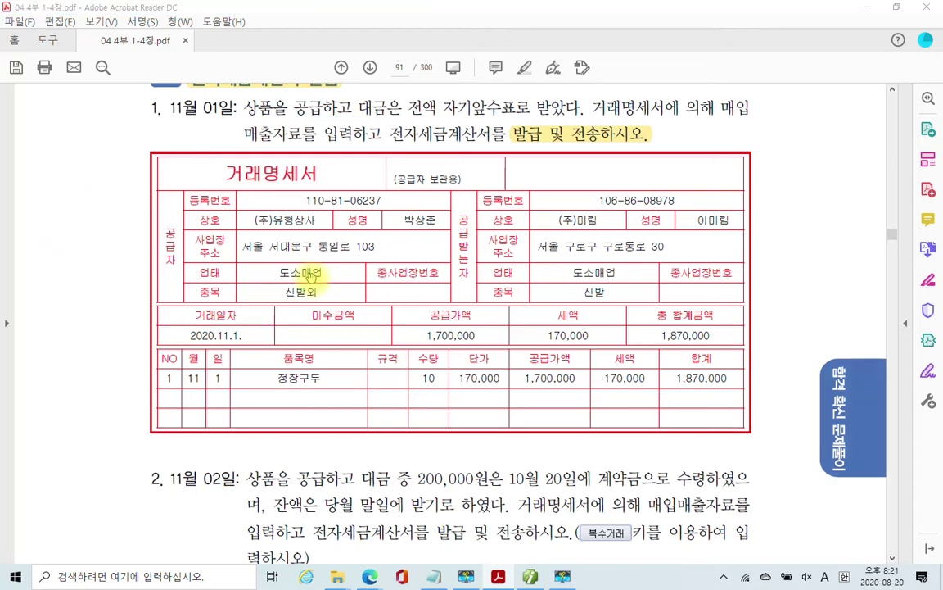
Return to the accounting program, close 일반전표입력, 합계잔액시산표 and 손익계산서, and open 매입매출전표입력.
left_click(529, 577)
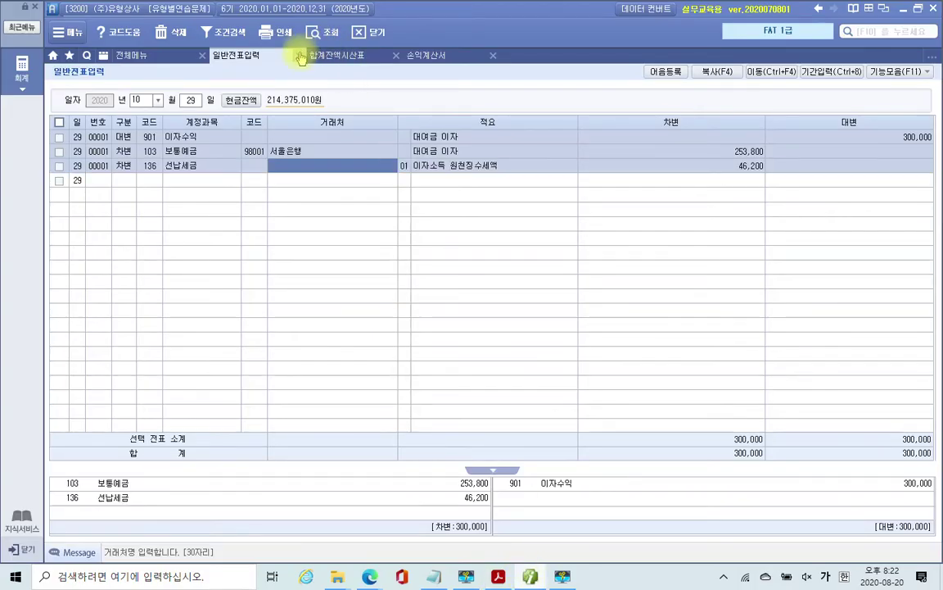
left_click(300, 55)
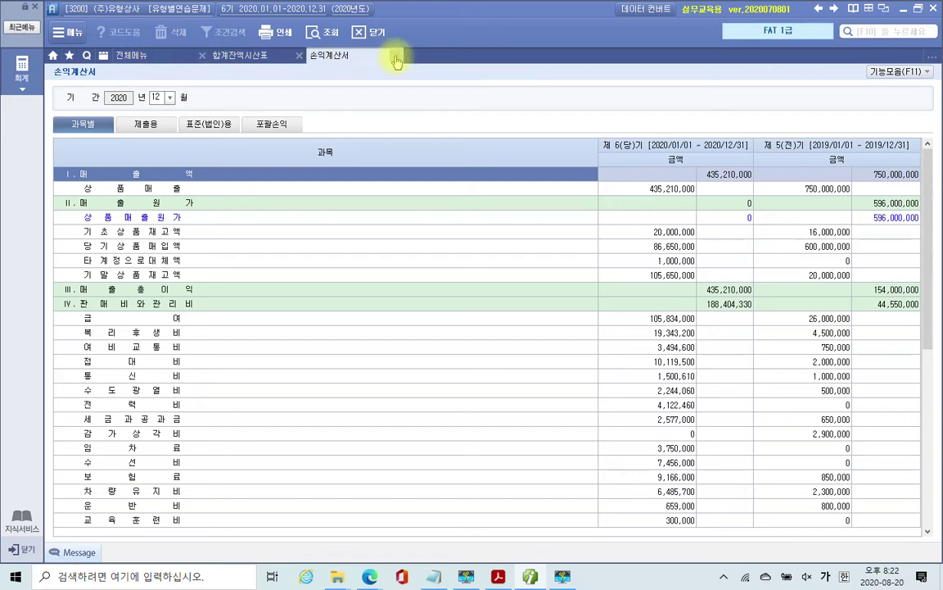
left_click(395, 55)
left_click(300, 55)
left_click(265, 128)
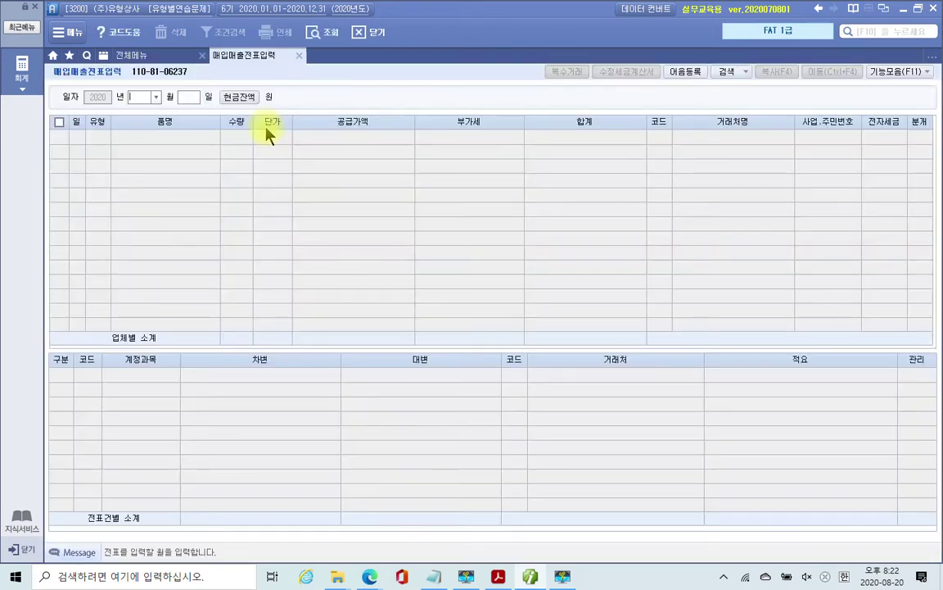
Start a sales voucher dated November 1 with transaction type 11 과세.
type("11")
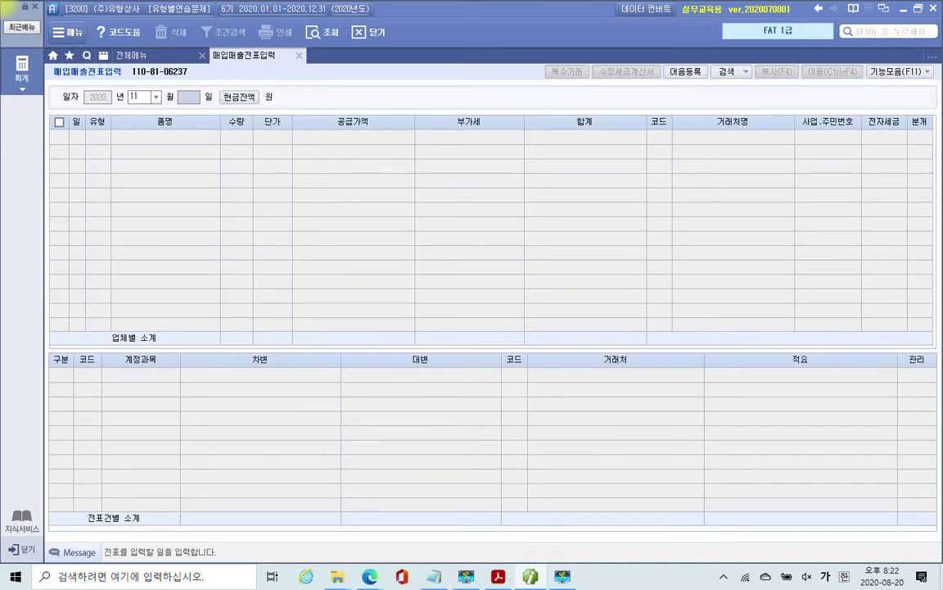
type("1")
key("Return")
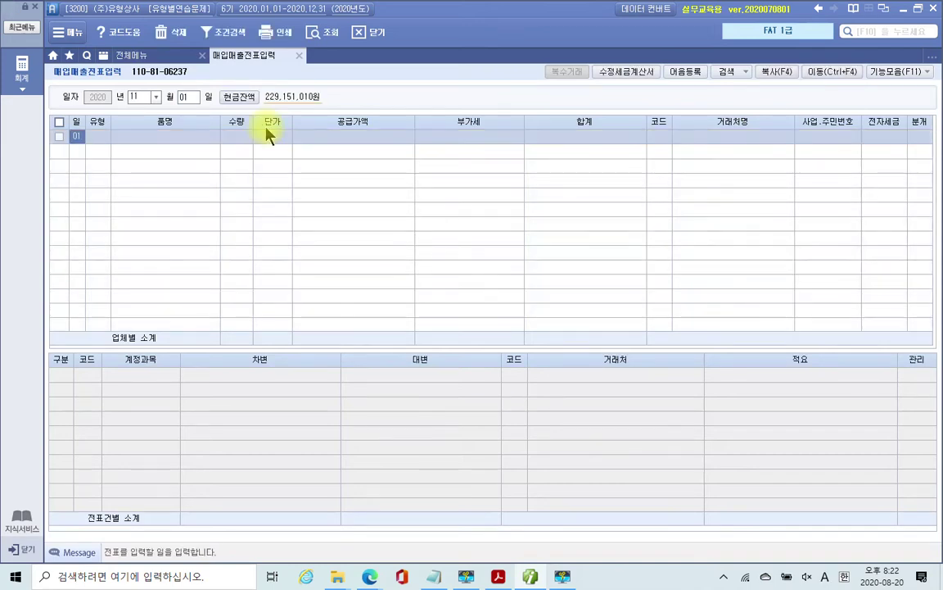
key("Return")
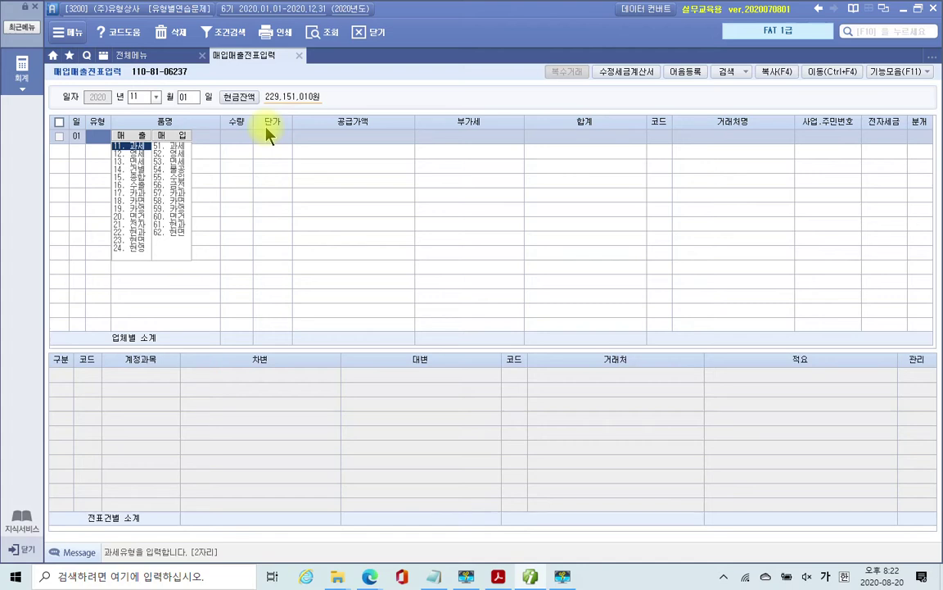
type("11")
key("Return")
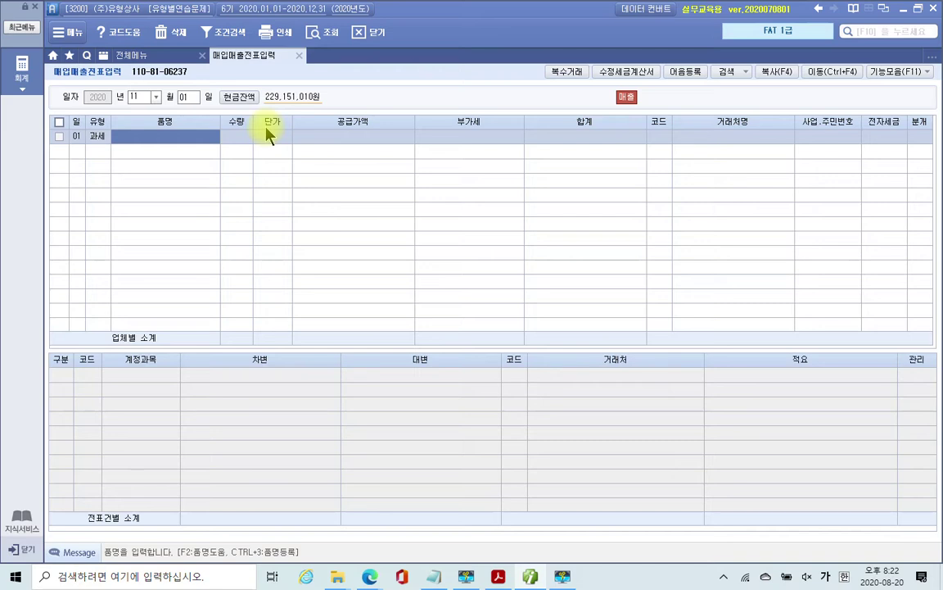
Enter the item 정장구두 with quantity 10 and unit price 170,000, accepting the calculated supply amount and VAT.
type("정정")
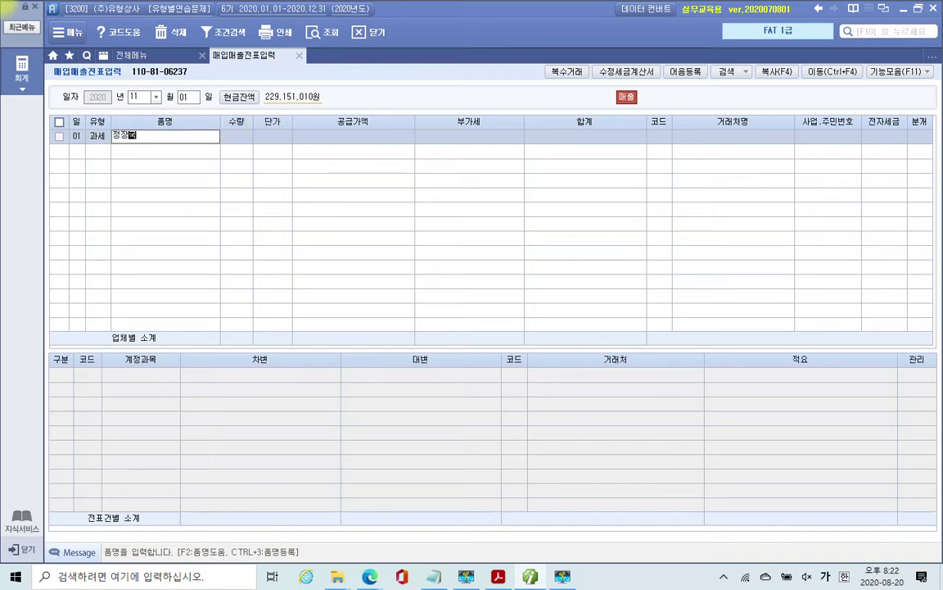
type("구ㄷㅜ")
key("Return")
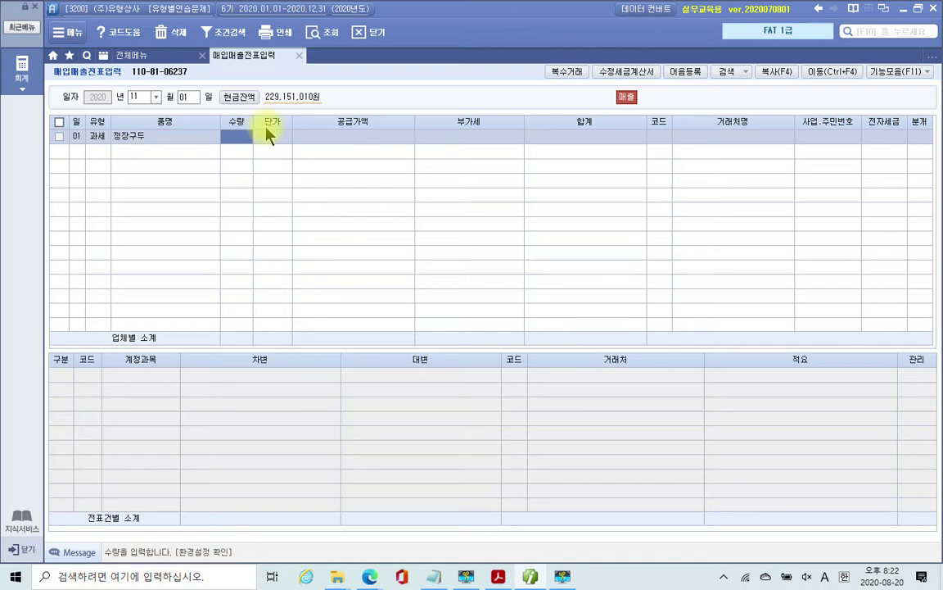
type("10")
key("Return")
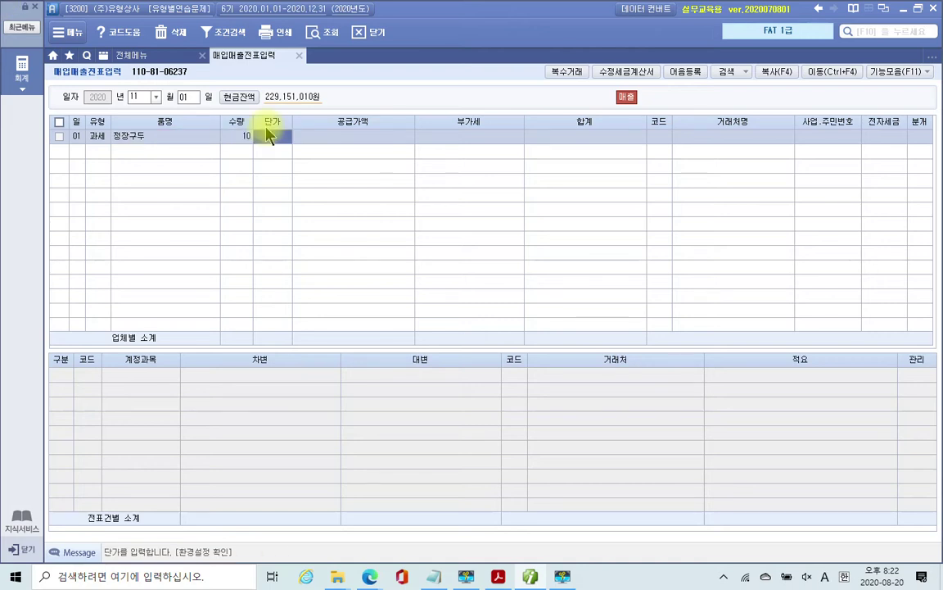
type("50000")
key("Return")
key("Return")
key("Return")
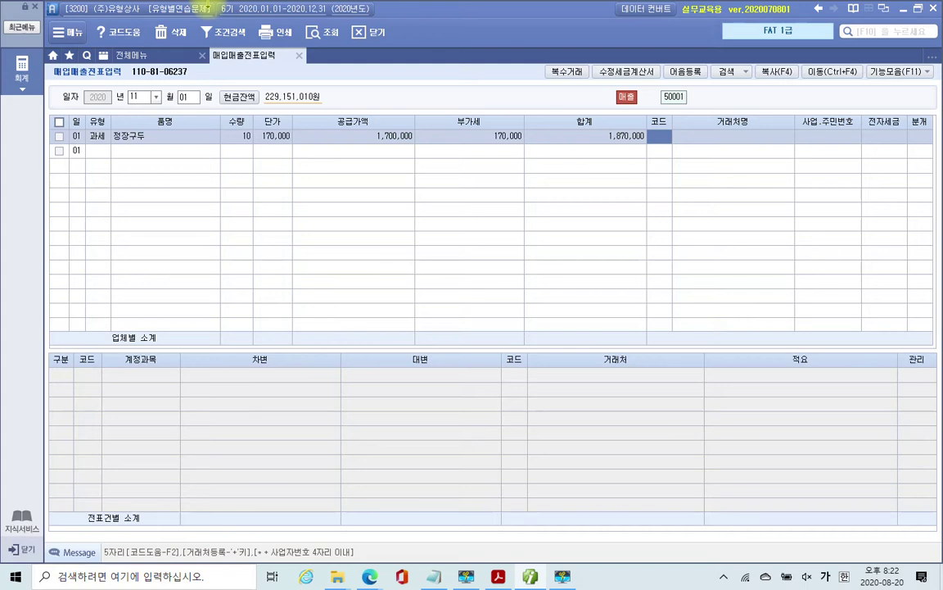
Set the voucher's vendor to 00250 (주)미림, found by searching for 미림.
type("미림")
key("Return")
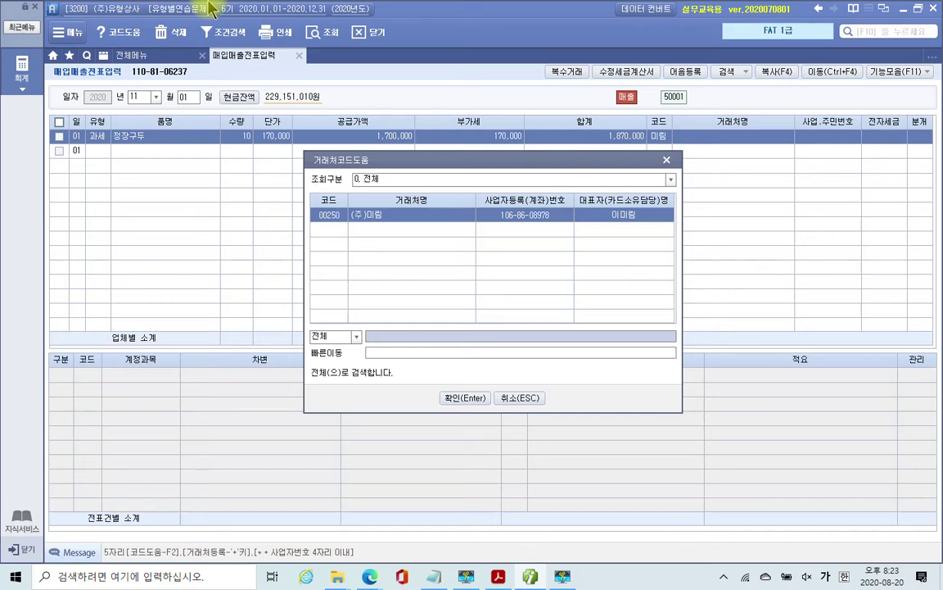
key("Return")
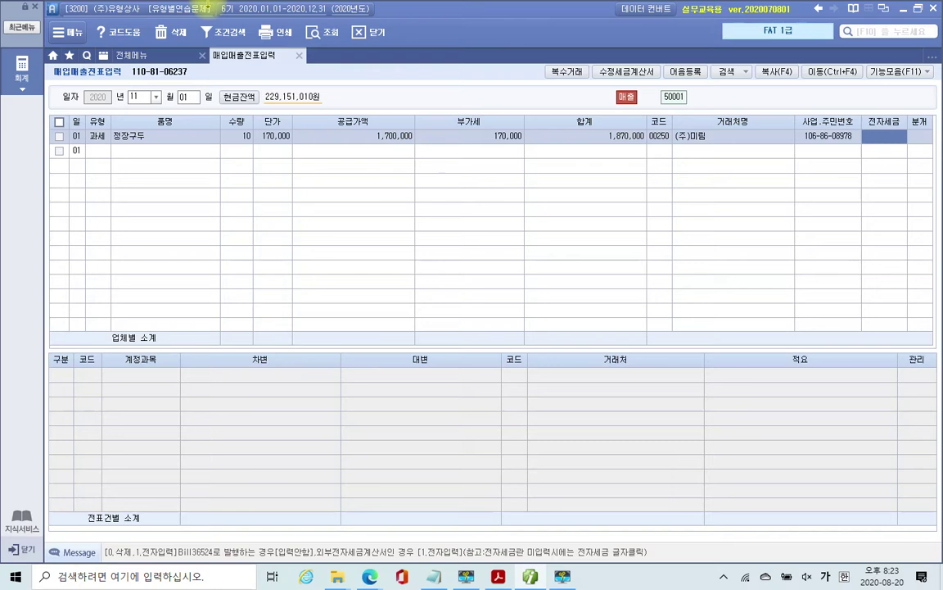
Leave the 전자세금 field blank and set the journal type (분개) to 1 현금.
key("Return")
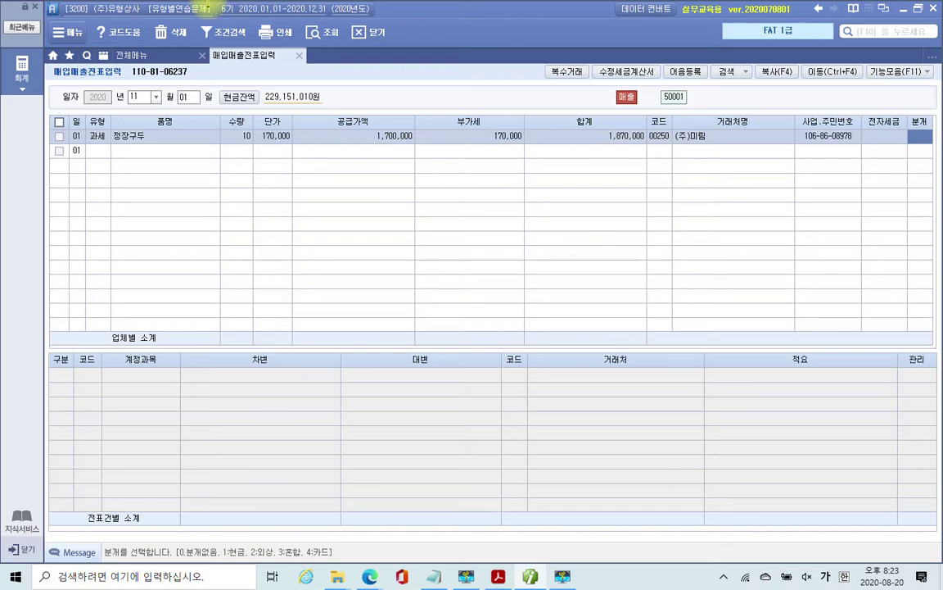
type("1")
key("Return")
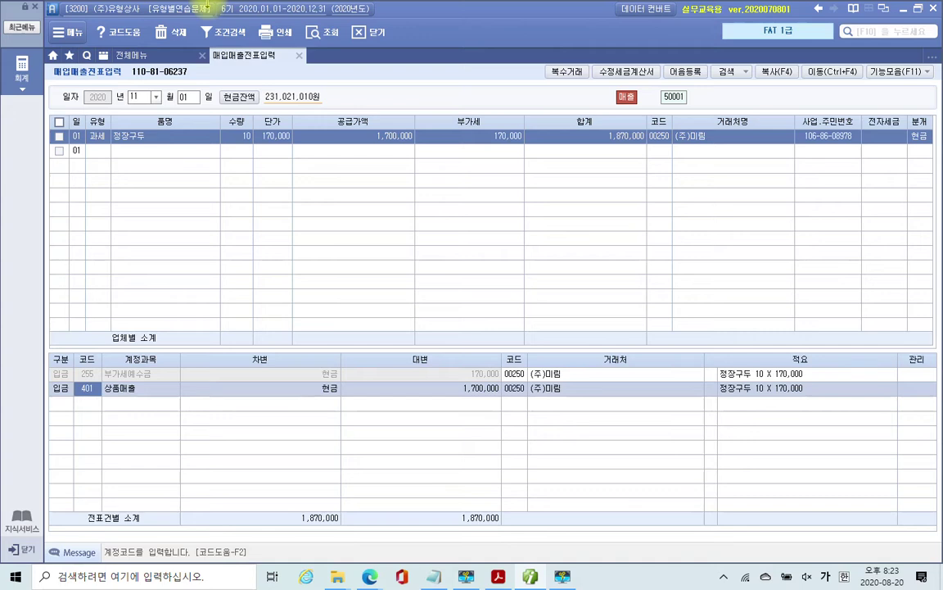
Review the November 1 voucher's 부가세예수금 and 상품매출 journal lines, their credit amounts and the debit total.
left_click(95, 379)
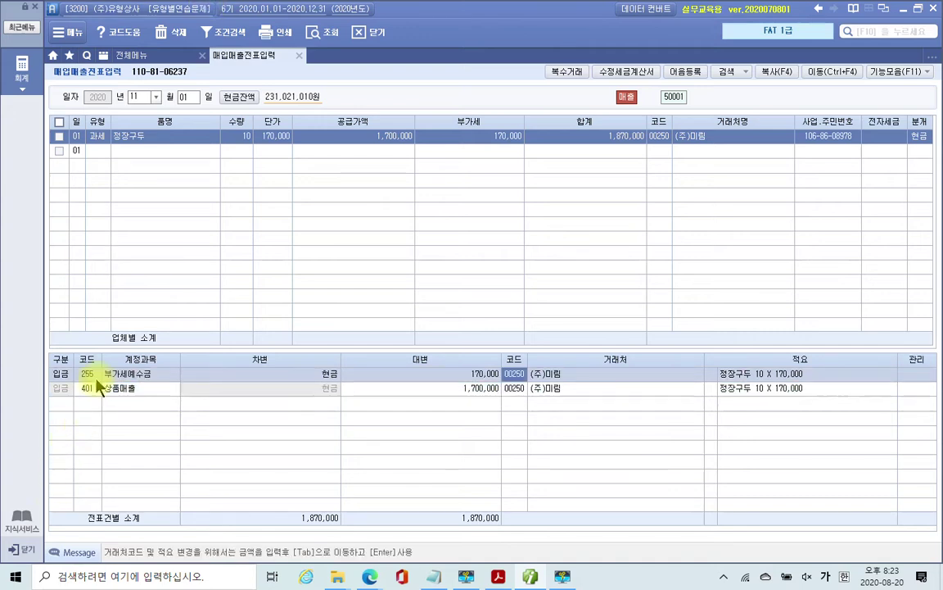
left_click(90, 389)
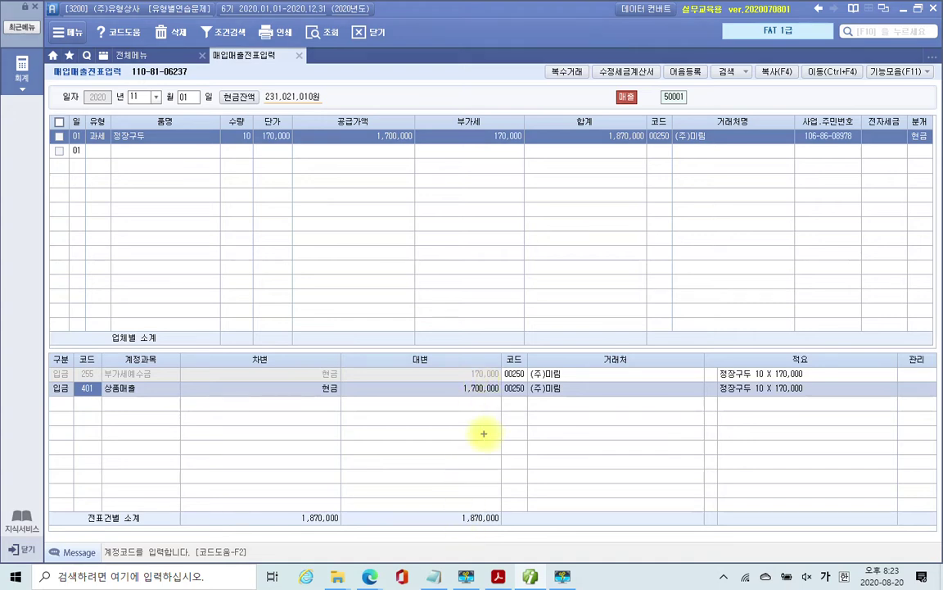
left_click_drag(339, 351, 341, 438)
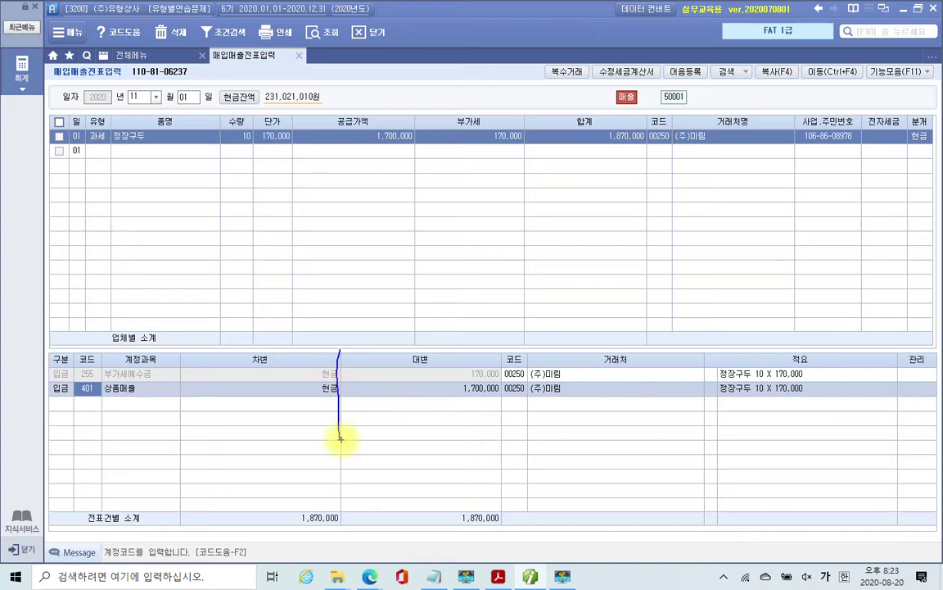
left_click_drag(104, 378, 161, 378)
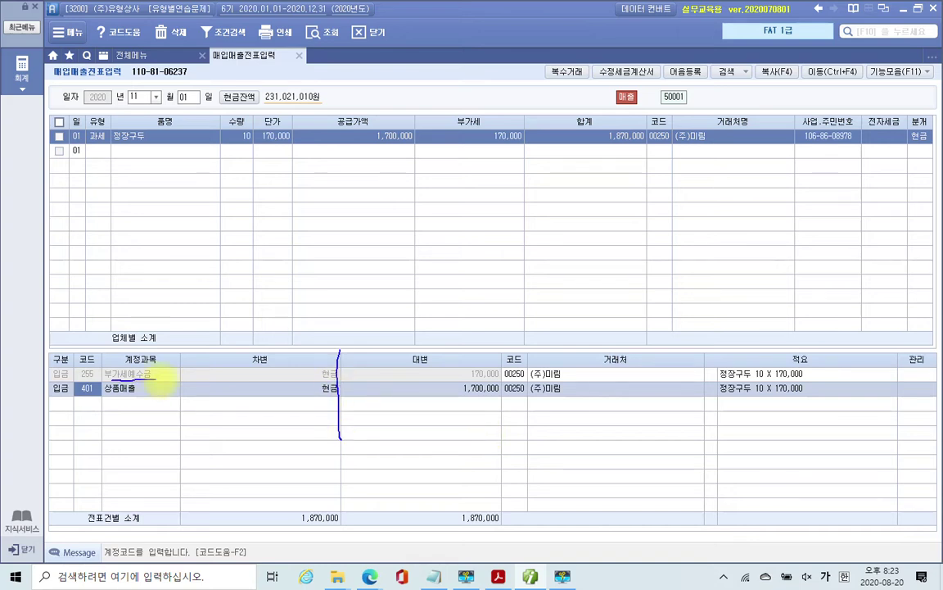
left_click_drag(104, 398, 152, 405)
left_click_drag(463, 374, 498, 382)
left_click_drag(466, 400, 505, 403)
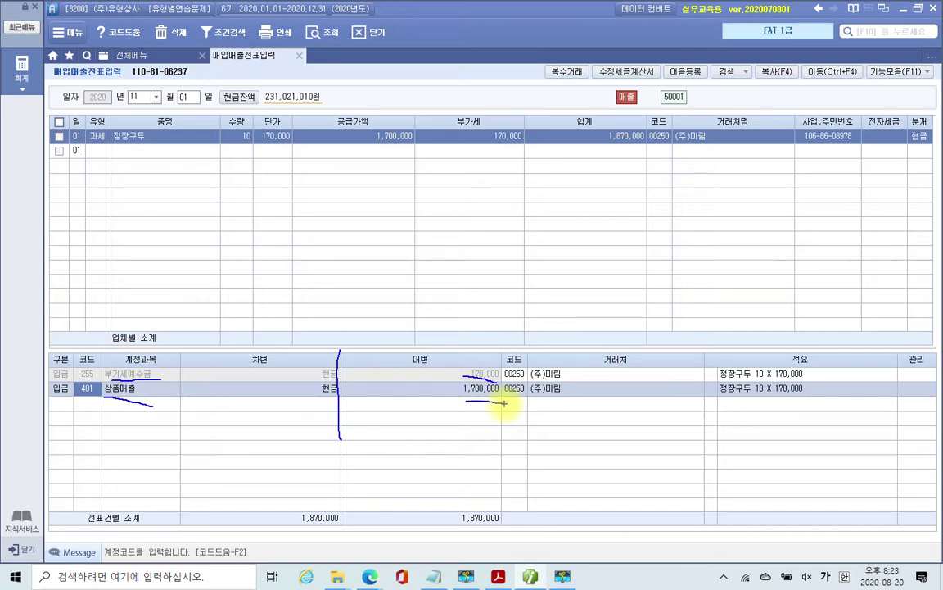
left_click_drag(299, 498, 342, 526)
key("Escape")
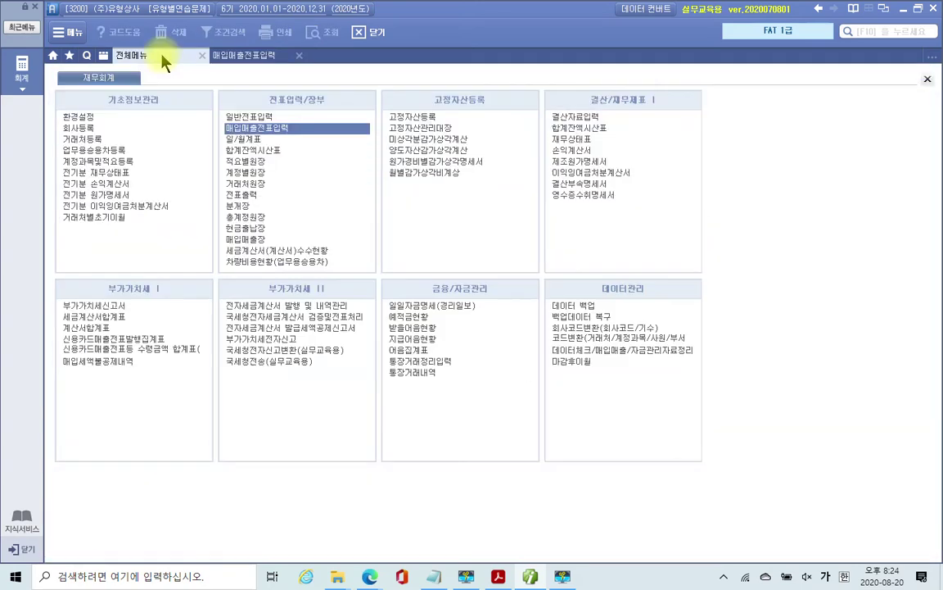
Open 전자세금계산서 발행 및 내역관리 and query sales from 2020-11-01 to 2020-11-01 for all vendors with status 0.전체.
left_click(152, 55)
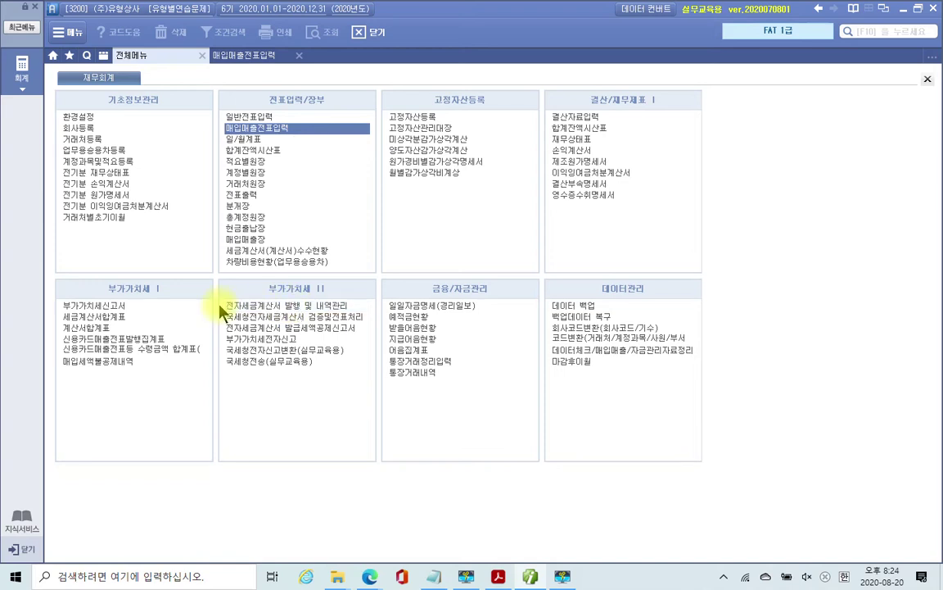
left_click(313, 306)
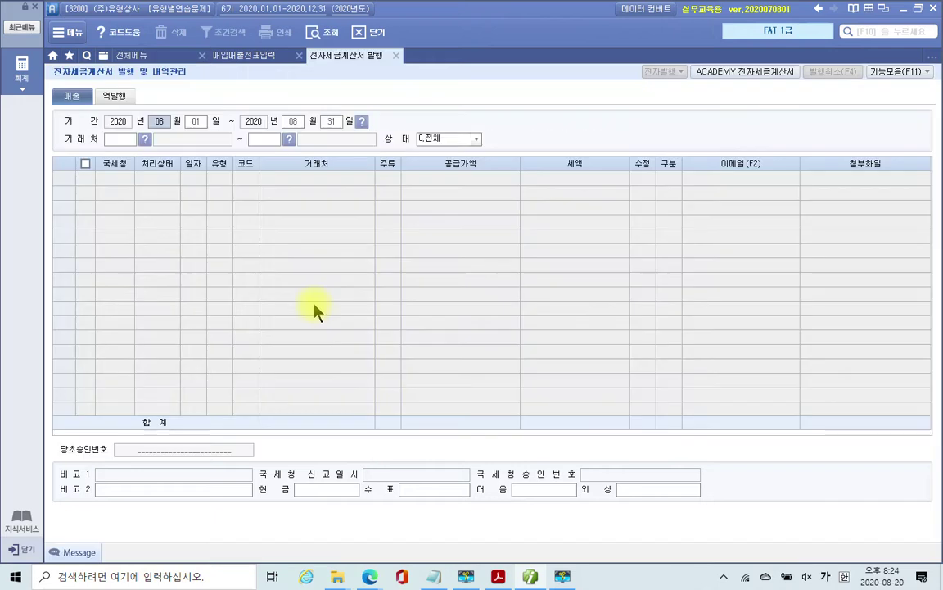
type("11")
key("Return")
key("Return")
key("Return")
key("Return")
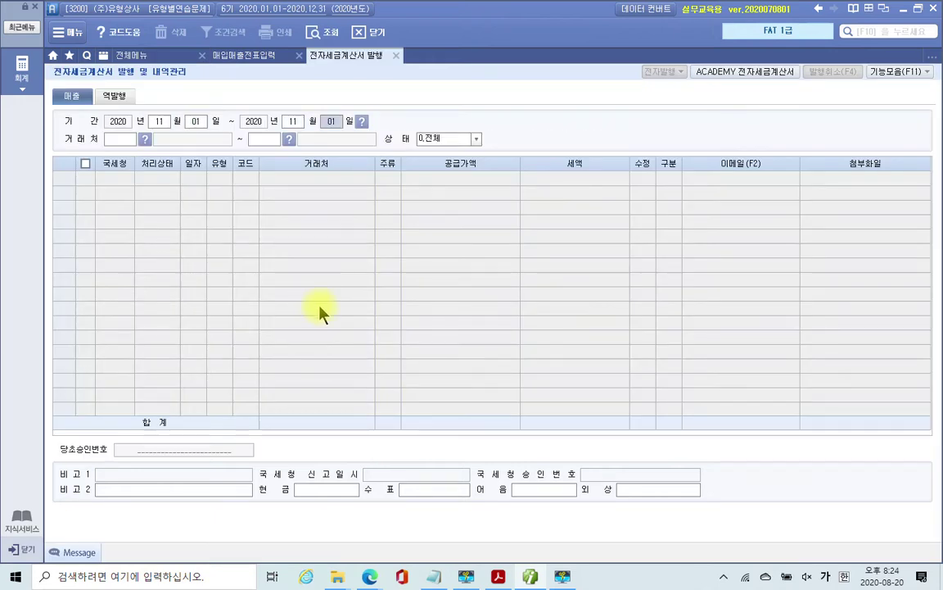
key("Return")
key("Return")
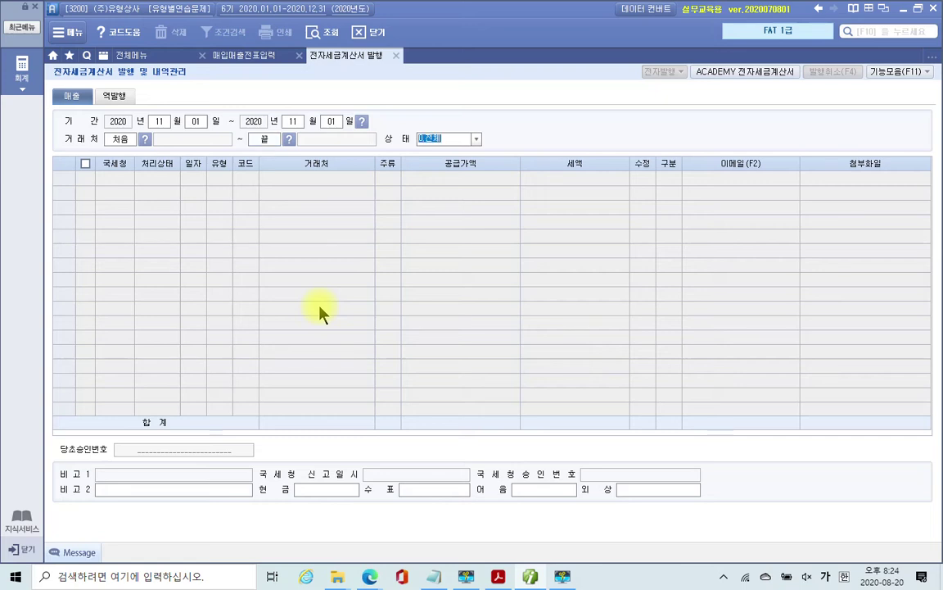
key("Return")
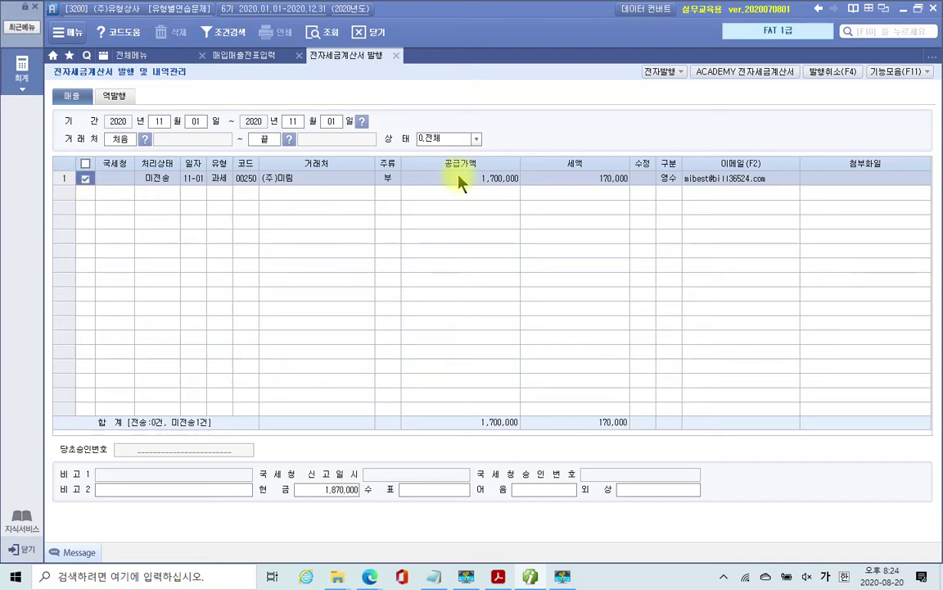
Issue the electronic tax invoice for the November 1 (주)미림 sale, logging in with the prefilled credentials.
left_click(658, 74)
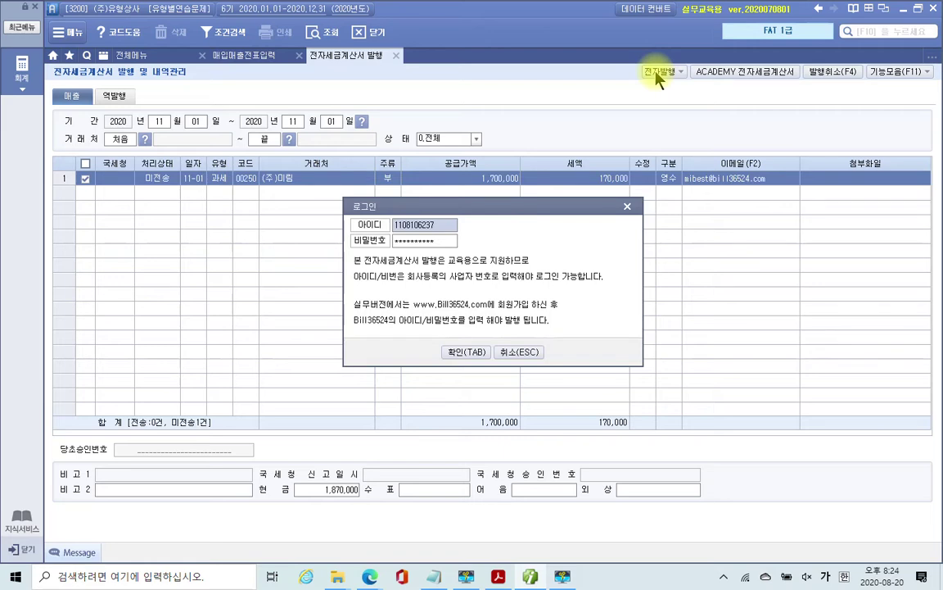
left_click(457, 358)
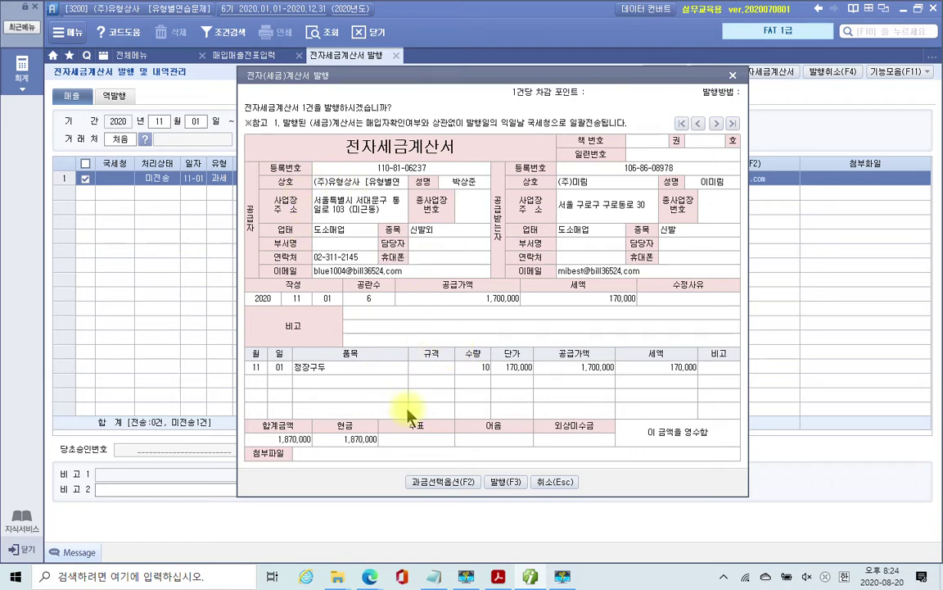
left_click(505, 482)
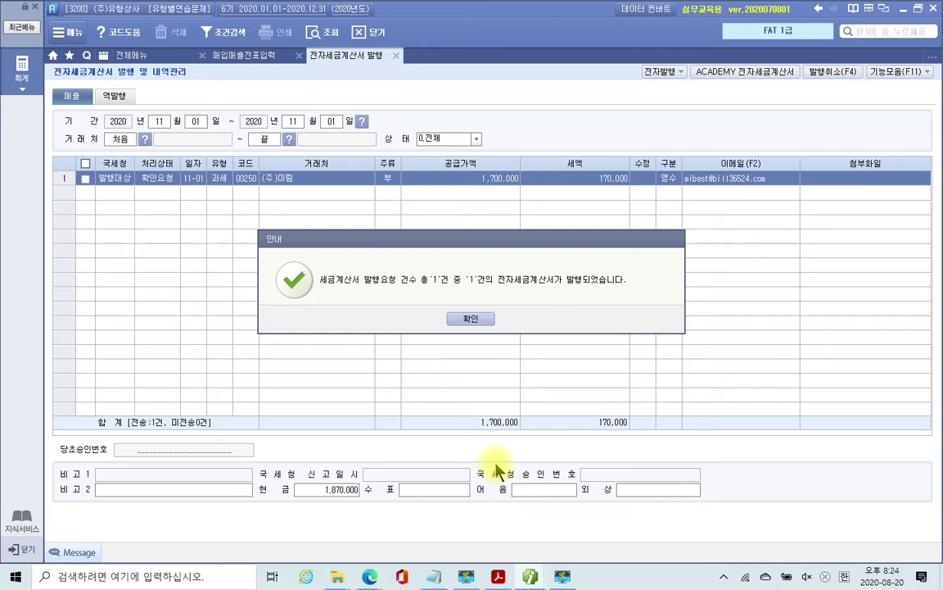
left_click(479, 327)
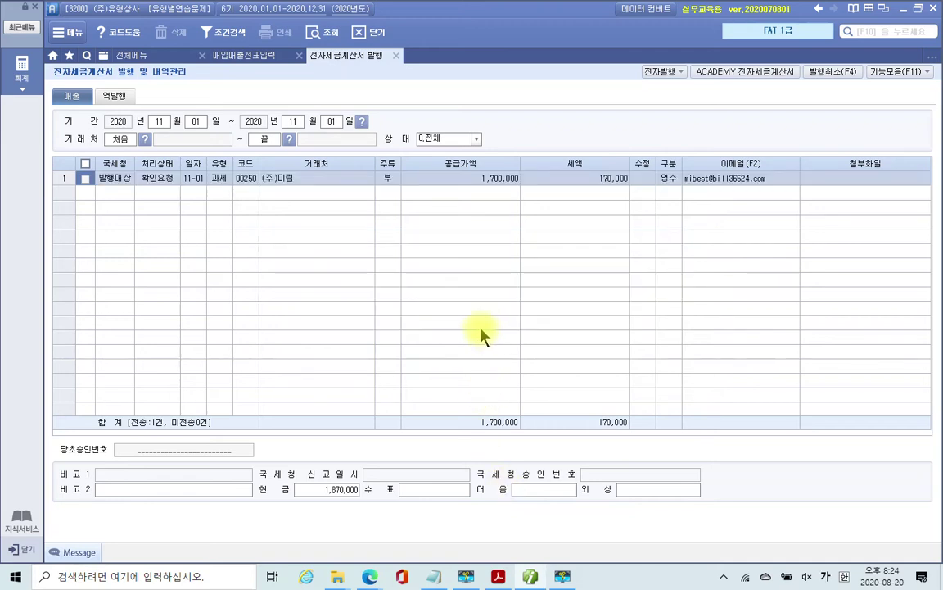
Log in to ACADEMY 전자세금계산서 with the prefilled credentials and list the sales invoices filtered to 미전송.
left_click(757, 75)
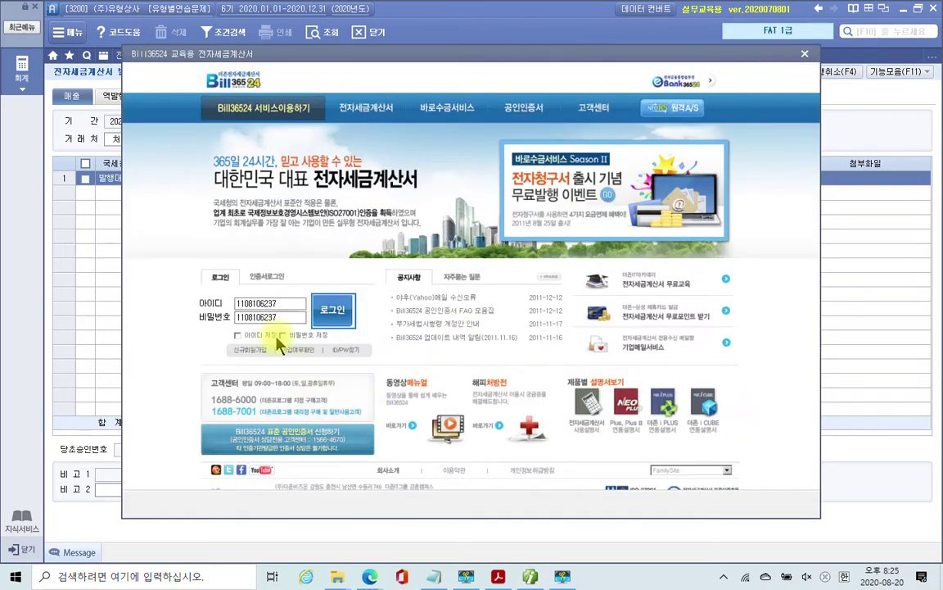
left_click(336, 313)
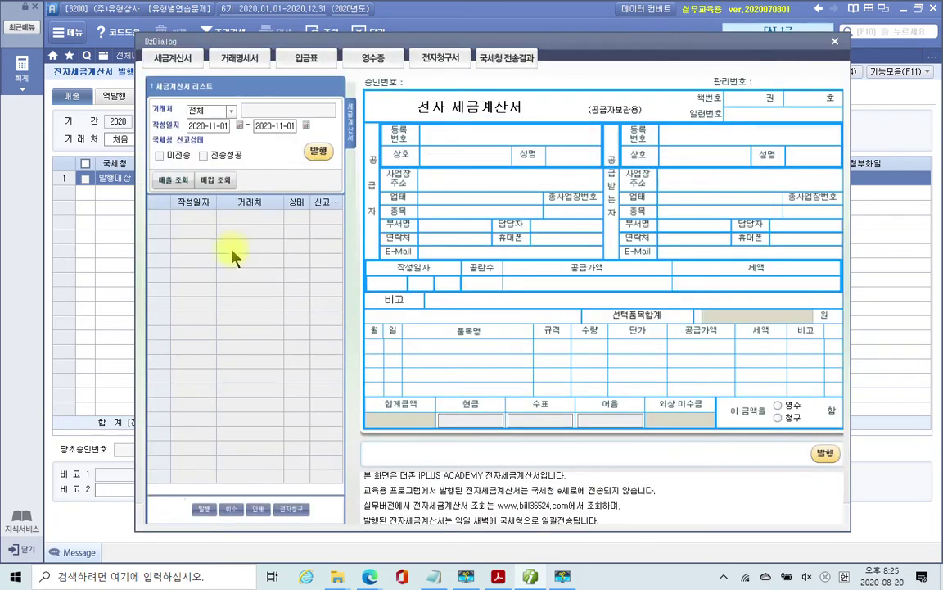
left_click(160, 156)
left_click(175, 181)
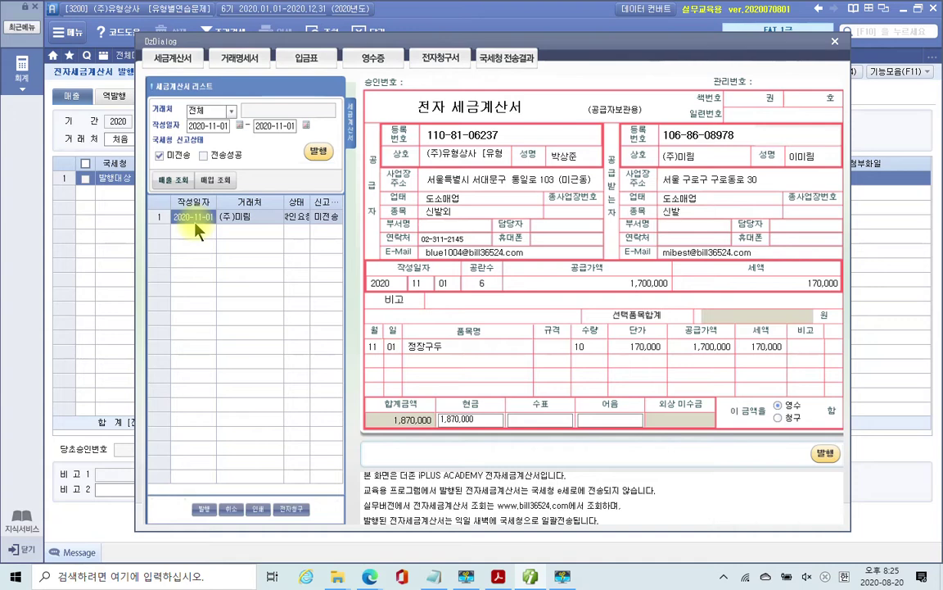
Issue the listed (주)미림 tax invoice for transmission to the tax office and close the Bill36524 invoice window.
left_click(320, 152)
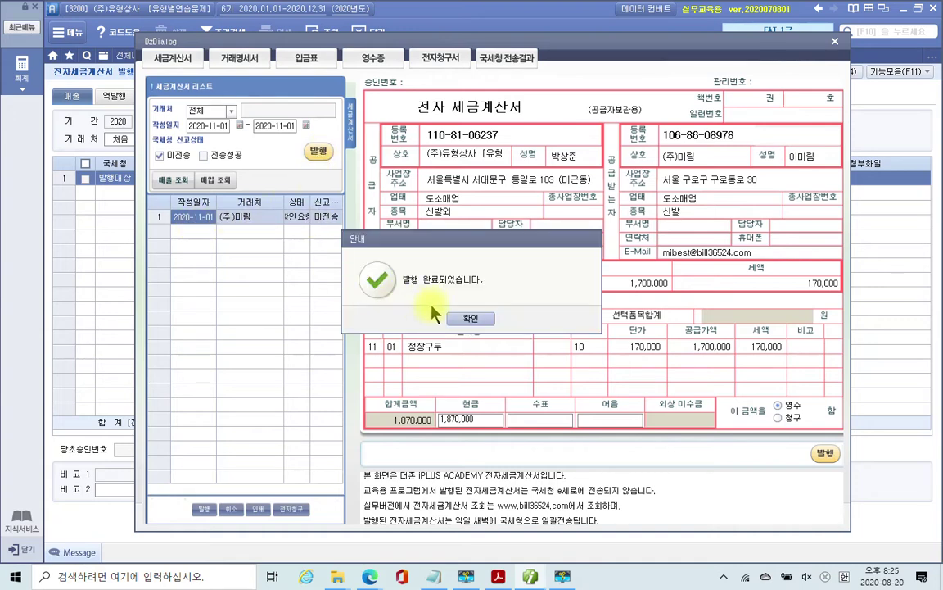
left_click(465, 323)
left_click(465, 323)
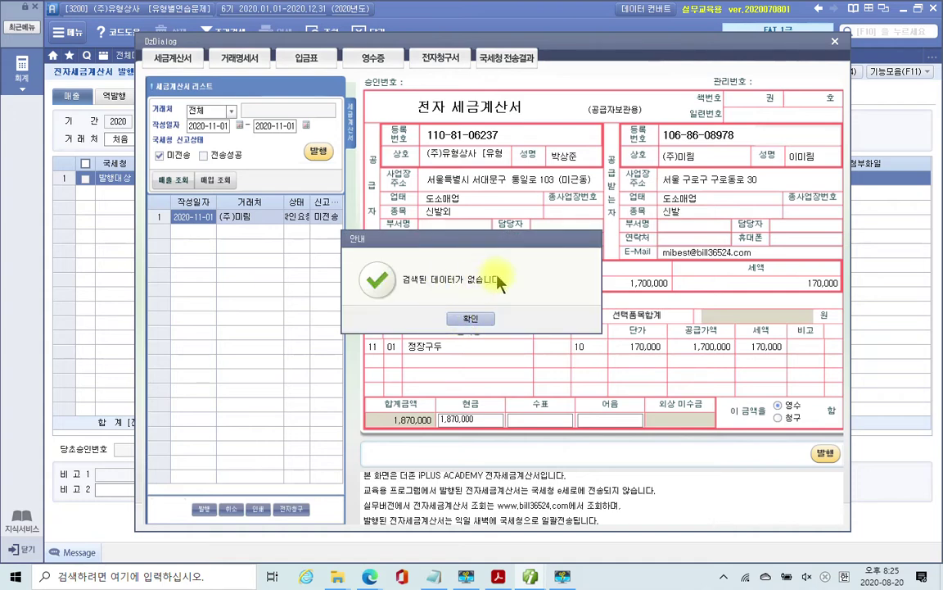
left_click(468, 321)
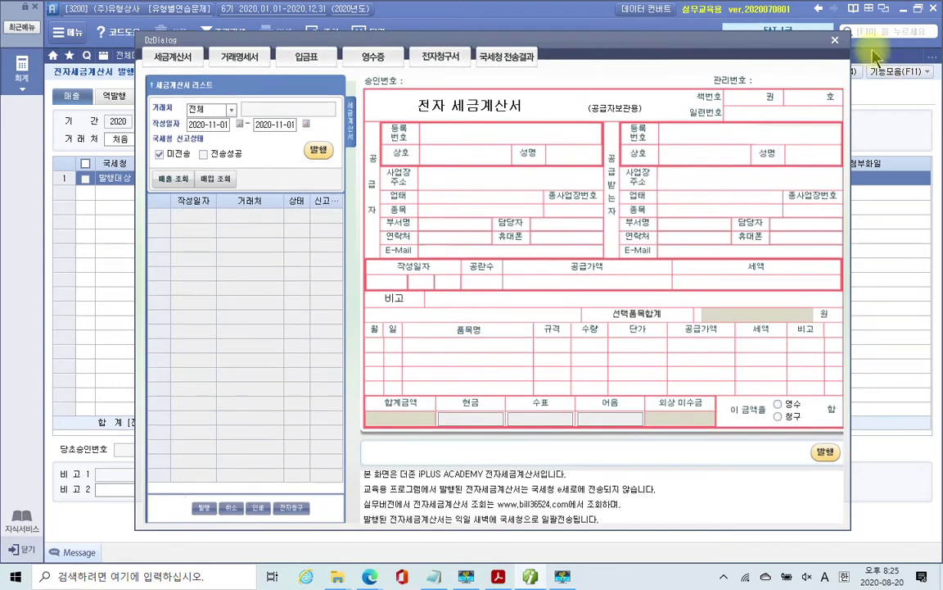
left_click(833, 41)
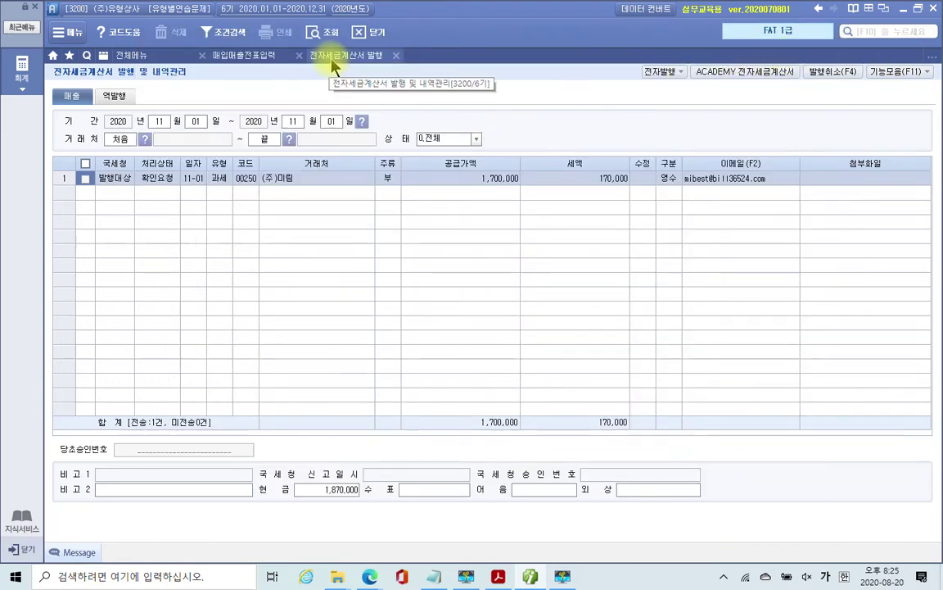
Close the tax invoice issuance screen and reload the November 1 sales voucher to check its 전자세금 and 분개 fields.
left_click(397, 56)
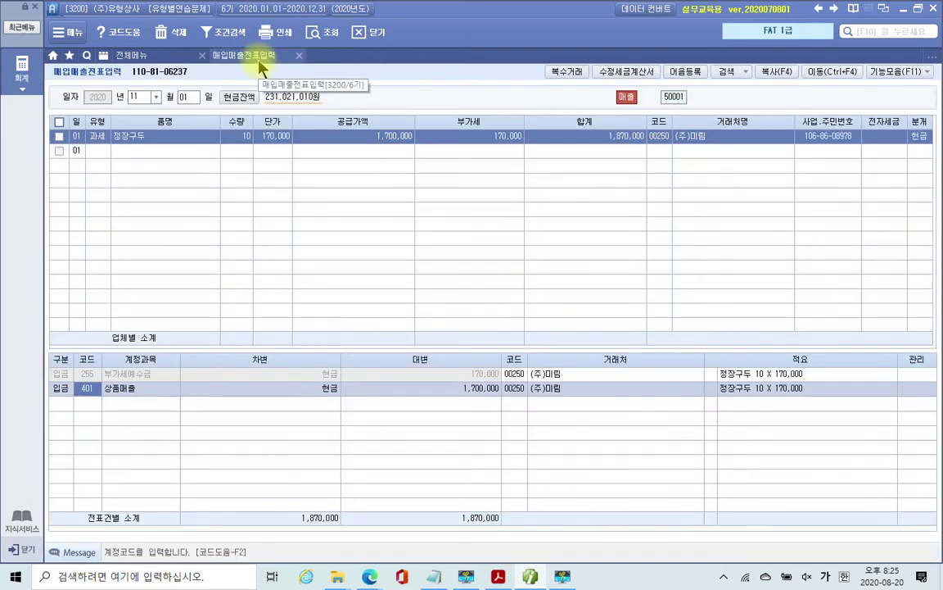
left_click(328, 35)
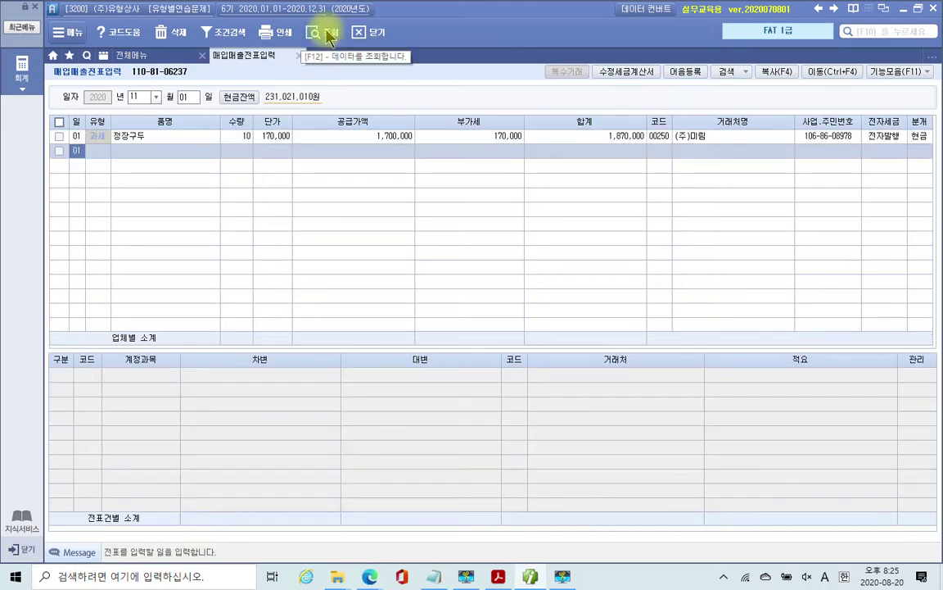
left_click(881, 137)
left_click(866, 164)
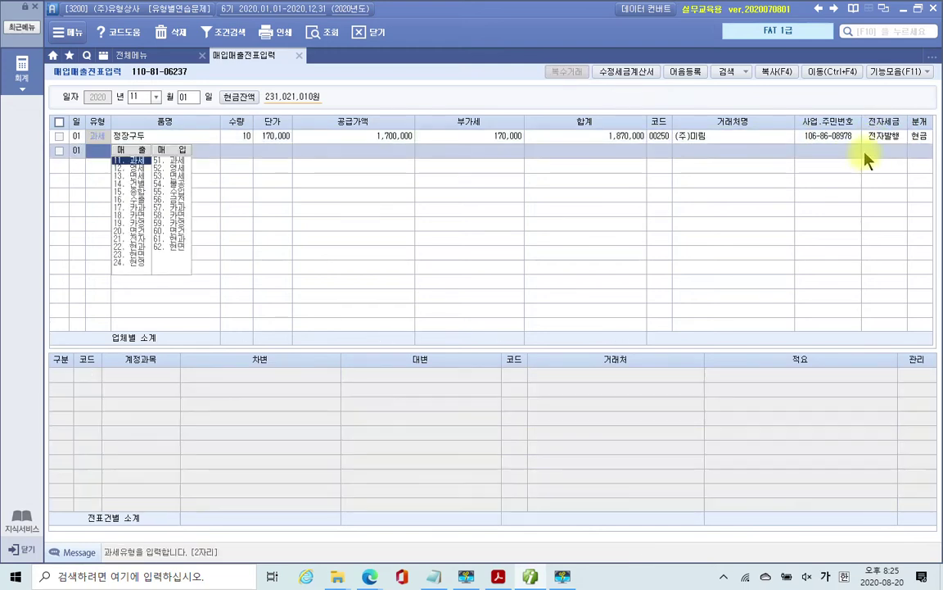
left_click(916, 137)
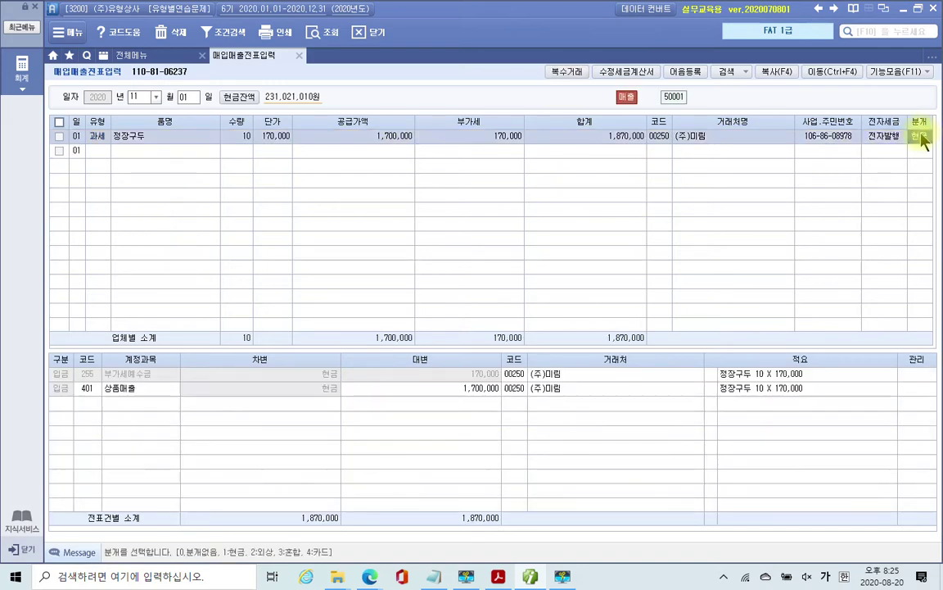
Switch to the PDF in Acrobat Reader and examine transaction 2, the November 2 sale to (주)그리운, and its 거래명세서.
left_click(471, 578)
scroll(391, 382, "down", 5)
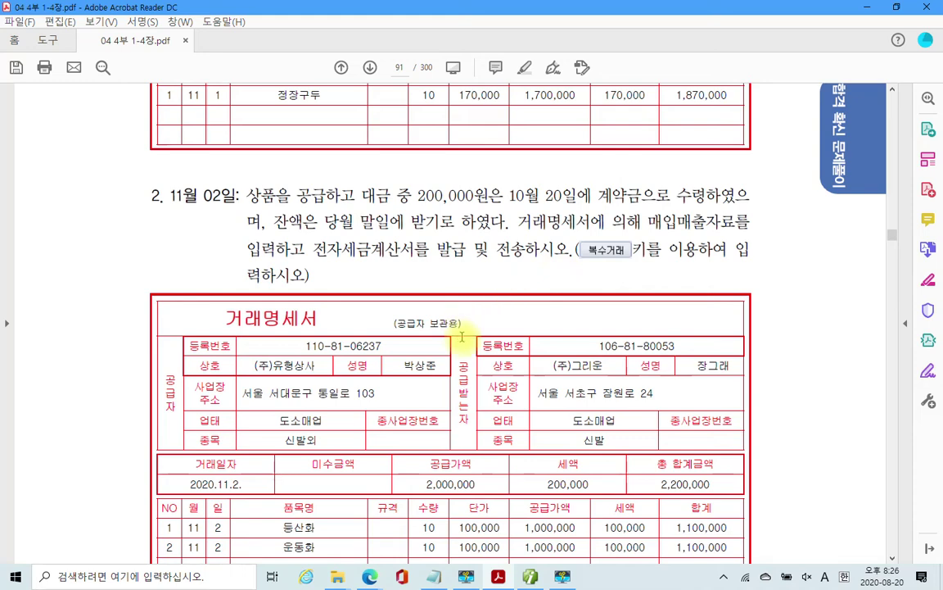
scroll(462, 336, "down", 1)
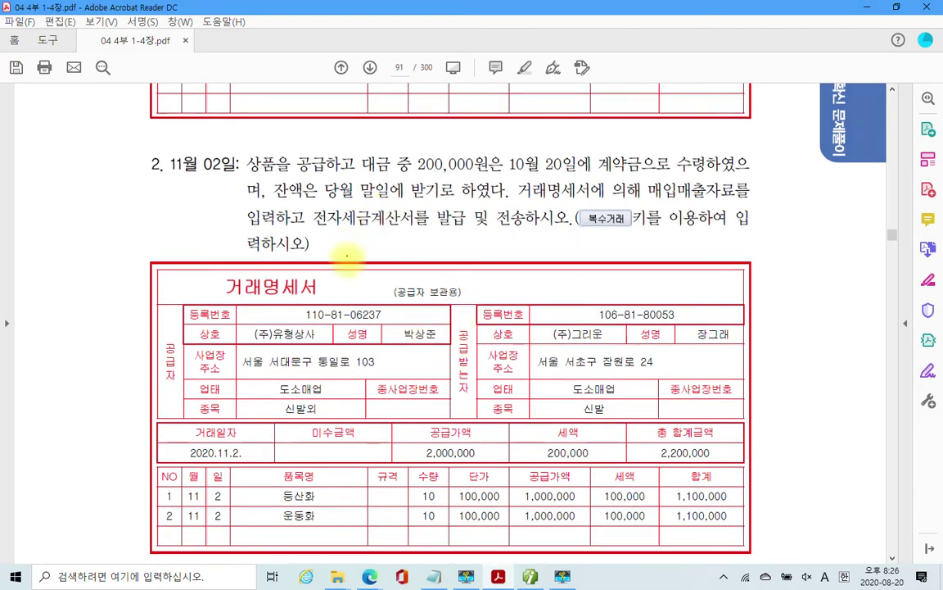
left_click_drag(246, 150, 334, 177)
left_click_drag(340, 227, 495, 231)
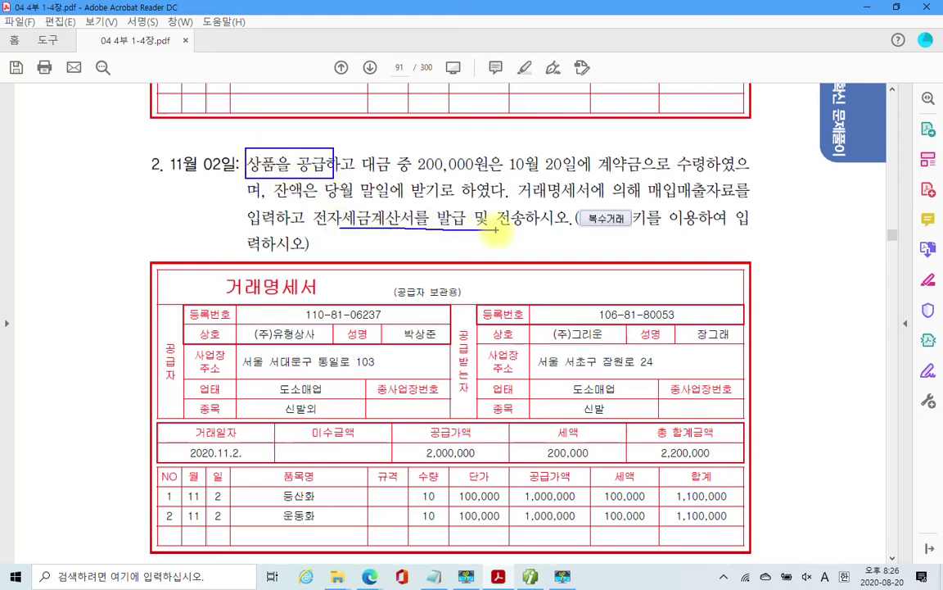
left_click_drag(88, 210, 54, 269)
left_click_drag(129, 211, 94, 281)
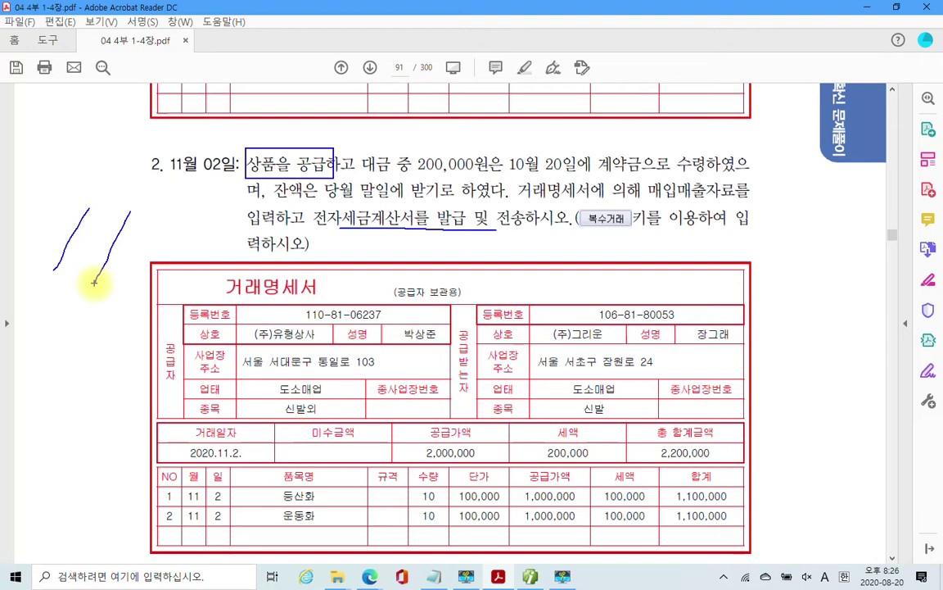
mouse_move(246, 416)
left_mouse_down()
mouse_move(163, 443)
mouse_move(237, 497)
left_mouse_up()
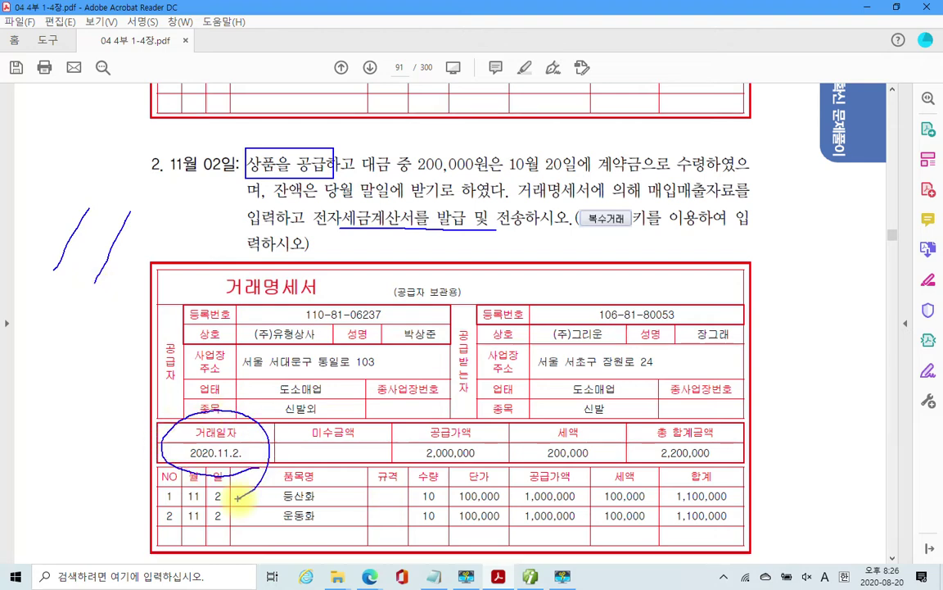
key("Escape")
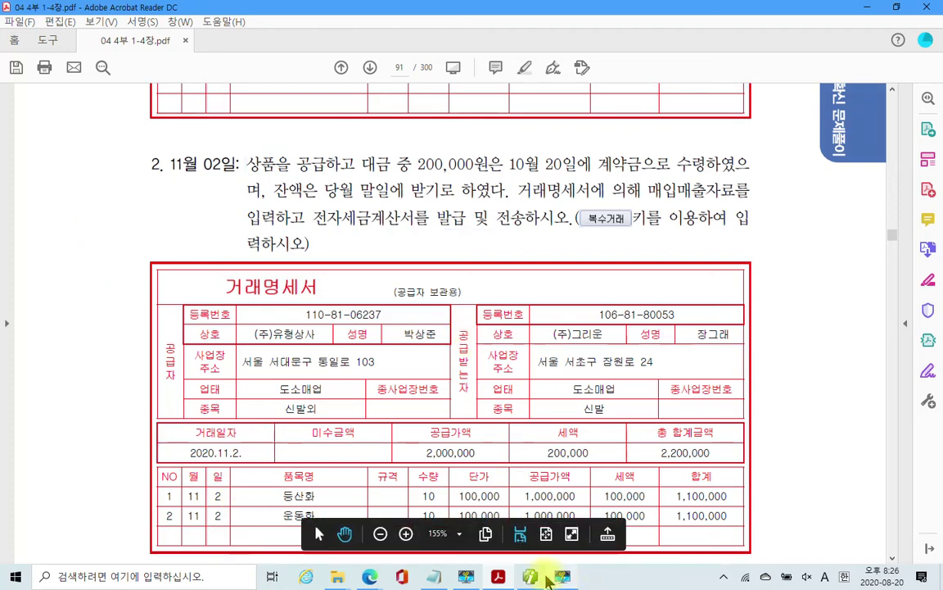
Switch back to the accounting program and start a new 매입매출전표 entry dated November 2.
left_click(534, 576)
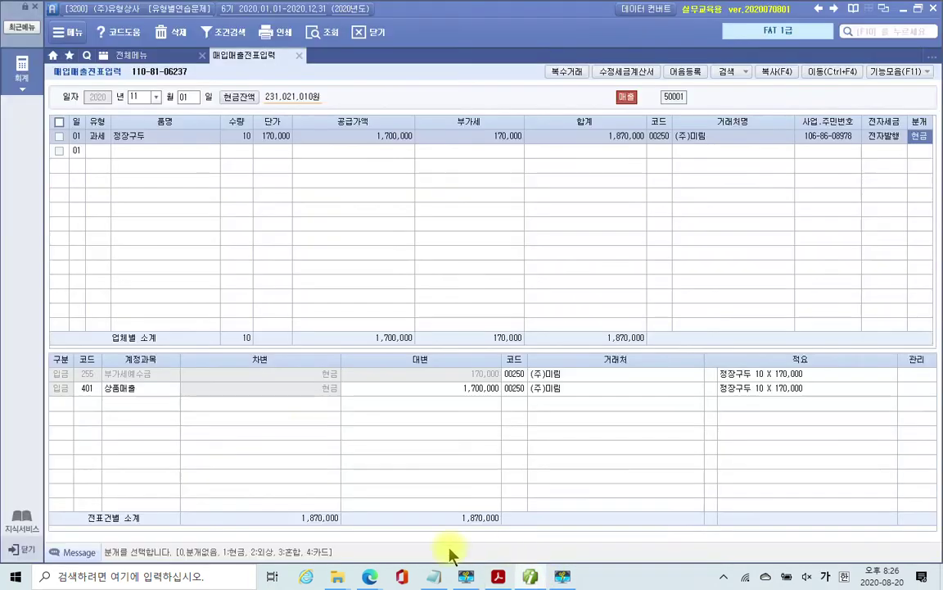
left_click(185, 98)
type("02")
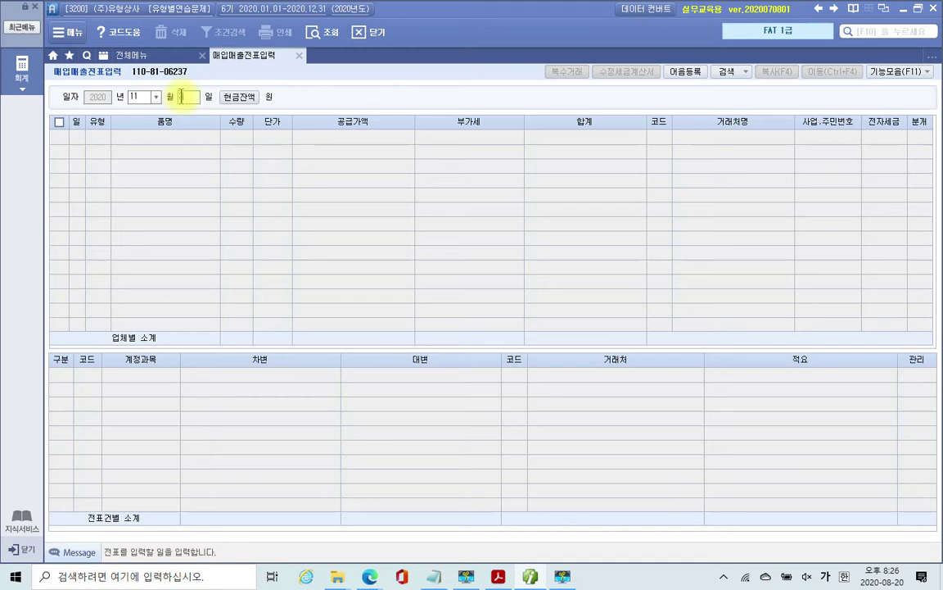
key("Return")
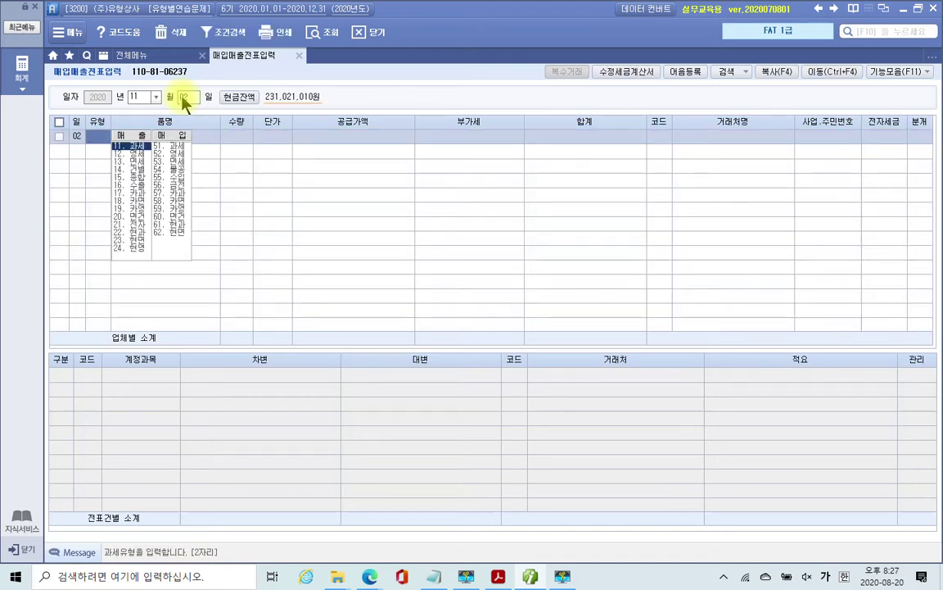
Set the November 2 entry's type to 11.과세 and open its 복수거래 item list.
type("1")
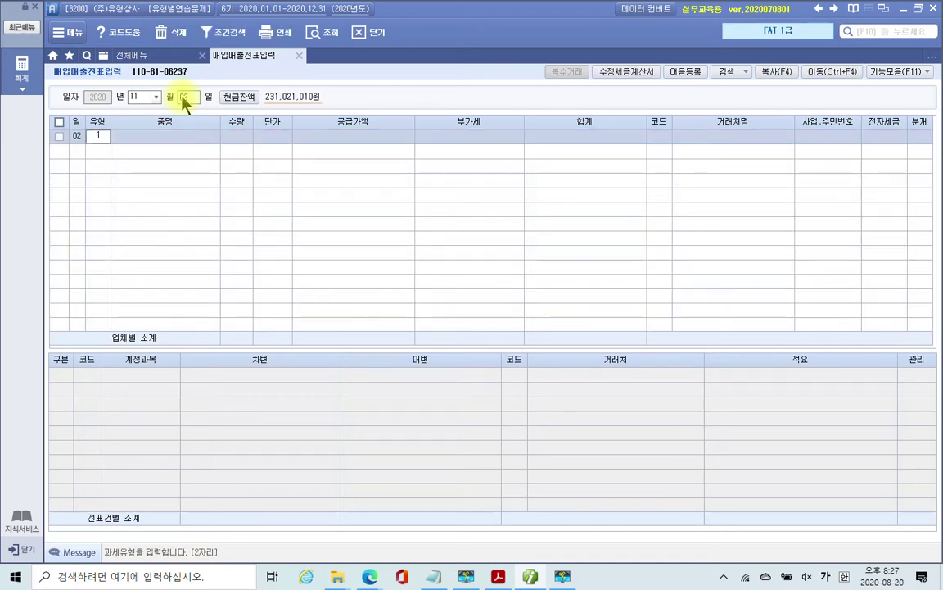
key("Return")
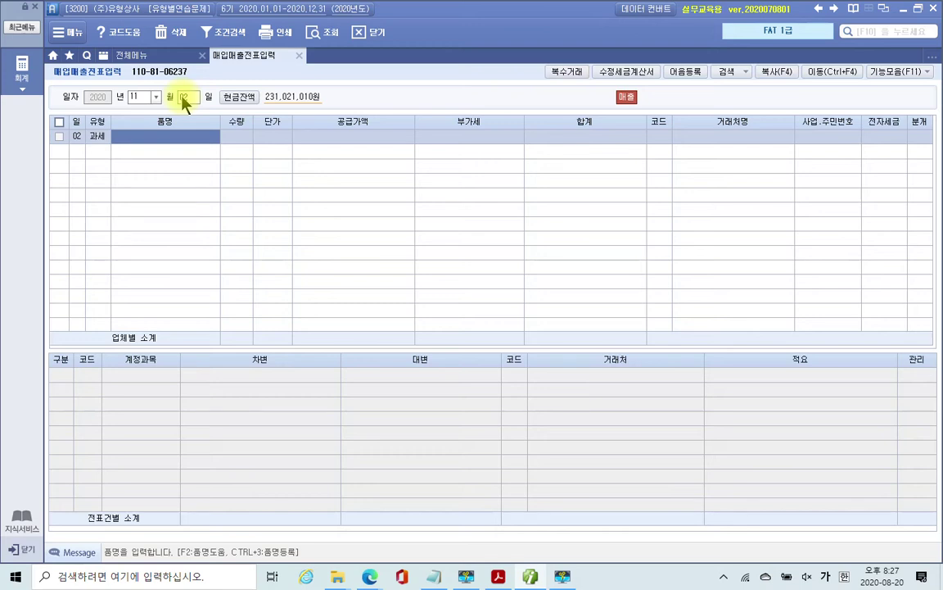
left_click(562, 77)
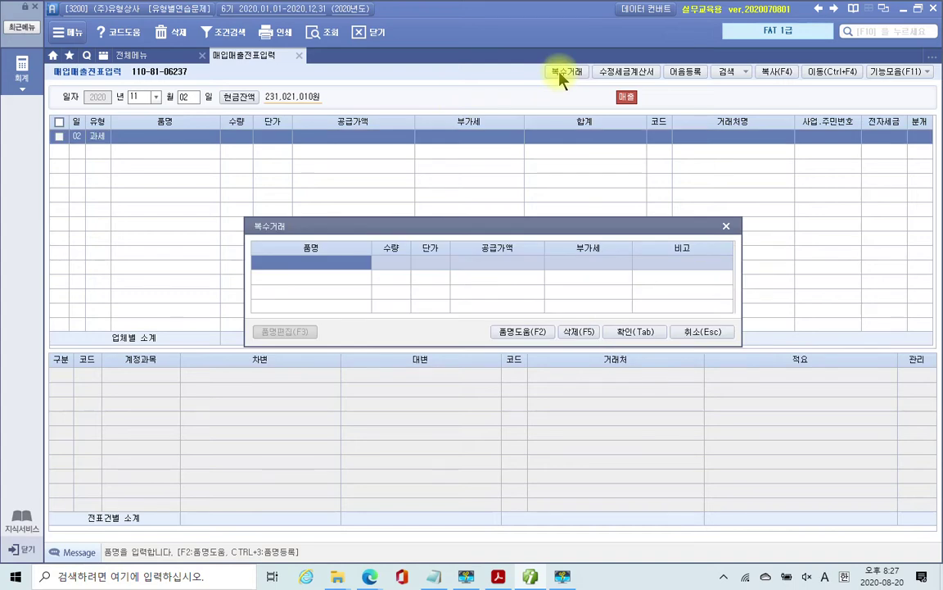
Enter 등산화 as the first 복수거래 item with quantity 10 and unit price 100,000.
type("ㅎ")
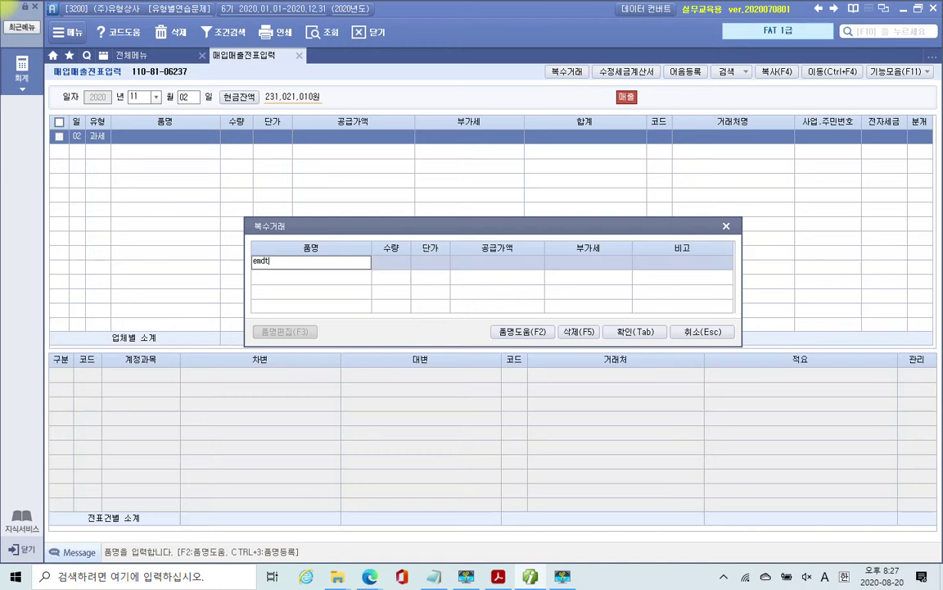
key("BackSpace")
key("BackSpace")
key("BackSpace")
key("BackSpace")
key("BackSpace")
type("등산화")
key("Return")
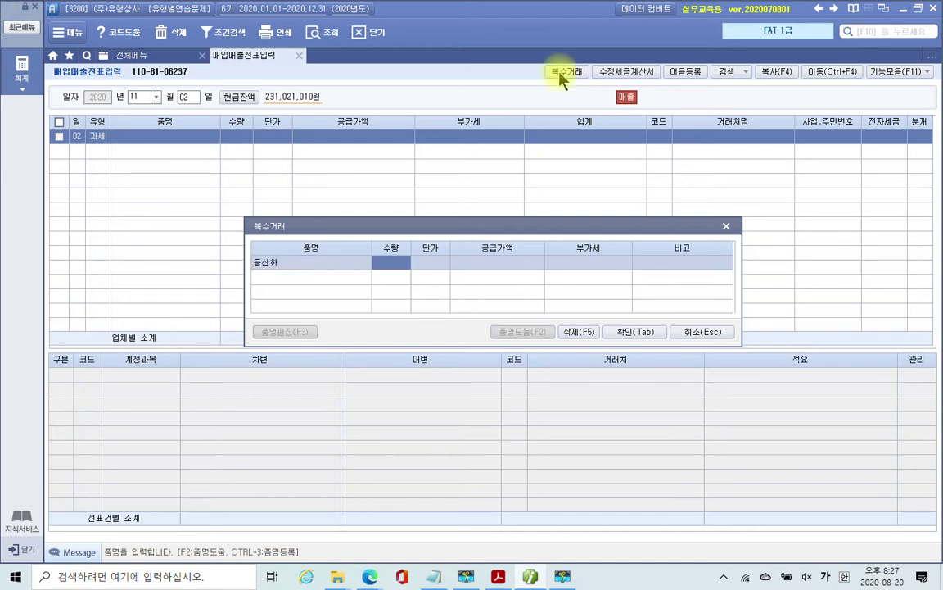
type("10")
type("100000")
key("Return")
key("Return")
key("Return")
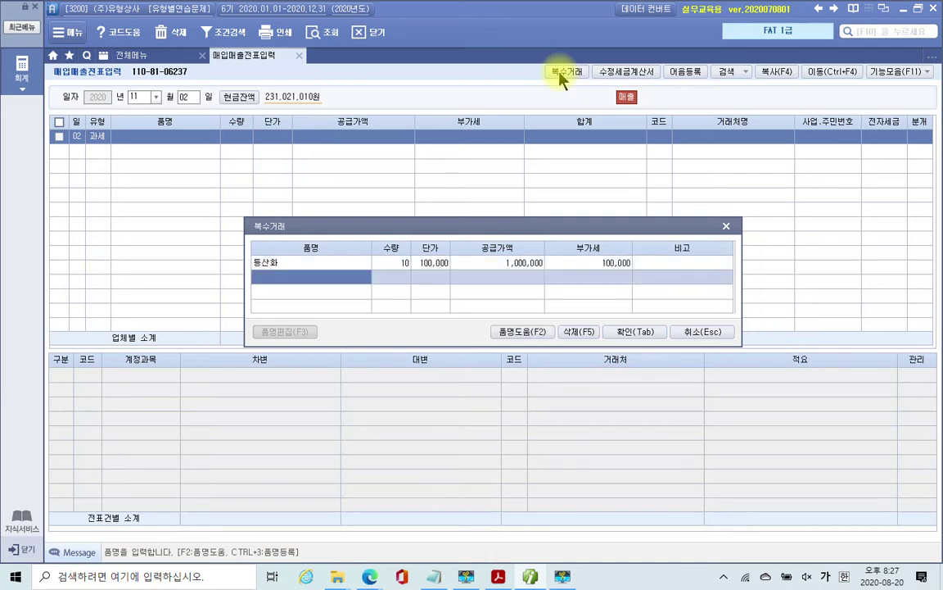
Add 운동화 as the second item with quantity 10 and unit price 100,000, and confirm the 복수거래 list.
type("운동화")
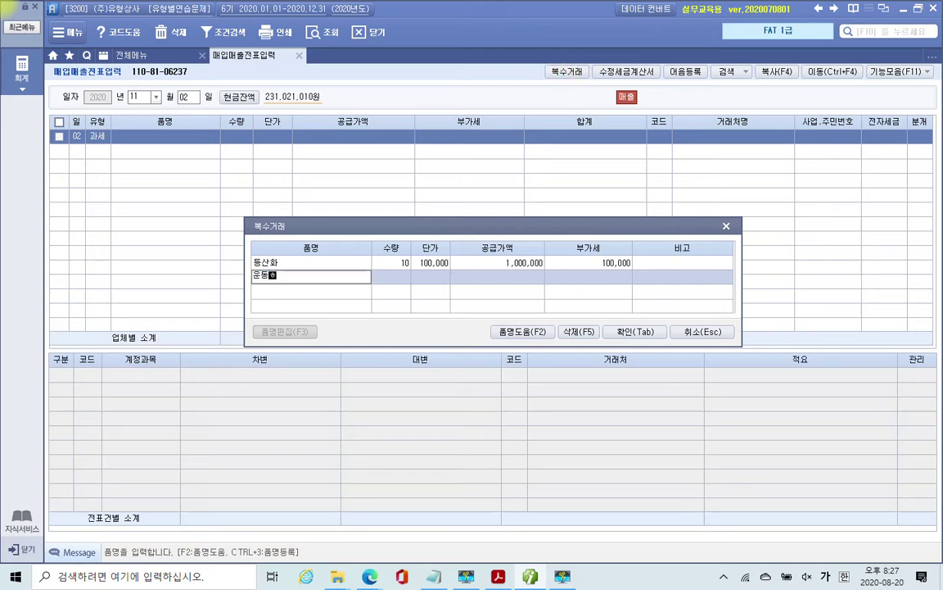
key("Return")
type("10")
key("Return")
type("100000")
key("Return")
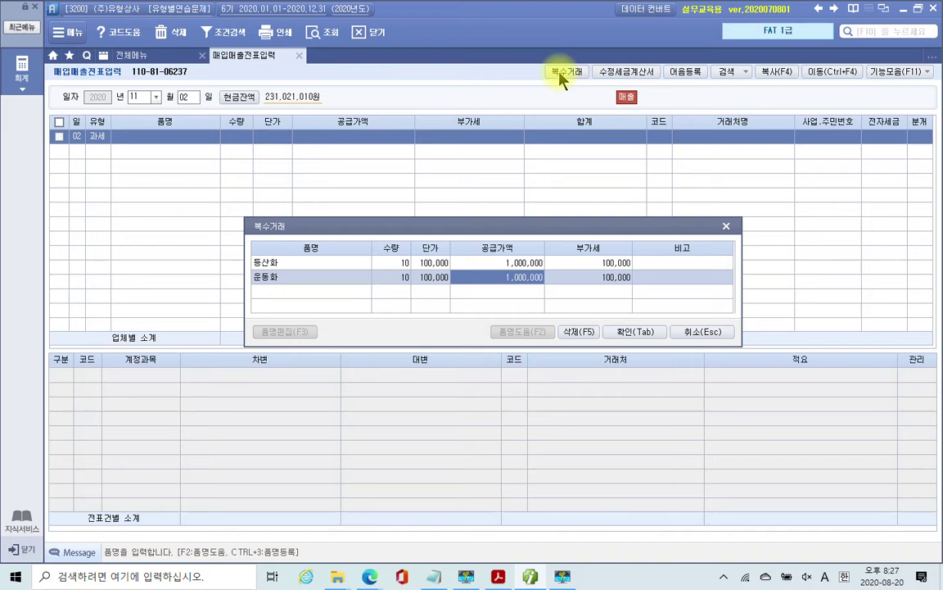
key("Tab")
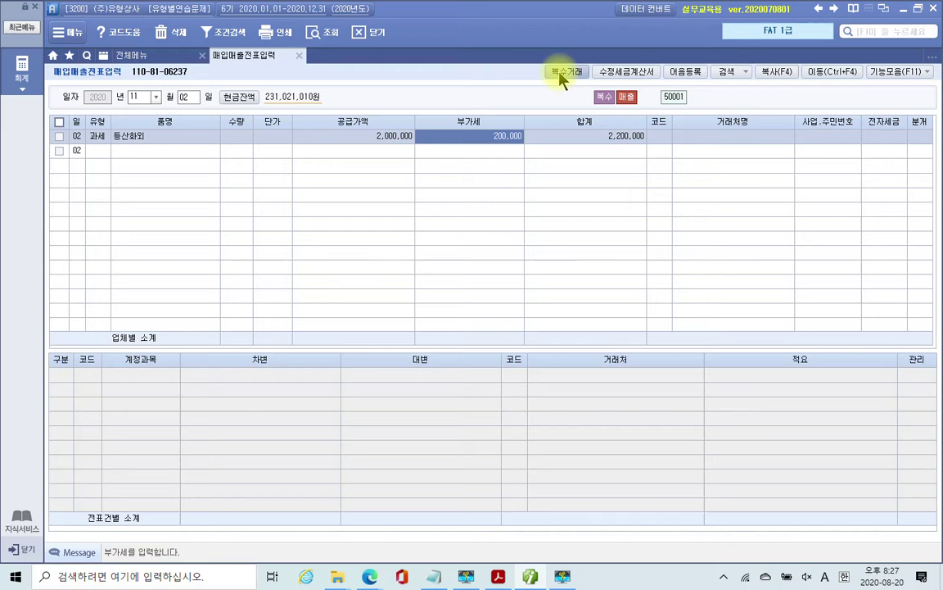
mouse_move(667, 163)
left_mouse_down()
mouse_move(543, 148)
mouse_move(607, 223)
left_mouse_up()
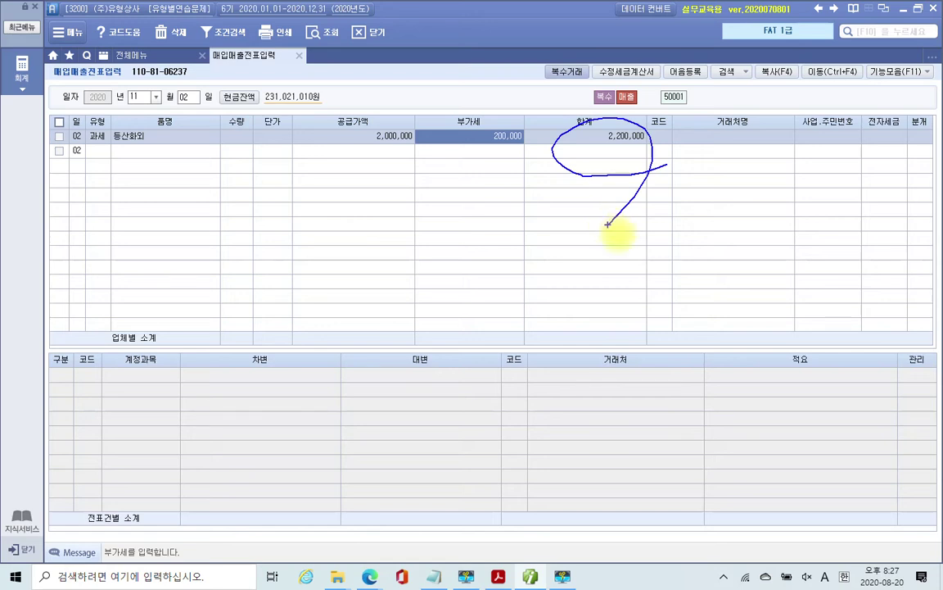
key("Escape")
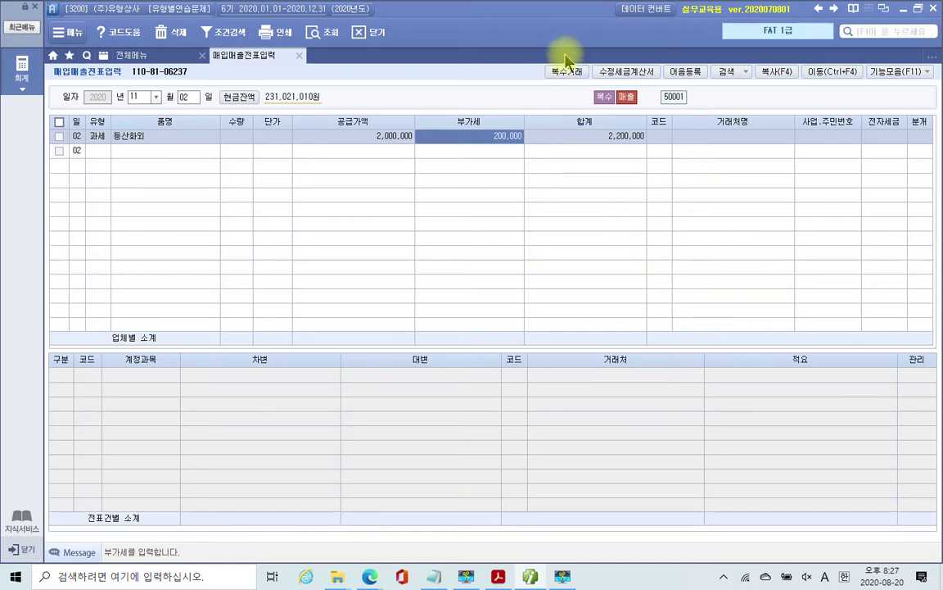
Set the sale's customer to (주)그리운, leave 전자세금 blank, and choose 혼합 as the 분개 type.
left_click(658, 140)
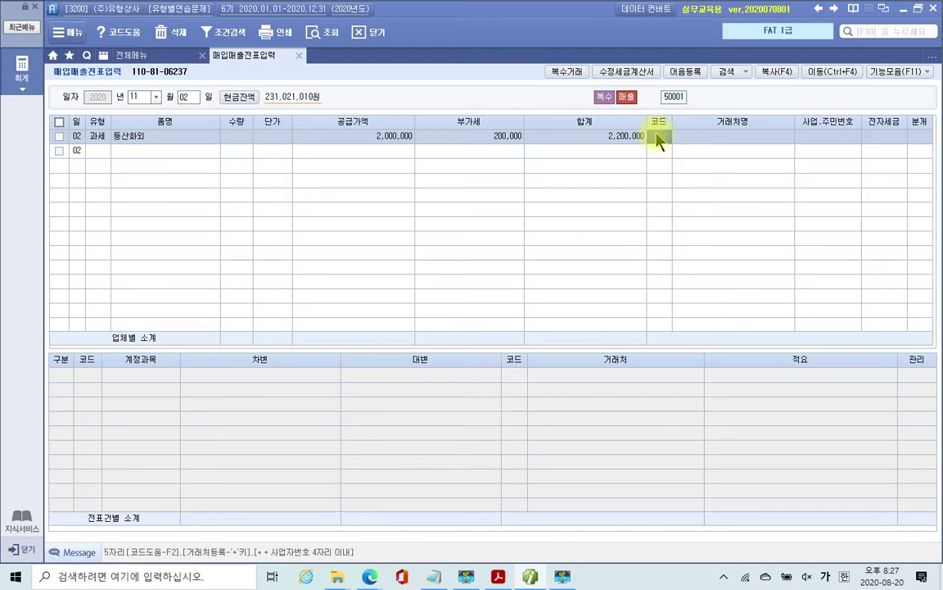
type("그린")
key("Return")
key("Return")
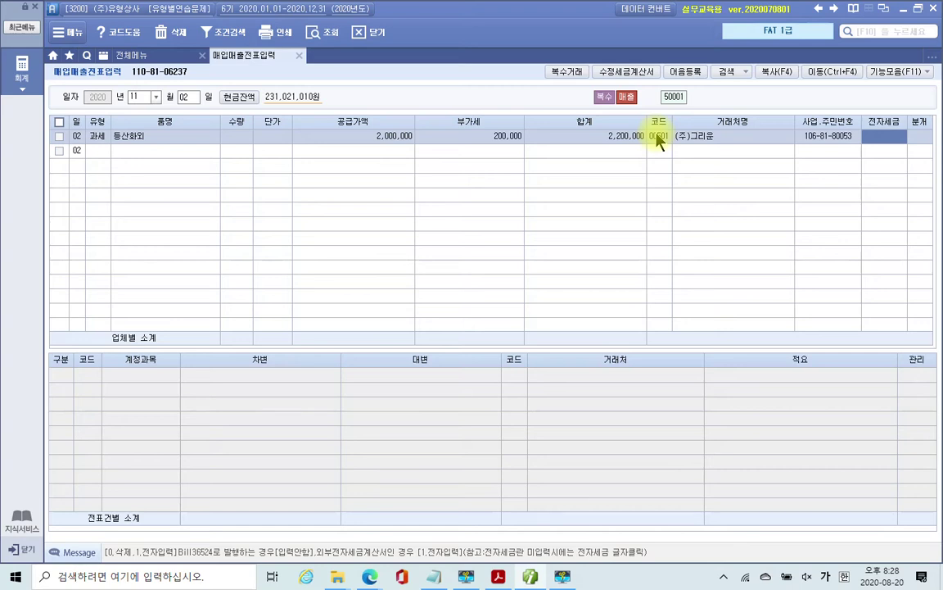
key("Return")
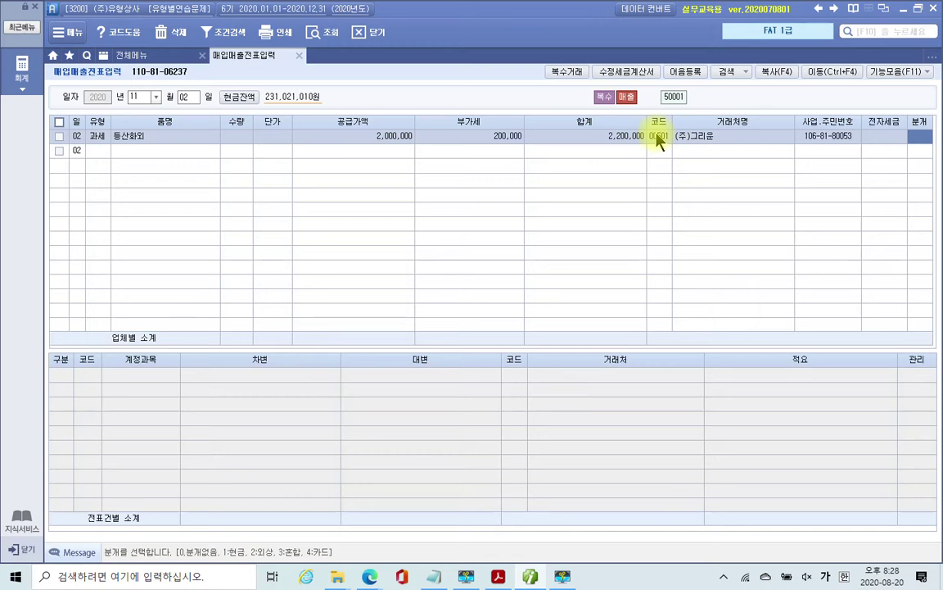
type("3")
key("Return")
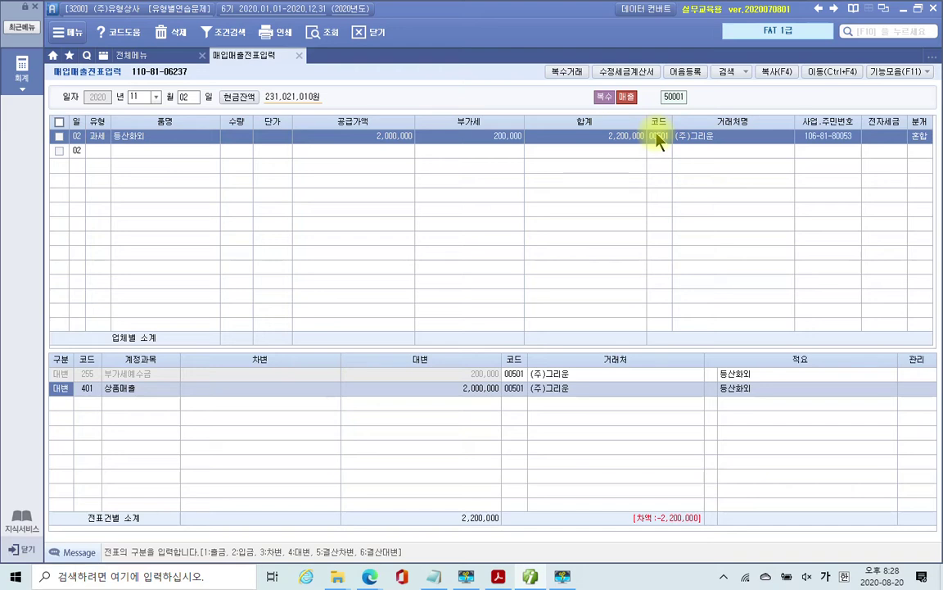
Add a 차변 line to the journal entry for account 259 선수금 with an amount of 200,000.
key("Return")
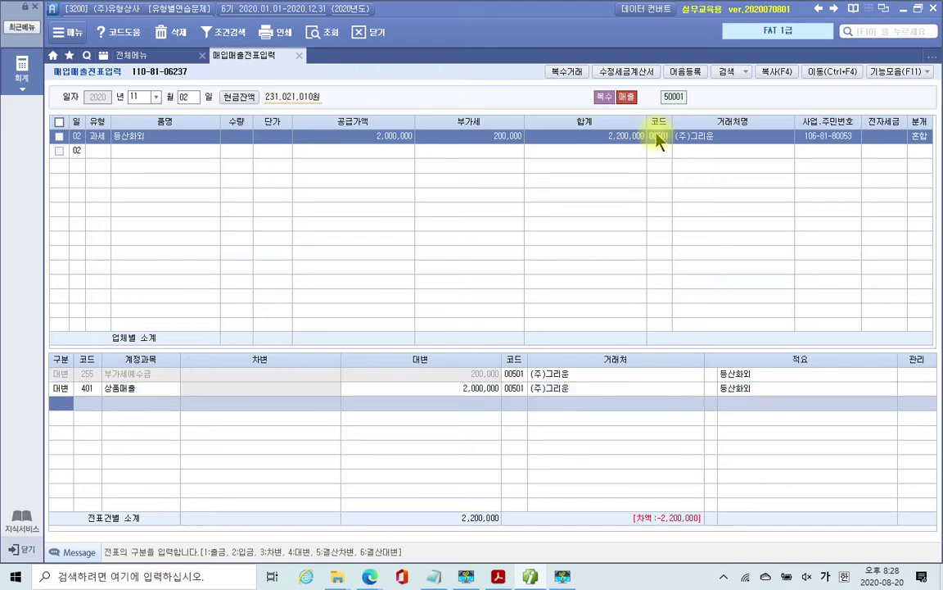
type("3")
key("Return")
type("선수")
key("Return")
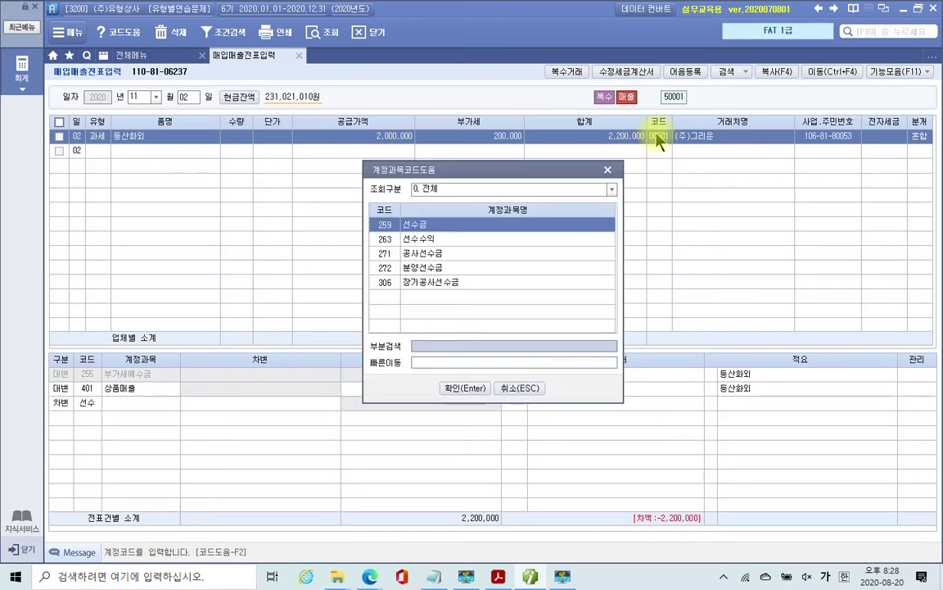
key("Return")
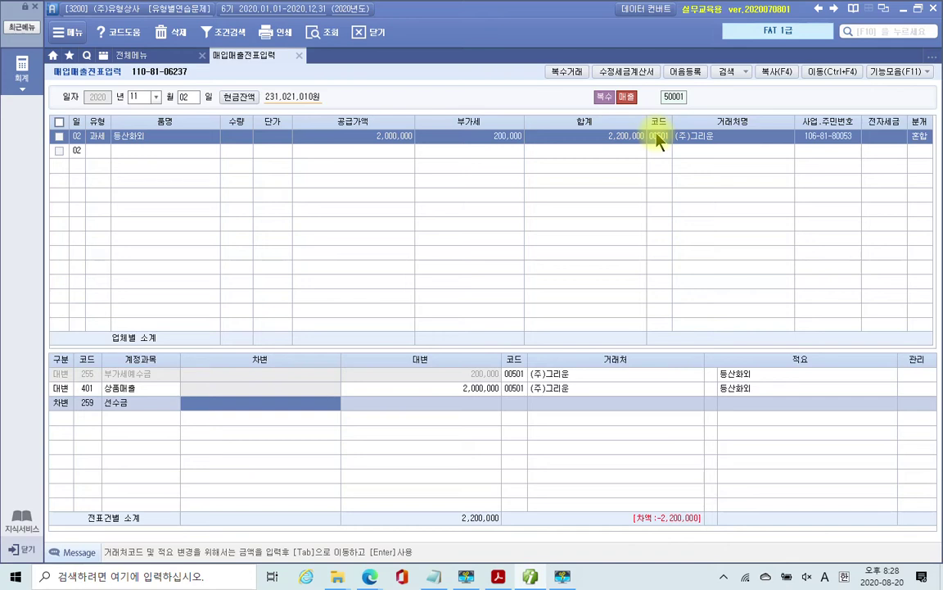
type("200000")
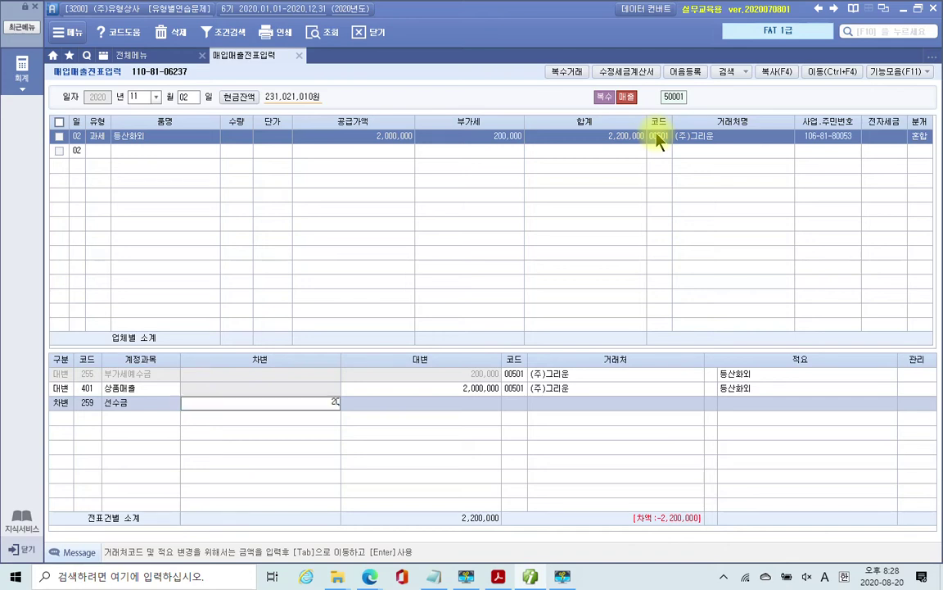
key("Return")
key("Return")
key("Return")
key("Return")
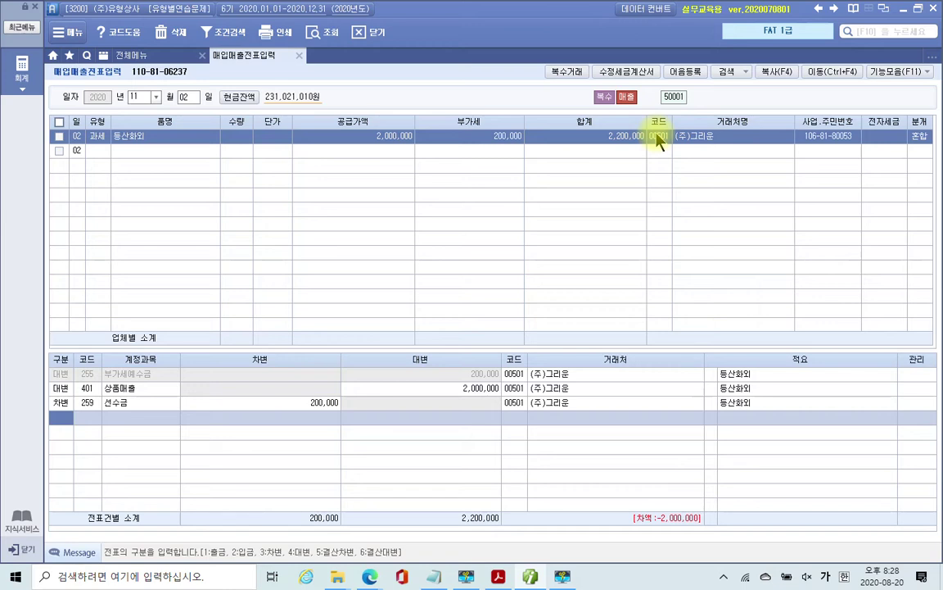
Add a 차변 line for account 108 외상매출금 with an amount of 2,000,000.
type("3108")
key("Return")
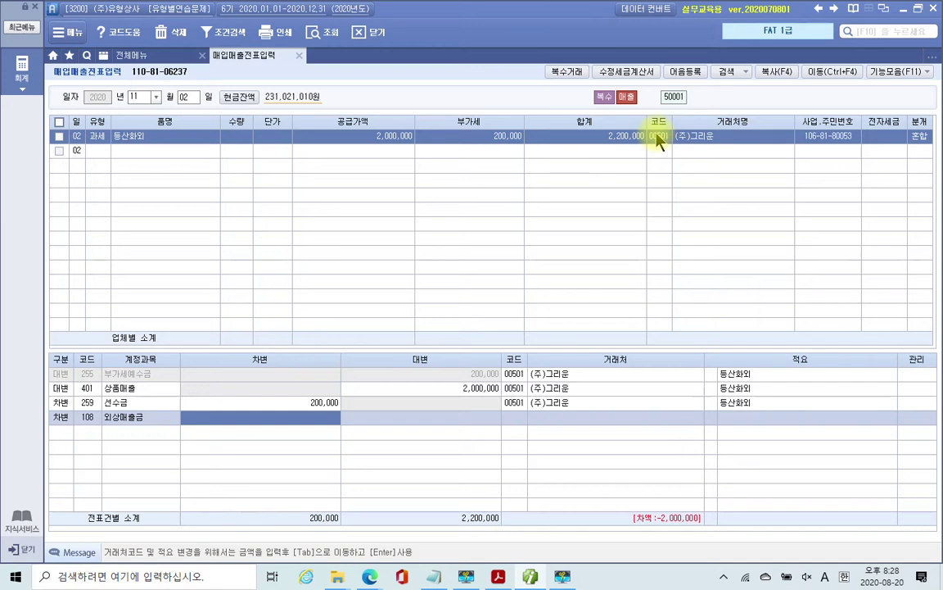
type("2000000")
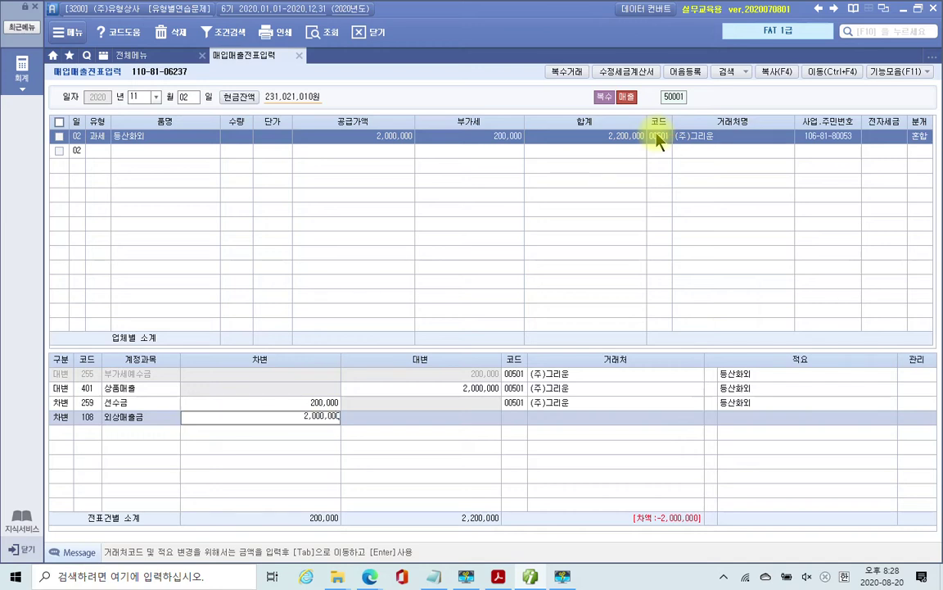
key("Return")
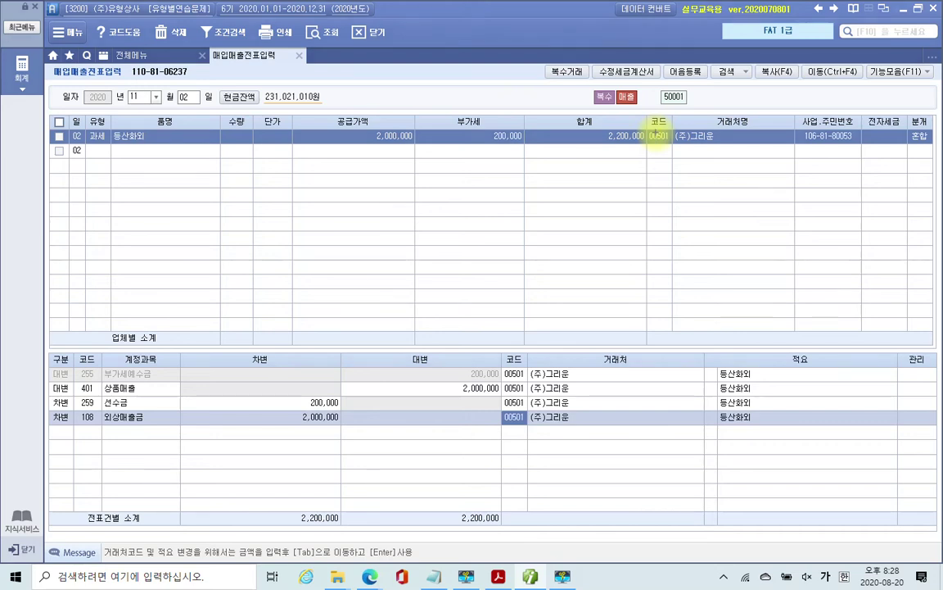
mouse_move(582, 451)
left_mouse_down()
mouse_move(495, 362)
mouse_move(540, 438)
left_mouse_up()
mouse_move(324, 496)
left_mouse_down()
mouse_move(280, 506)
mouse_move(341, 539)
left_mouse_up()
left_click_drag(449, 539, 512, 524)
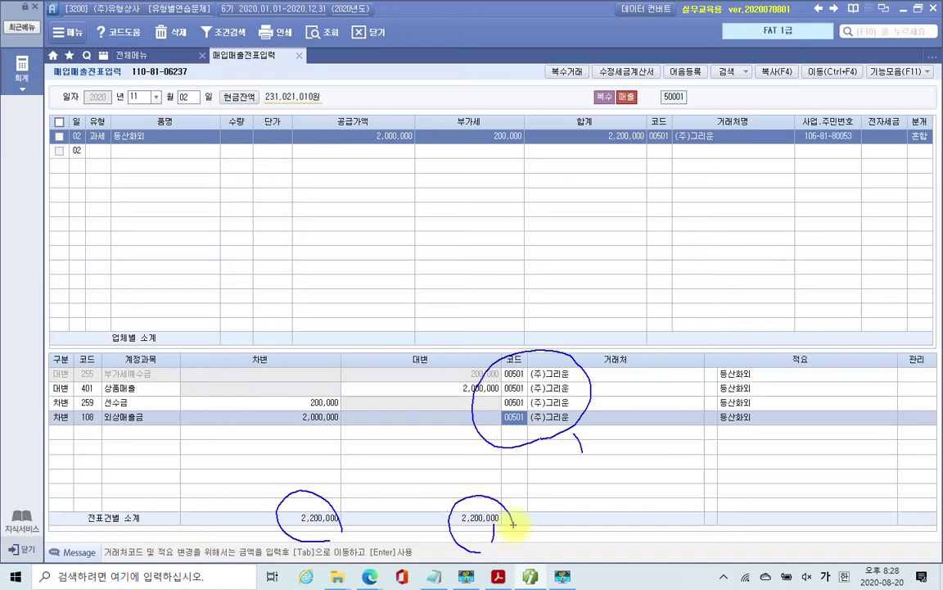
Open 전자세금계산서 발행 및 내역관리 and list the sales invoices of all customers for the period 2020-11-02 to 2020-11-02.
key("Escape")
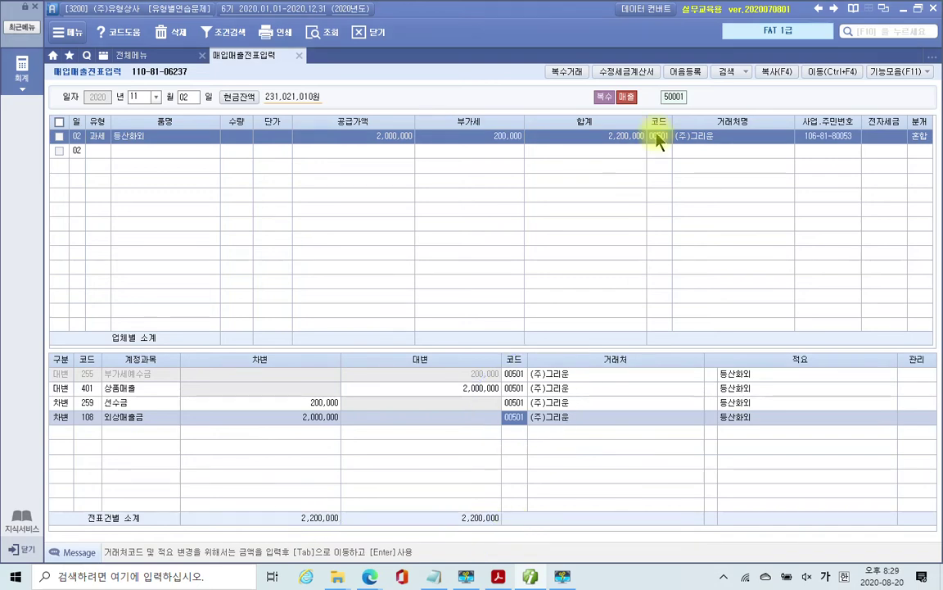
left_click(130, 55)
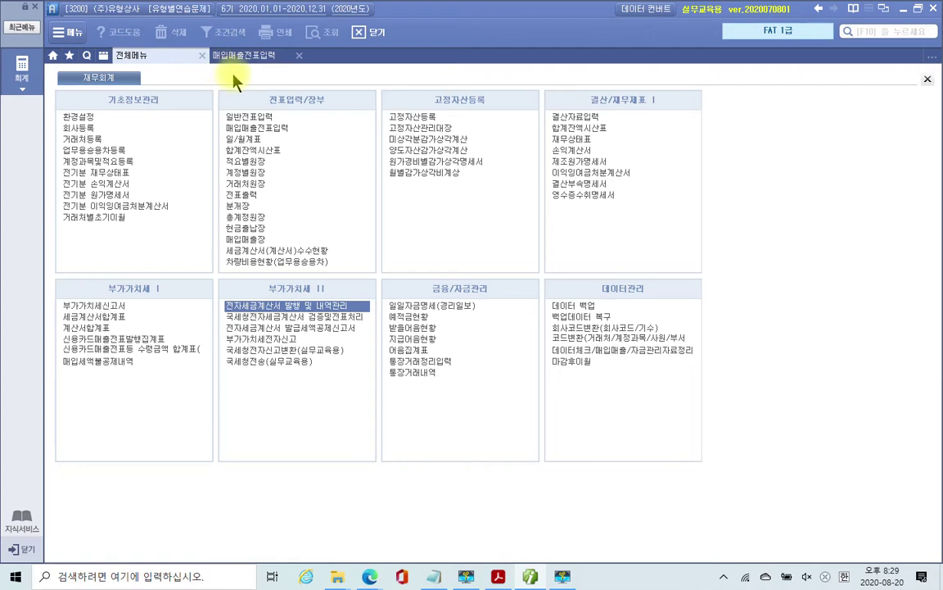
left_click(249, 309)
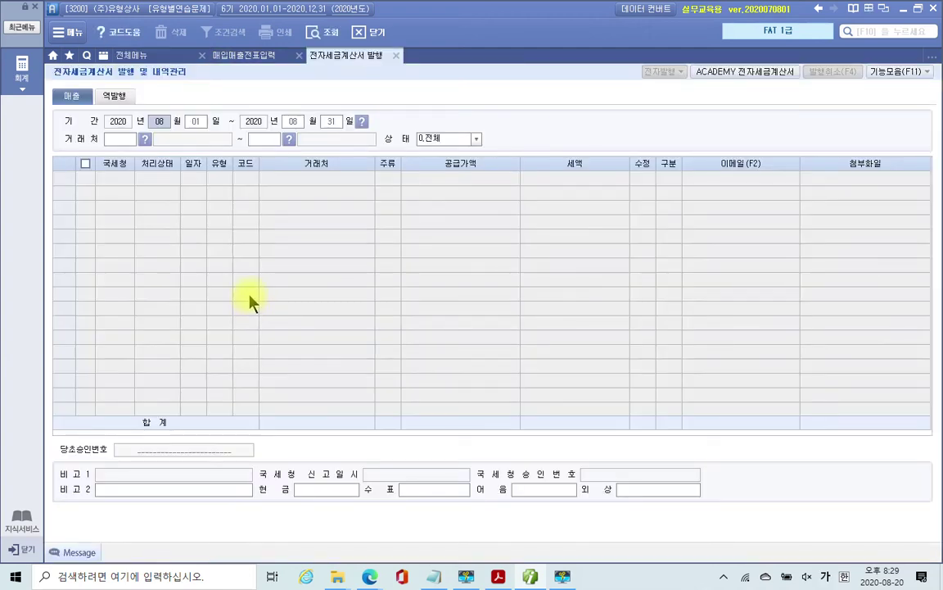
type("11 월 ")
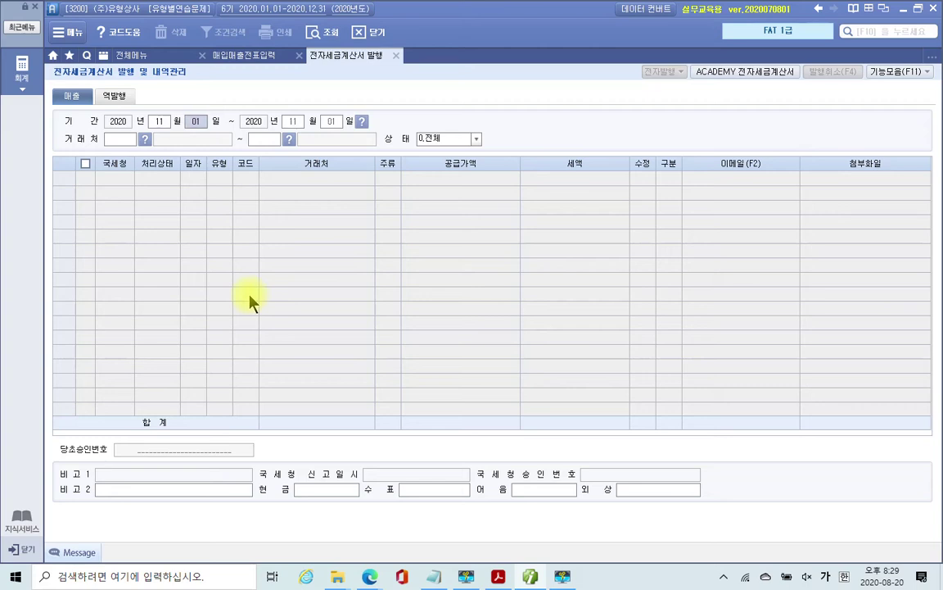
type("02")
key("Return")
type("02")
key("Return")
key("Return")
key("Return")
key("Return")
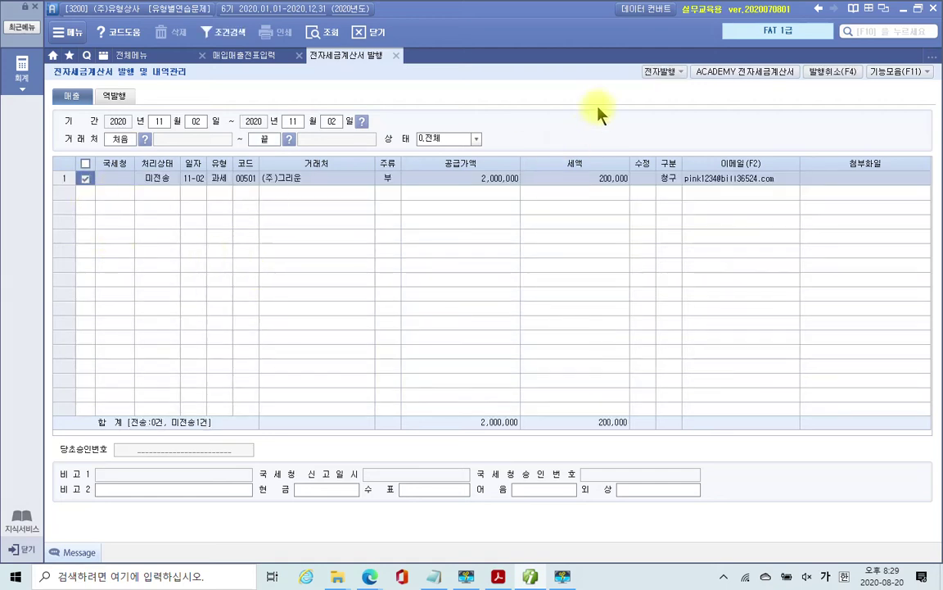
Issue the electronic tax invoice for the (주)그리운 sale, accepting the prefilled login.
left_click(652, 71)
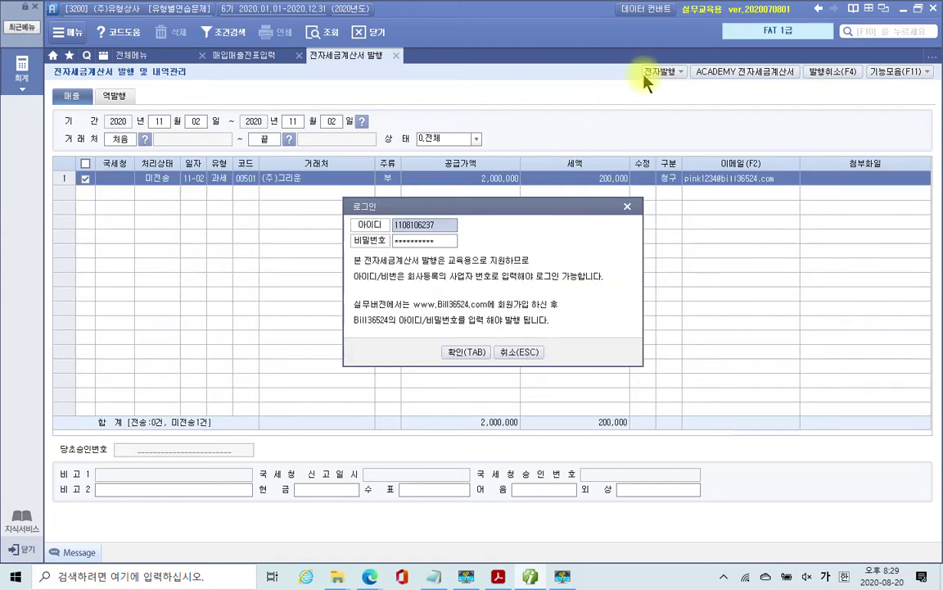
left_click(466, 353)
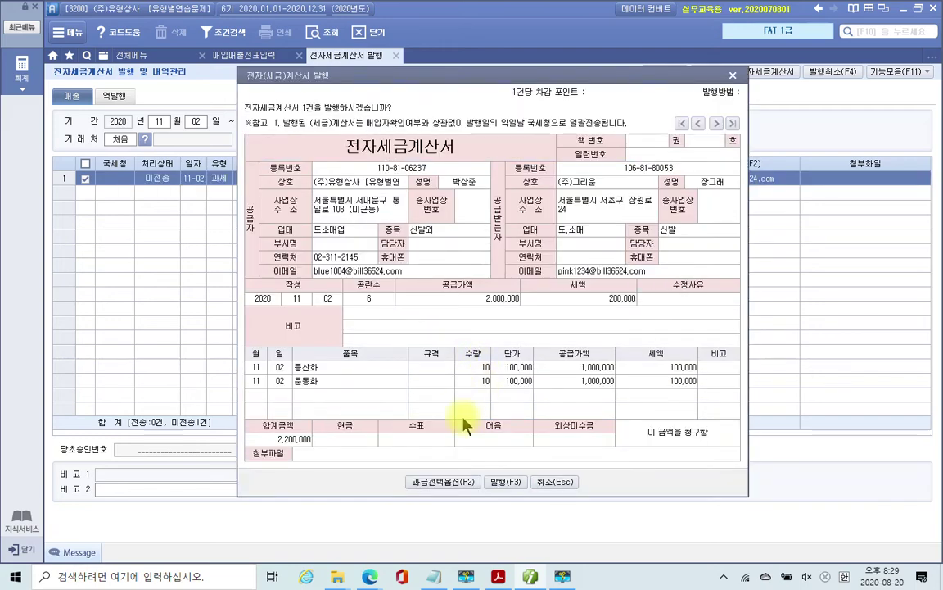
left_click(525, 488)
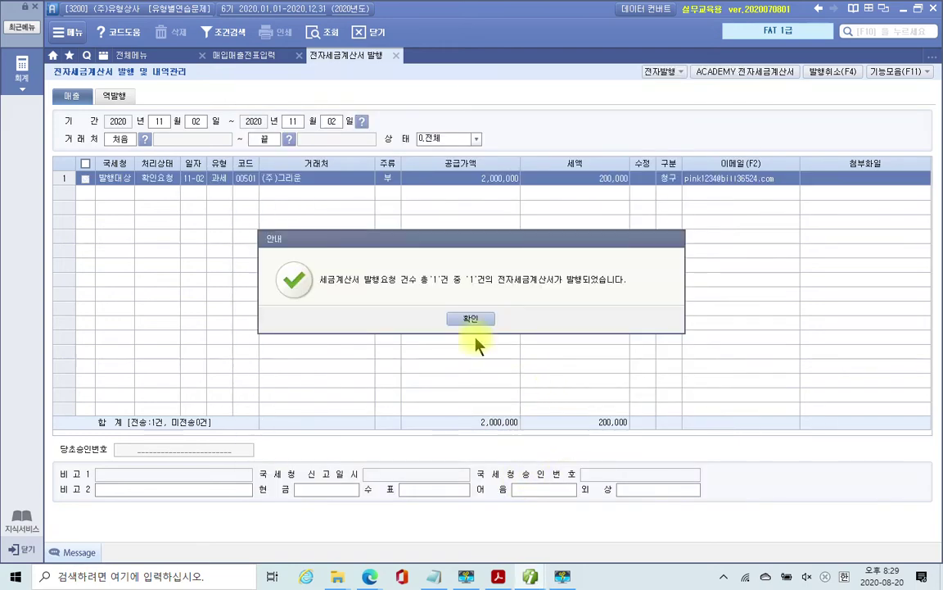
left_click(472, 319)
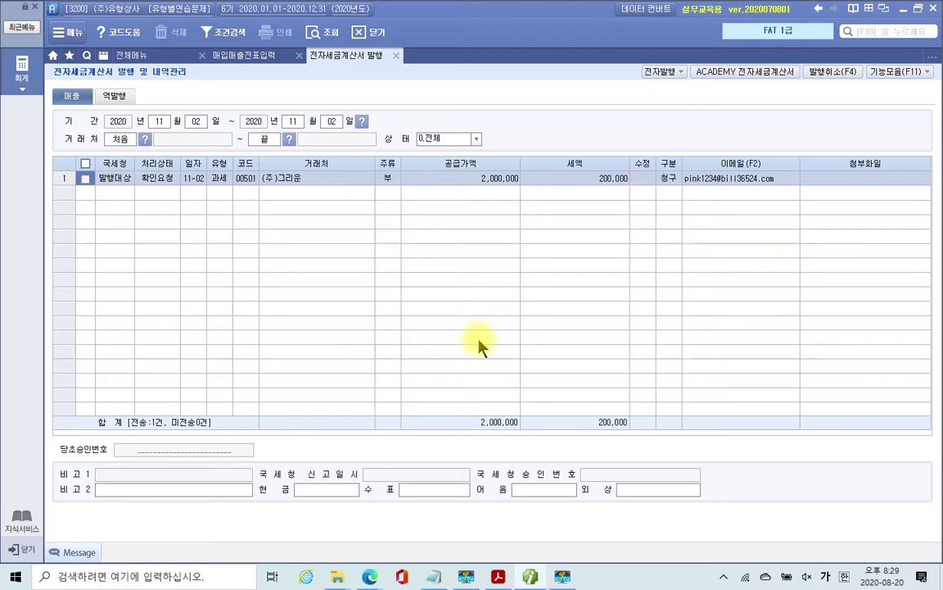
Sign in to the ACADEMY 전자세금계산서 site with the prefilled credentials and list the sales tax invoices with status 미전송.
left_click(729, 72)
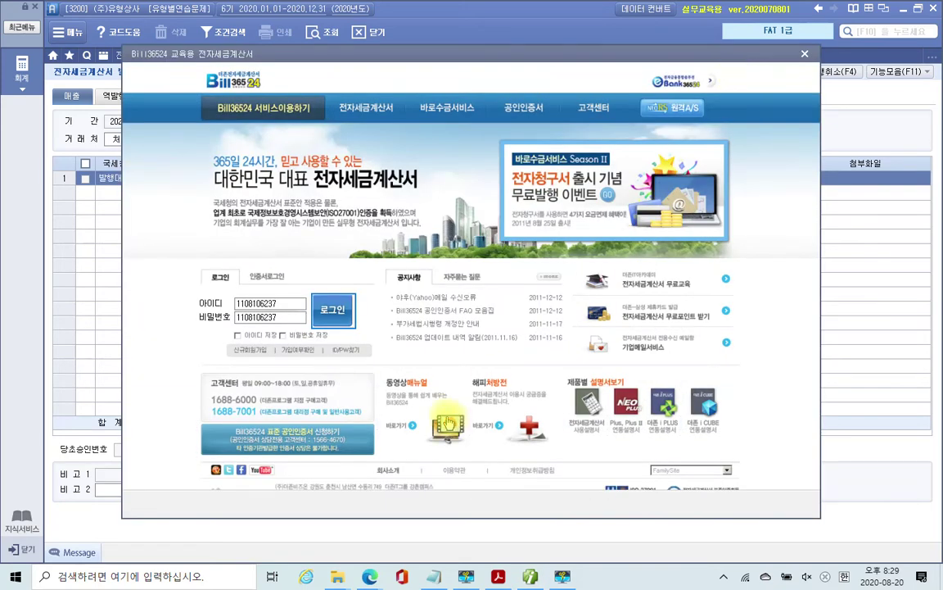
left_click(332, 315)
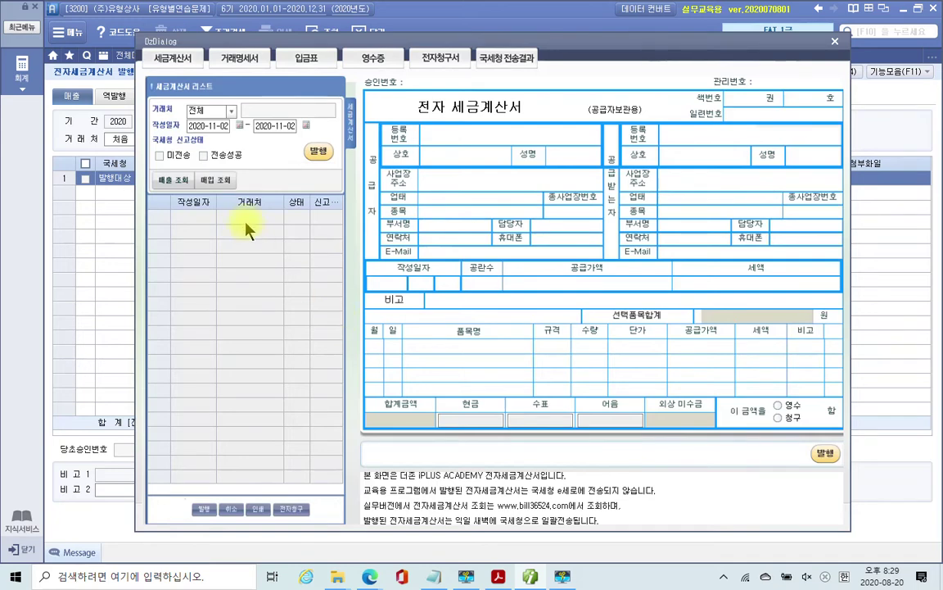
left_click(160, 156)
left_click(173, 180)
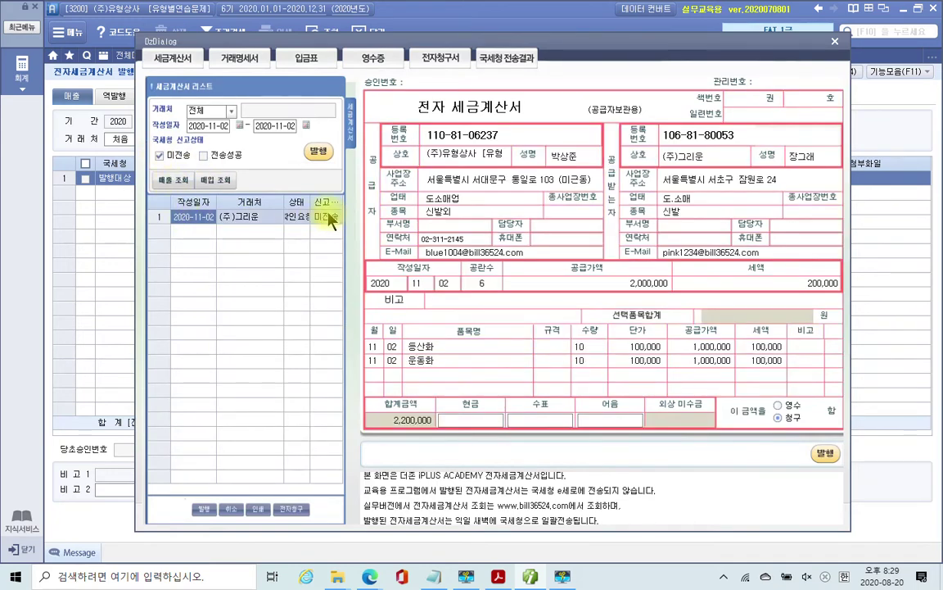
Issue the 미전송 tax invoice for (주)그리운 and close the tax invoice site.
left_click(317, 150)
left_click(469, 319)
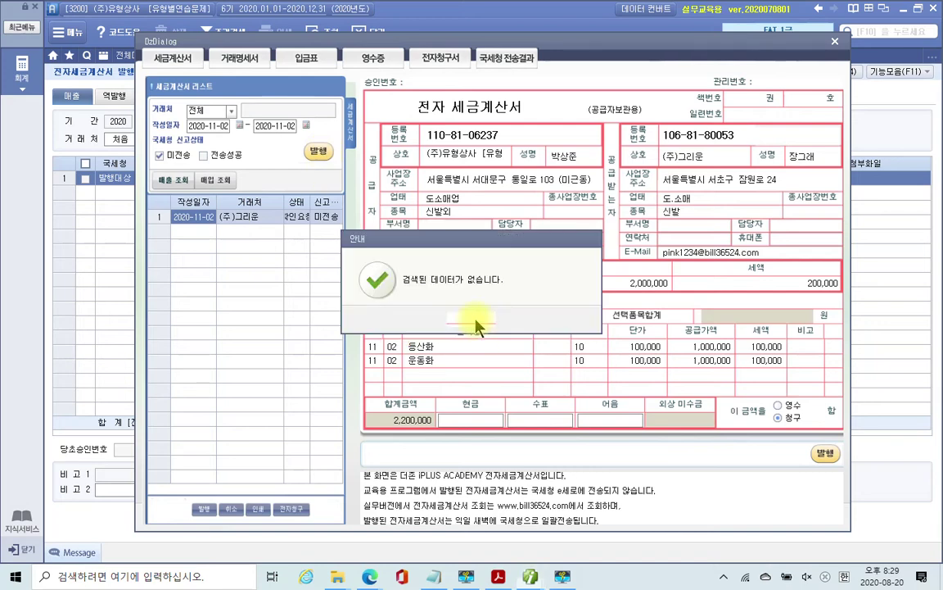
left_click(474, 320)
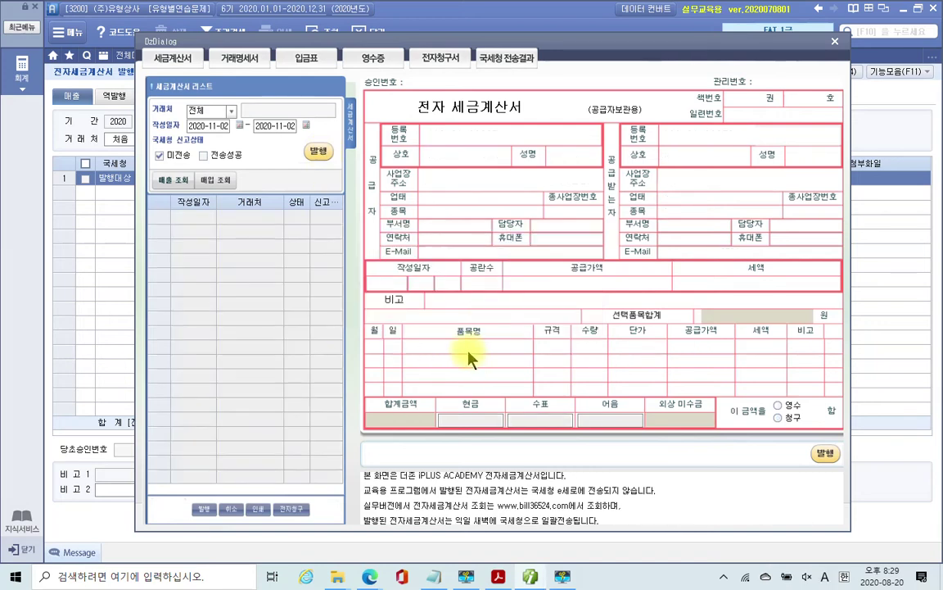
left_click_drag(578, 48, 556, 58)
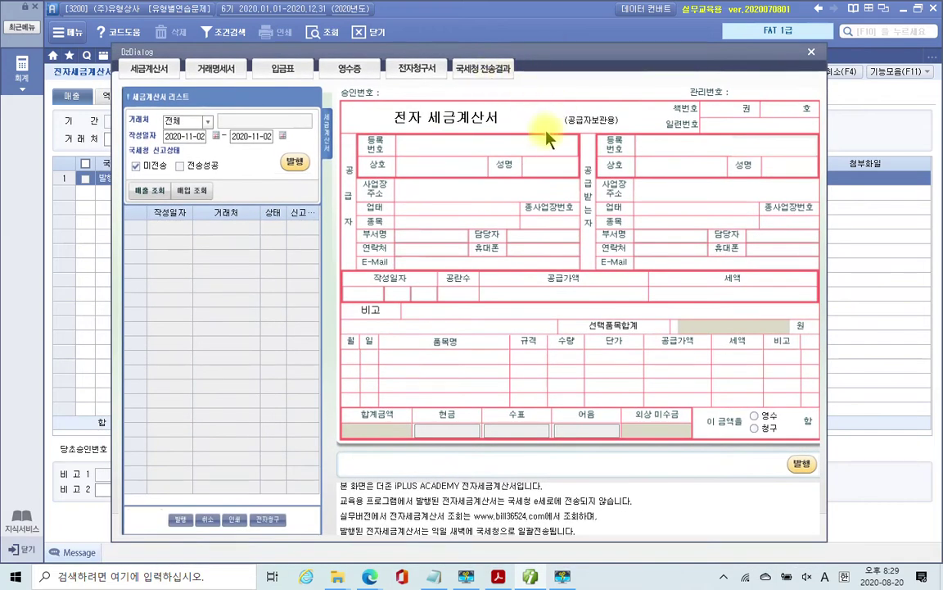
left_click(810, 53)
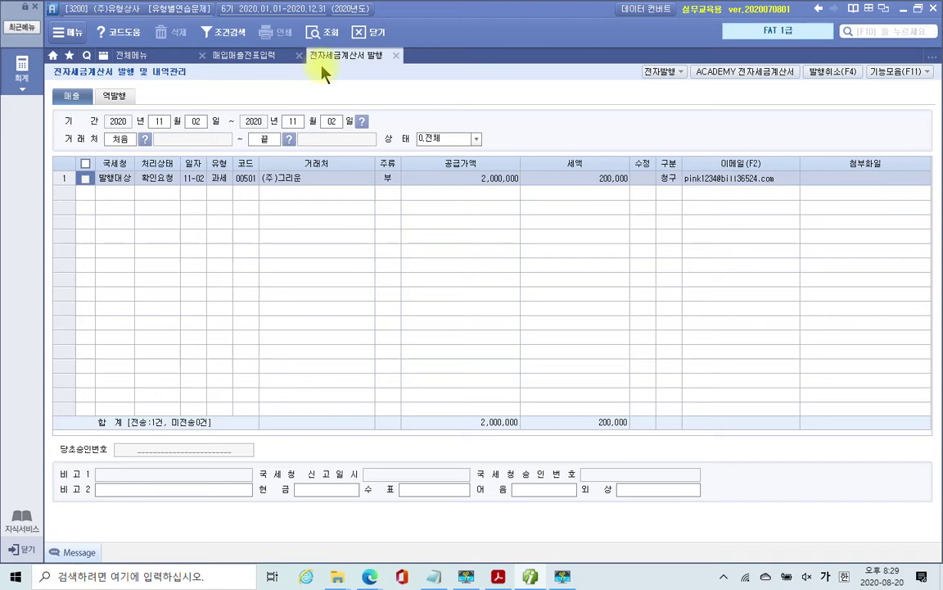
Return to 매입매출전표입력, reload the 11월 02일 vouchers and select the 등산화외 row to check its invoice status and journal entry.
left_click(395, 55)
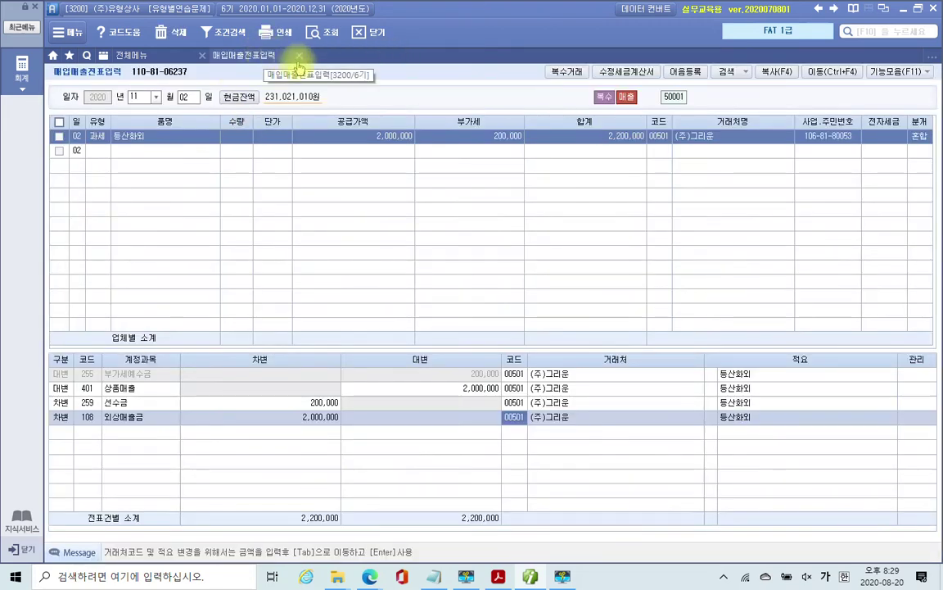
left_click(322, 32)
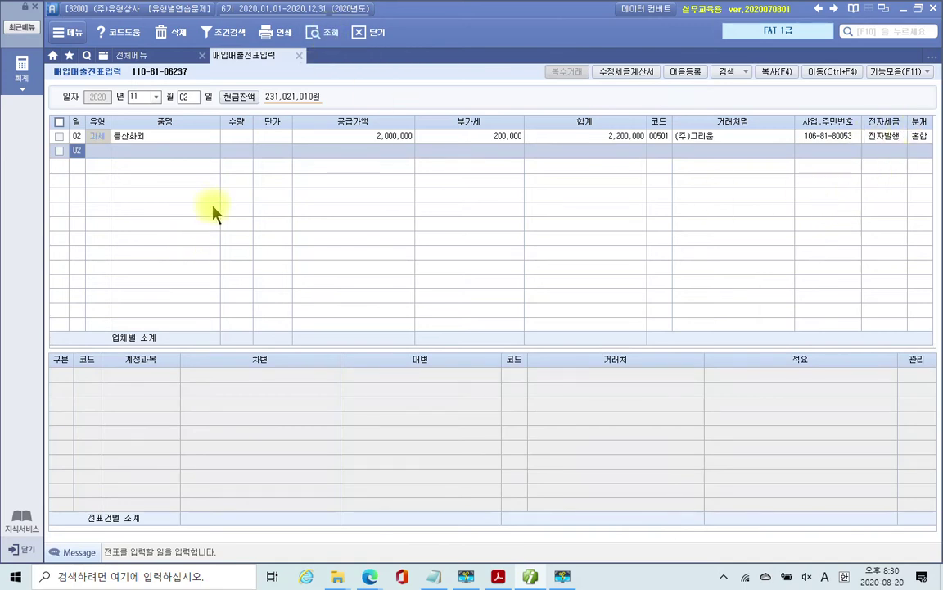
left_click(923, 138)
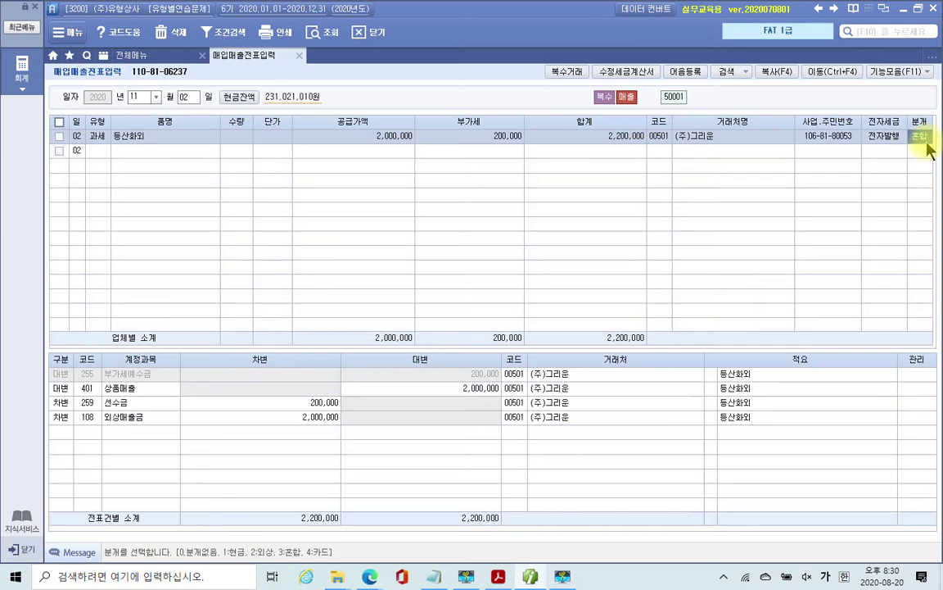
Switch to the PDF workbook in Adobe Acrobat Reader and read the 매출세금계산서(매출과세) problems, starting with 11월 03일.
left_click(530, 576)
scroll(343, 362, "down", 5)
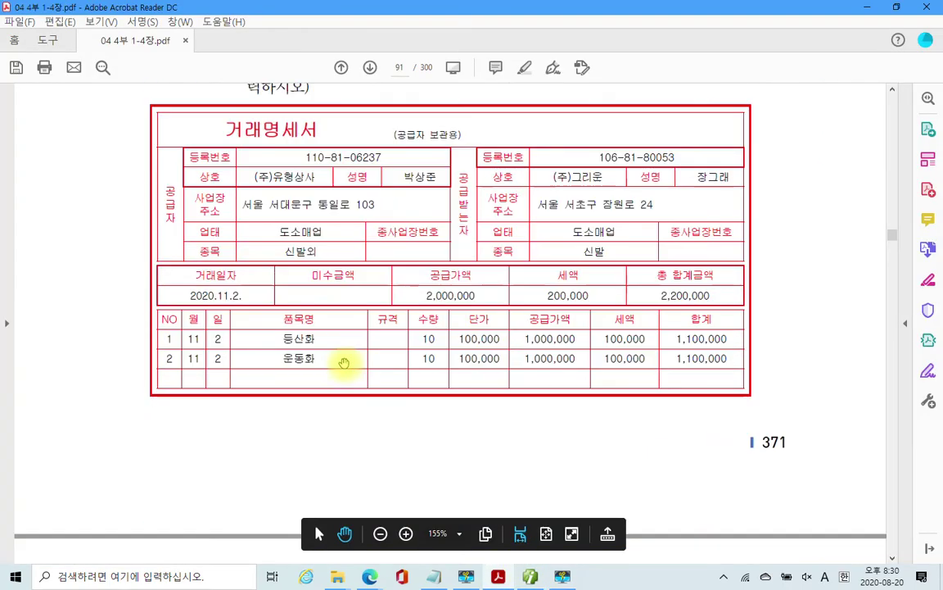
scroll(259, 350, "down", 5)
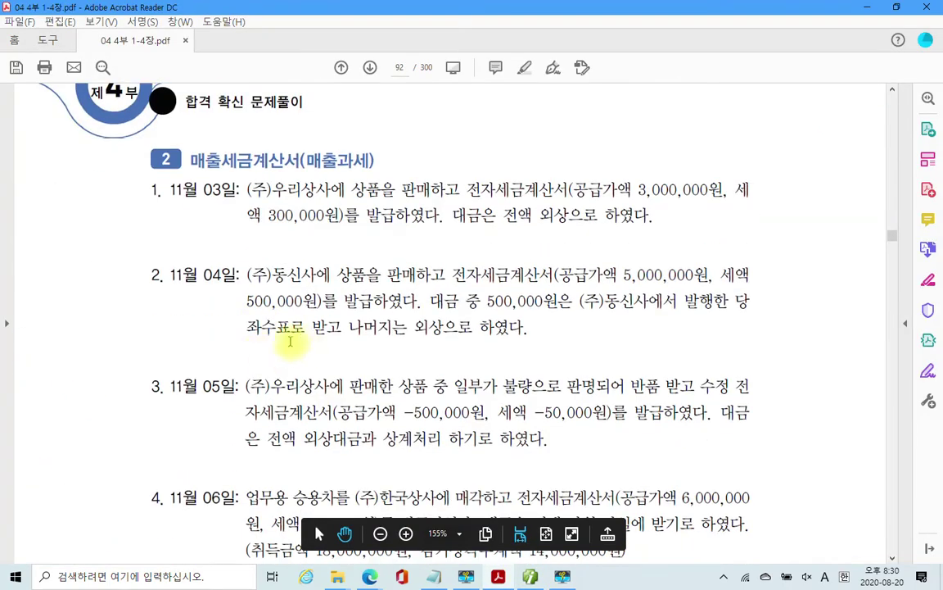
scroll(218, 337, "down", 1)
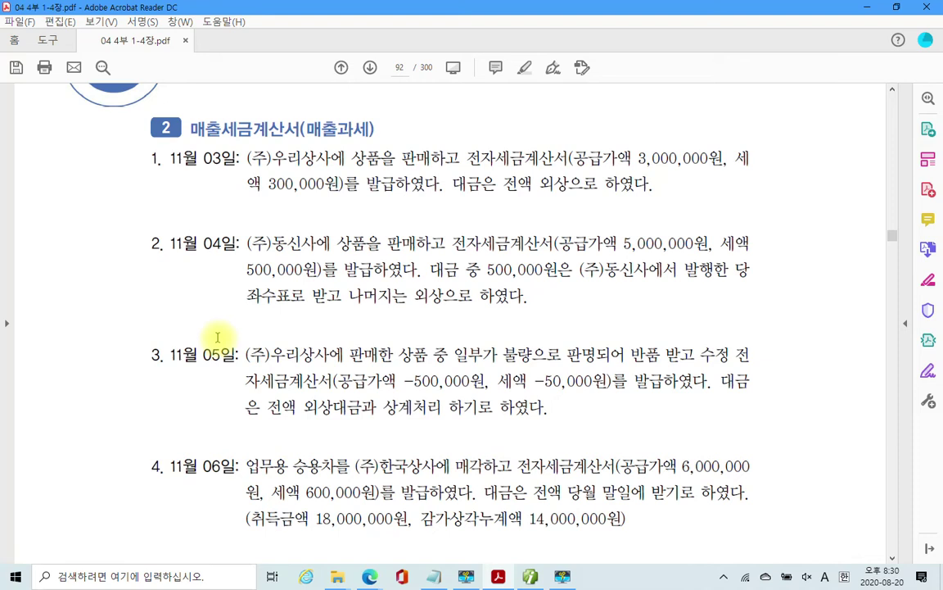
mouse_move(504, 203)
left_mouse_down()
mouse_move(498, 151)
mouse_move(537, 211)
left_mouse_up()
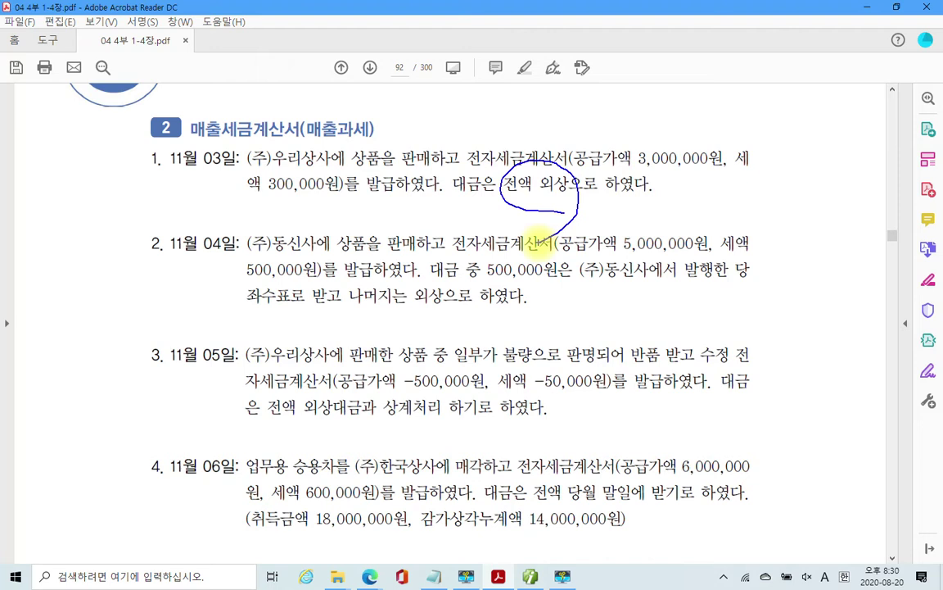
mouse_move(471, 148)
left_mouse_down()
mouse_move(483, 164)
mouse_move(565, 164)
mouse_move(532, 139)
mouse_move(457, 141)
left_mouse_up()
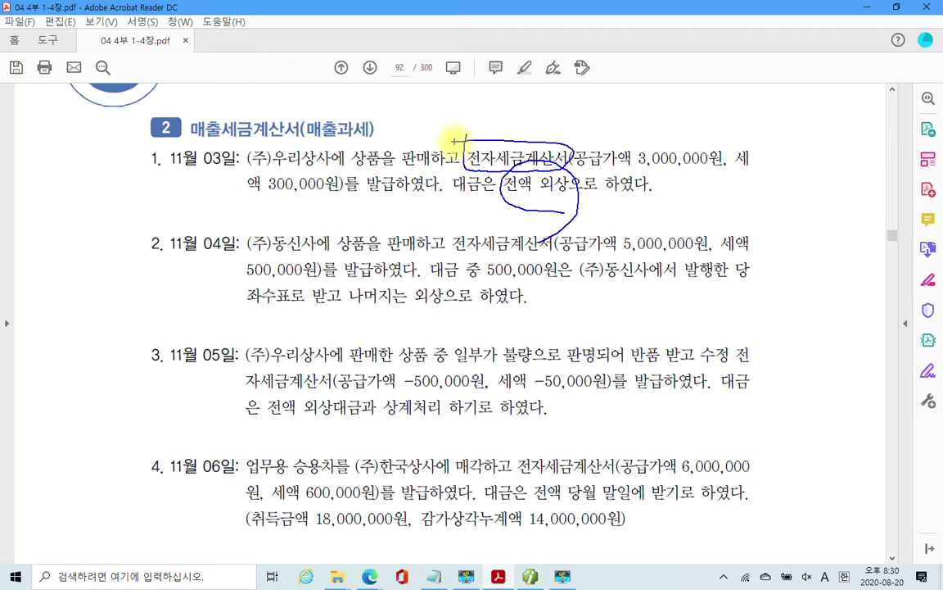
left_click_drag(573, 123, 583, 128)
left_click_drag(594, 90, 587, 114)
left_click(586, 123)
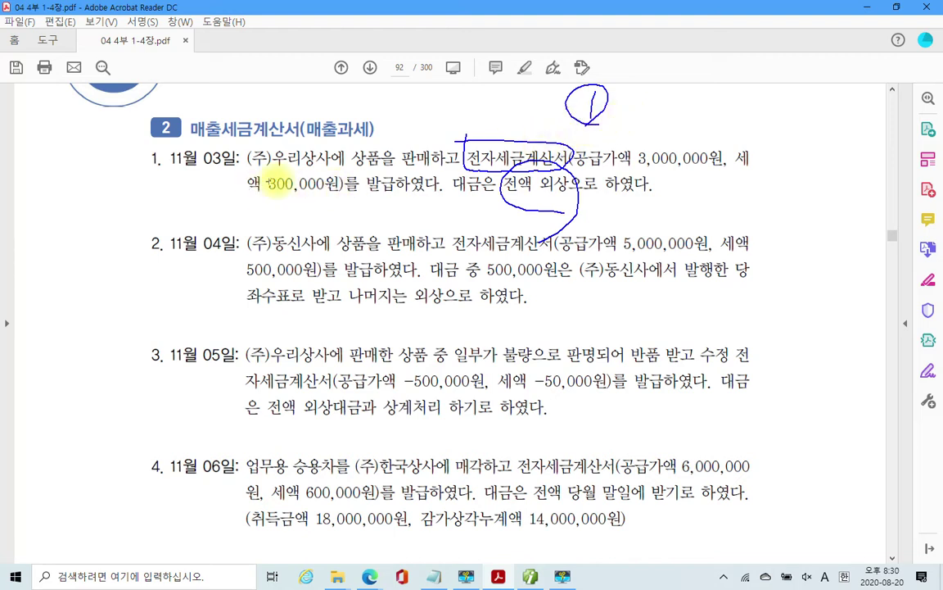
left_click_drag(314, 171, 431, 170)
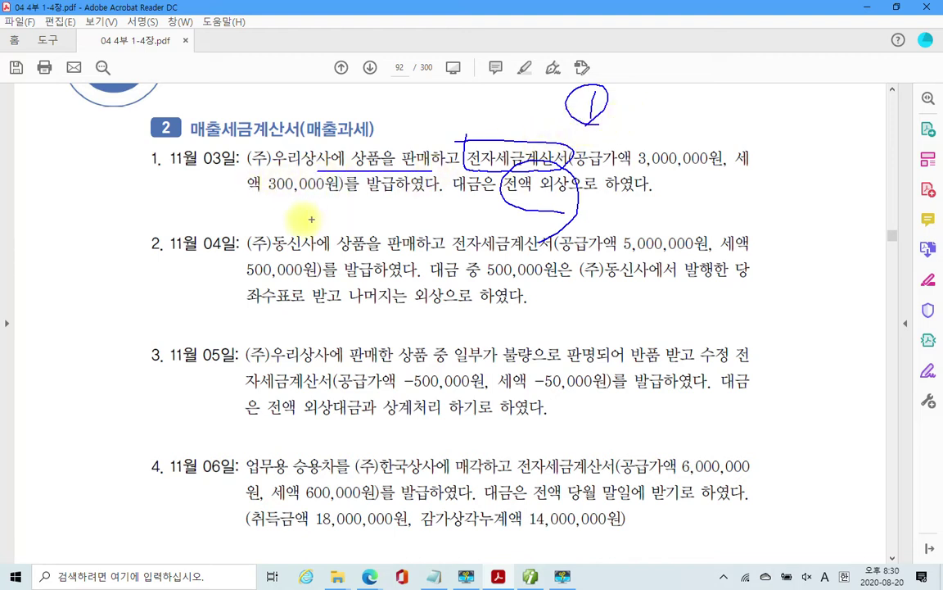
left_click_drag(462, 171, 574, 168)
left_click_drag(108, 154, 97, 179)
left_click_drag(131, 147, 115, 173)
key("Escape")
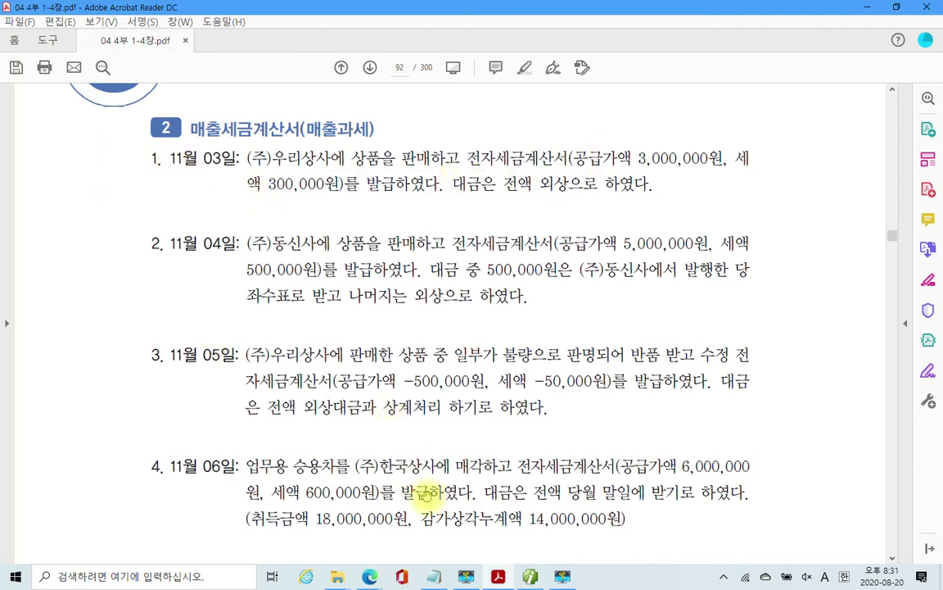
Switch back to the accounting program and start a sales voucher for 11월 03일 with type 11 (과세).
left_click(524, 577)
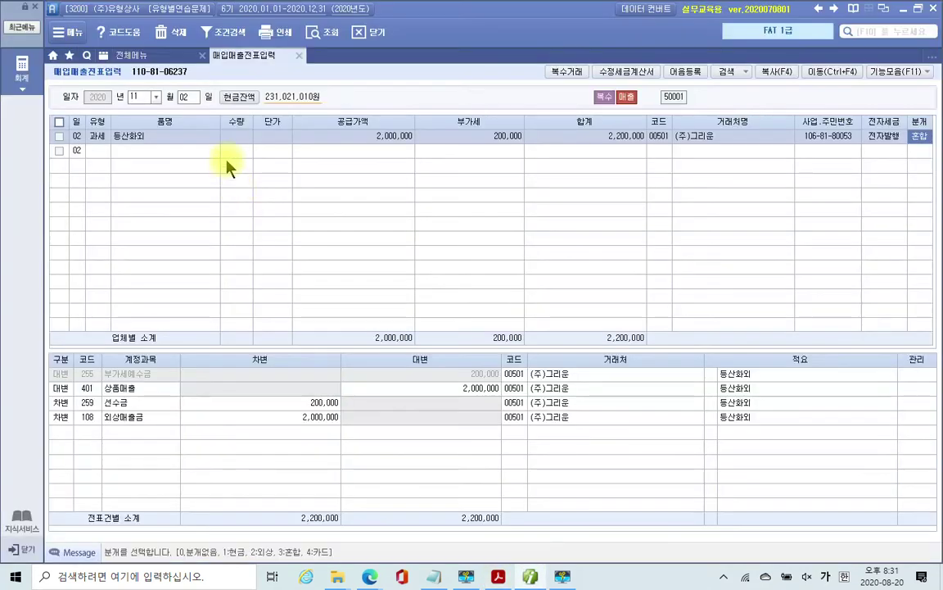
left_click(187, 97)
type("03")
key("Return")
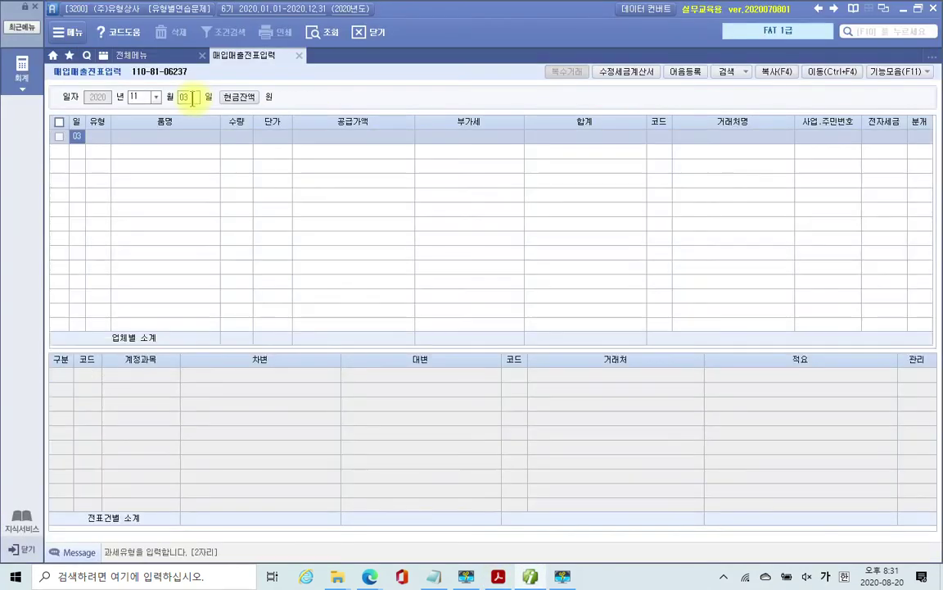
key("Return")
type("11")
key("Return")
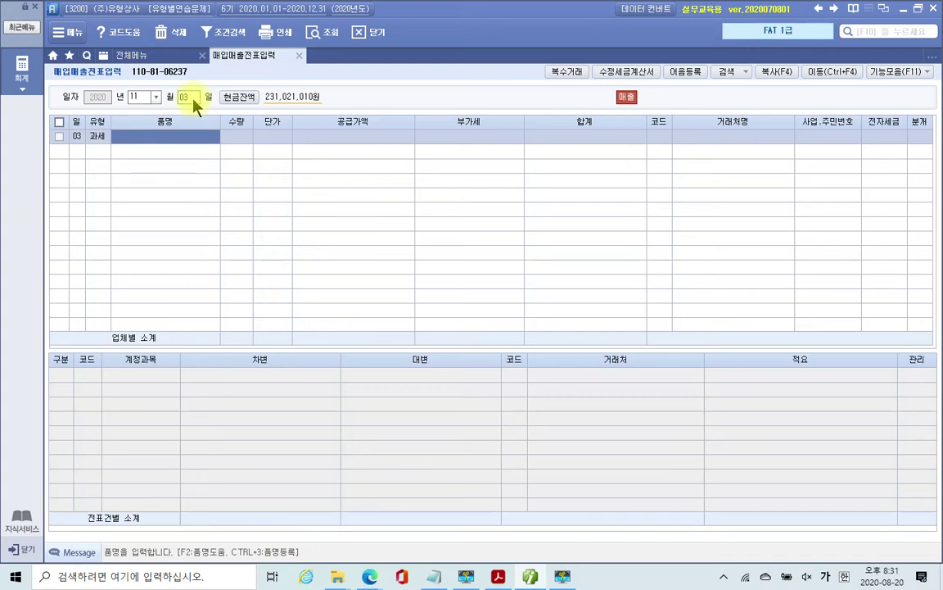
Enter 상품 as the item name and 3,000,000 as the supply value, leaving quantity and unit price blank.
type("상품")
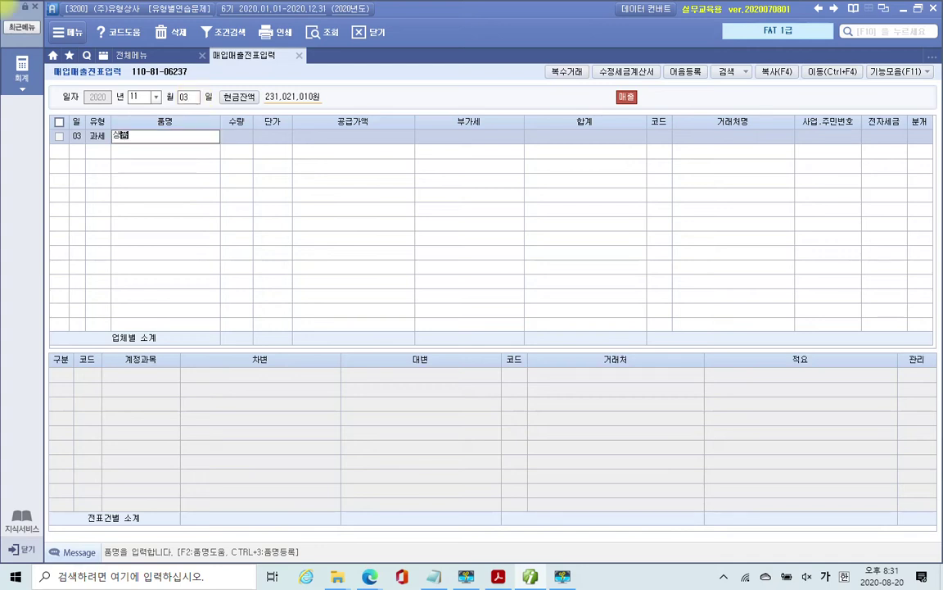
key("Return")
key("Return")
key("Return")
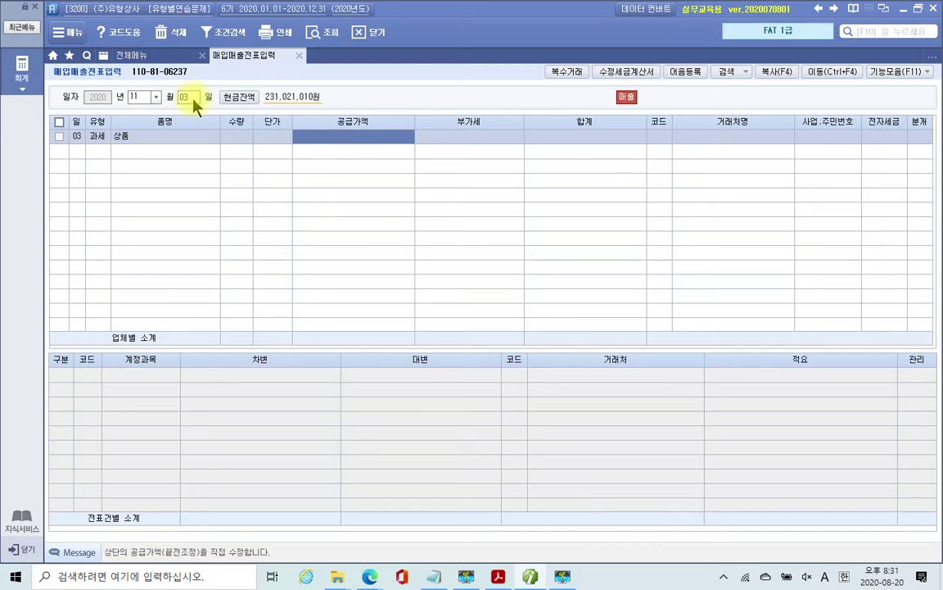
type("3000000")
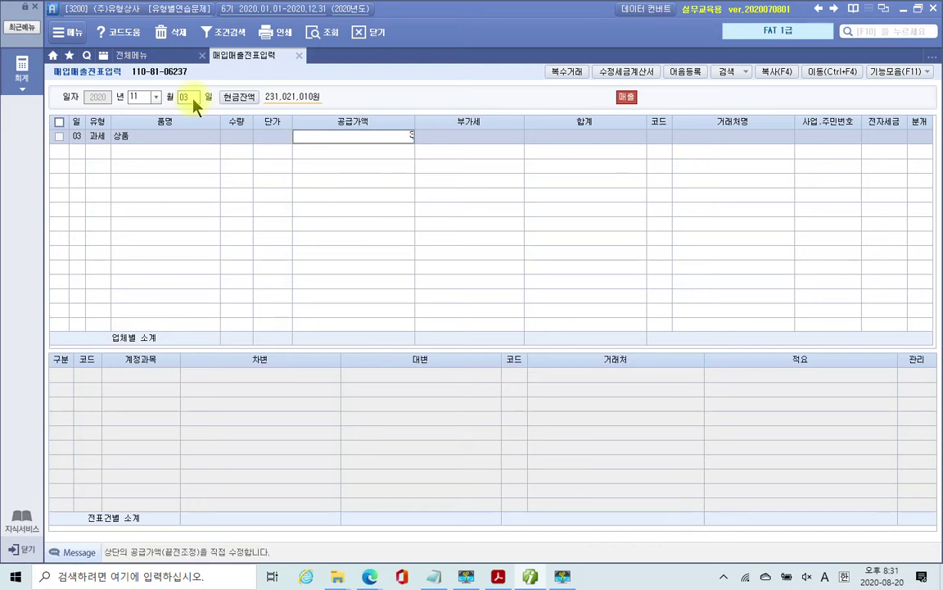
key("Return")
key("Return")
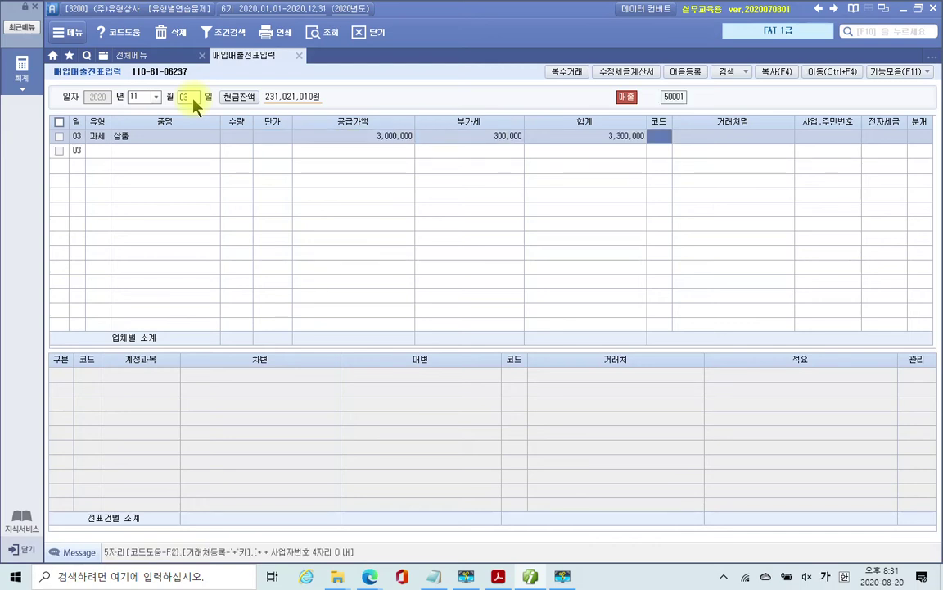
Assign (주)우리상사 as the customer of the 11월 03일 sale, mark it 전자입력 and set the journal type to 2 (외상).
type("우리")
key("Return")
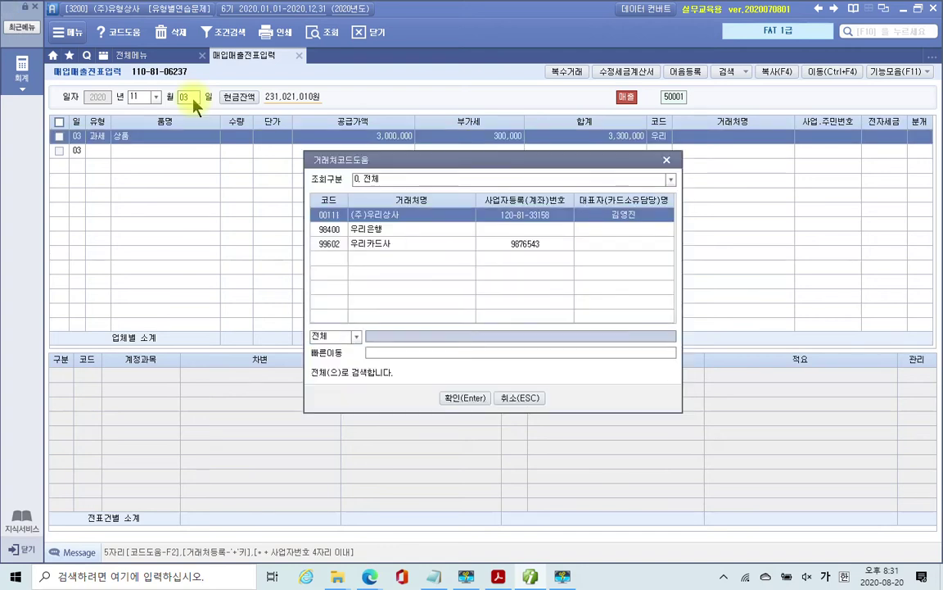
key("Return")
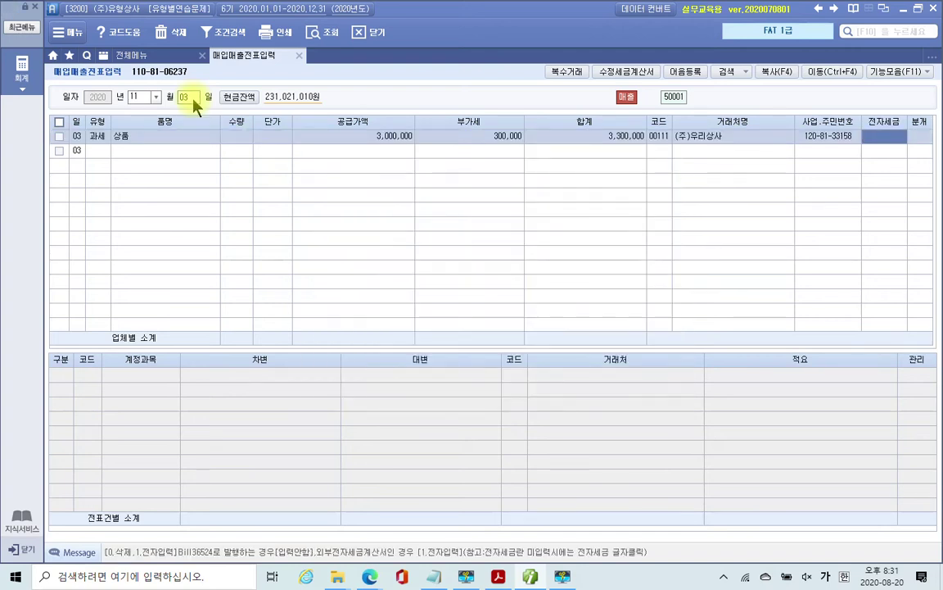
type("1")
key("Return")
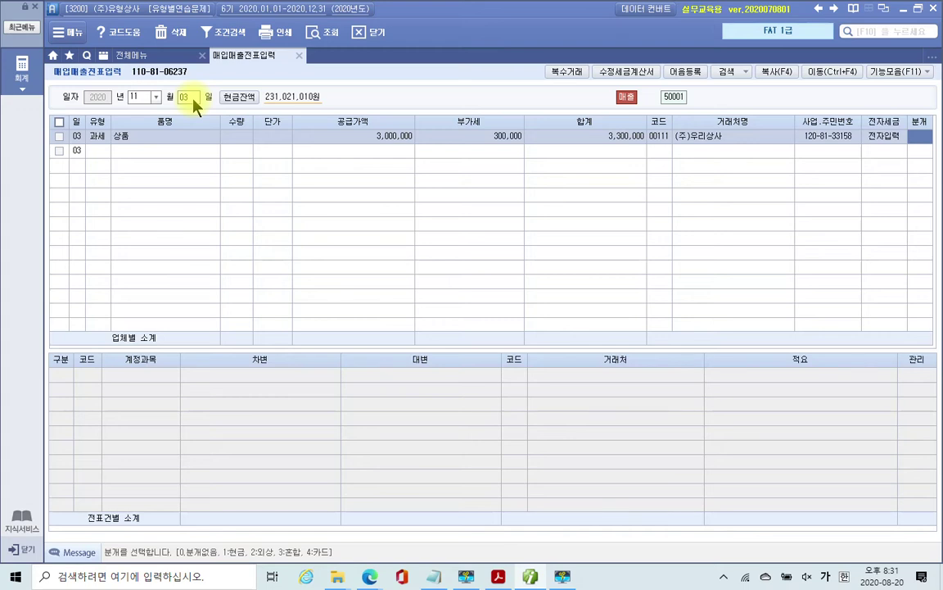
type("2")
key("Return")
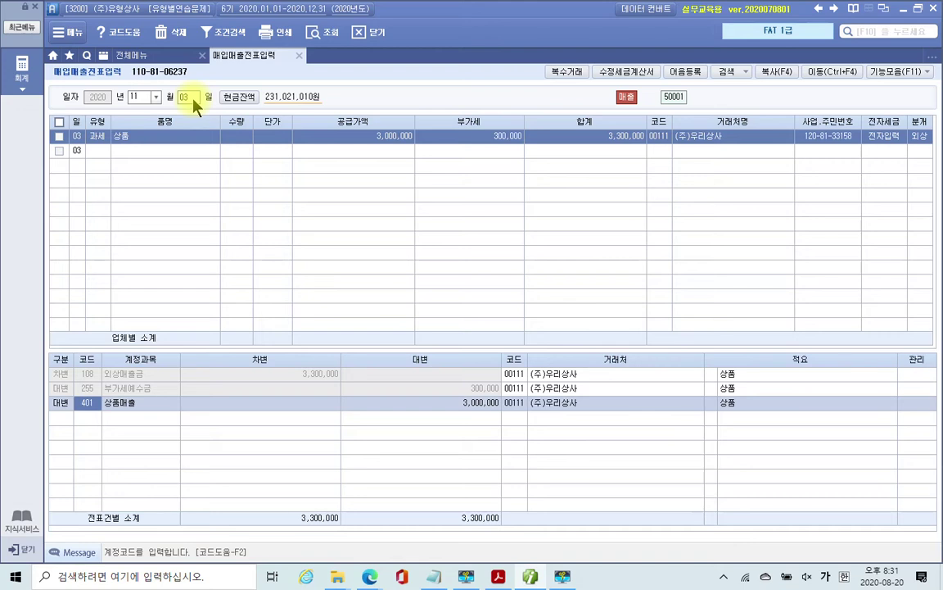
Open 세금계산서합계표 for October to December 2020, review the sales tax invoice summary by customer, and close it.
left_click(133, 54)
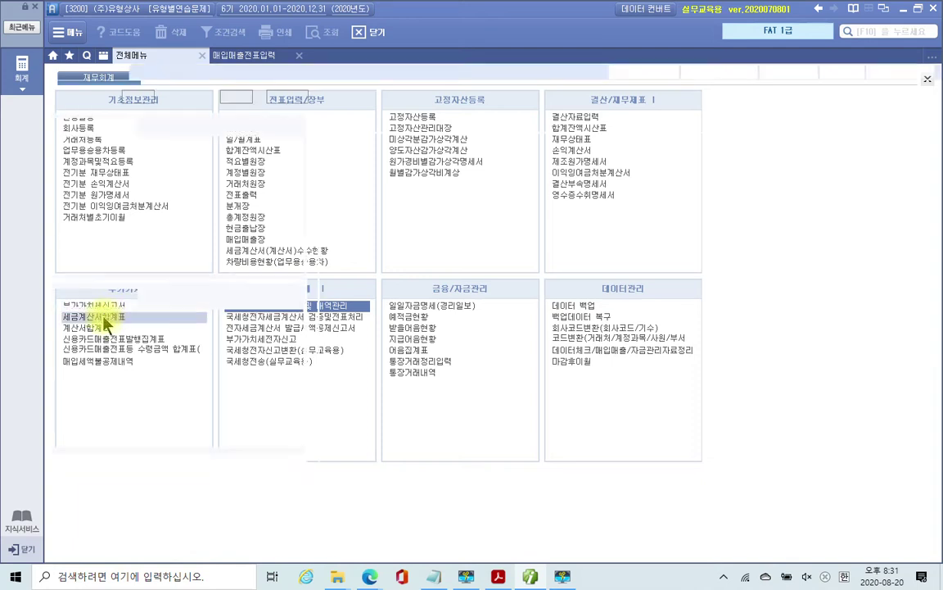
left_click(104, 319)
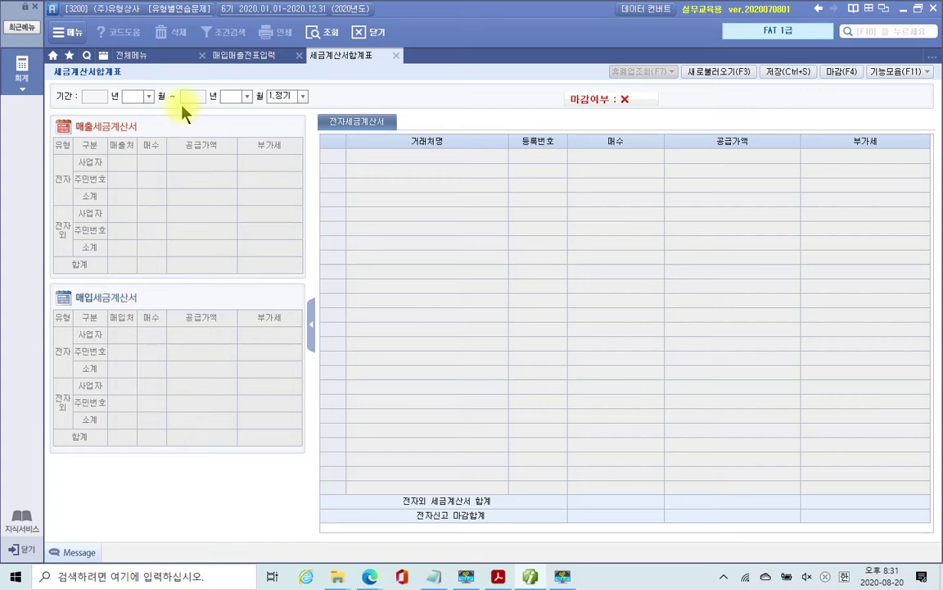
type("10")
type("12")
key("Return")
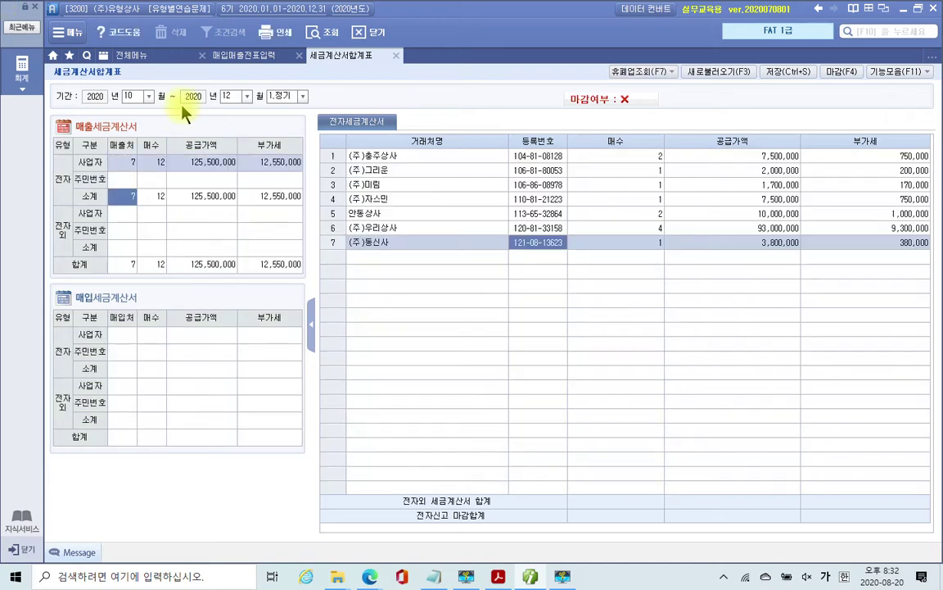
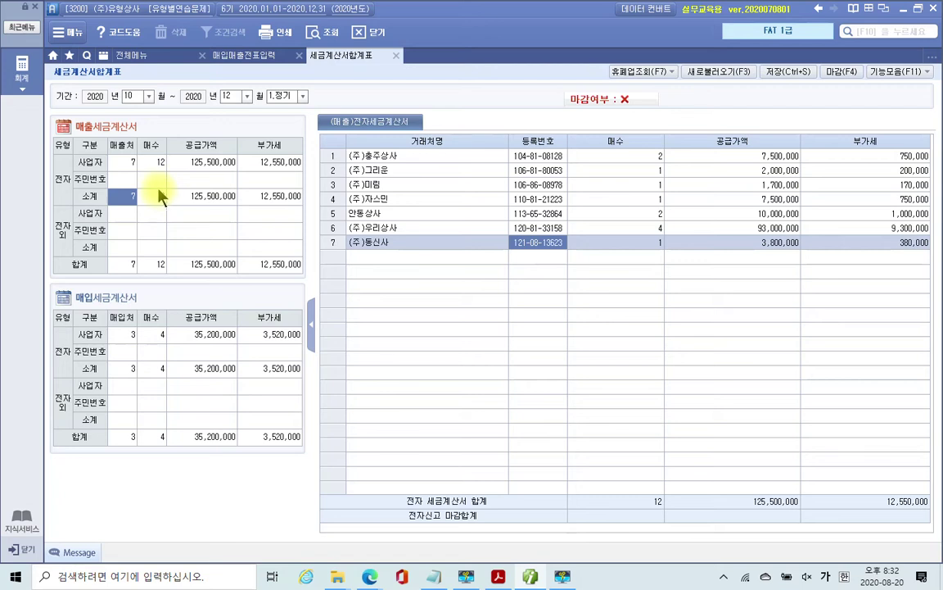
left_click(410, 243)
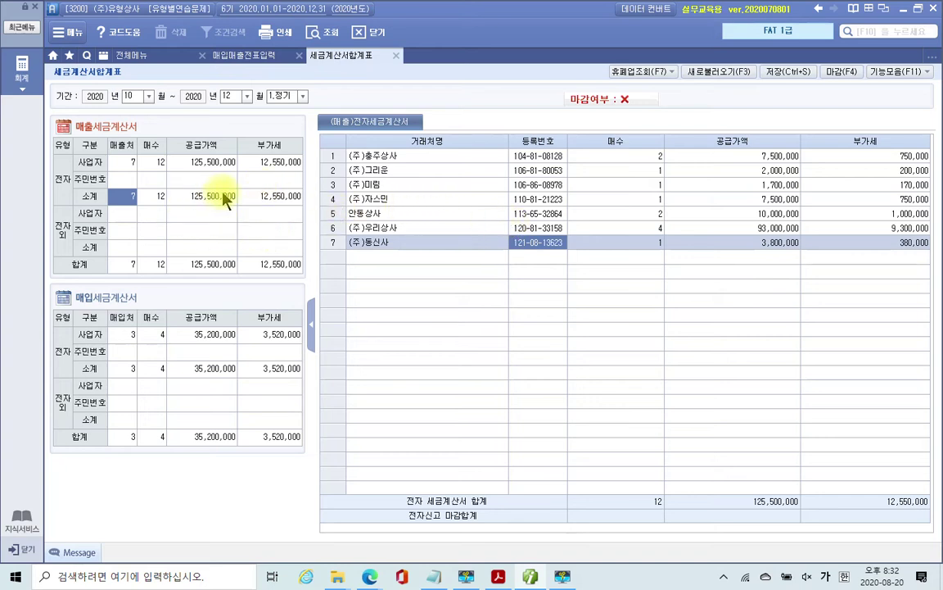
left_click(396, 56)
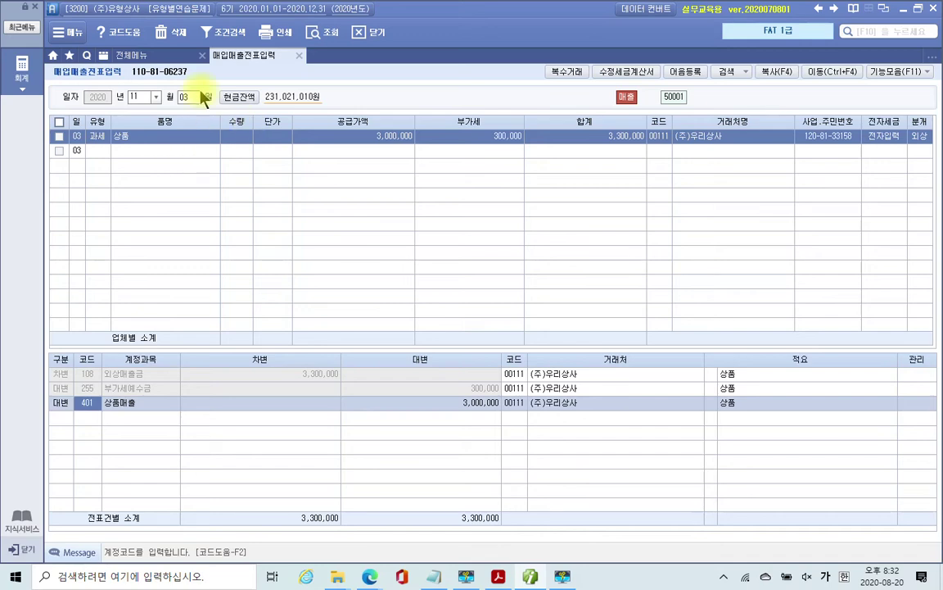
Reopen 세금계산서합계표 and examine the invoice count for (주)우리상사 and the supply value and VAT for (주)그리운.
left_click(161, 58)
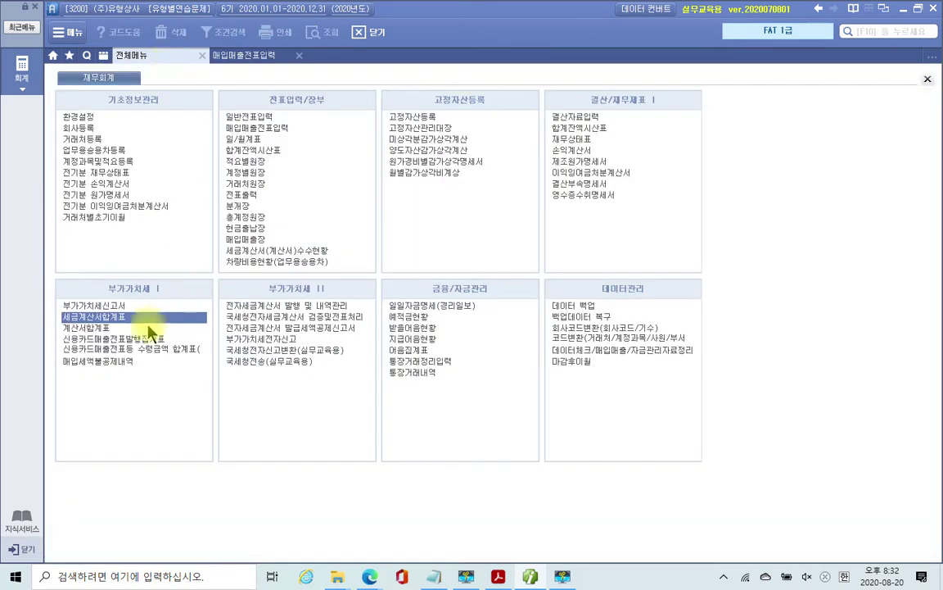
left_click(136, 321)
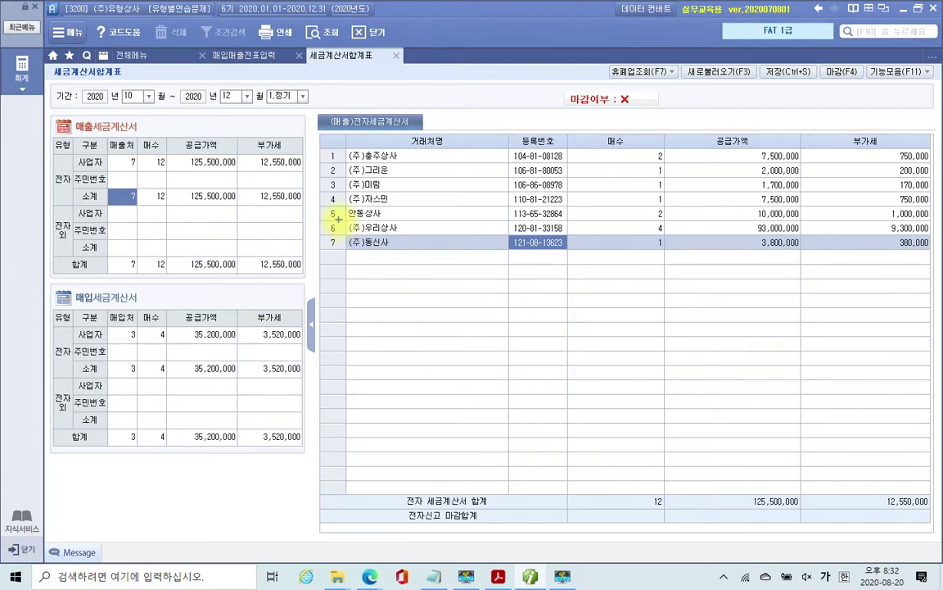
mouse_move(338, 221)
left_mouse_down()
mouse_move(664, 245)
mouse_move(626, 243)
mouse_move(690, 221)
left_mouse_up()
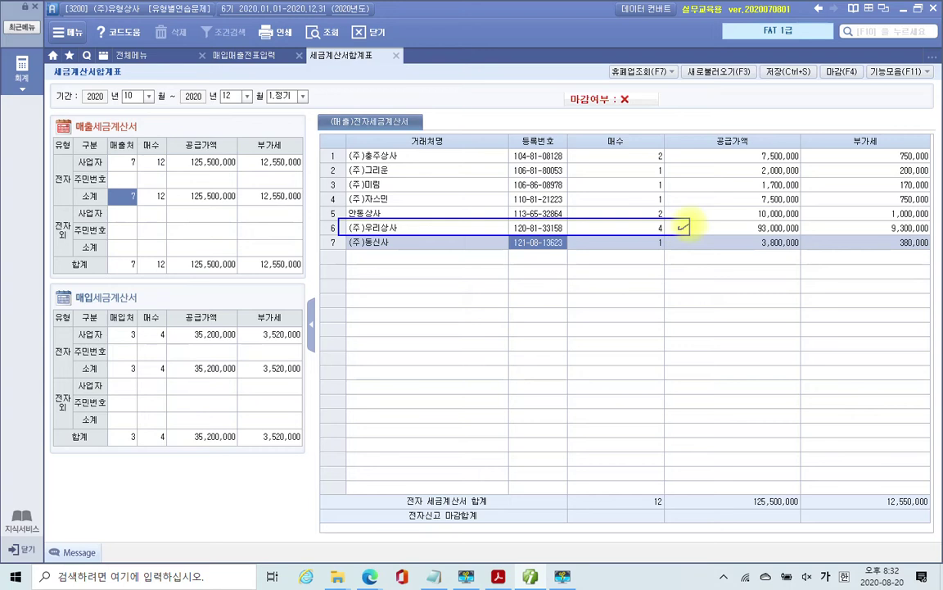
mouse_move(331, 170)
left_mouse_down()
mouse_move(525, 193)
mouse_move(805, 200)
mouse_move(938, 186)
left_mouse_up()
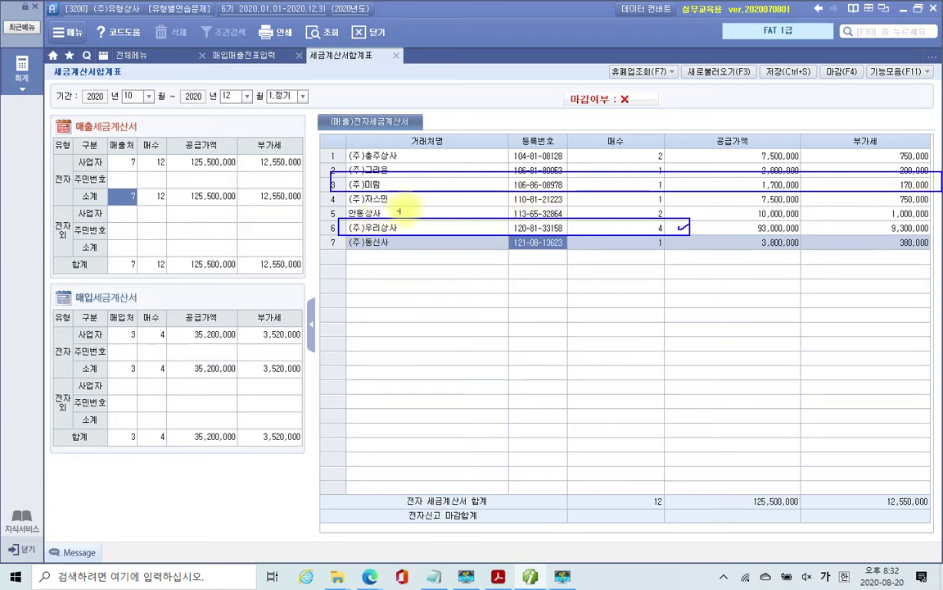
left_click_drag(697, 174, 864, 173)
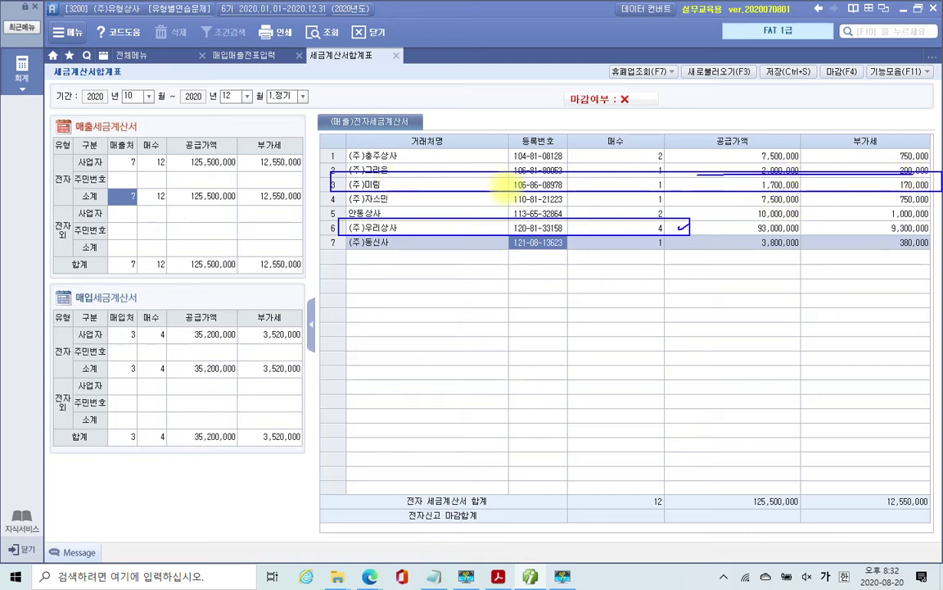
left_click_drag(322, 163, 935, 179)
key("Escape")
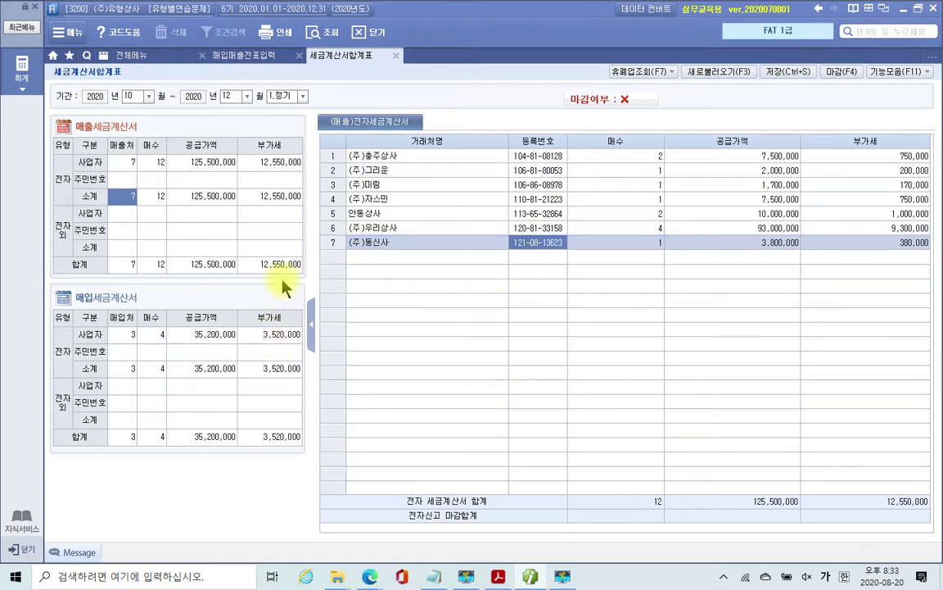
Return to 매입매출전표입력, switch to the PDF workbook in Adobe Acrobat Reader and read the 11월 04일 problem's invoice and payment terms.
left_click(233, 53)
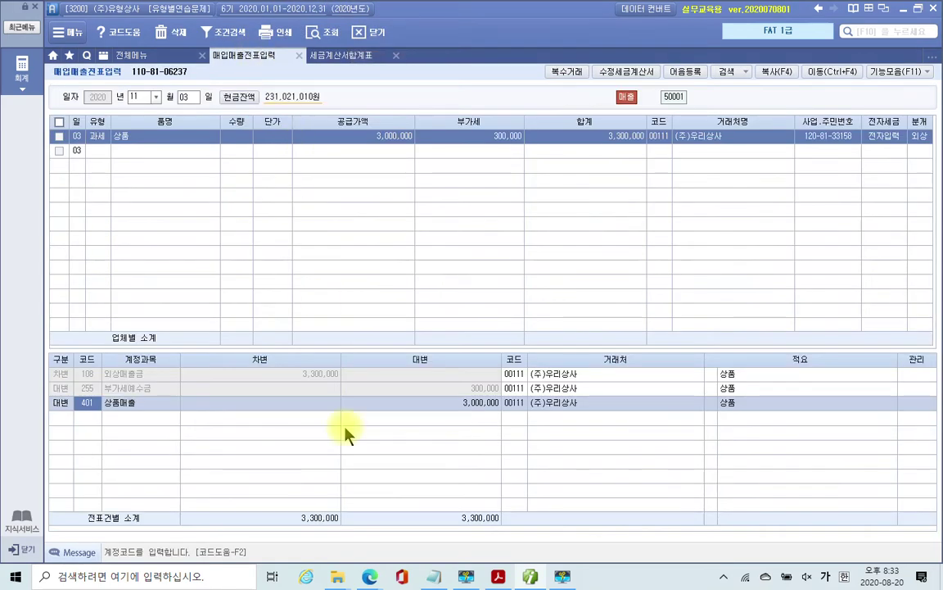
left_click(498, 578)
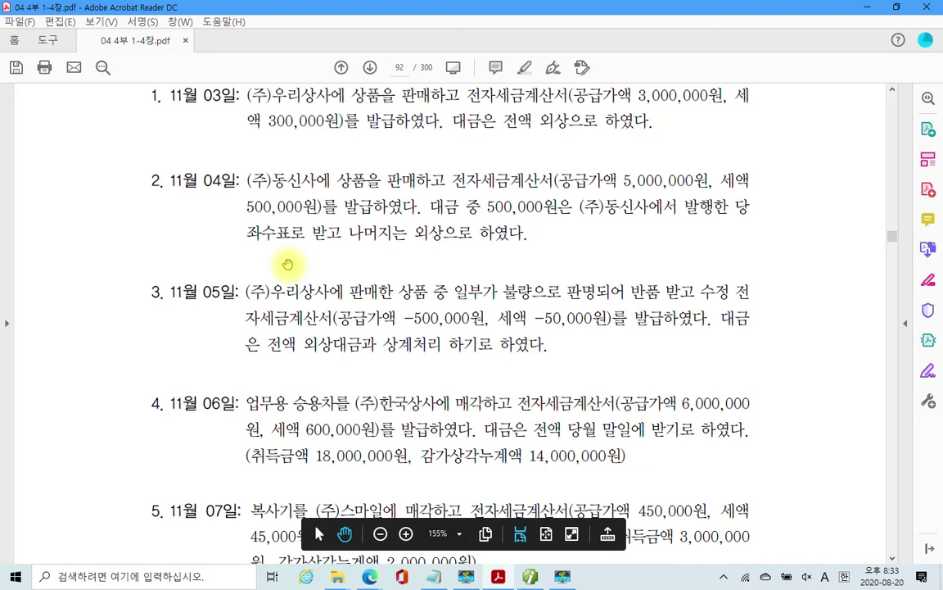
left_click_drag(446, 168, 450, 205)
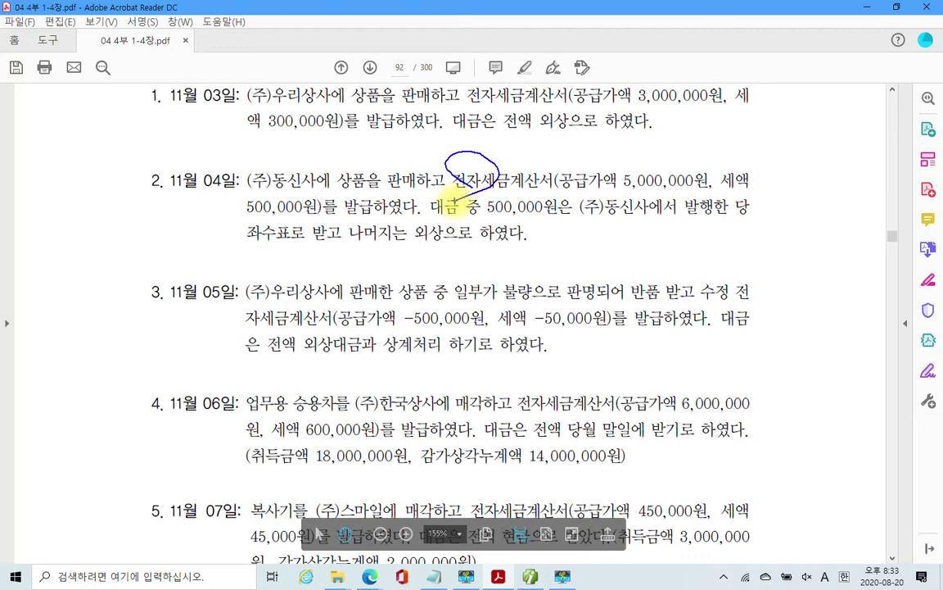
mouse_move(216, 251)
left_mouse_down()
mouse_move(313, 247)
mouse_move(257, 258)
mouse_move(266, 269)
mouse_move(299, 270)
mouse_move(317, 258)
mouse_move(325, 287)
left_mouse_up()
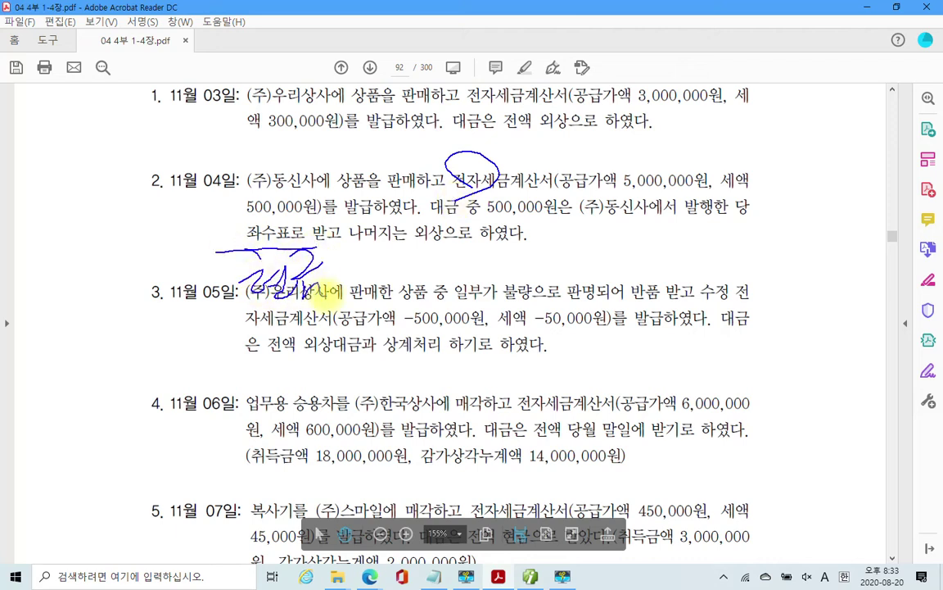
left_click_drag(402, 256, 492, 246)
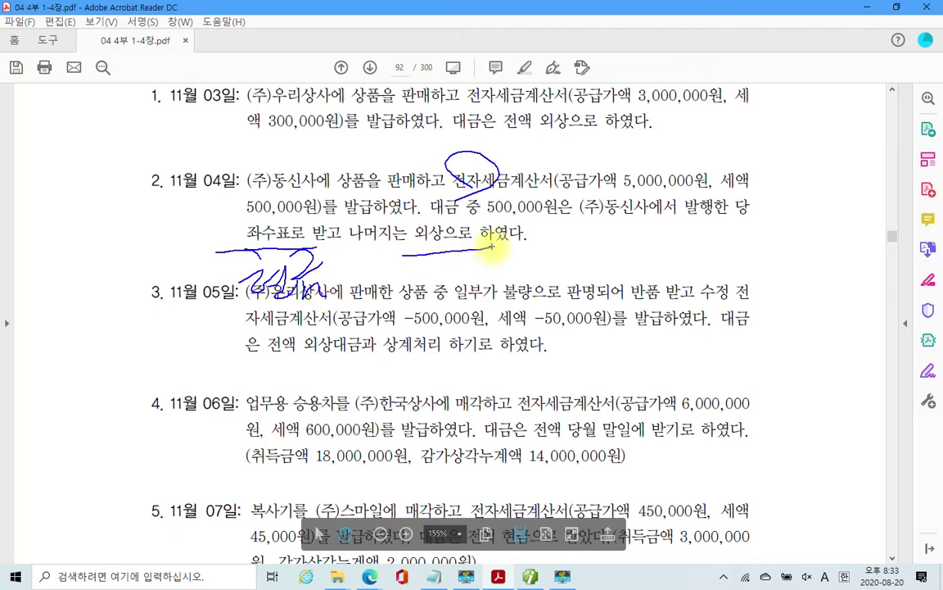
key("Escape")
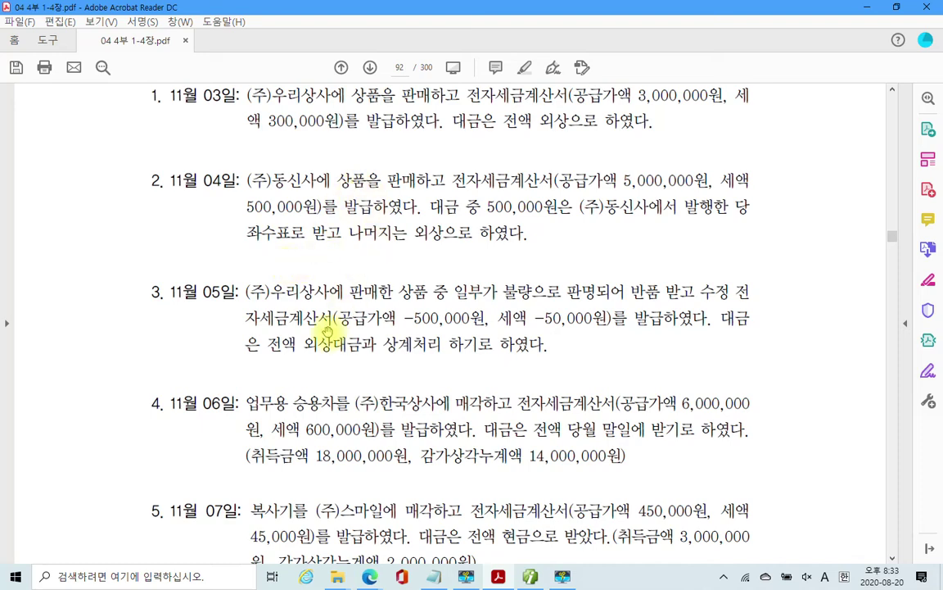
Switch back to the accounting program and start a sales voucher for 11월 04일 with type 11 (과세).
key("alt+Tab")
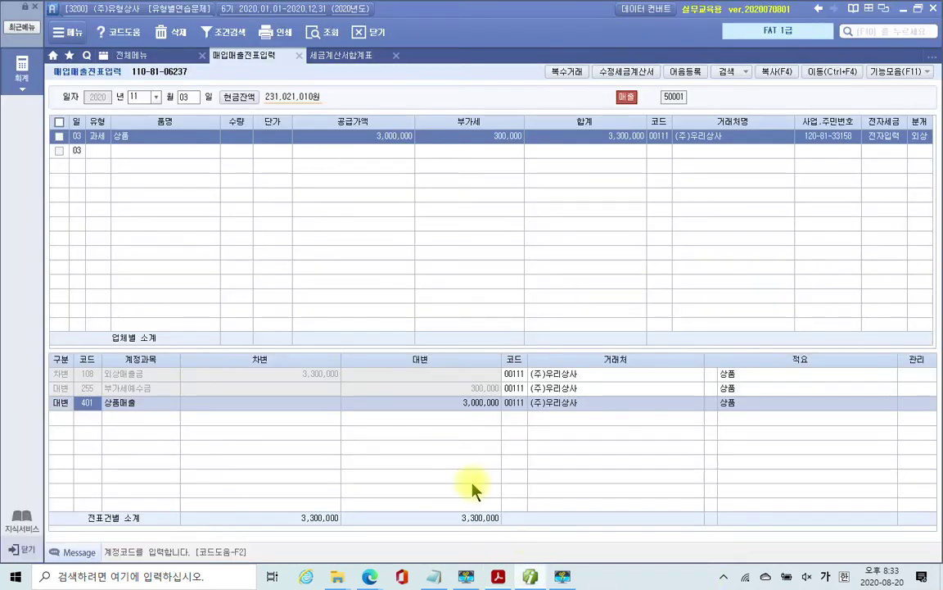
left_click(186, 98)
type("04")
key("Return")
key("Return")
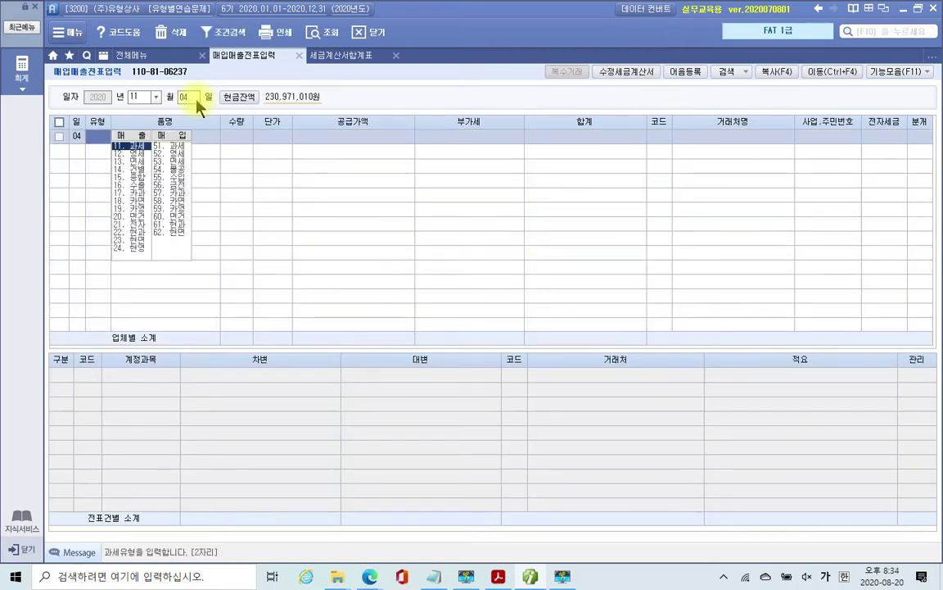
type("11")
key("Return")
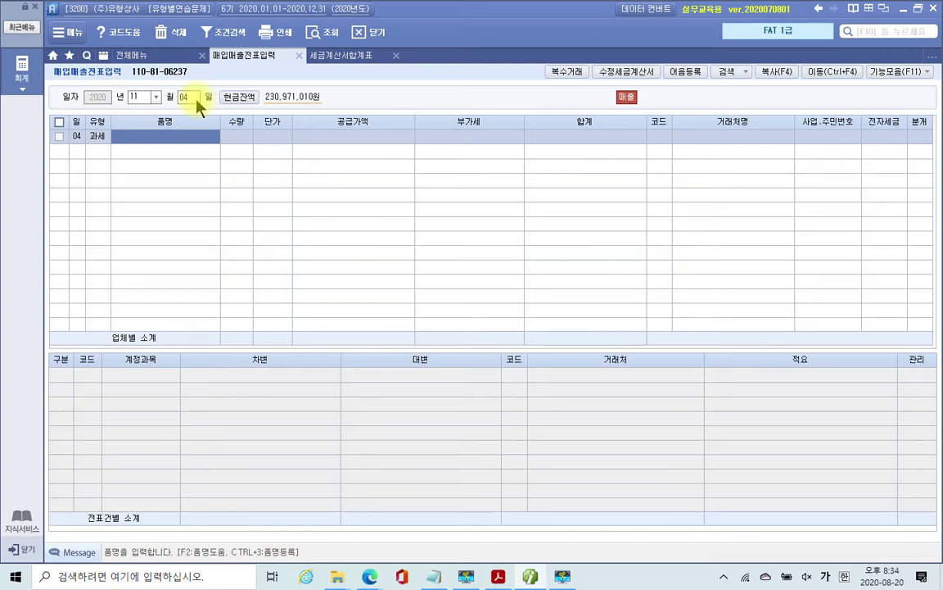
Enter 상품 as the item name and 5,000,000 as the supply value, leaving quantity and unit price blank.
type("상품")
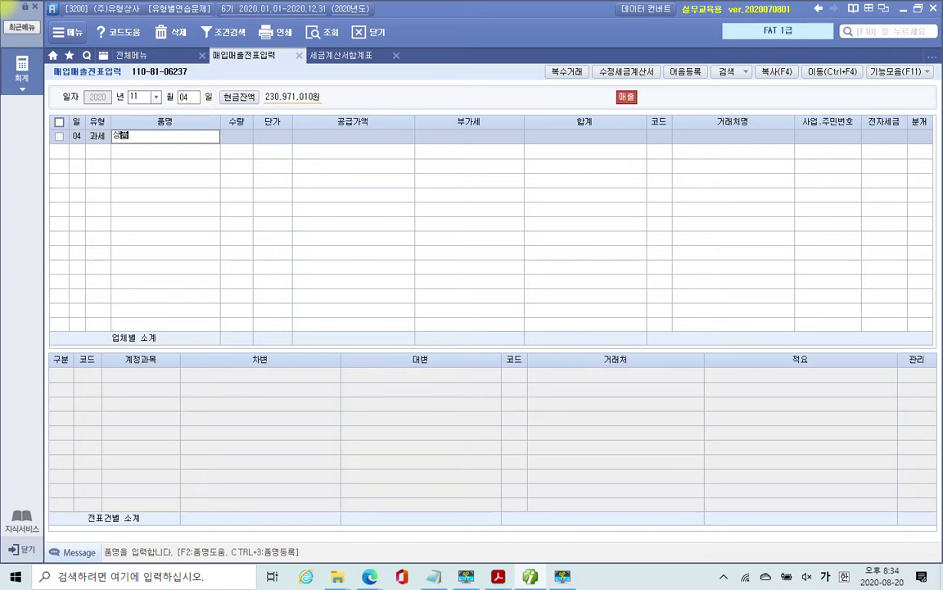
key("Return")
key("Return")
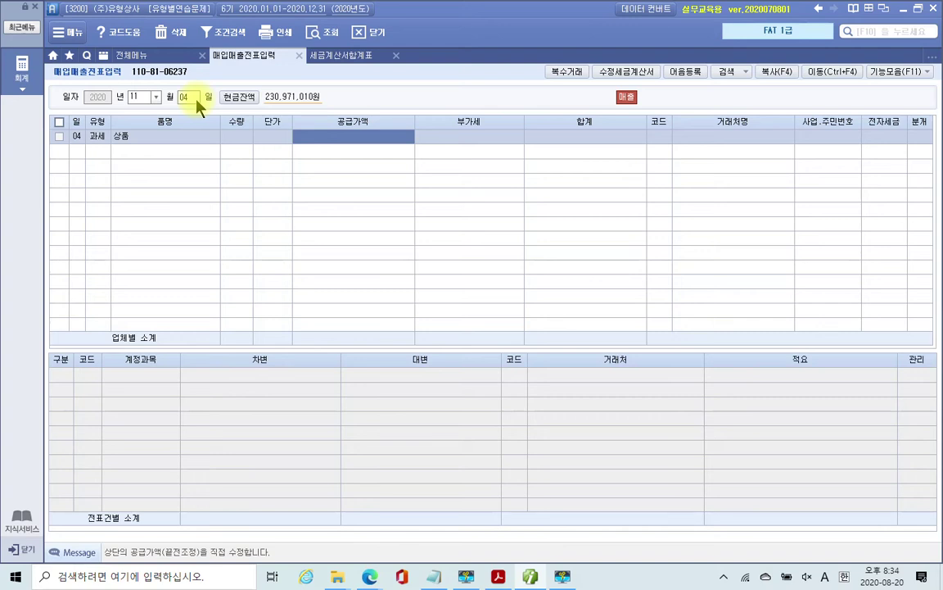
type("5000000")
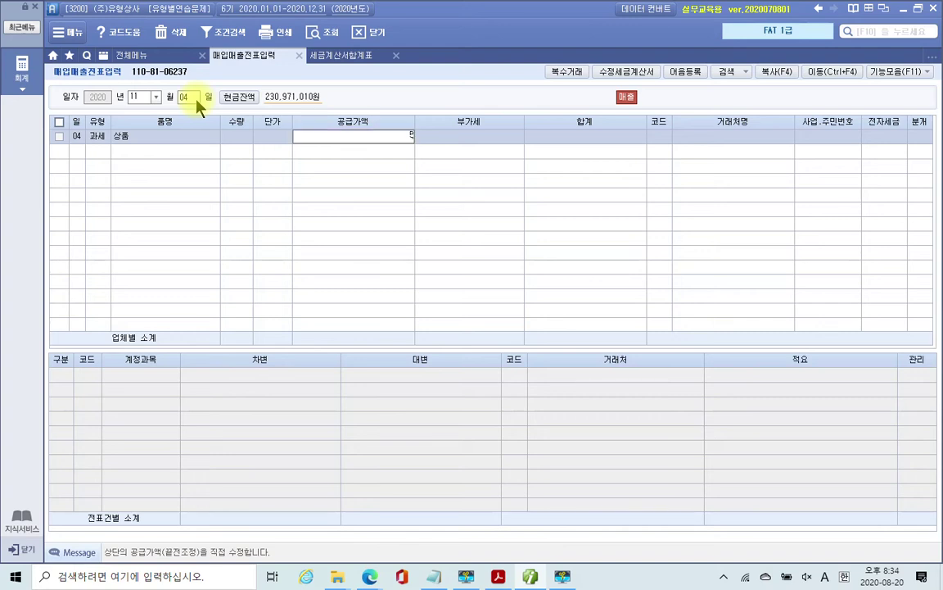
key("Return")
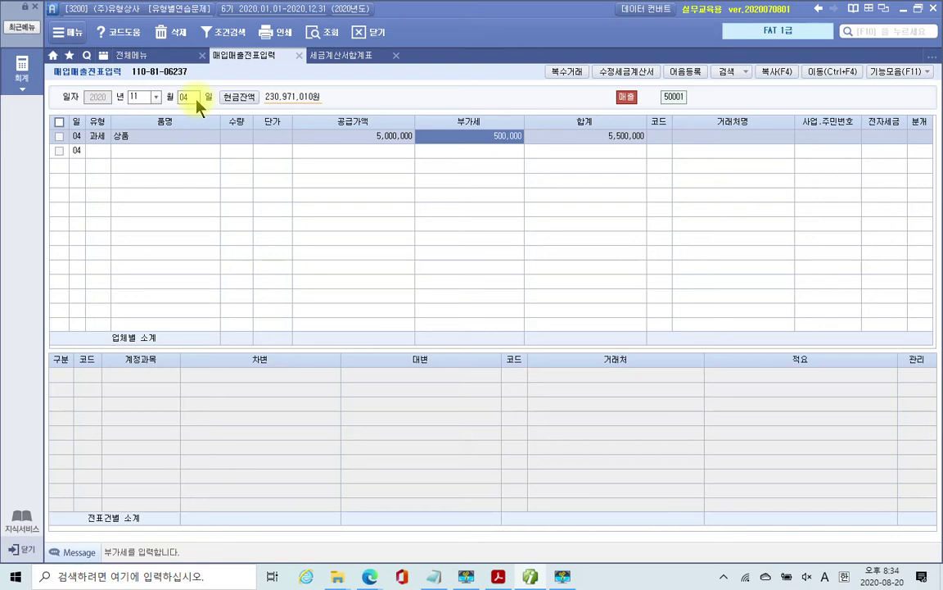
key("Return")
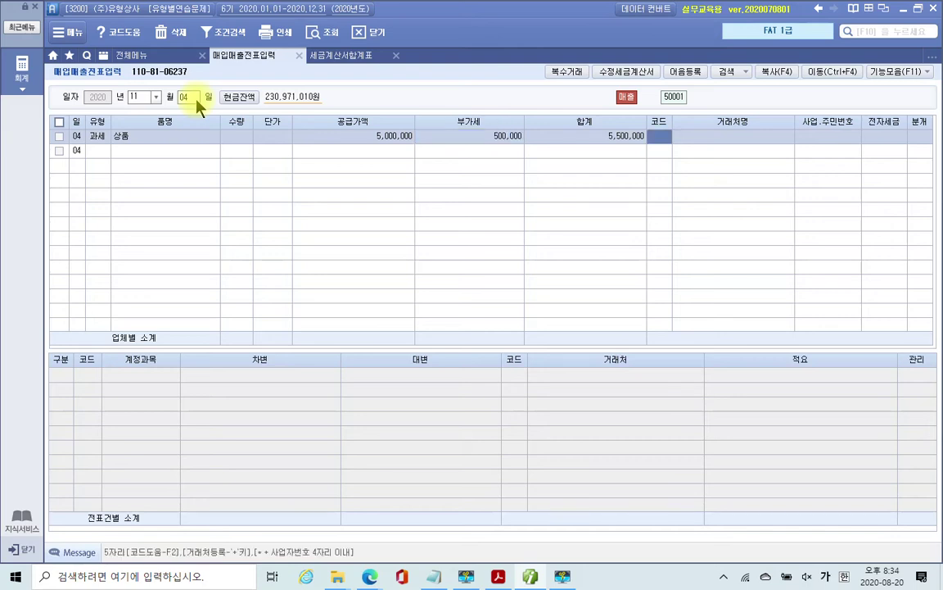
Assign (주)동신사 as the customer of the 11월 04일 sale and mark the tax invoice as 전자입력.
type("동신")
key("Return")
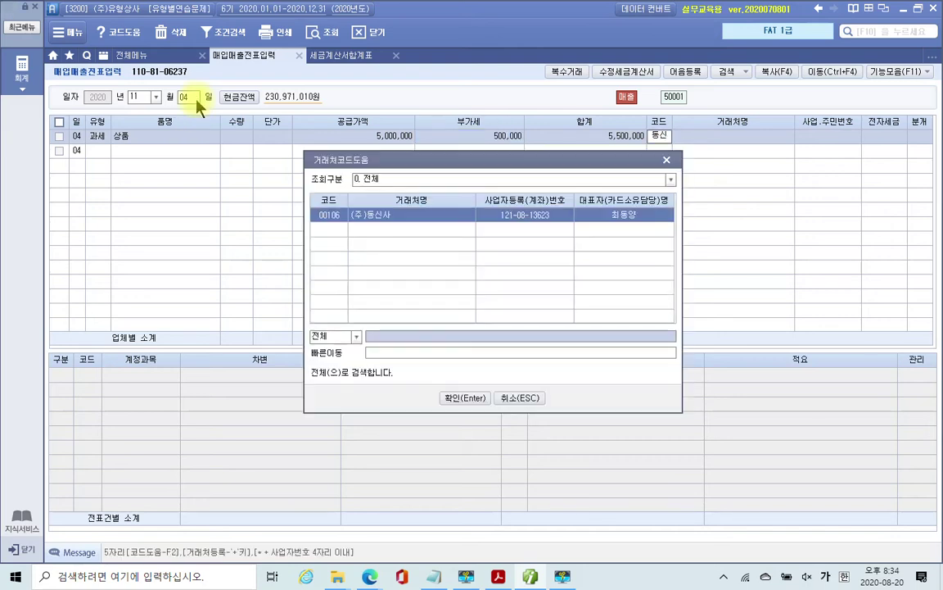
key("Return")
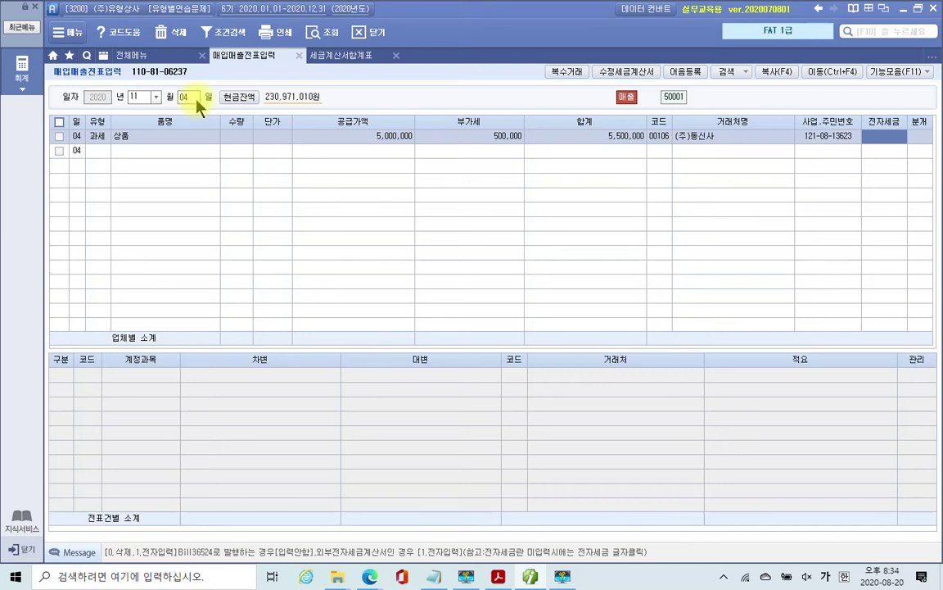
type("1")
key("Return")
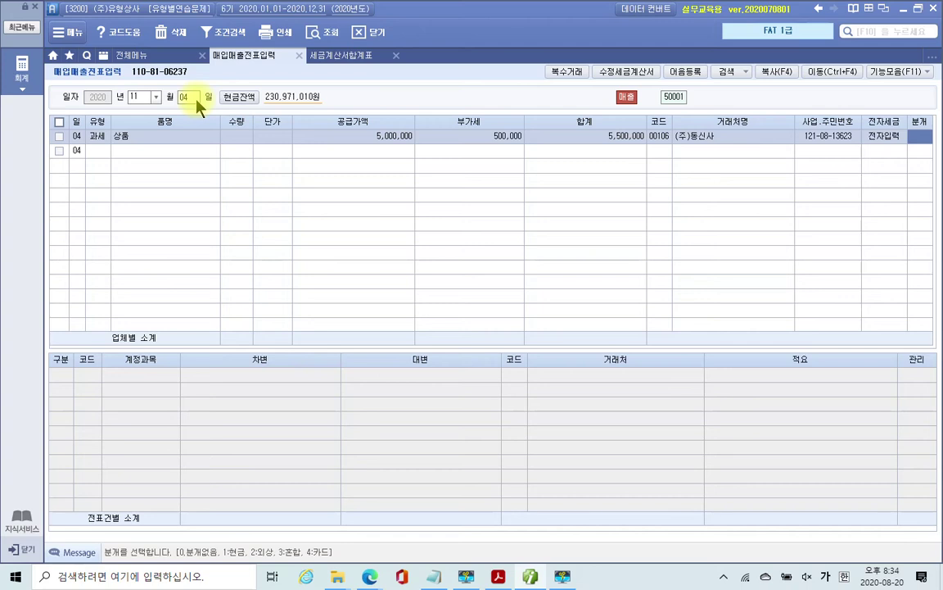
Set the journal type to 3 (혼합) and start a blank journal line below 상품매출.
type("3")
key("Return")
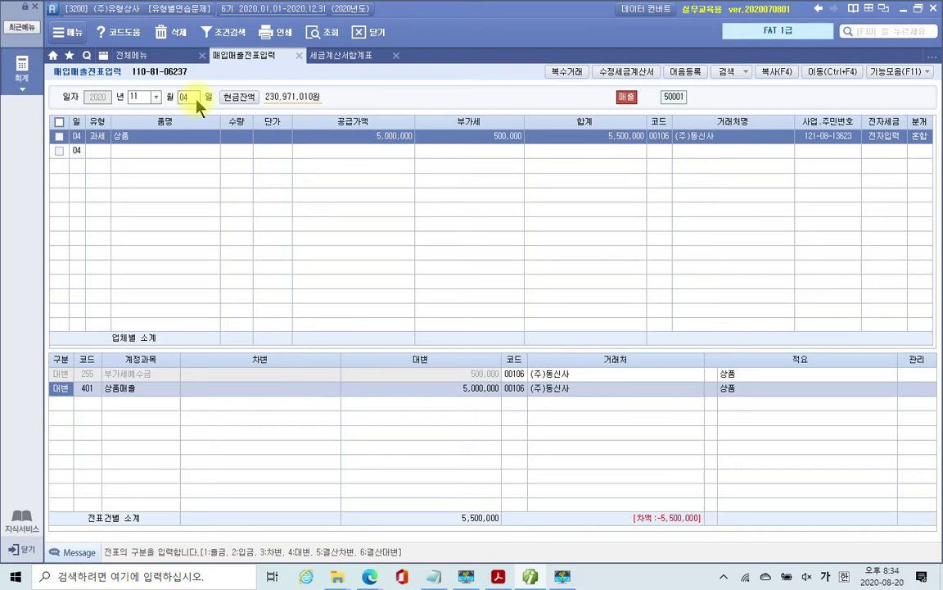
key("Return")
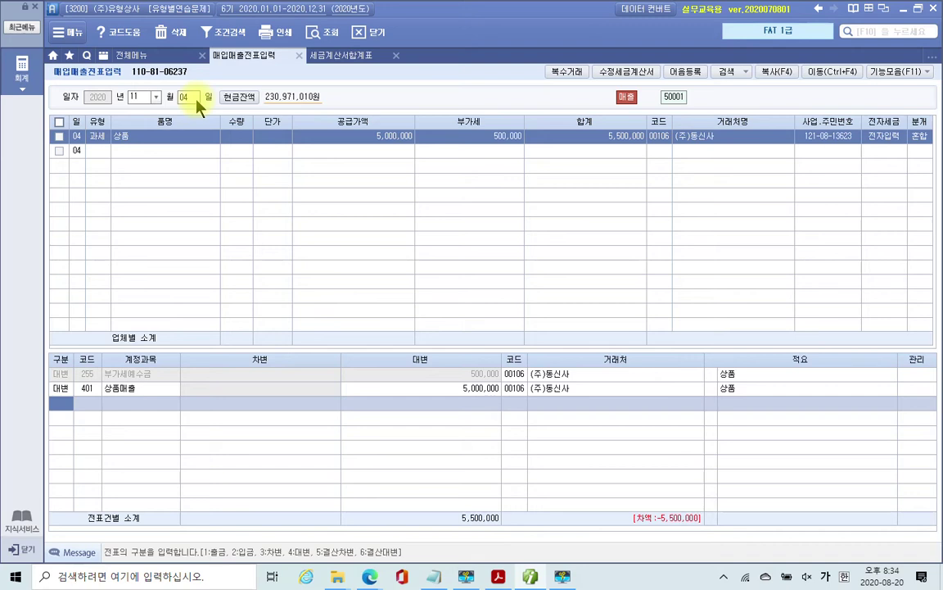
Add a 차변 journal line for account 101 (현금) with an amount of 500,000 to the 11월 04일 sale.
type("3")
key("Return")
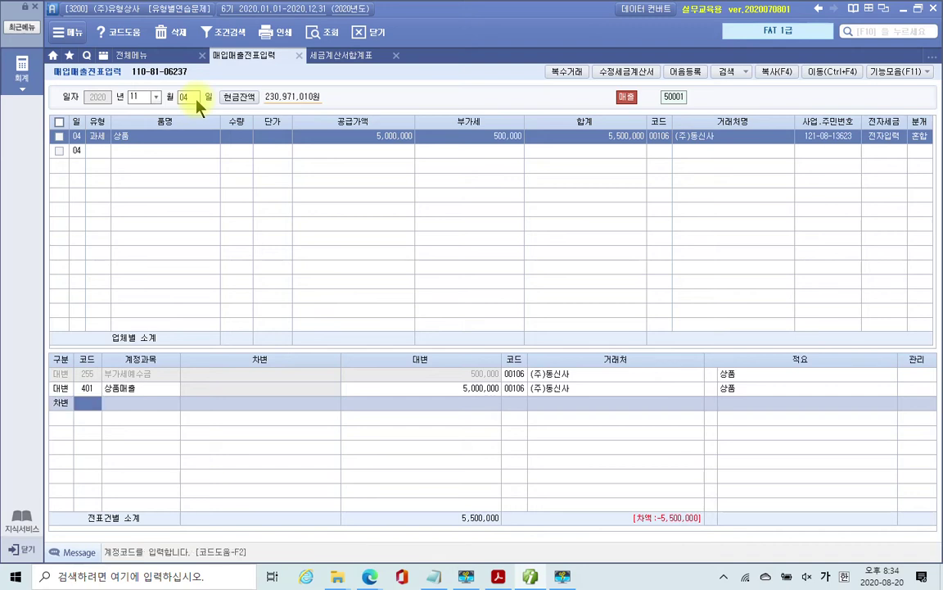
type("101")
key("Return")
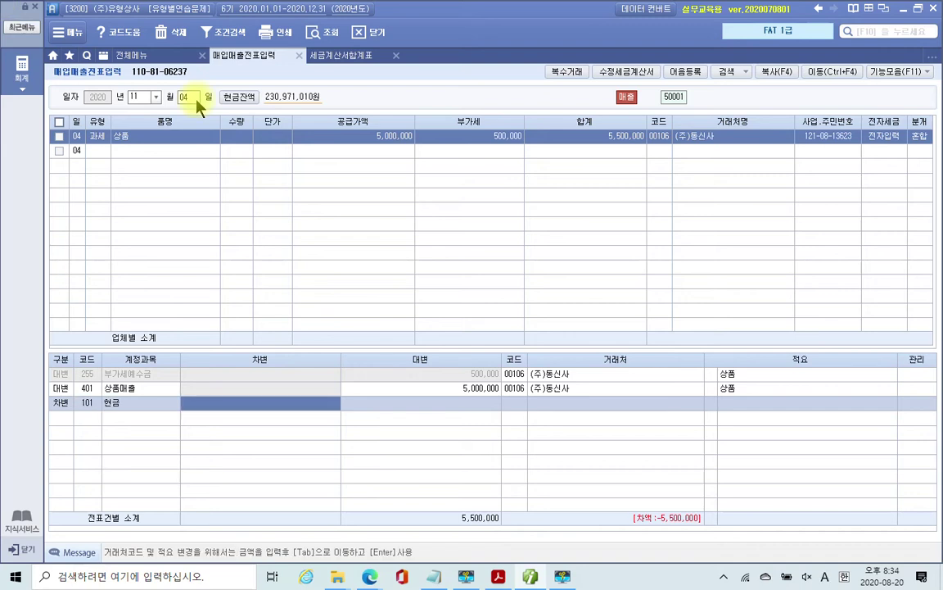
type("500,000")
key("Return")
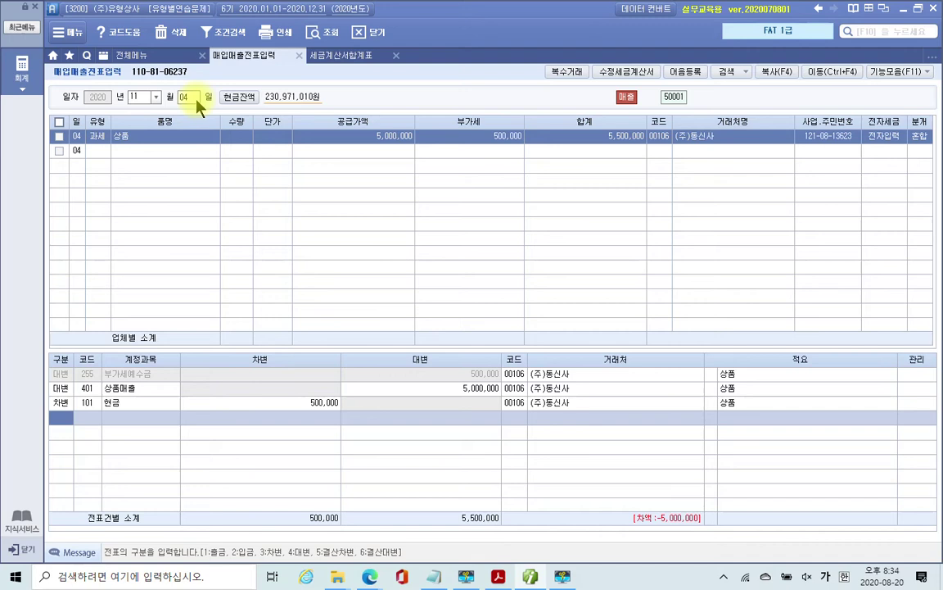
Add a second 차변 line for account 108 (외상매출금) with an amount of 5,000,000.
type("3108")
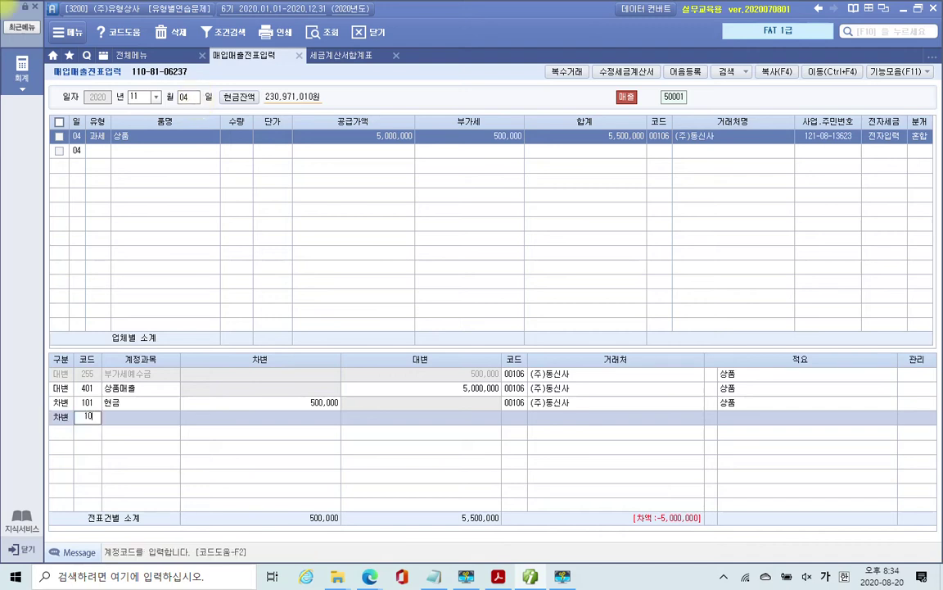
key("Return")
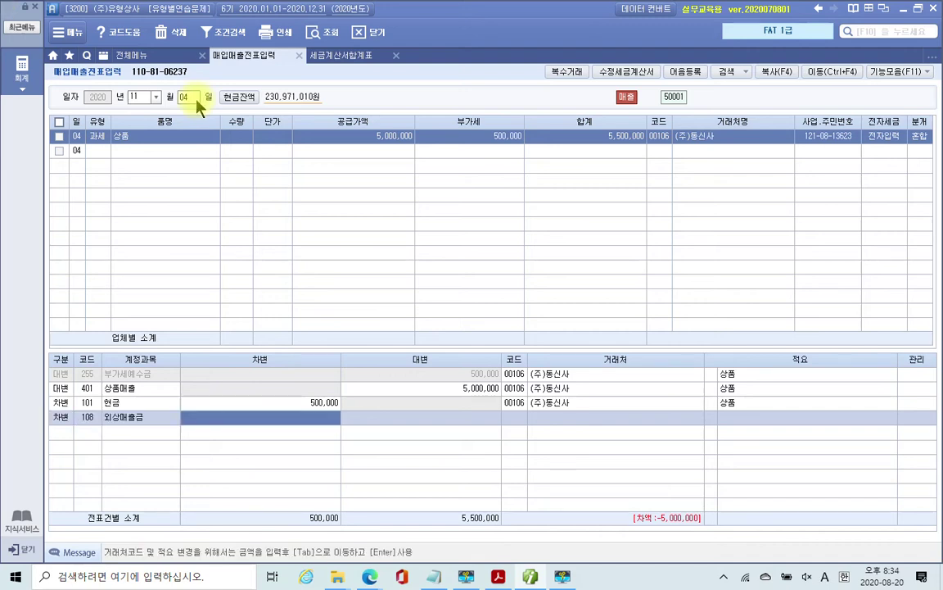
type("5000000")
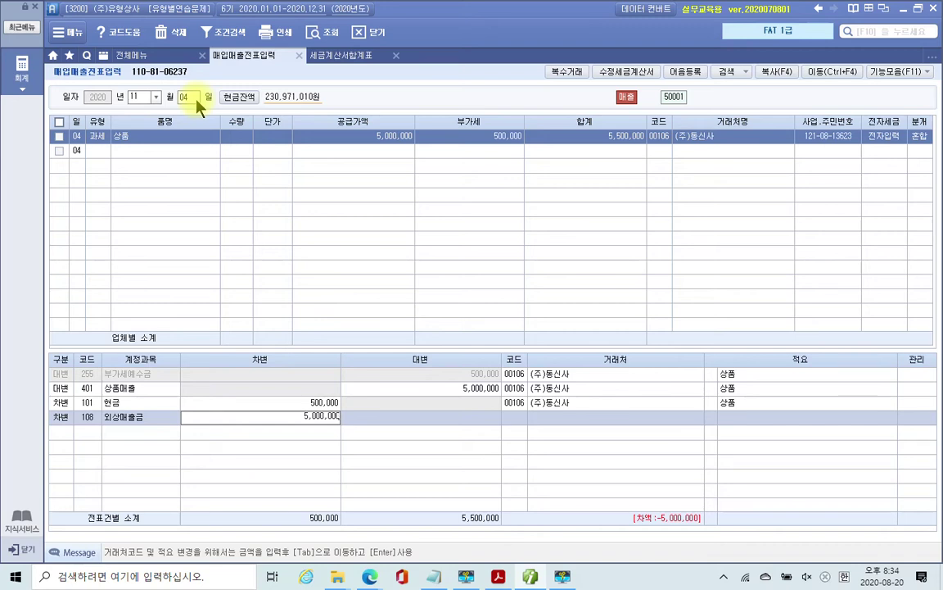
key("Return")
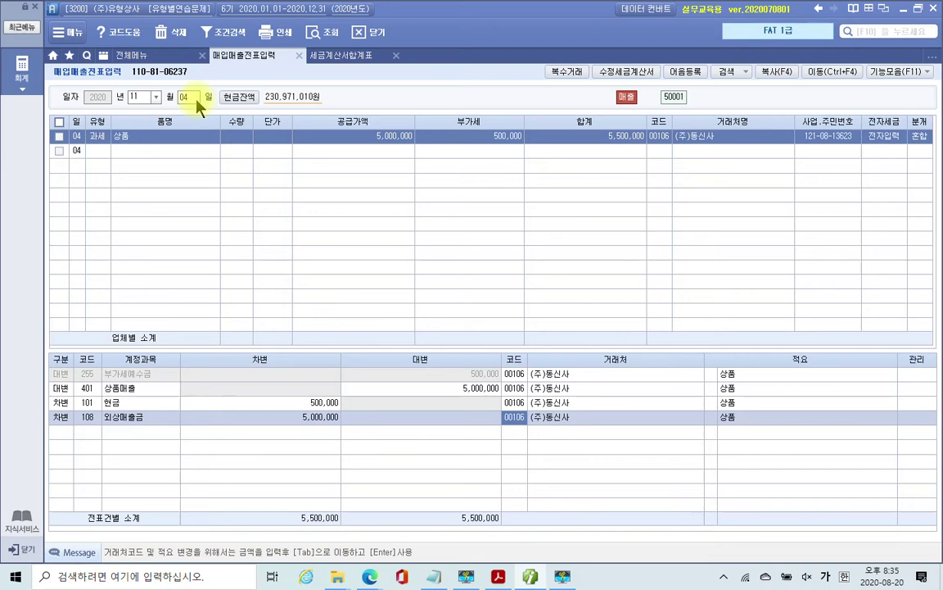
Switch to the PDF workbook and examine the 11월 05일 return, temporarily marking the 수정 전자세금계산서 and 외상대금 상계처리 wording.
key("alt+Tab")
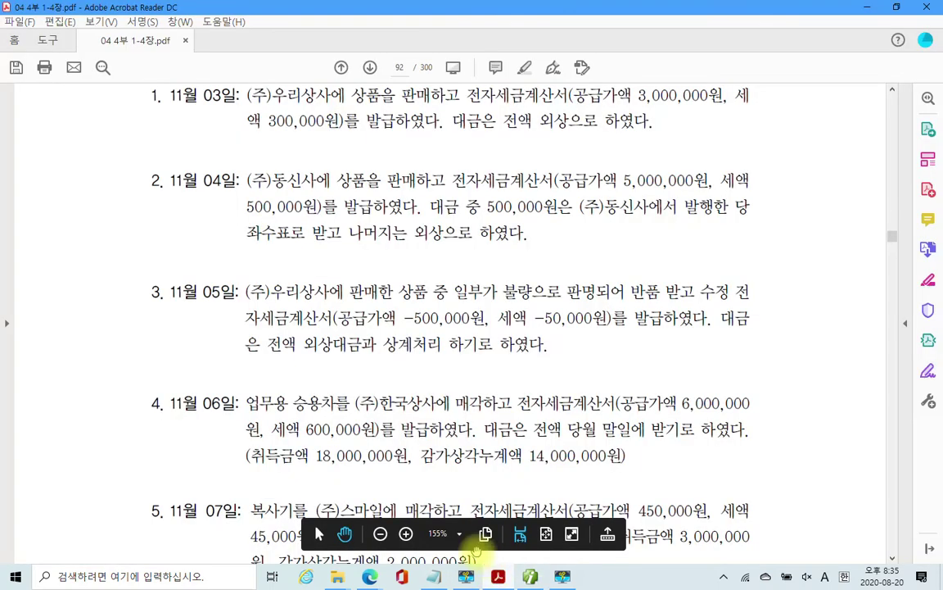
scroll(221, 298, "down", 2)
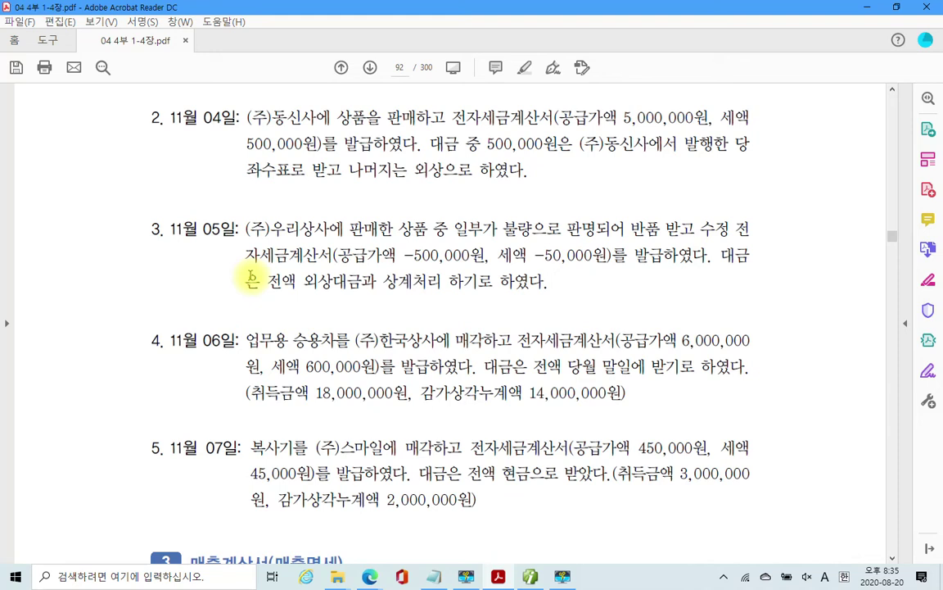
mouse_move(602, 263)
left_mouse_down()
mouse_move(673, 263)
mouse_move(758, 237)
left_mouse_up()
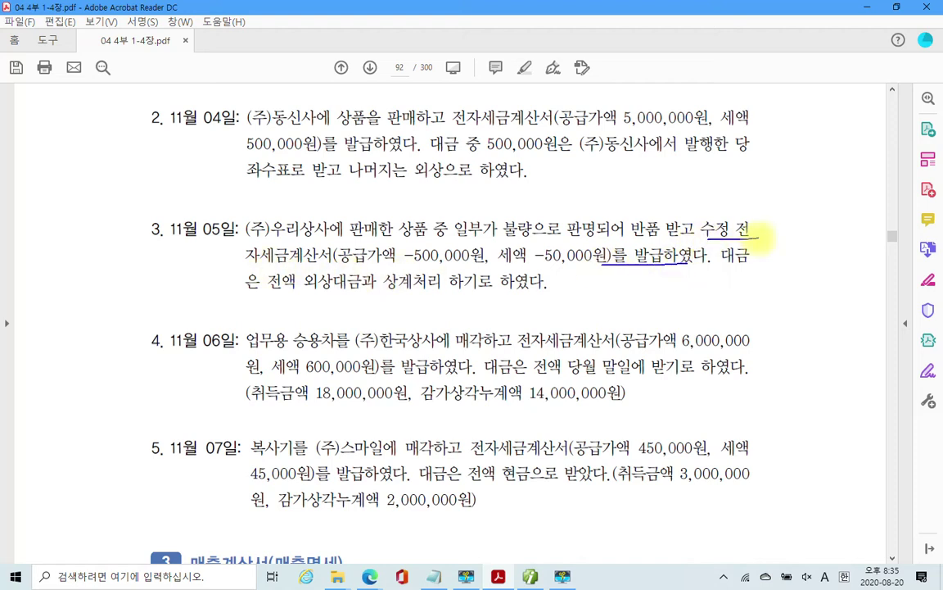
left_click_drag(784, 195, 783, 211)
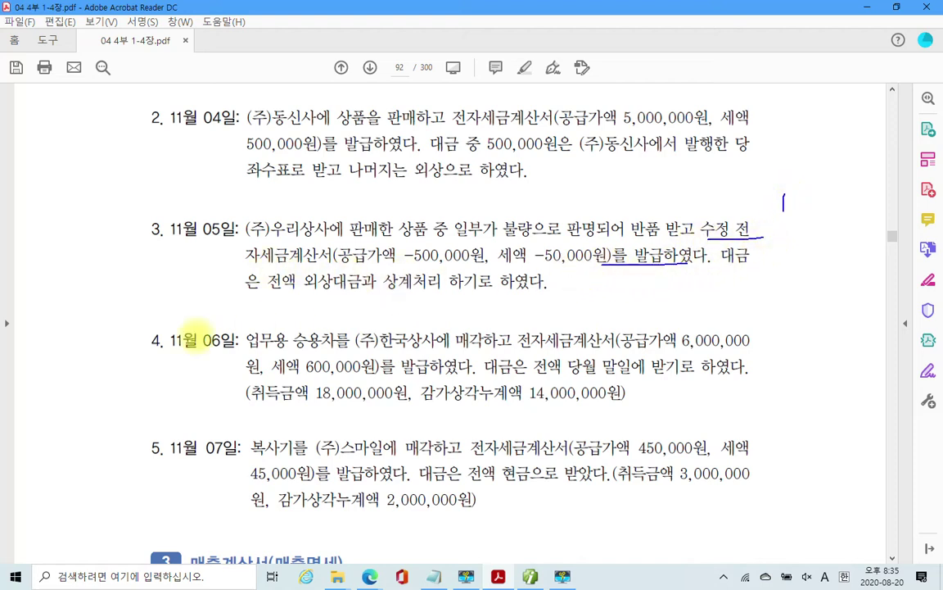
left_click_drag(303, 291, 500, 289)
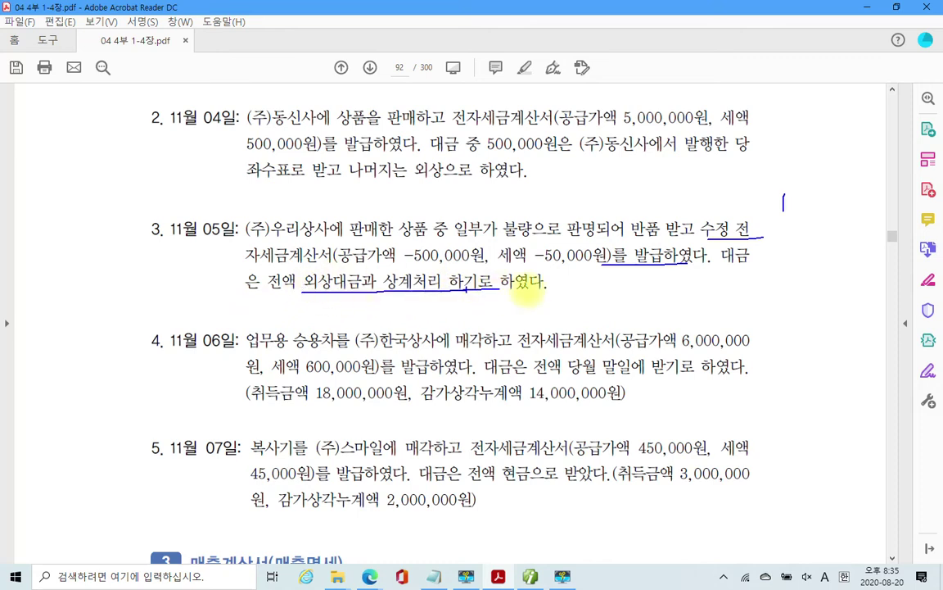
left_click_drag(583, 284, 605, 295)
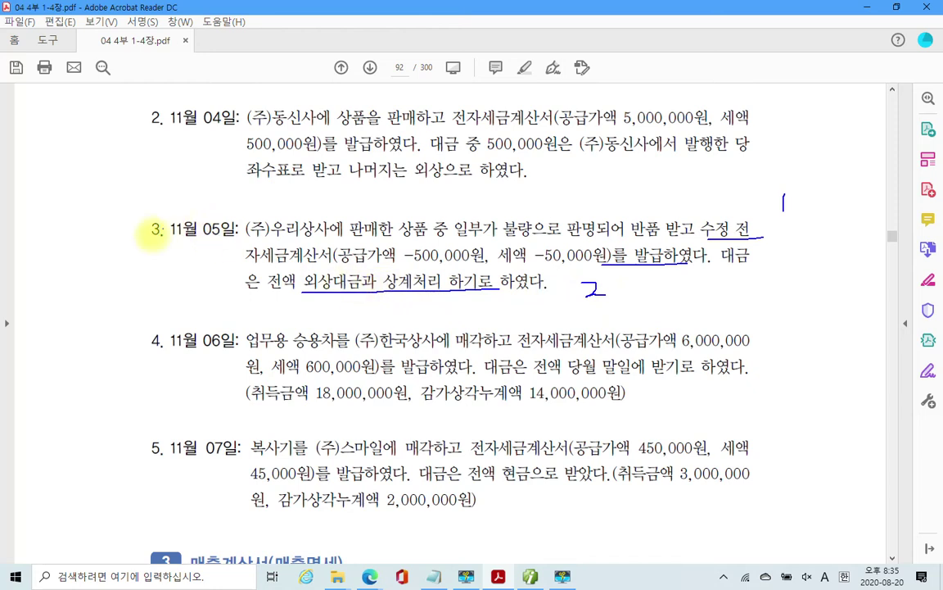
mouse_move(96, 231)
left_mouse_down()
mouse_move(81, 260)
mouse_move(111, 268)
left_mouse_up()
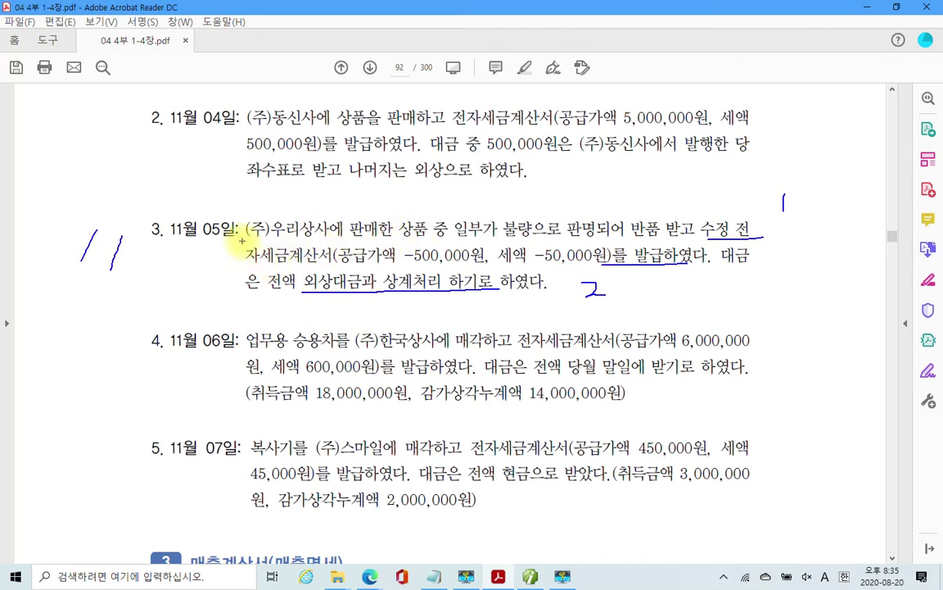
key("Escape")
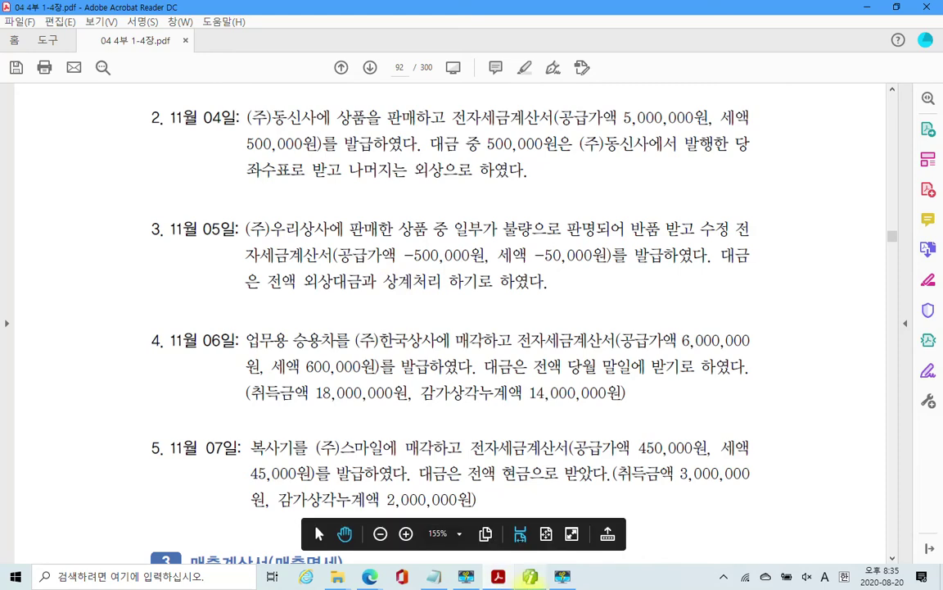
Switch back to the accounting program and start a sales voucher for 11월 05일 with type 11 (과세).
left_click(526, 576)
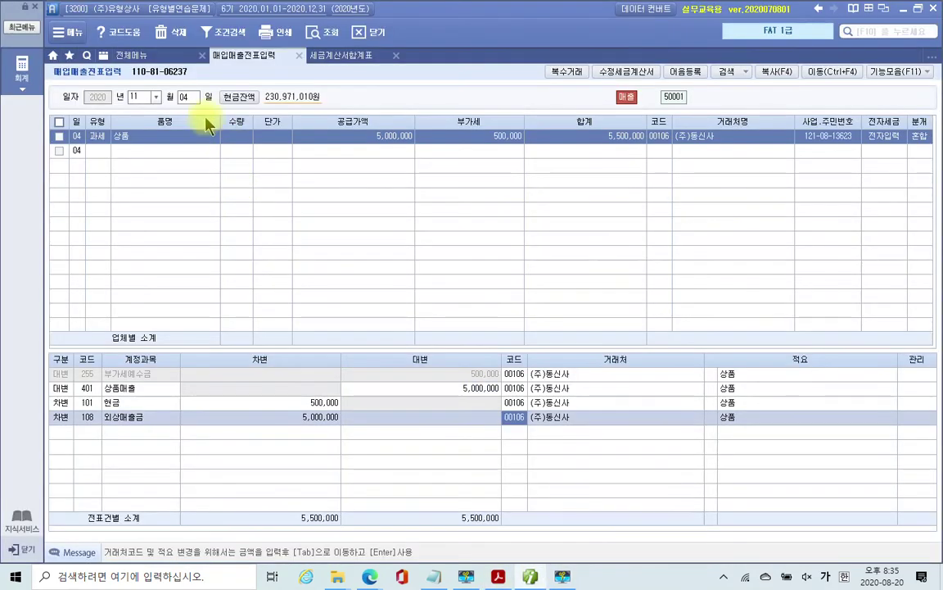
left_click(185, 97)
type("5")
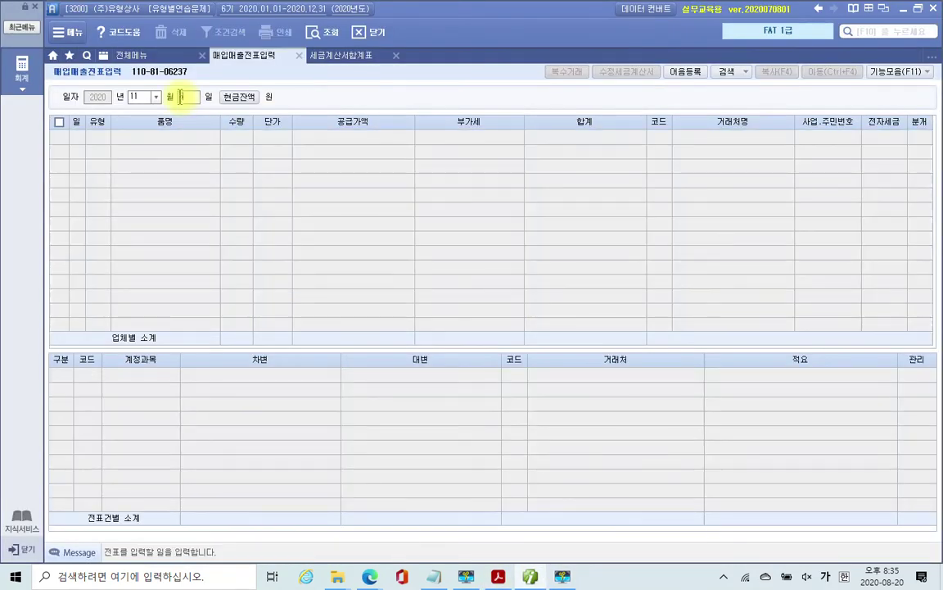
key("Return")
type("11")
key("Return")
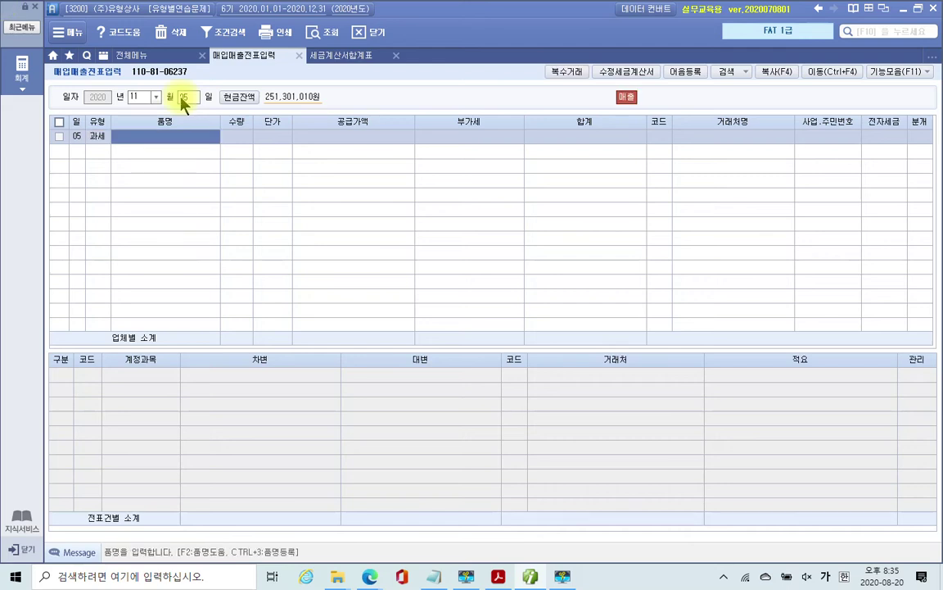
Enter 상품 as the item name and -500,000 as the supply value, leaving quantity and unit price blank.
type("상푸")
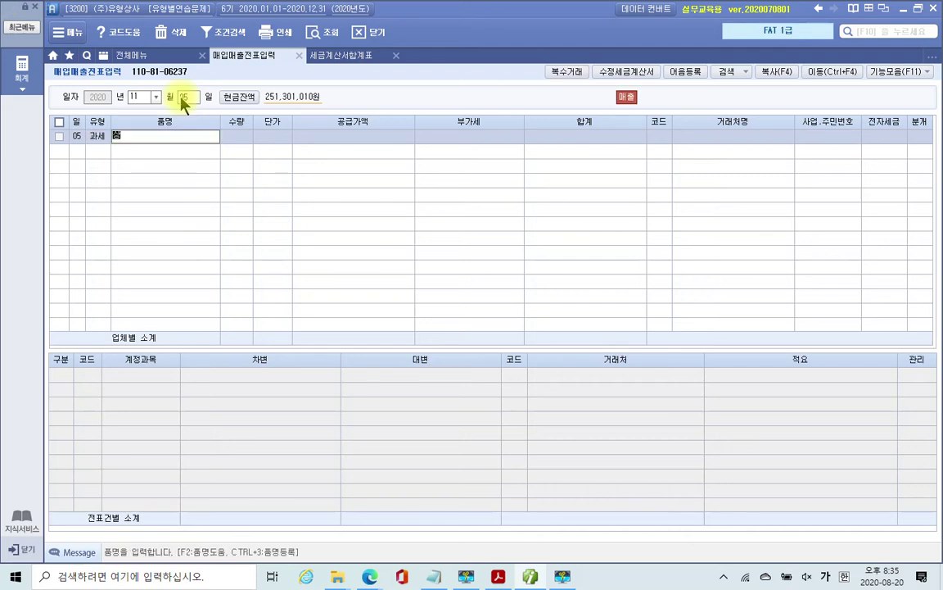
type("ㅁ")
key("Return")
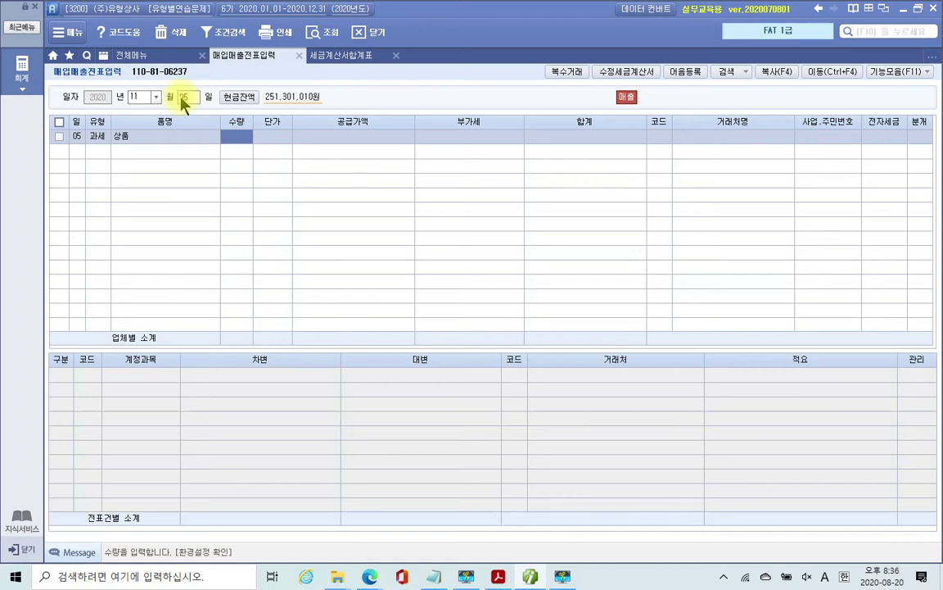
key("Return")
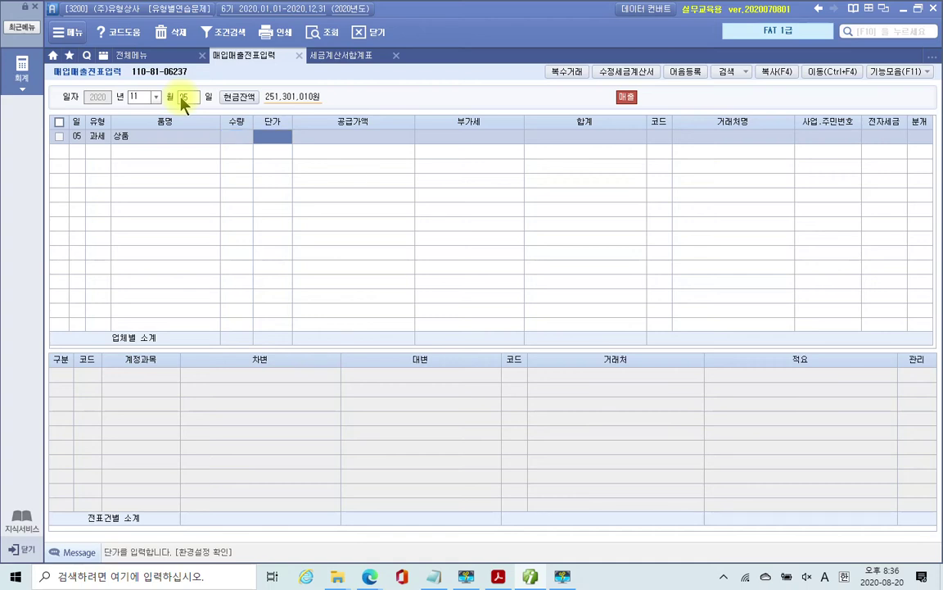
key("Return")
type("-5000000")
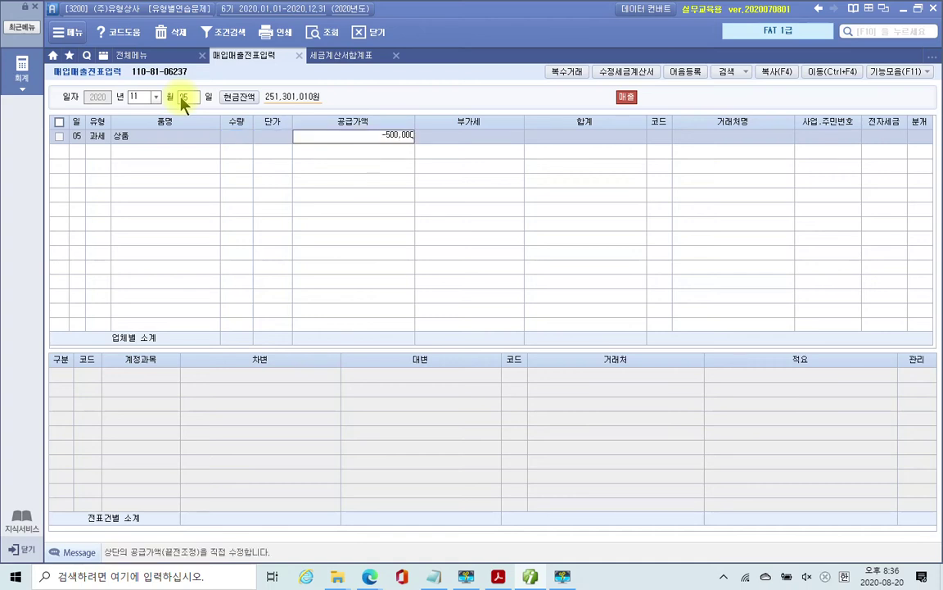
key("Return")
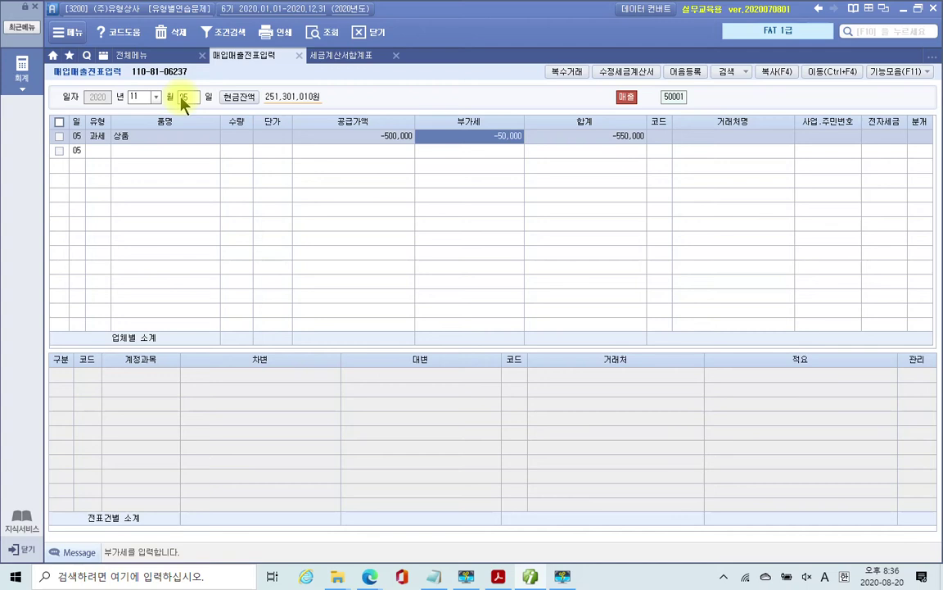
key("Return")
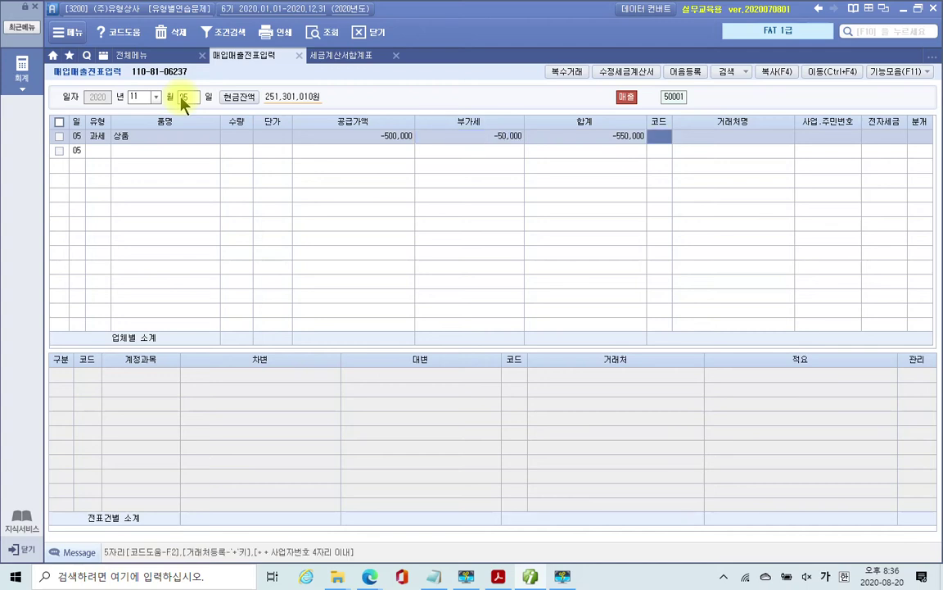
Complete the 11월 05일 row with (주)우리상사 as customer, 전자입력 for the tax invoice and journal type 2 (외상).
type("우리")
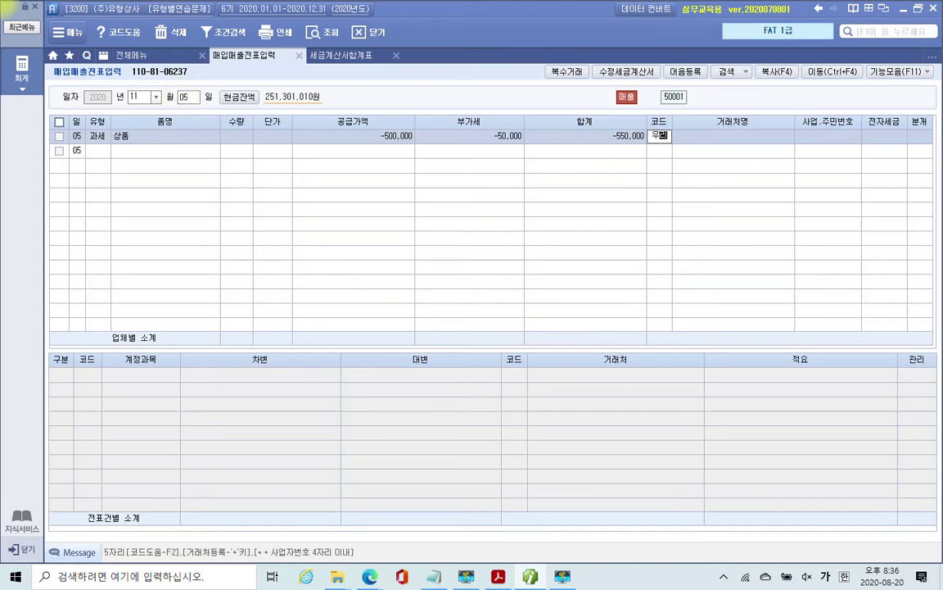
key("Return")
key("Return")
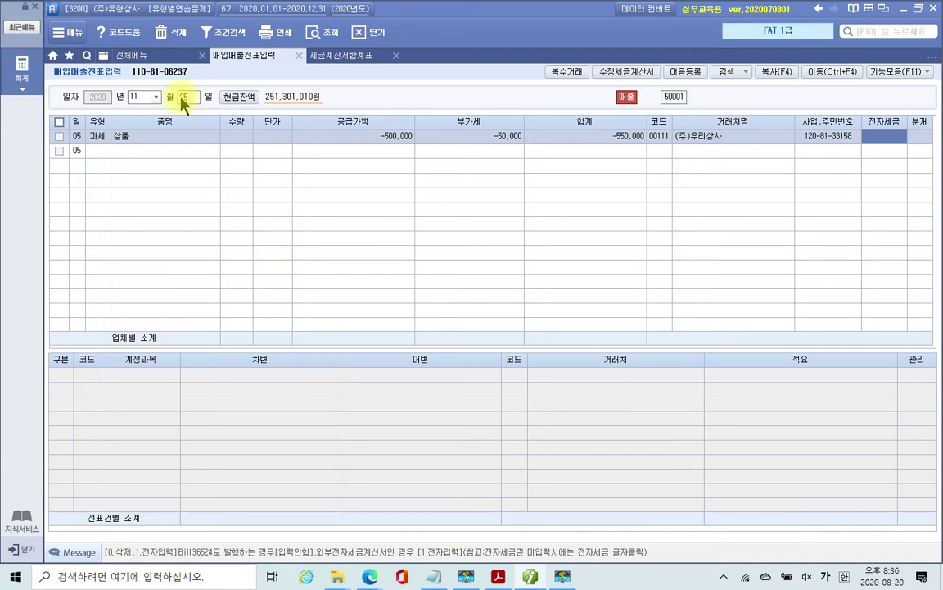
key("1")
key("Return")
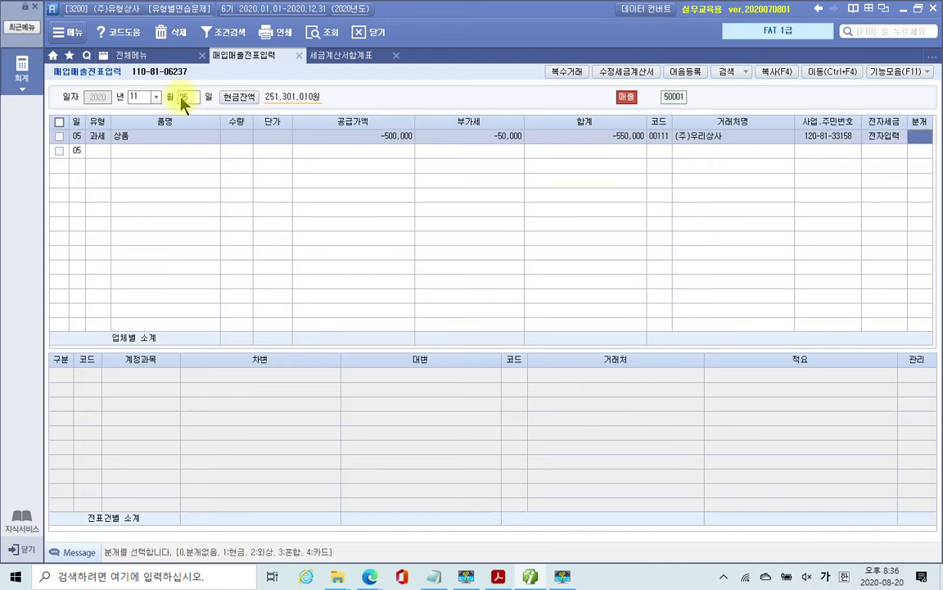
key("2")
key("Return")
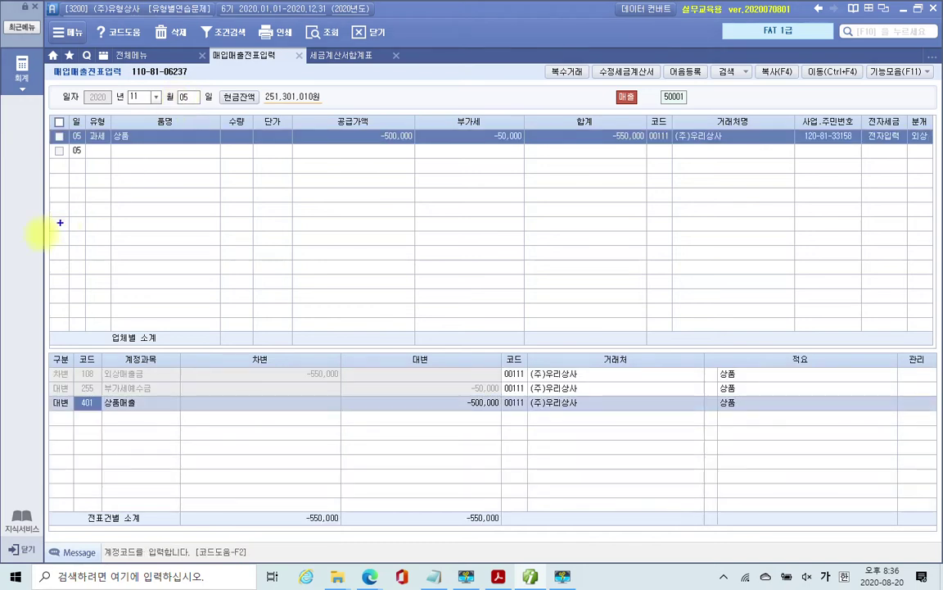
Review the 외상매출금, 부가세예수금 and 상품매출 journal lines of the return, underlining them temporarily.
left_click_drag(95, 380, 352, 384)
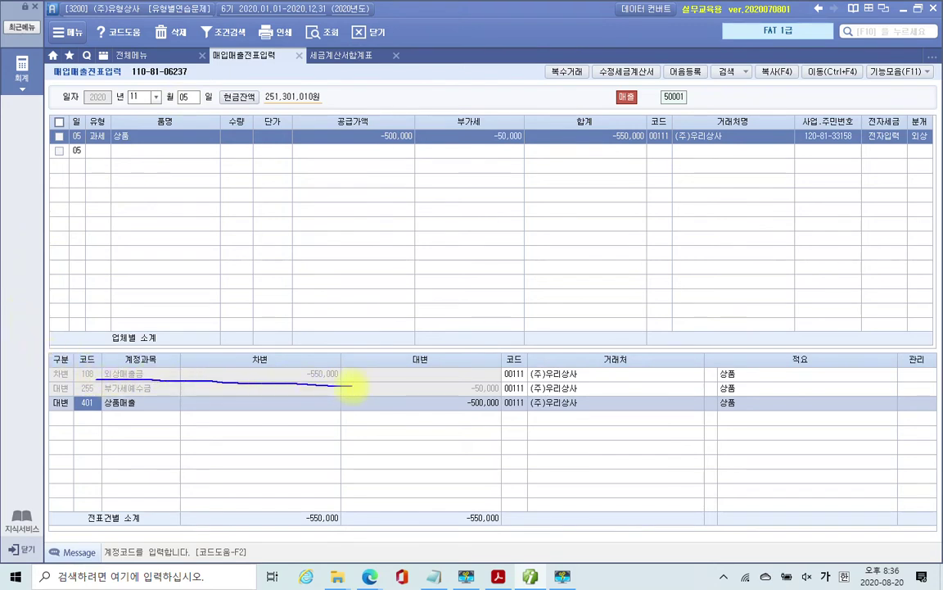
left_click_drag(99, 399, 508, 396)
left_click_drag(85, 416, 500, 415)
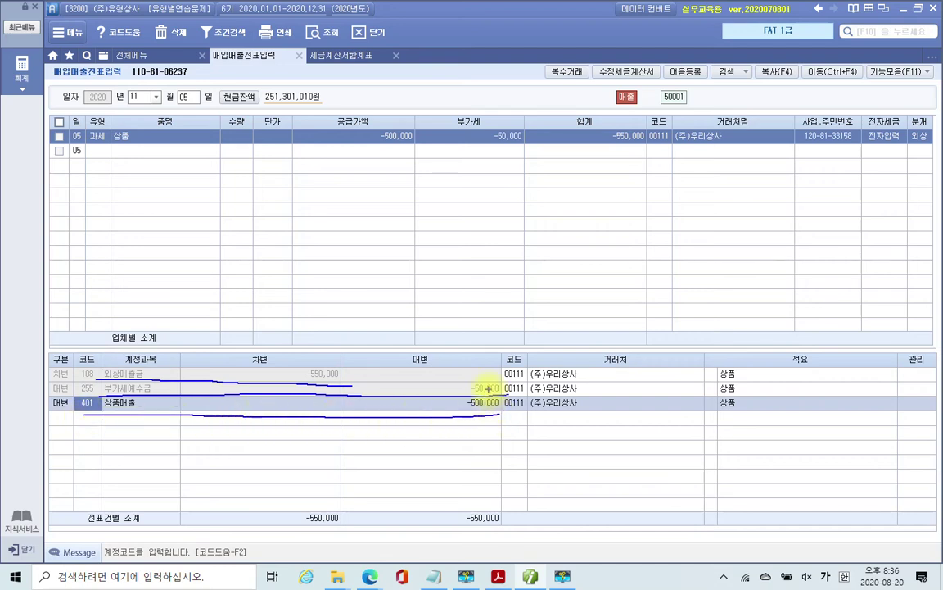
key("Escape")
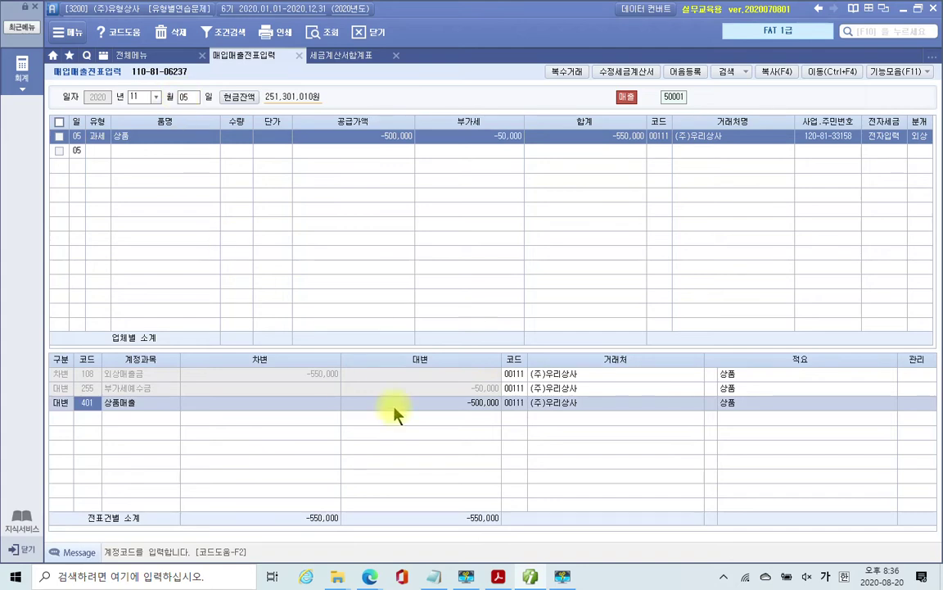
Switch to the PDF workbook and highlight the text 업무용 승용차를 (주)한국상사에 매각하고 in the 11월 06일 transaction.
left_click(498, 577)
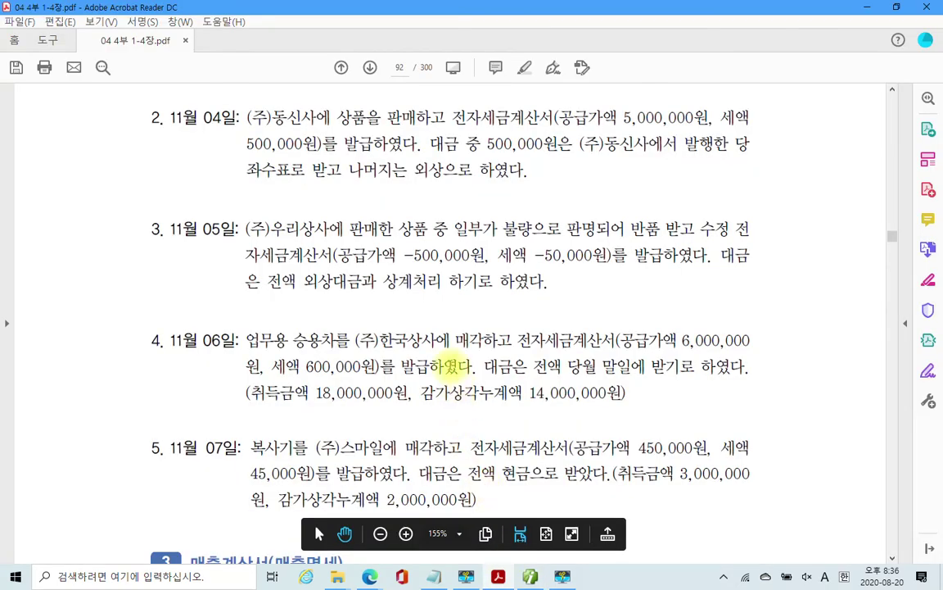
scroll(449, 360, "down", 2)
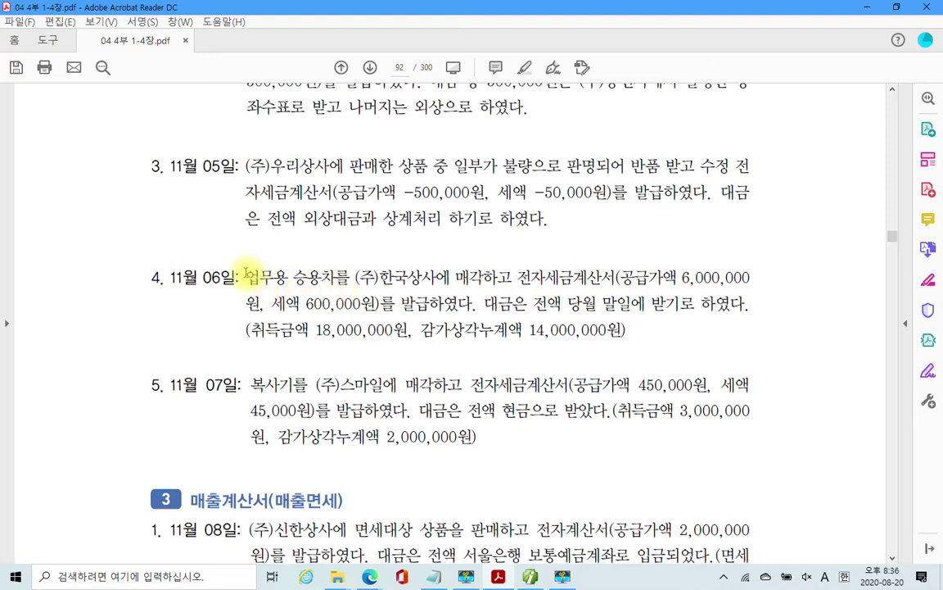
left_click_drag(245, 277, 512, 277)
right_click(467, 280)
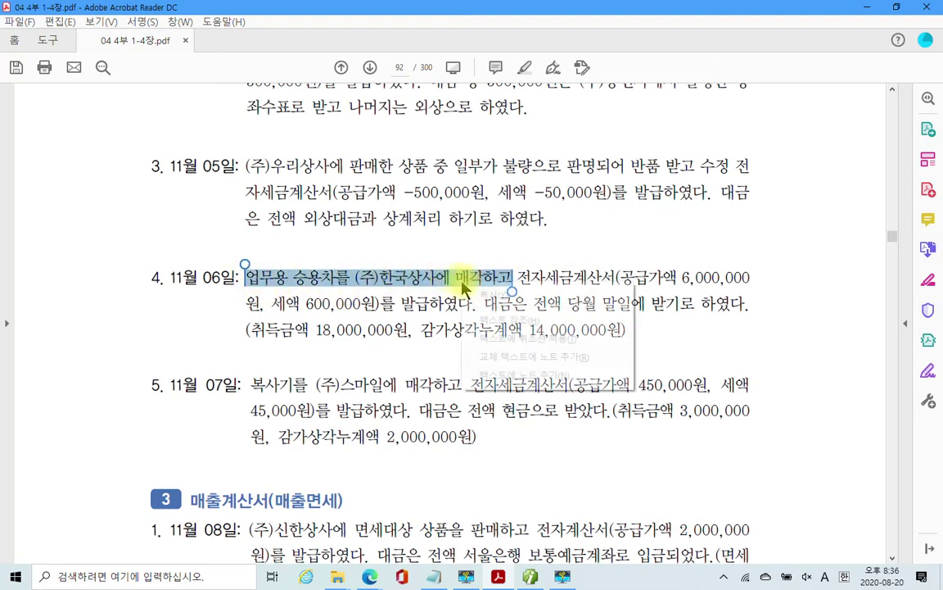
left_click(542, 324)
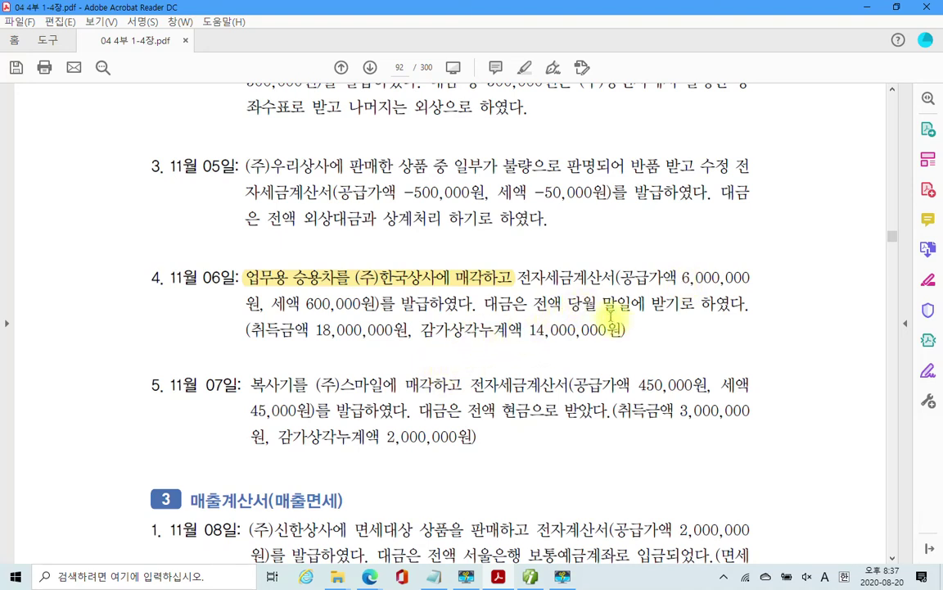
Highlight 당월 말일에 받기로 하였다, 18,000,000 and 14,000,000 in the 11월 06일 transaction text.
left_click_drag(570, 304, 697, 308)
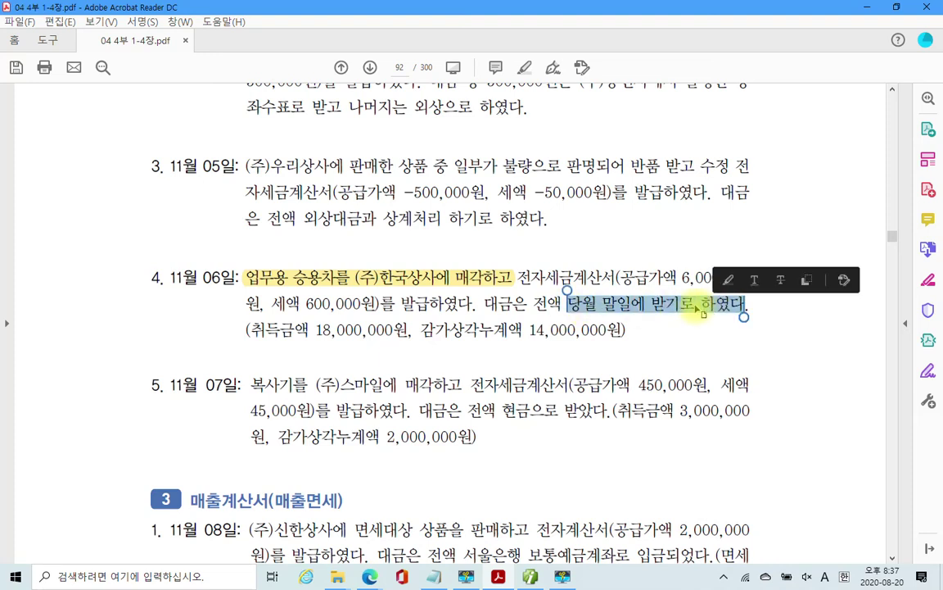
right_click(696, 308)
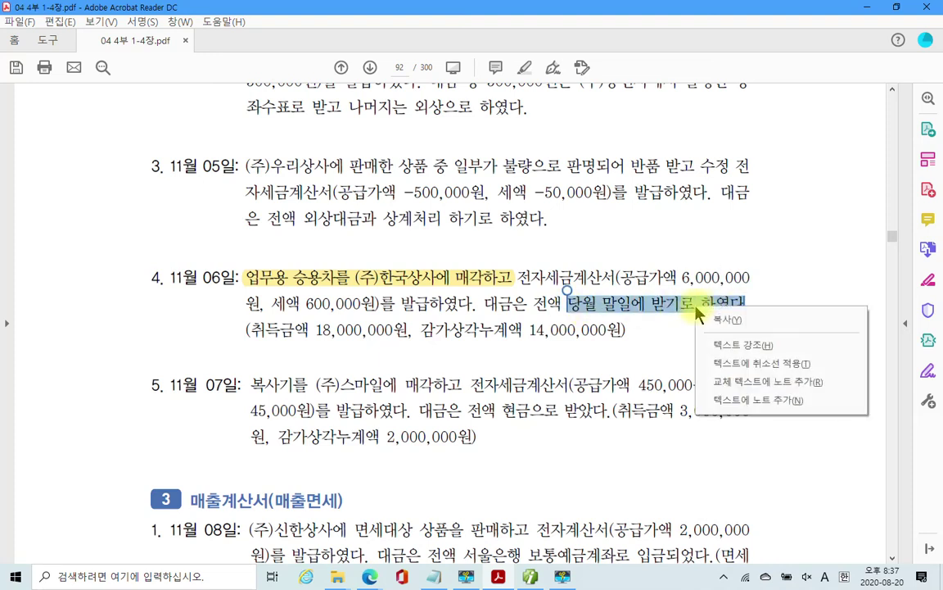
left_click(729, 348)
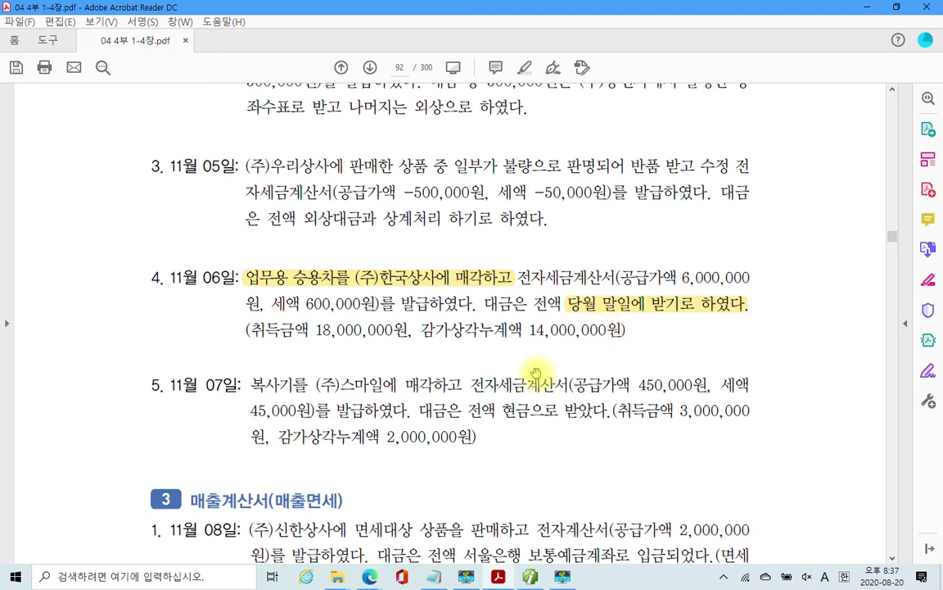
left_click_drag(316, 329, 393, 330)
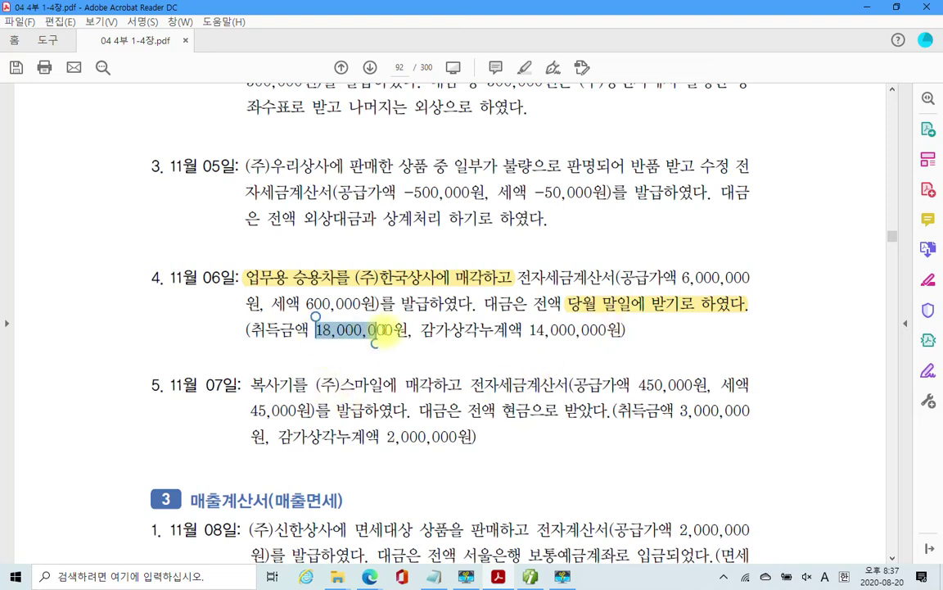
right_click(391, 332)
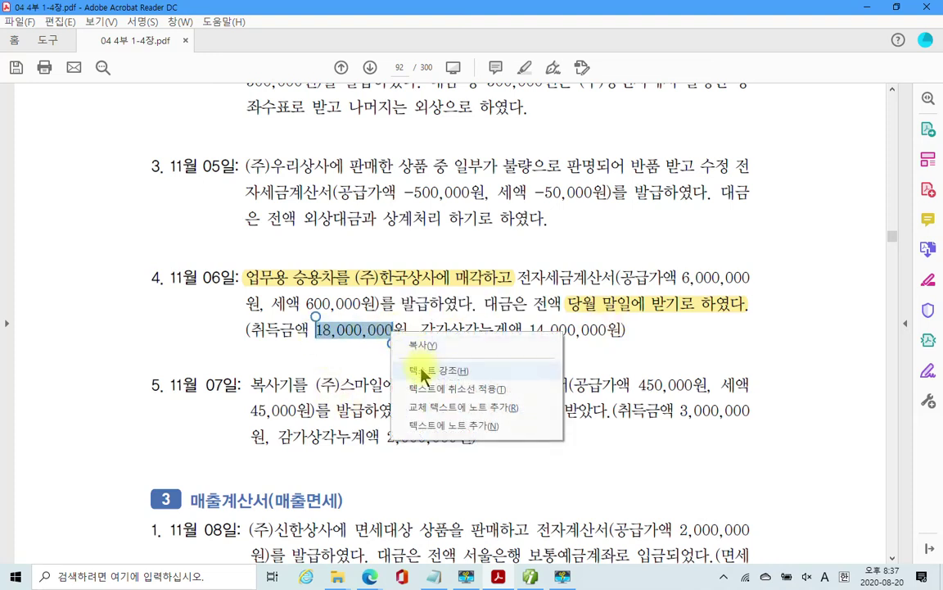
left_click(422, 371)
left_click_drag(527, 330, 604, 330)
right_click(602, 332)
left_click(616, 374)
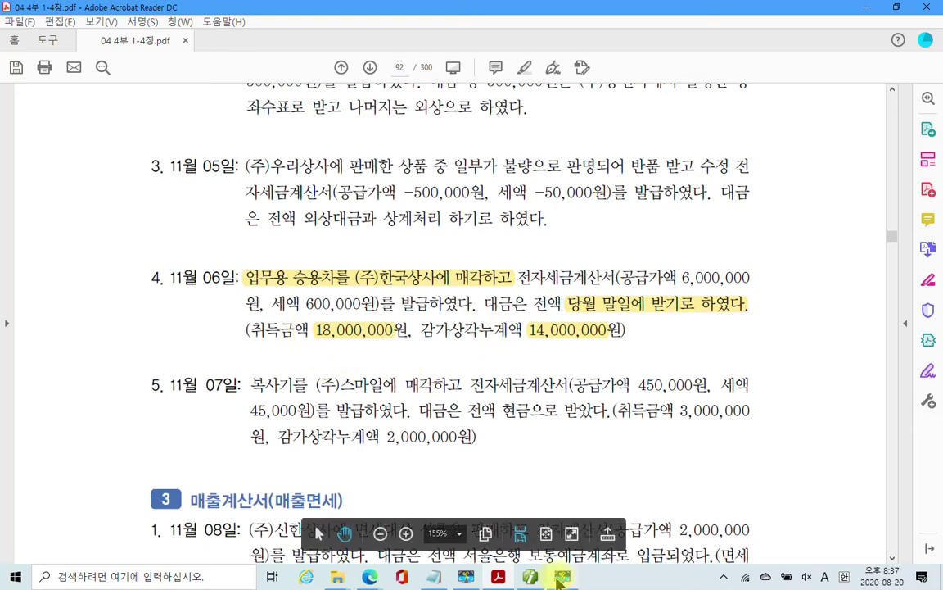
Switch to the accounting program's 매입매출전표입력 screen, open 11월 06일 and set the row's type to 11 (과세).
left_click(530, 577)
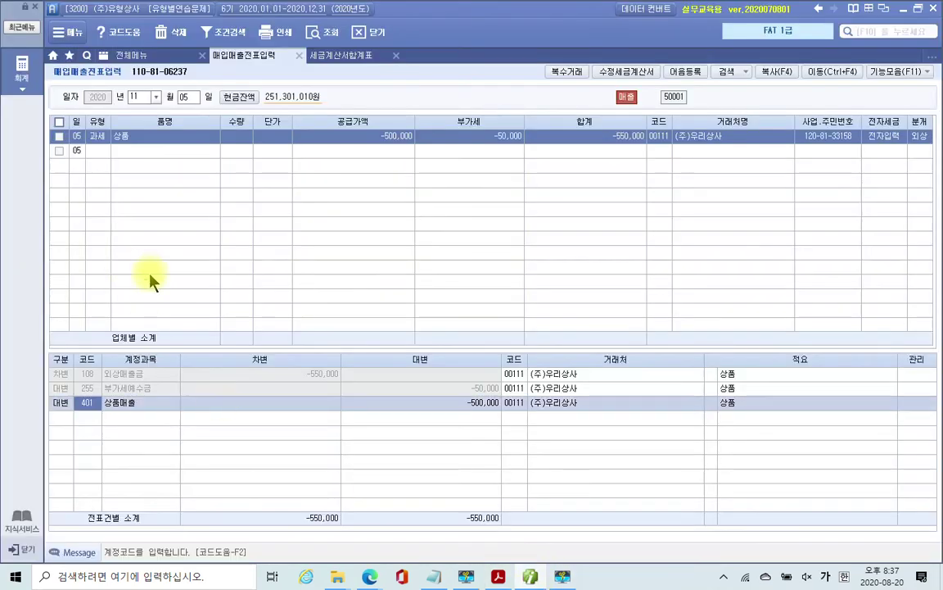
left_click(193, 97)
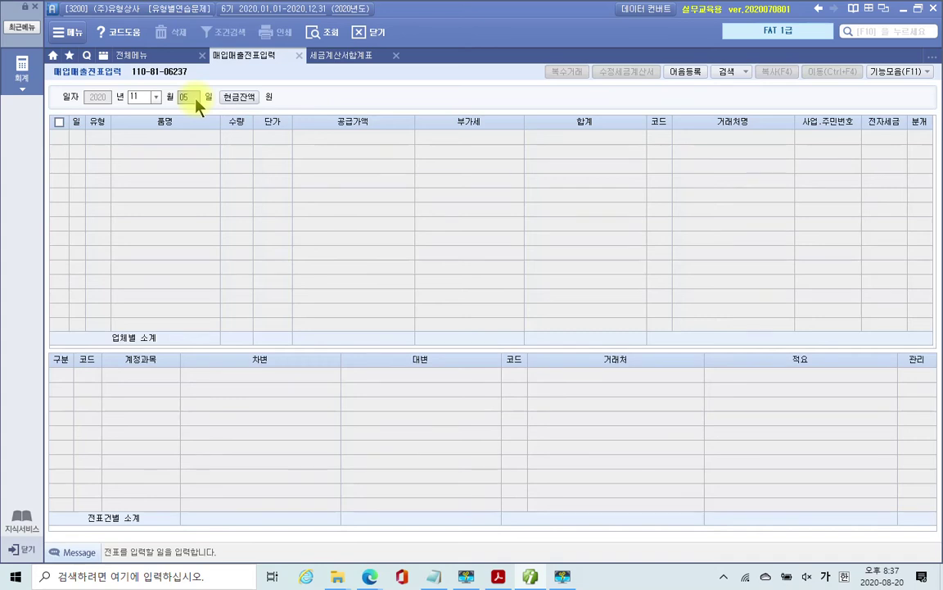
type("6")
key("Return")
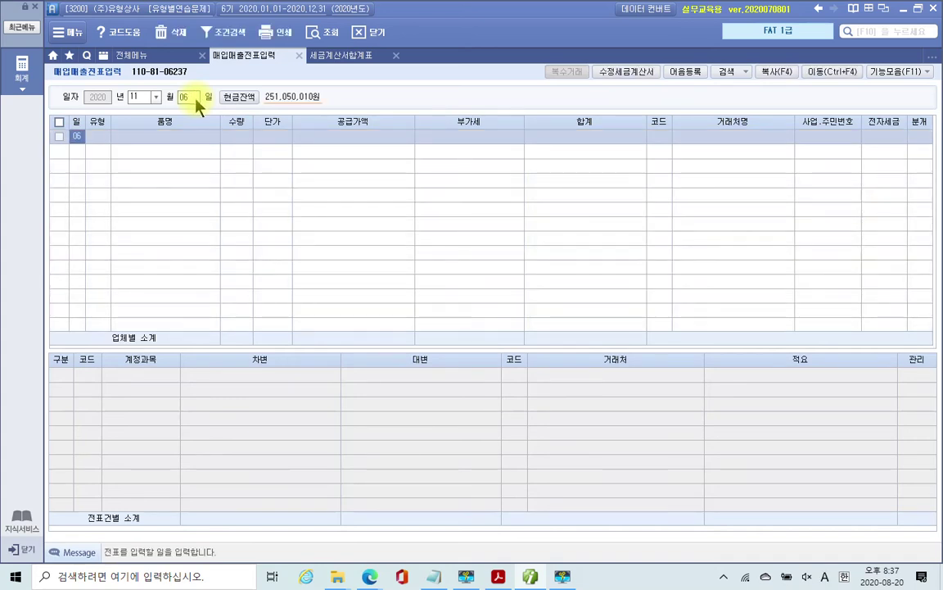
key("Return")
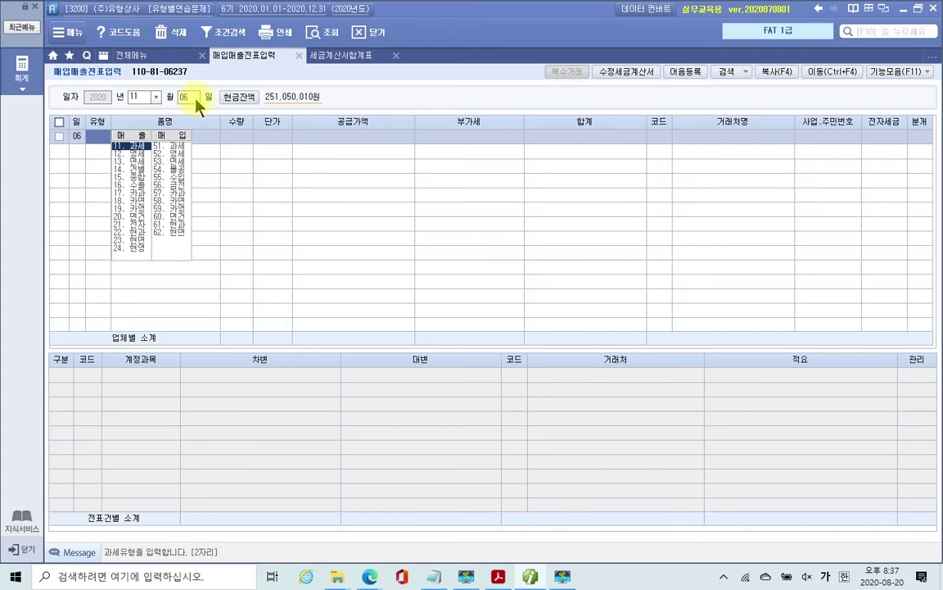
type("11")
key("Return")
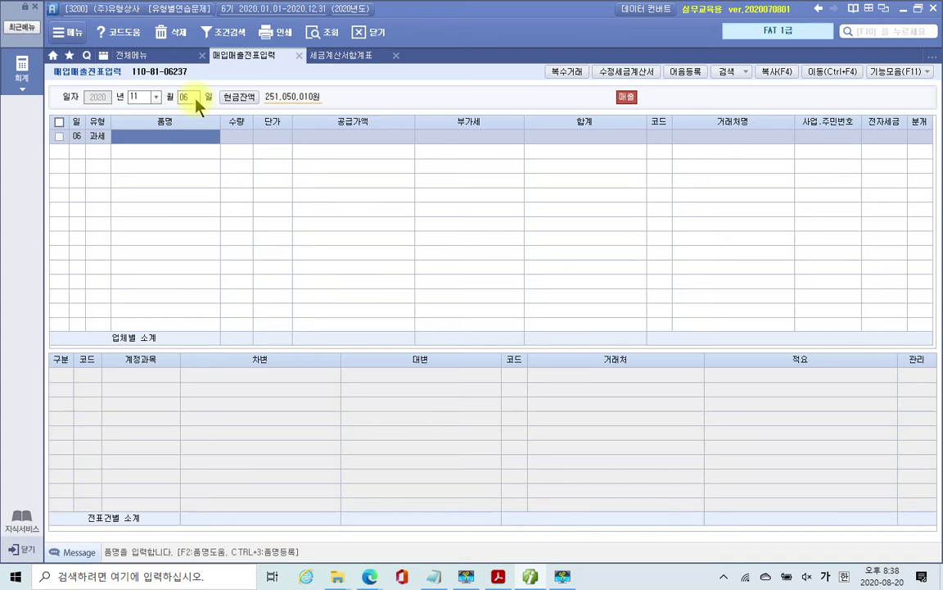
Enter 승용차 as the item name and 6,000,000 as the supply value, leaving quantity and unit price blank.
type("승용")
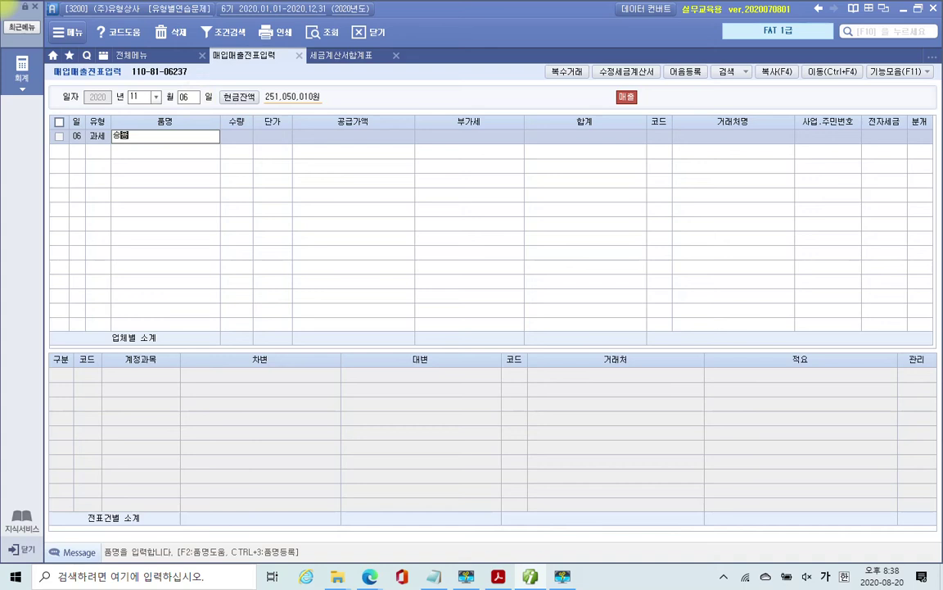
type("차")
key("Return")
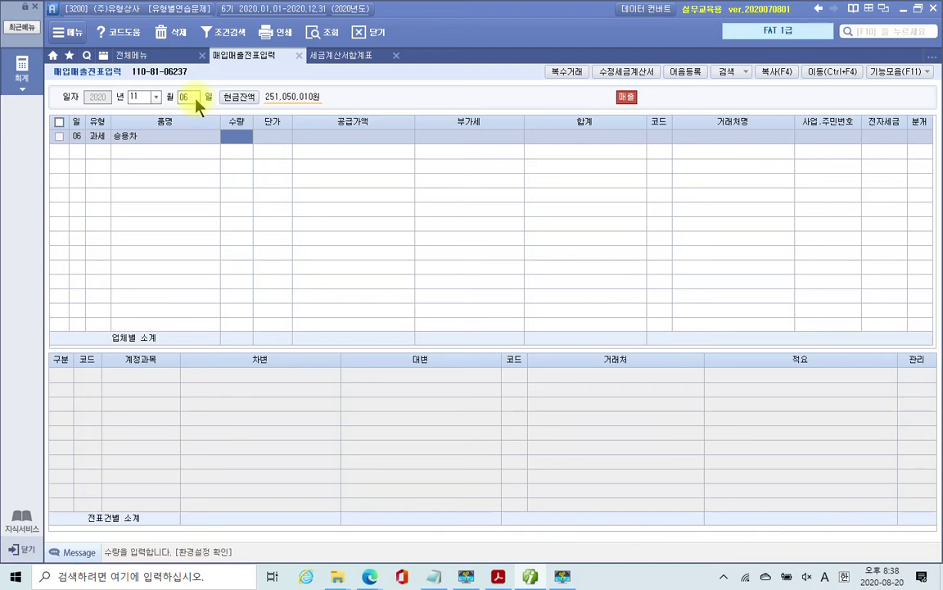
key("Return")
key("Return")
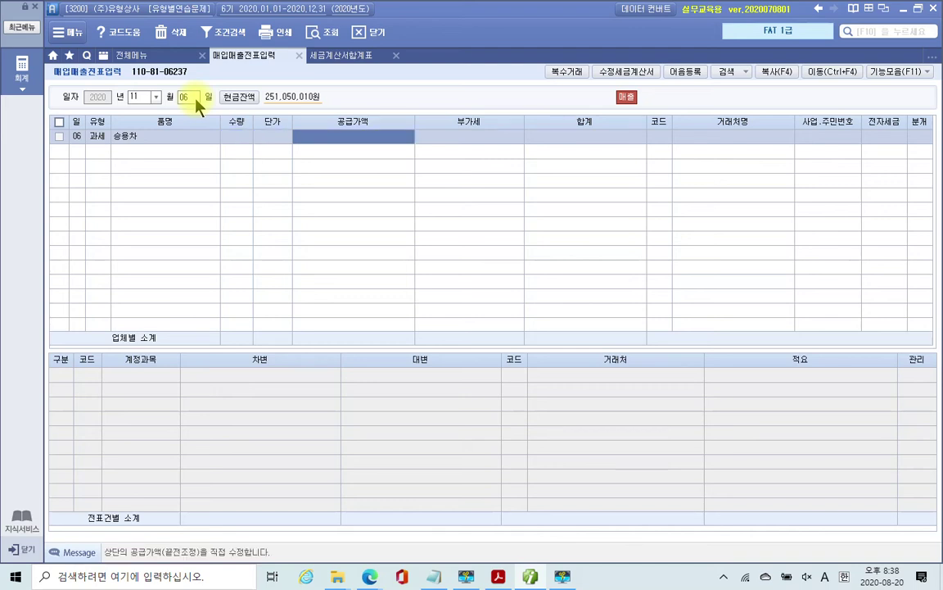
type("6000000")
key("Return")
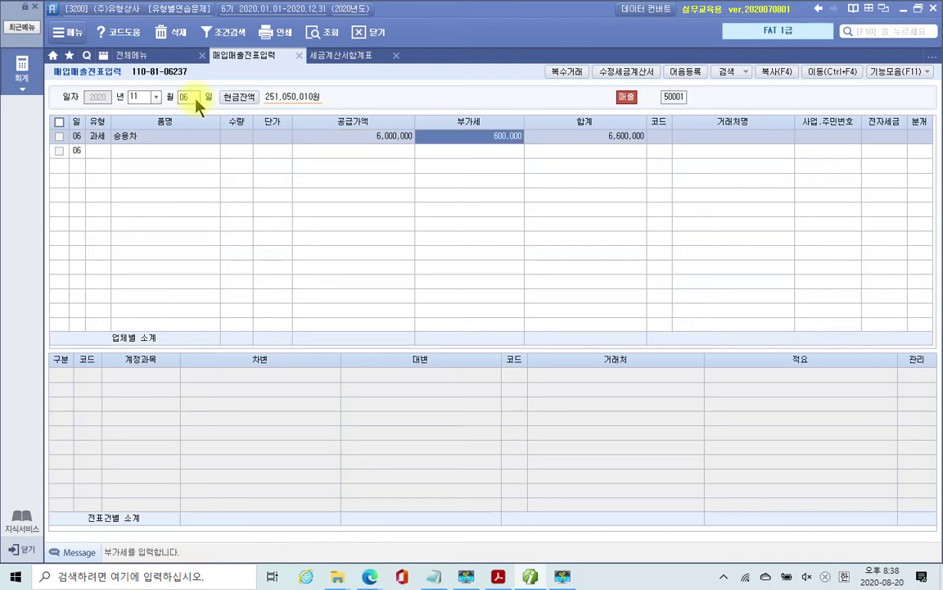
key("Return")
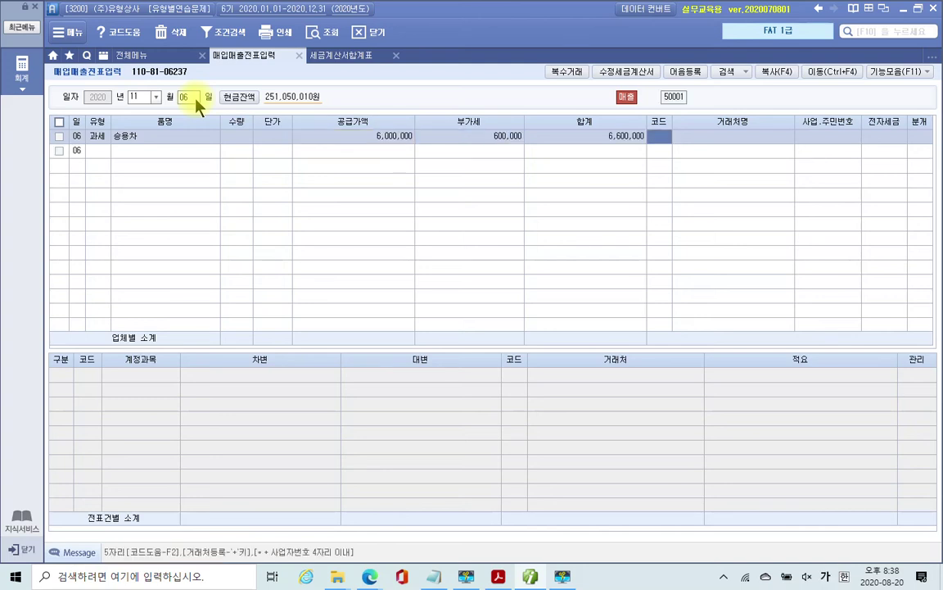
Complete the 11월 06일 row with (주)한국상사 as customer, 전자입력 for the tax invoice and journal type 3 (혼합).
type("한국")
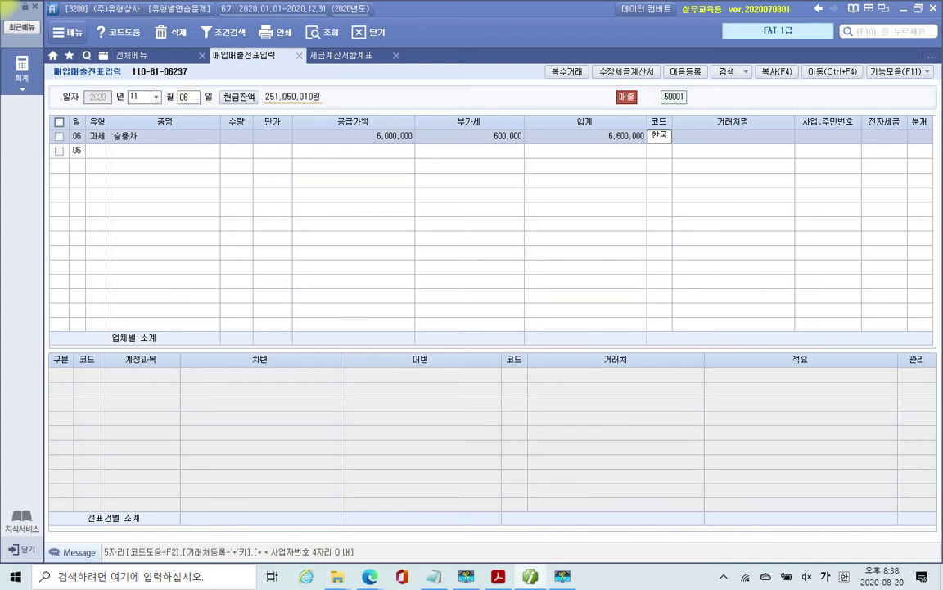
key("Return")
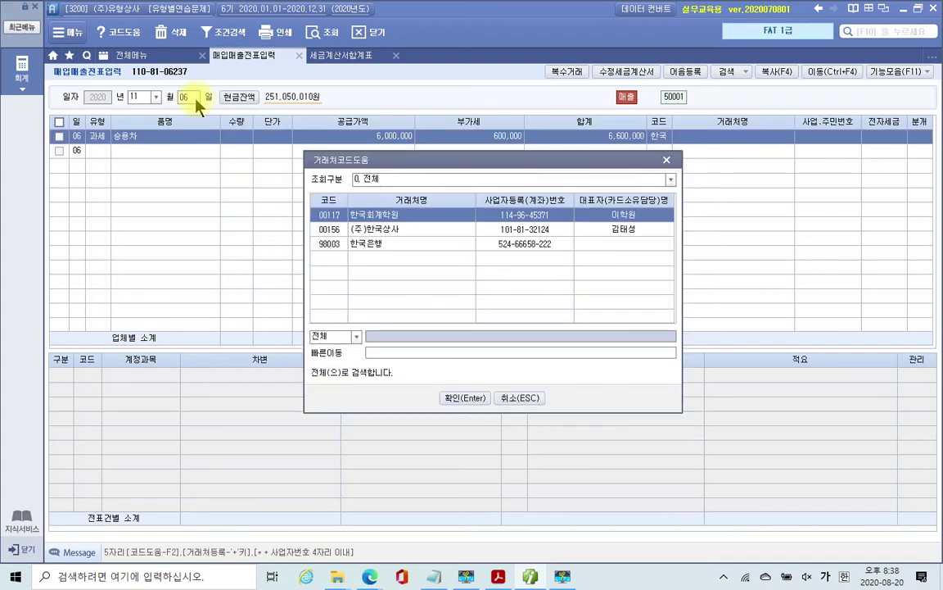
key("Down")
key("Return")
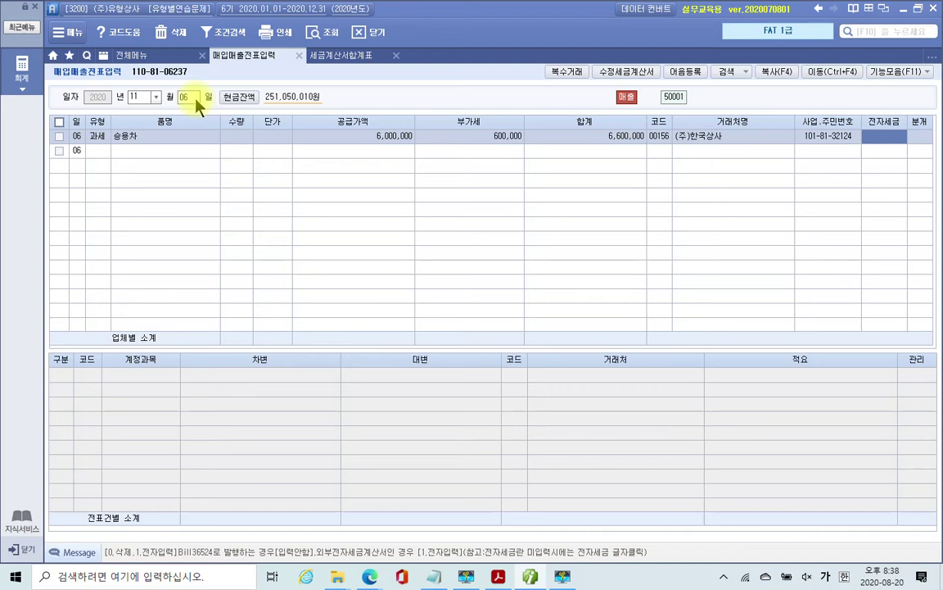
type("1")
key("Return")
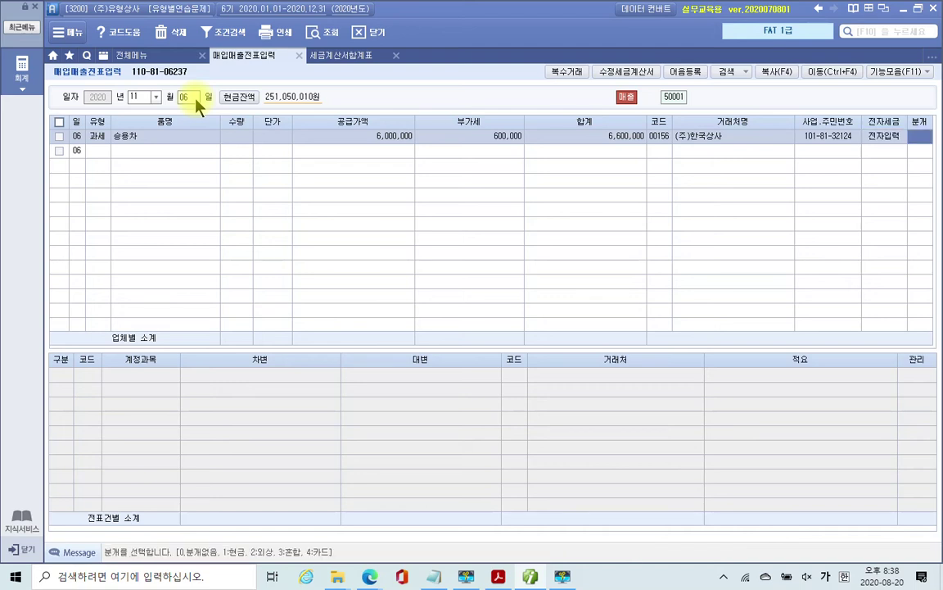
type("3")
key("Return")
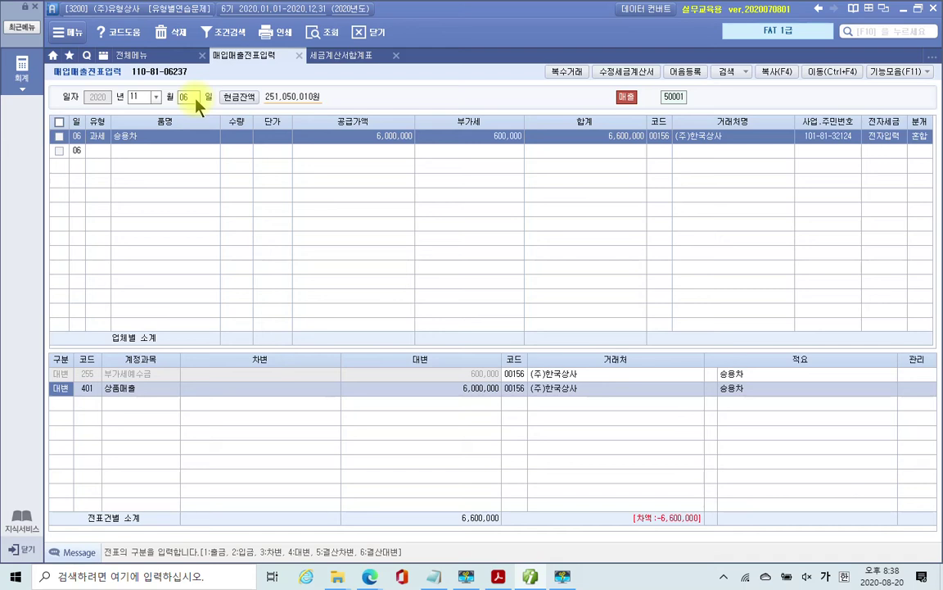
Change the 상품매출 credit line's account to 208 차량운반구 and set its amount to 18,000,000.
key("Return")
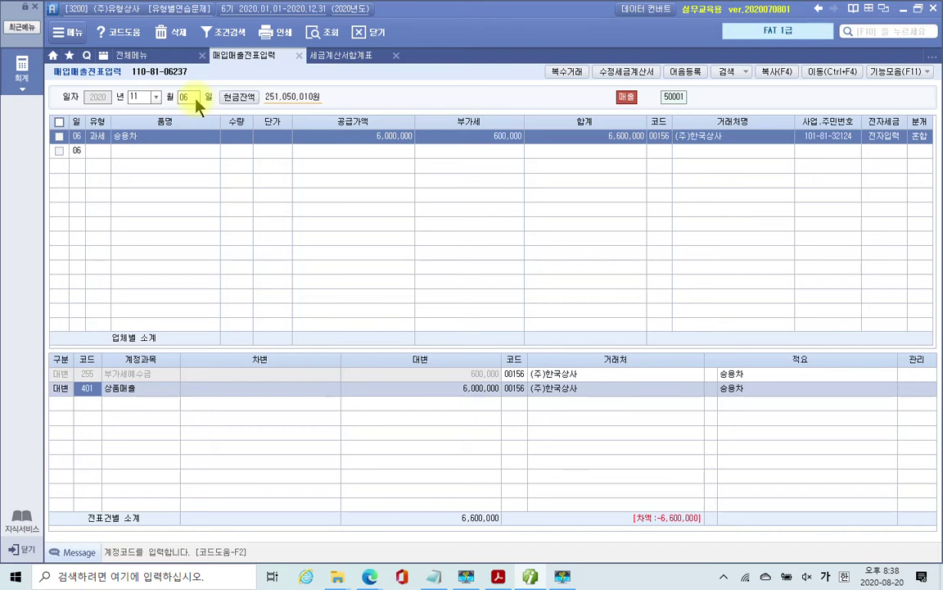
type("차량")
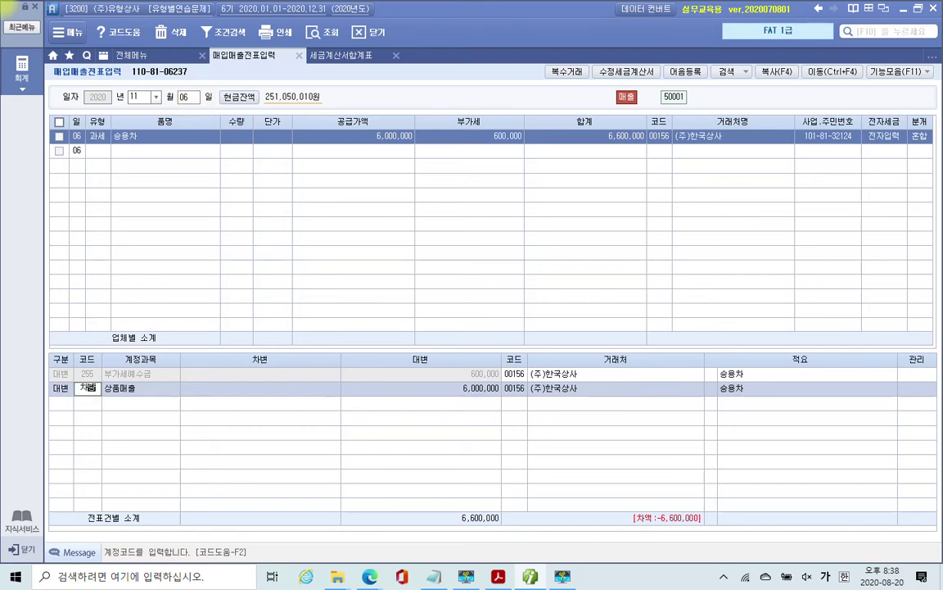
key("Return")
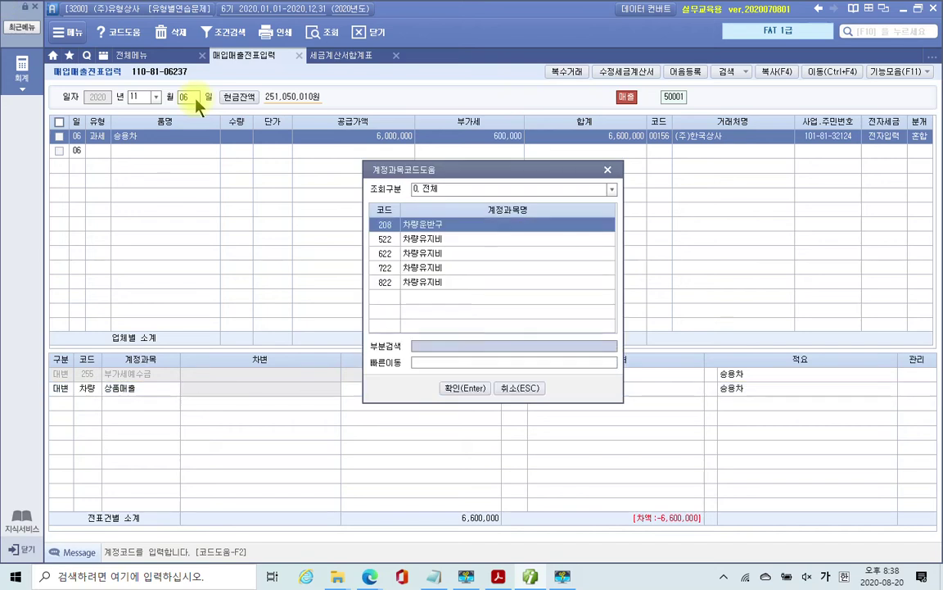
key("Return")
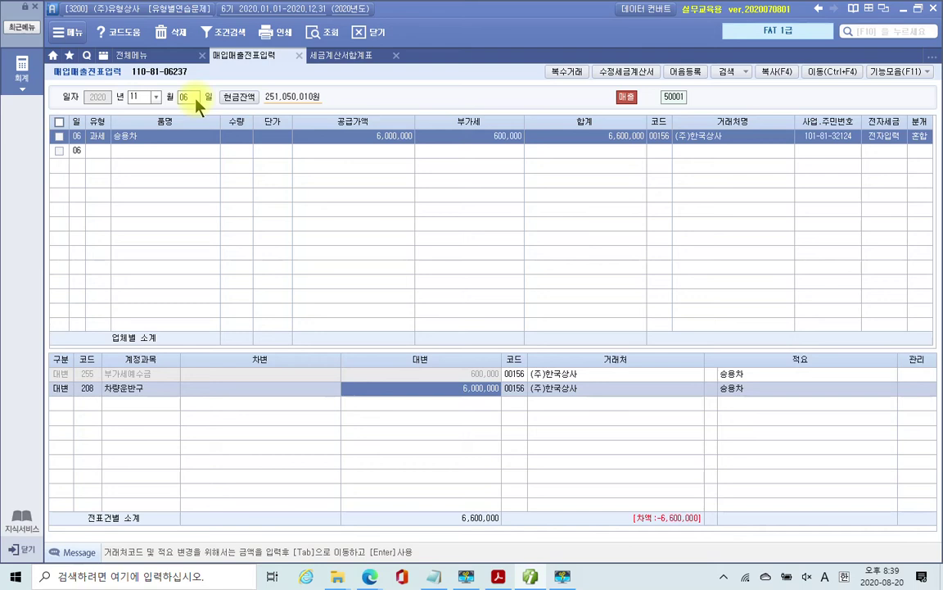
type("18000000")
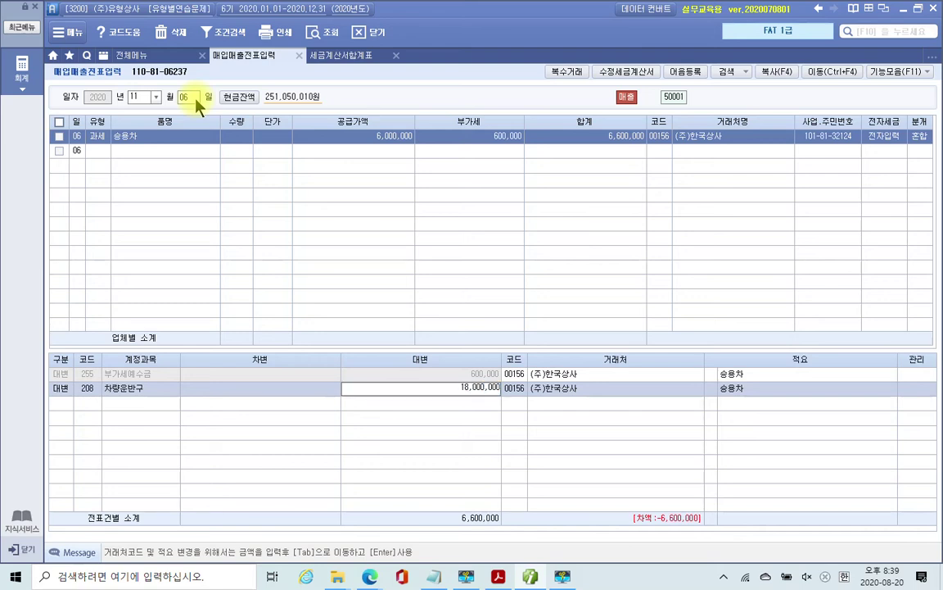
key("Return")
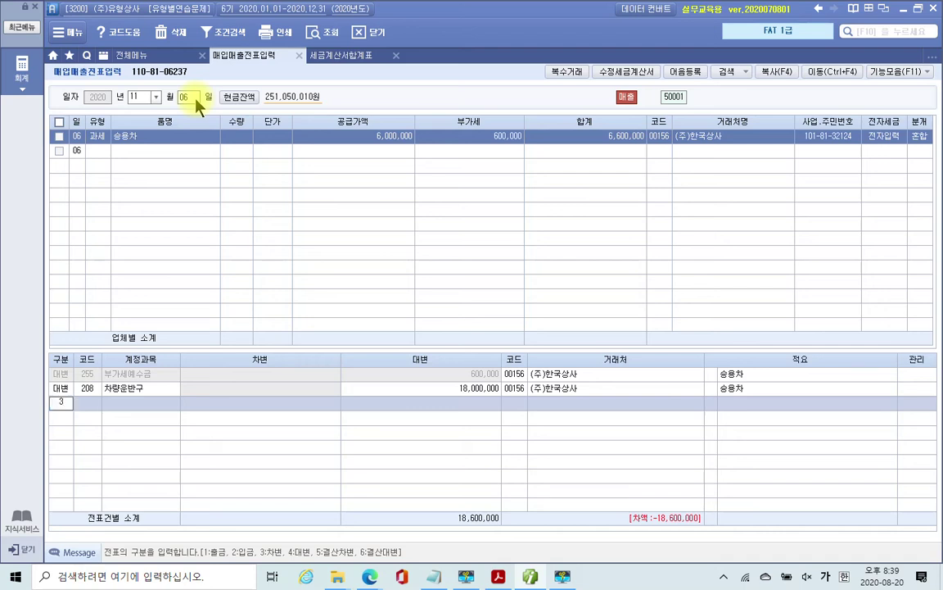
Add a debit line for account 209 감가상각누계액 with an amount of 14,000,000.
key("3")
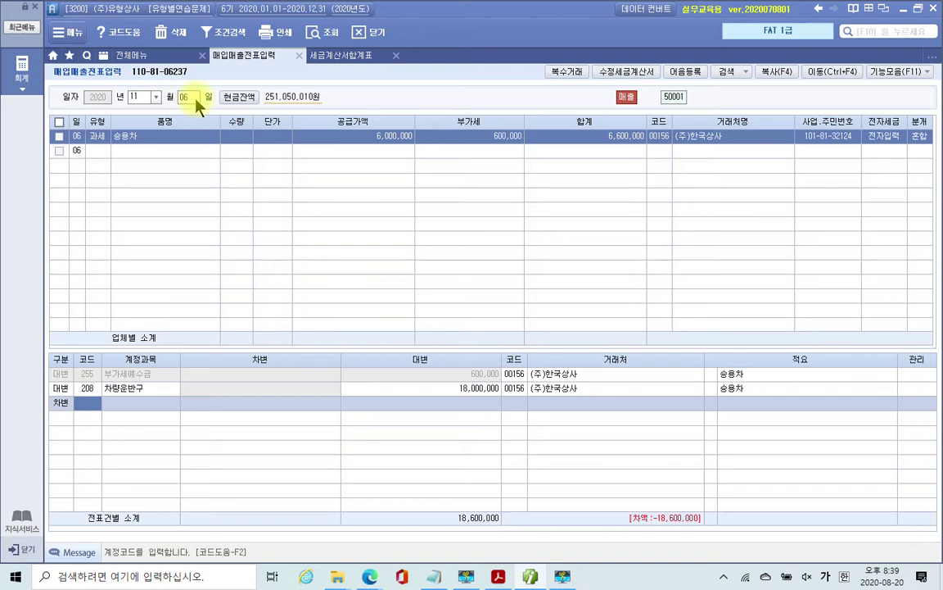
type("209")
key("Return")
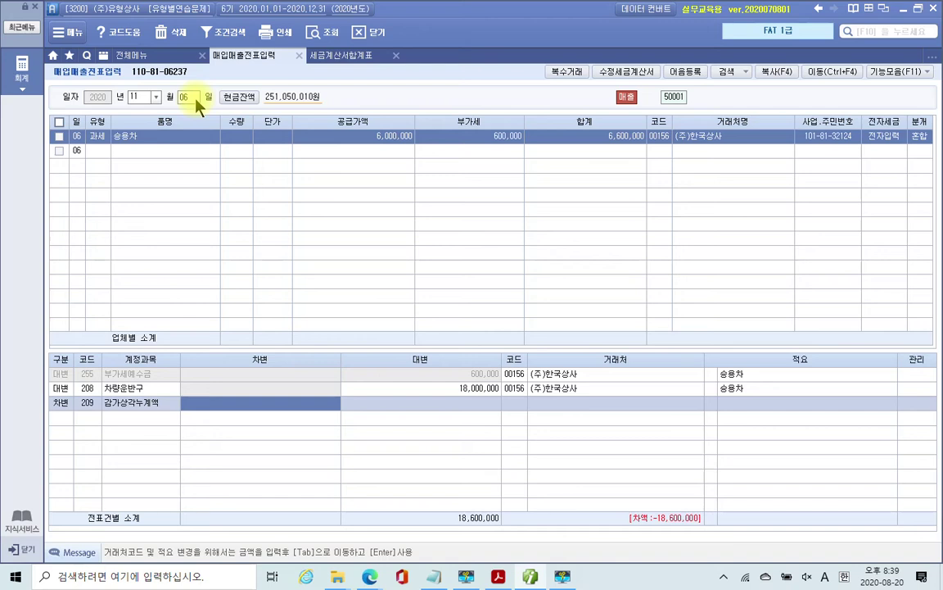
type("14000000")
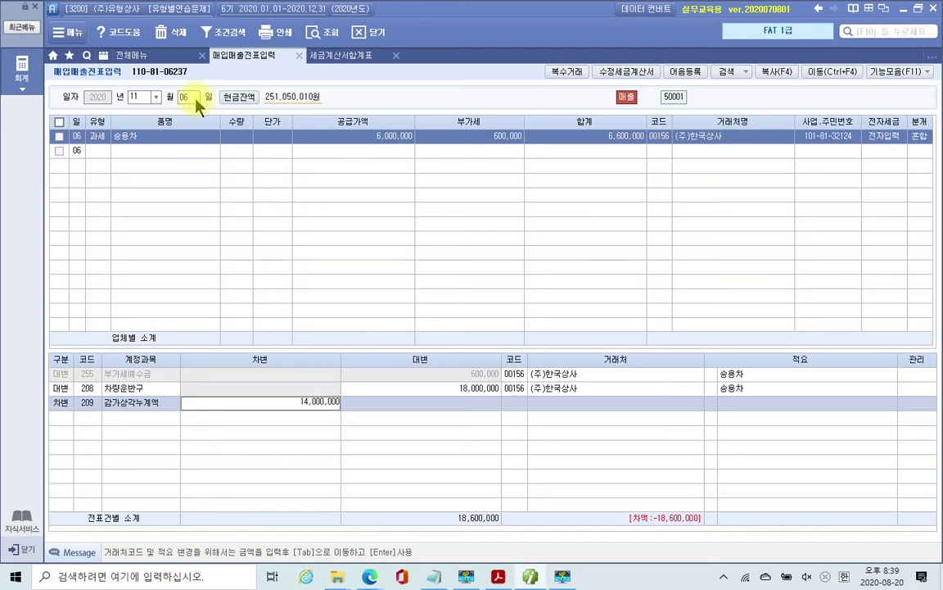
key("Return")
key("Return")
key("Return")
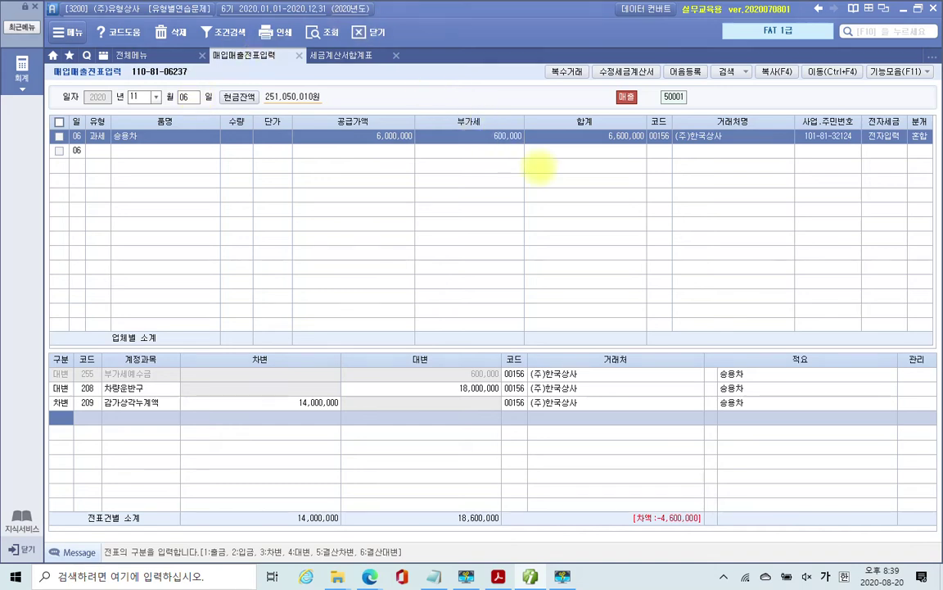
Review the total (합계) of the 승용차 sale row, outlining it temporarily.
left_click_drag(558, 115, 670, 167)
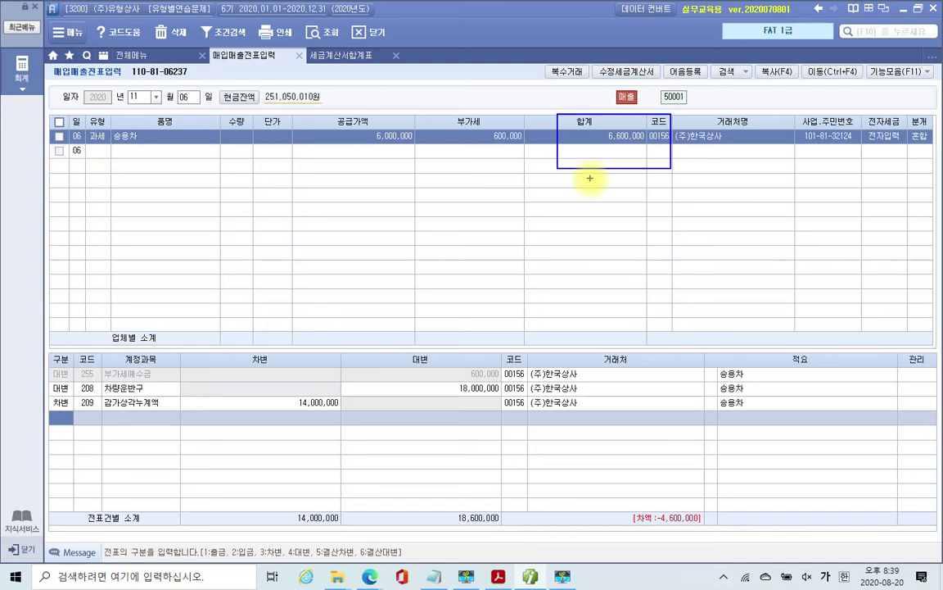
mouse_move(660, 90)
left_mouse_down()
mouse_move(647, 205)
mouse_move(587, 266)
left_mouse_up()
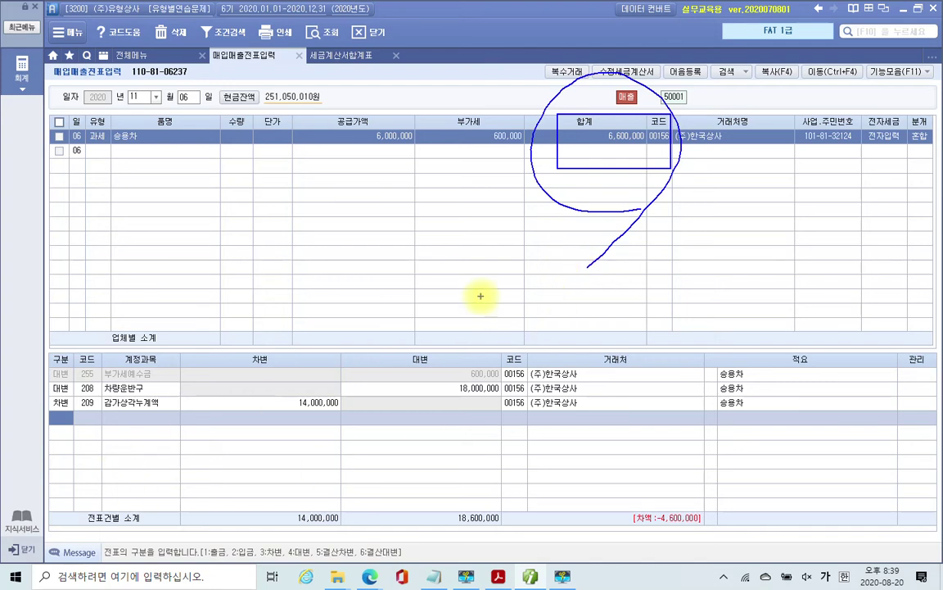
key("Escape")
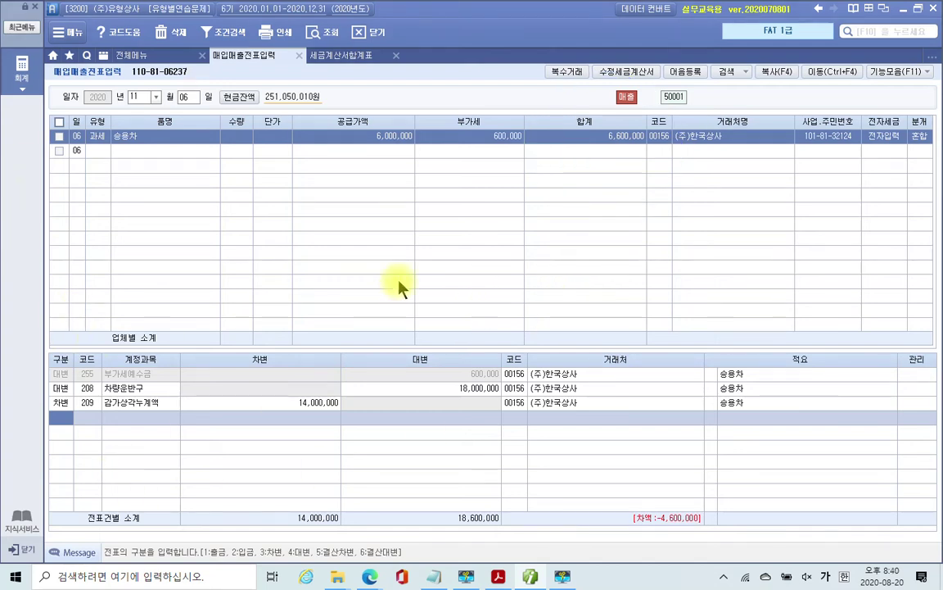
Add a debit line for account 120 미수금 with an amount of 6,600,000 to the 승용차 sale.
type("3미수")
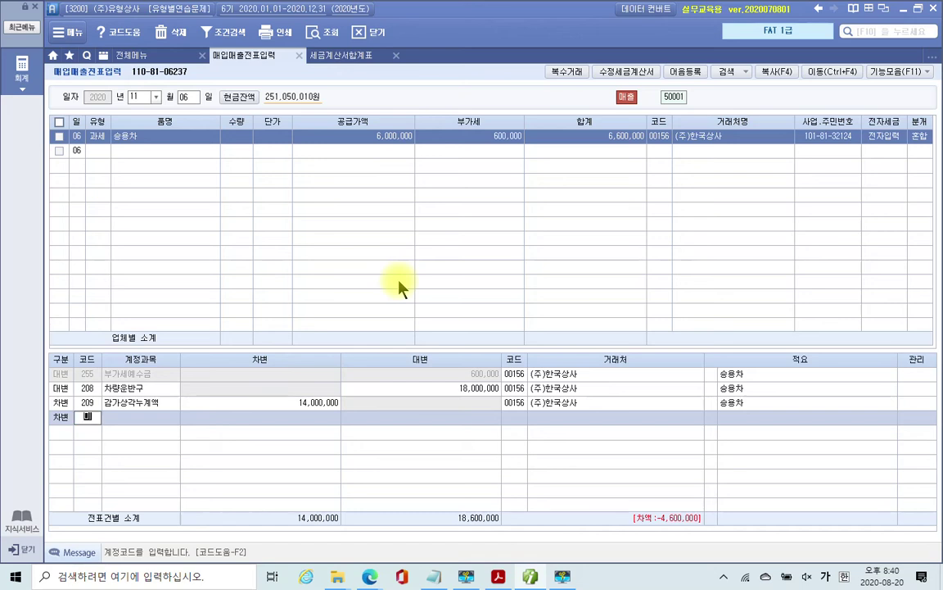
key("Return")
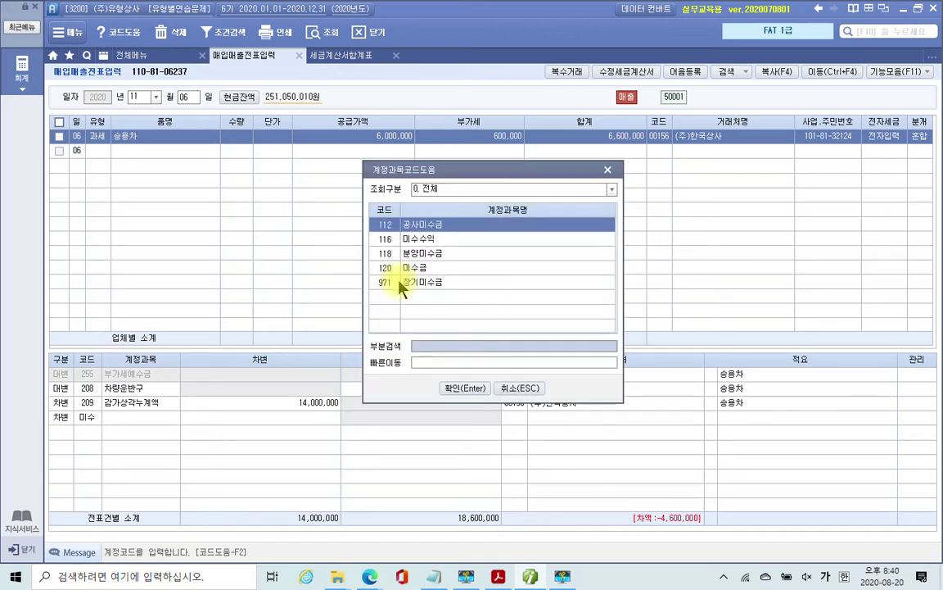
key("Down")
key("Down")
key("Down")
key("Return")
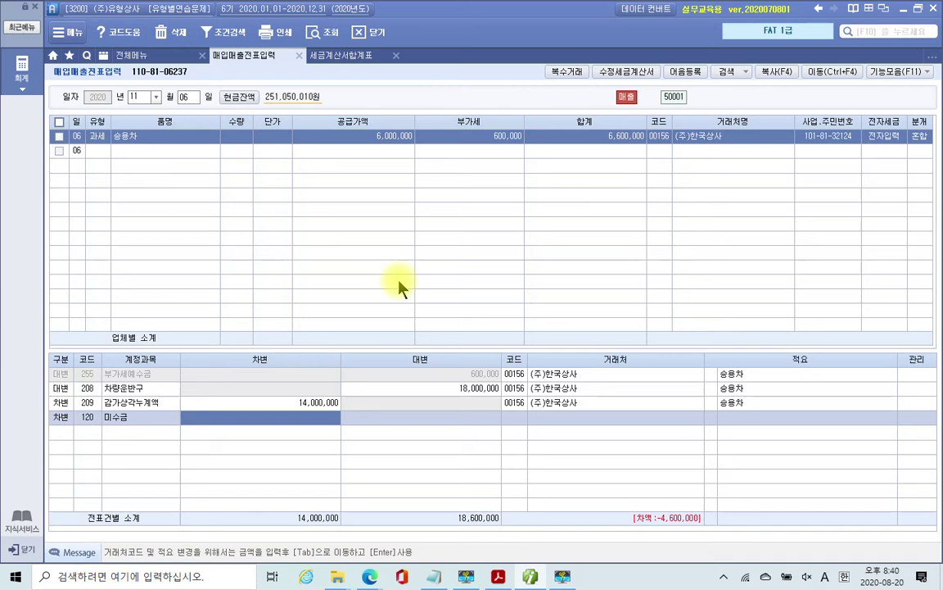
type("6,600,000")
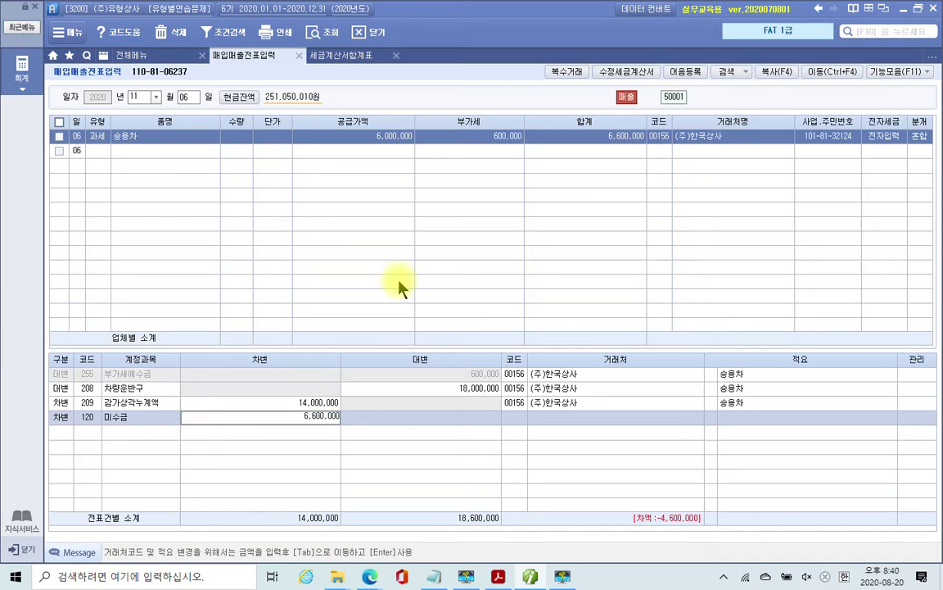
key("Return")
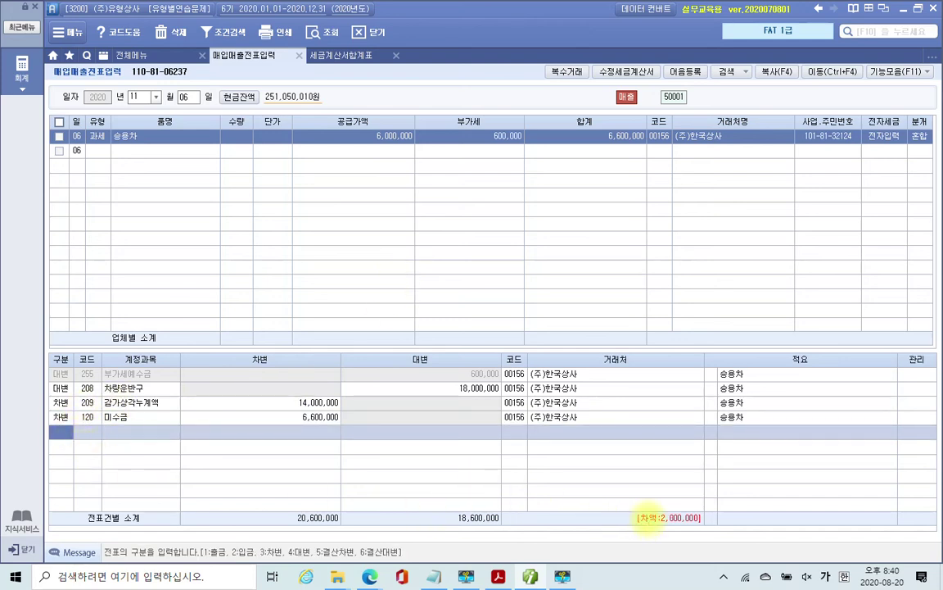
Examine the journal's debit-credit difference (차액), temporarily marking it and the credit side of the empty line where it belongs.
left_click_drag(630, 506, 716, 538)
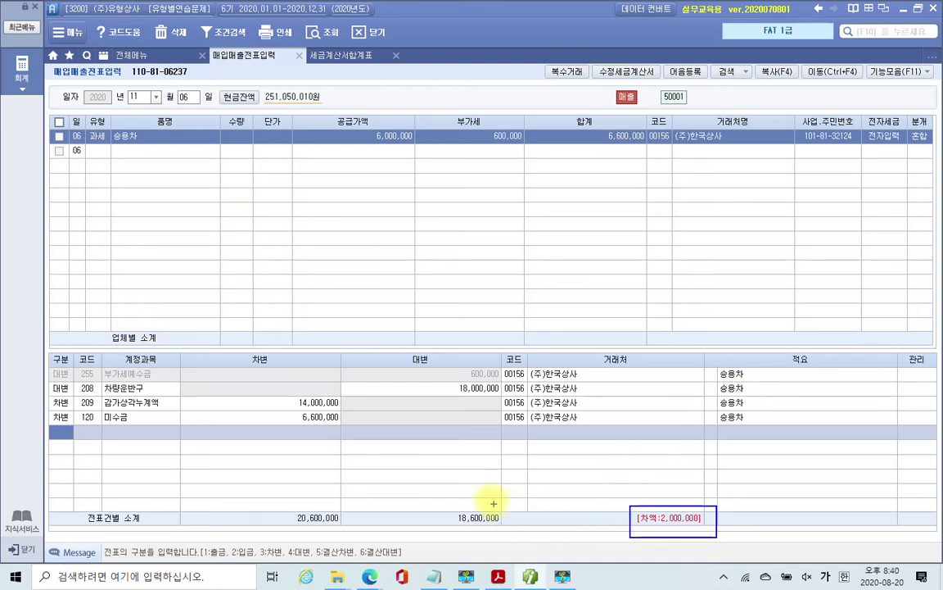
mouse_move(635, 513)
left_mouse_down()
mouse_move(532, 489)
mouse_move(465, 453)
mouse_move(468, 431)
mouse_move(463, 439)
left_mouse_up()
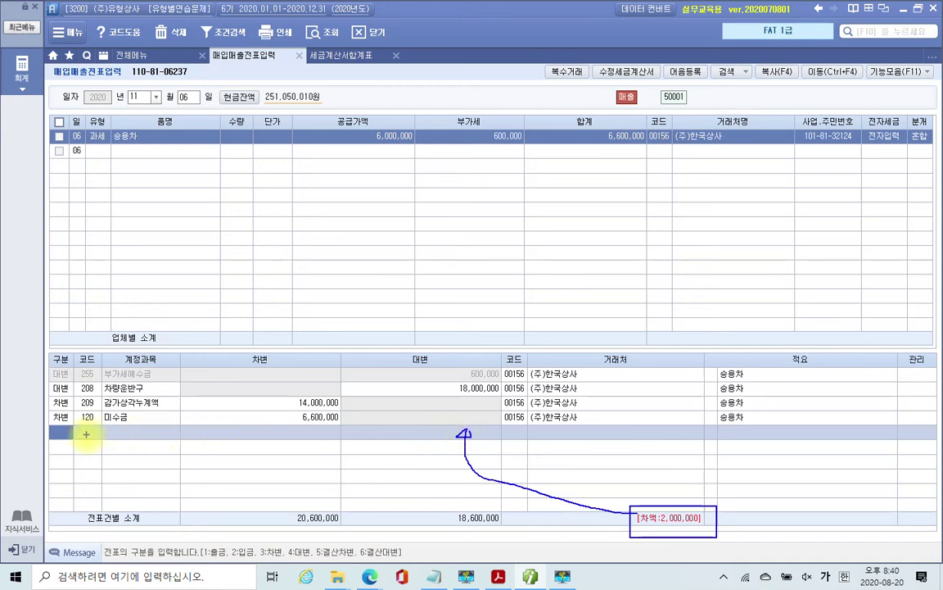
left_click_drag(49, 442, 139, 443)
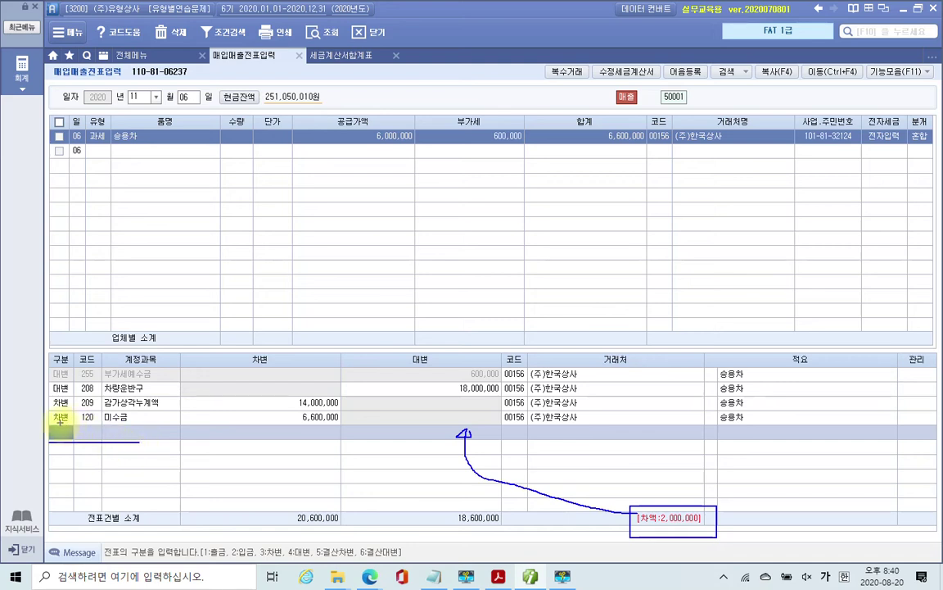
type("4")
key("Escape")
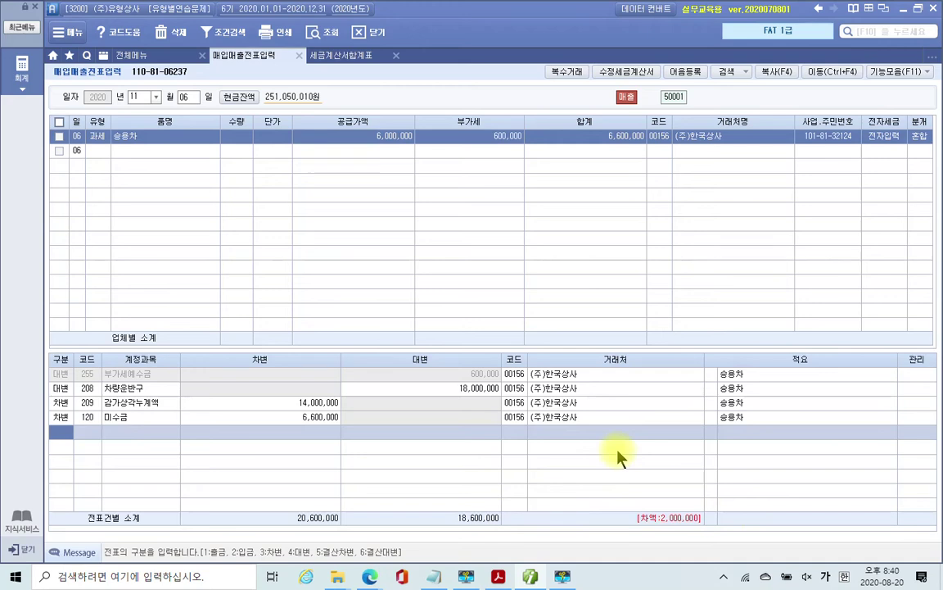
Add a credit line for account 914 유형자산처분이익 with an amount of 2,000,000.
type("4")
key("Return")
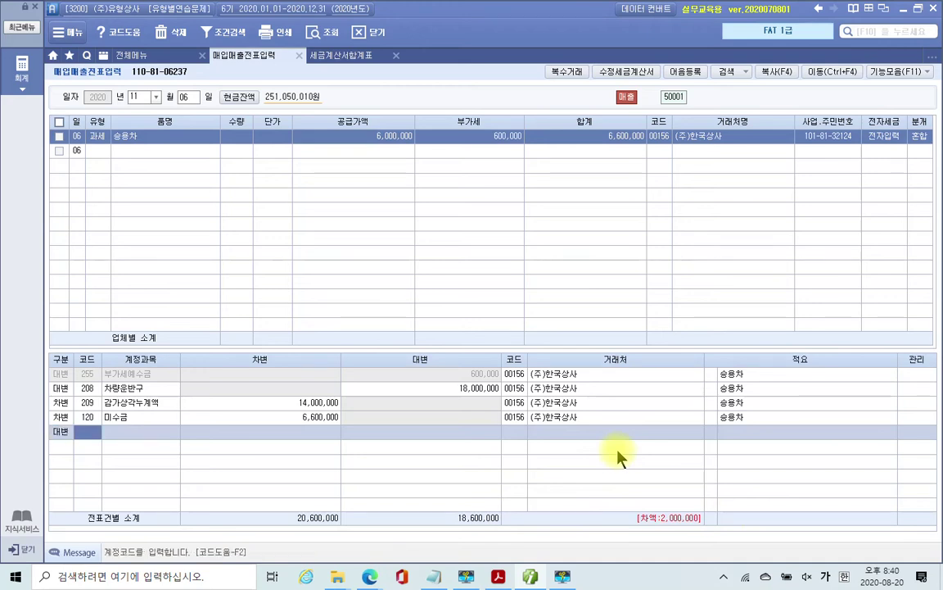
type("유형")
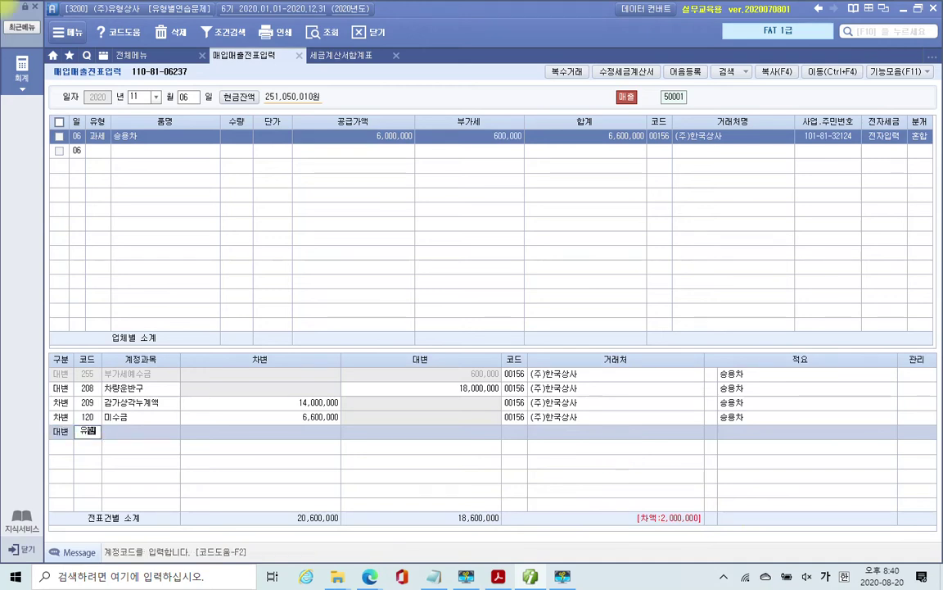
key("Return")
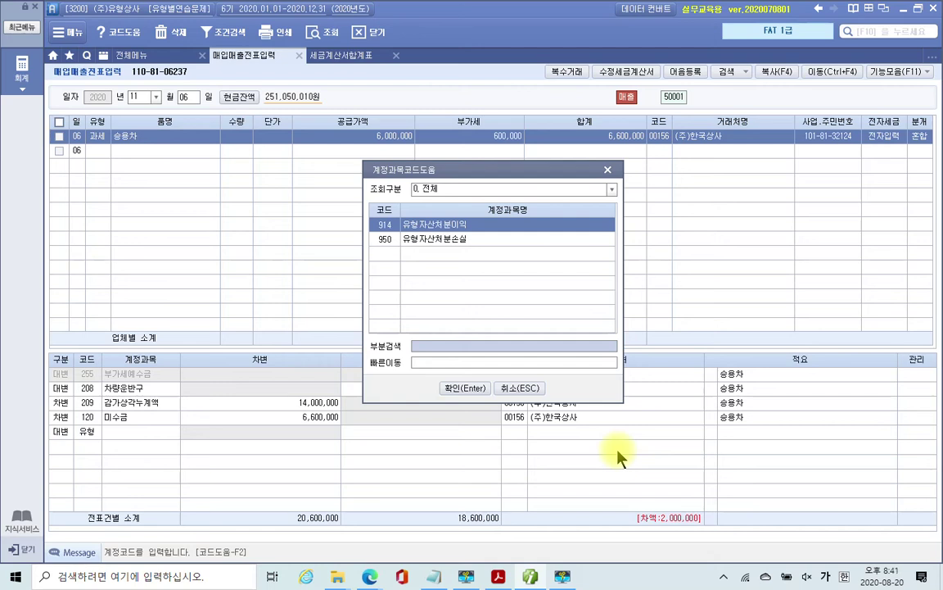
key("Return")
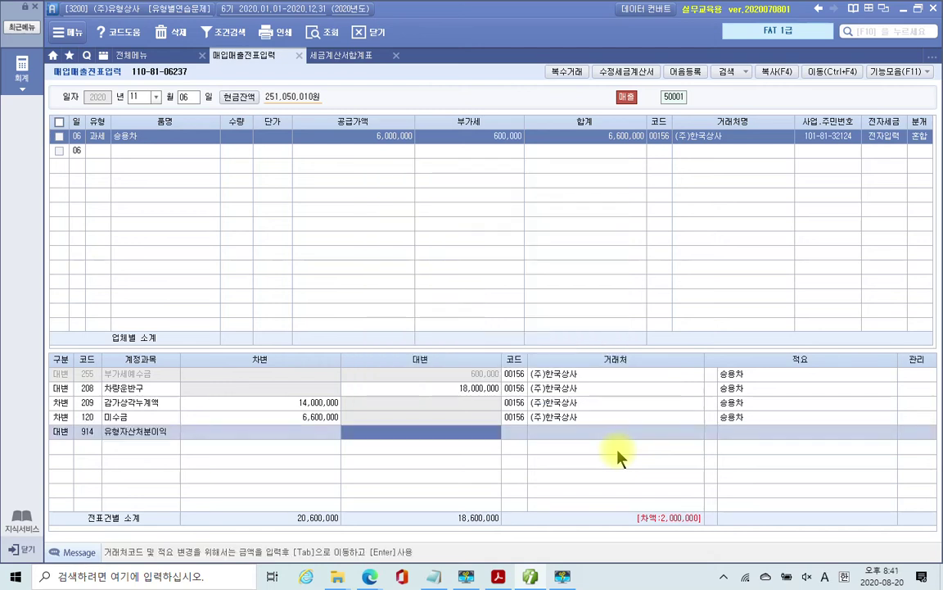
type("2000000")
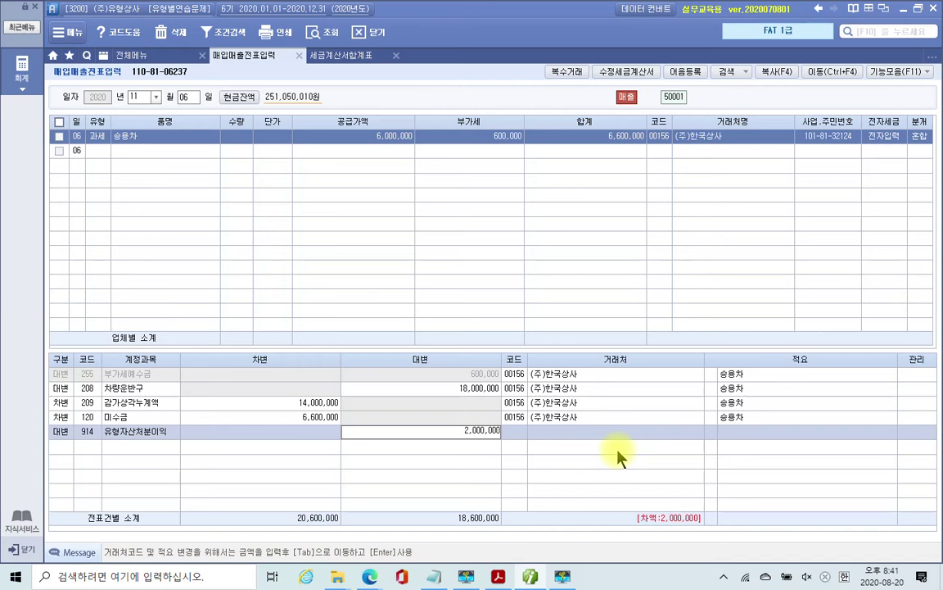
key("Return")
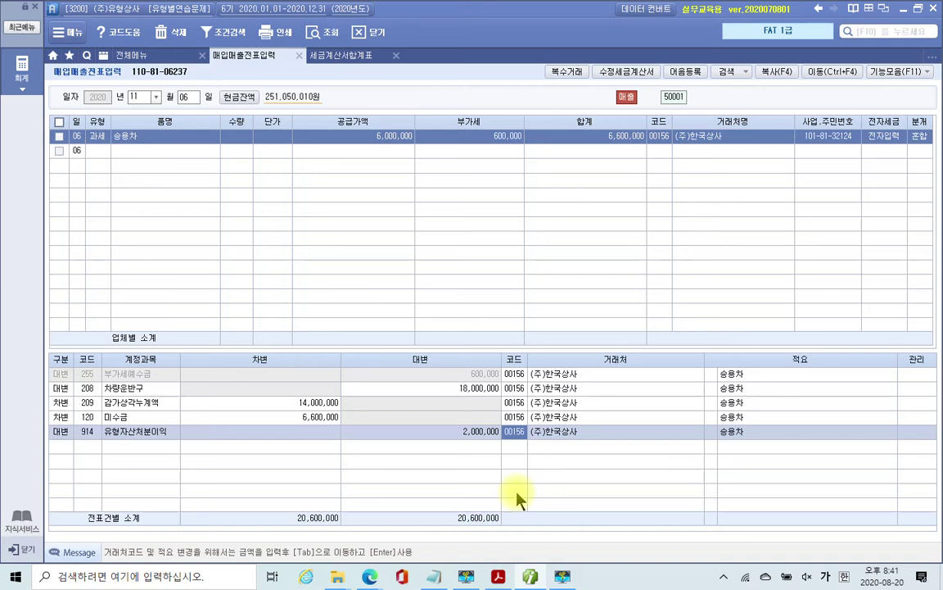
Review how the disposal gain follows from acquisition cost, accumulated depreciation and supply value, marking these amounts temporarily.
mouse_move(459, 443)
left_mouse_down()
mouse_move(499, 432)
mouse_move(463, 419)
mouse_move(455, 442)
left_mouse_up()
mouse_move(459, 392)
left_mouse_down()
mouse_move(488, 401)
mouse_move(512, 387)
mouse_move(456, 383)
left_mouse_up()
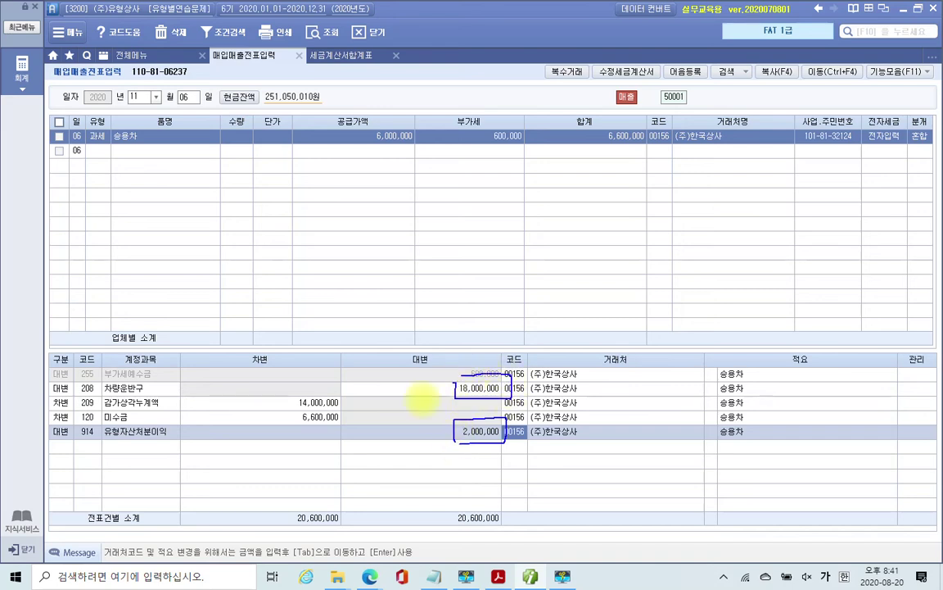
mouse_move(290, 394)
left_mouse_down()
mouse_move(281, 406)
mouse_move(343, 414)
mouse_move(360, 395)
mouse_move(295, 393)
left_mouse_up()
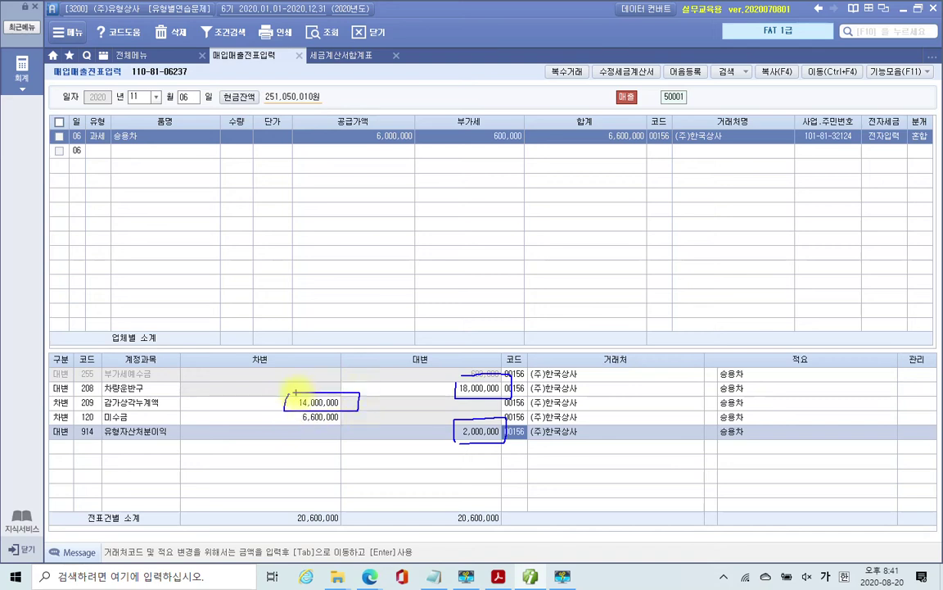
mouse_move(362, 309)
left_mouse_down()
mouse_move(354, 328)
mouse_move(376, 328)
mouse_move(353, 338)
left_mouse_up()
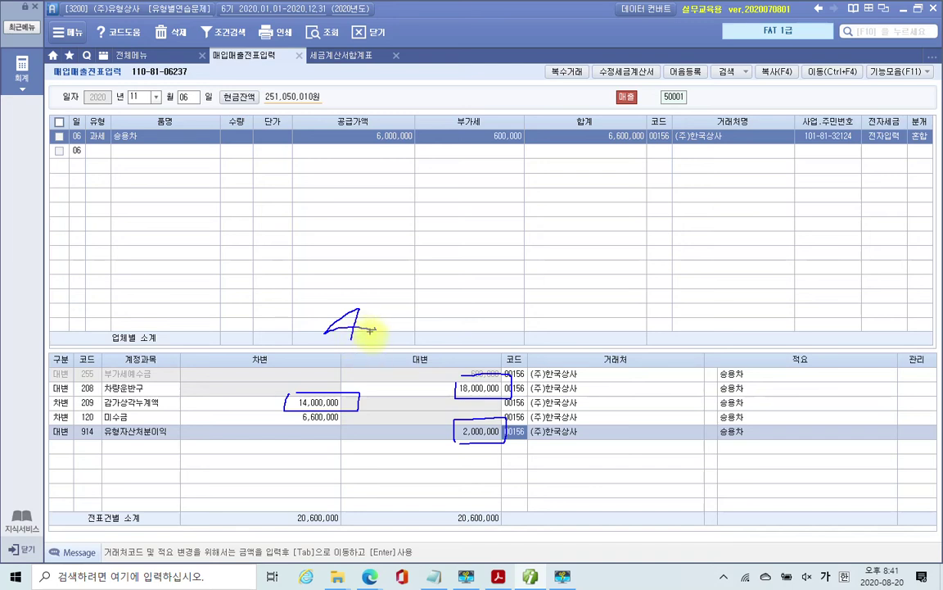
mouse_move(398, 149)
left_mouse_down()
mouse_move(362, 131)
mouse_move(408, 117)
mouse_move(420, 141)
mouse_move(400, 147)
left_mouse_up()
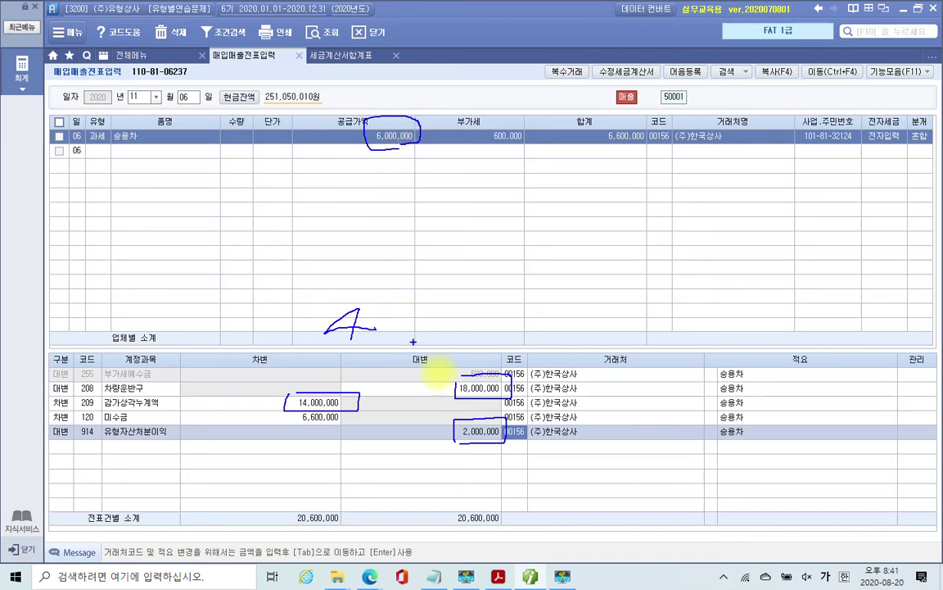
mouse_move(425, 434)
left_mouse_down()
mouse_move(444, 434)
mouse_move(434, 440)
left_mouse_up()
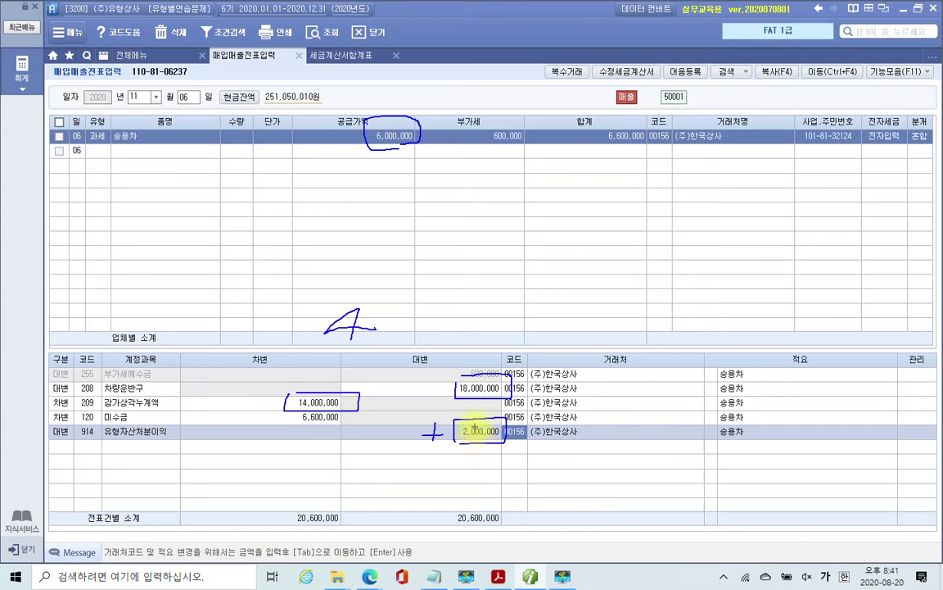
key("Escape")
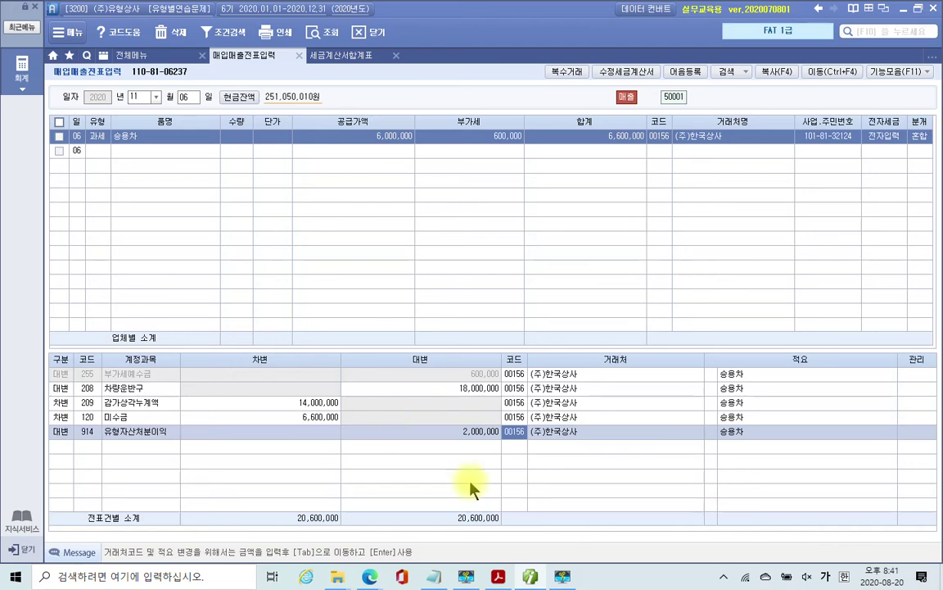
Switch to Acrobat Reader, read the 11월 07일 copier sale in the workbook PDF, and return to 더존 iPlus.
key("alt+Tab")
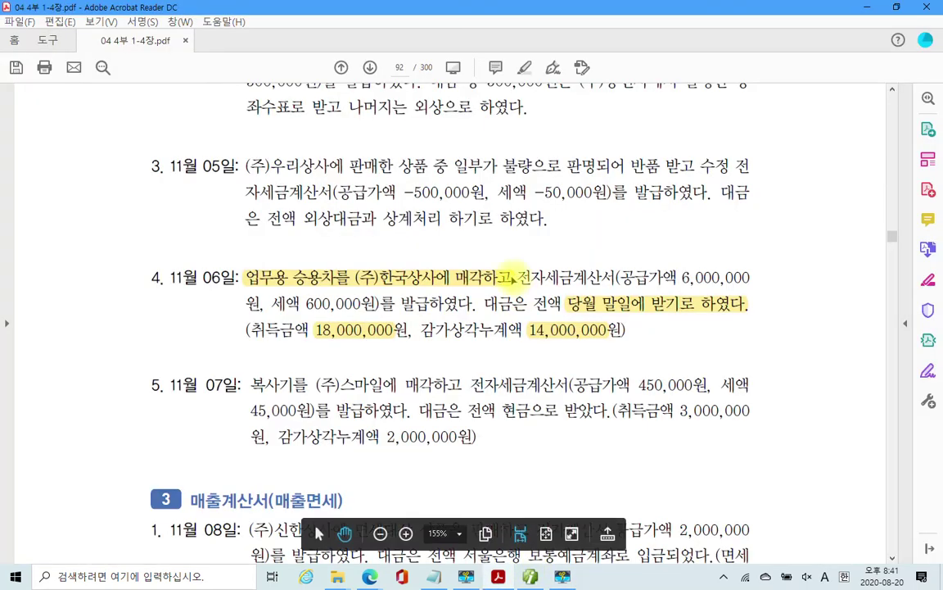
scroll(383, 385, "down", 2)
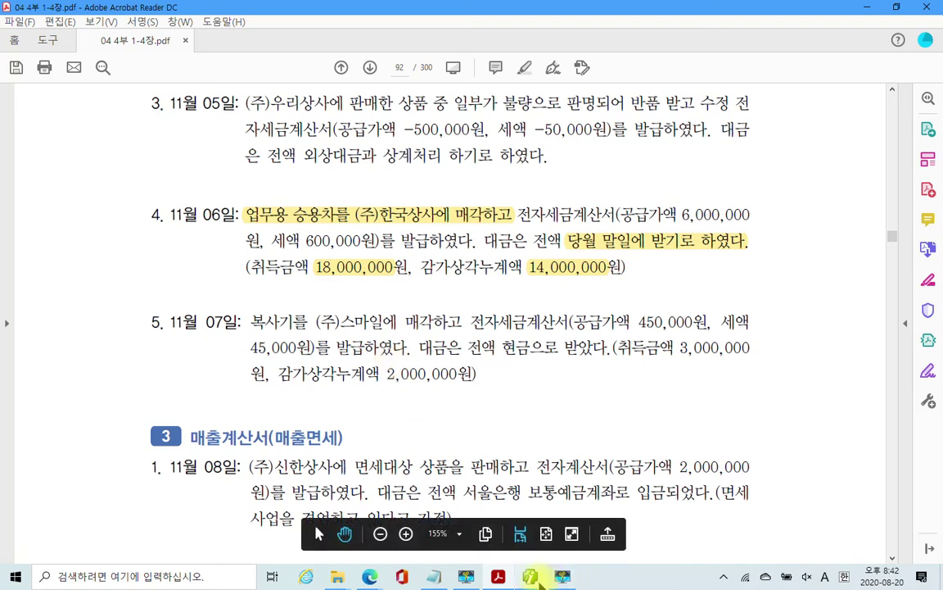
mouse_move(537, 582)
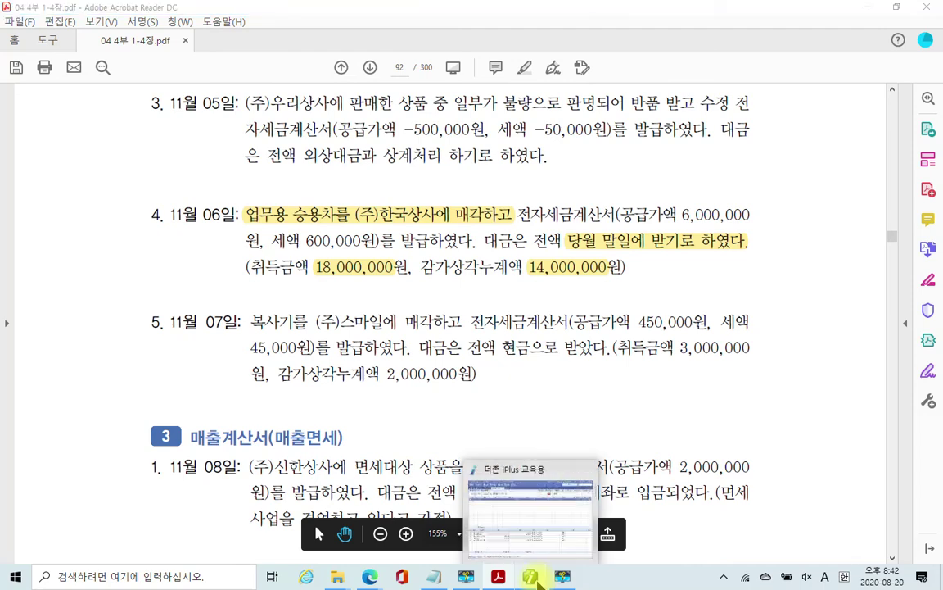
left_click(537, 579)
Set the entry date to 11월 07일 and start a row with type 11 (과세).
left_click(186, 100)
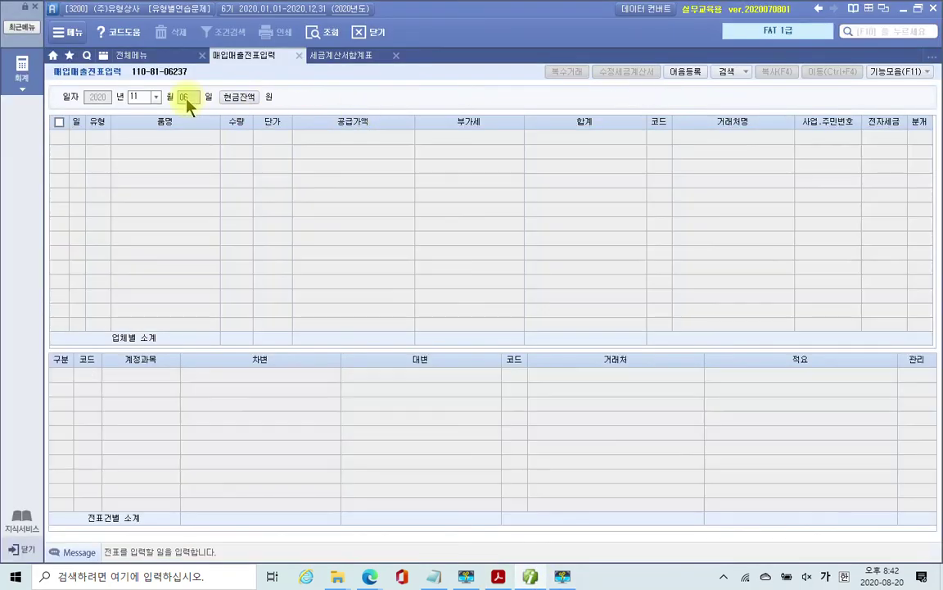
type("7")
key("Return")
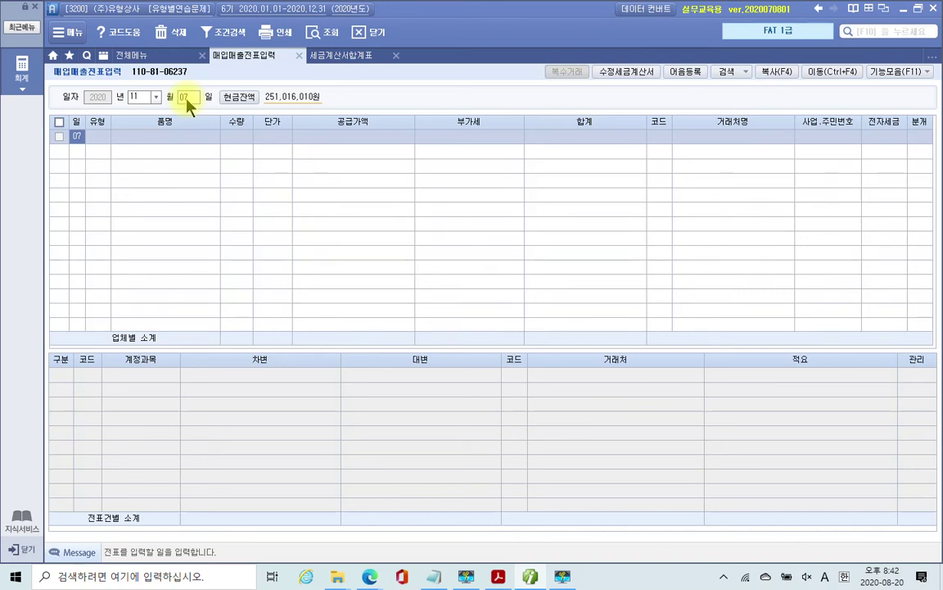
key("Return")
type("11")
key("Return")
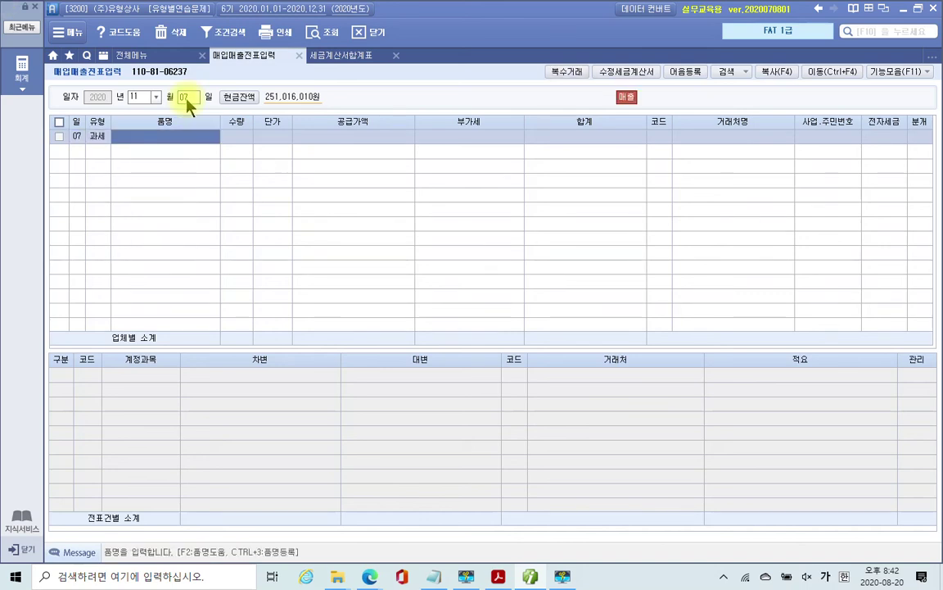
Enter 복사기 as the item and 450,000 as the supply value, leaving quantity and unit price blank.
type("복사기")
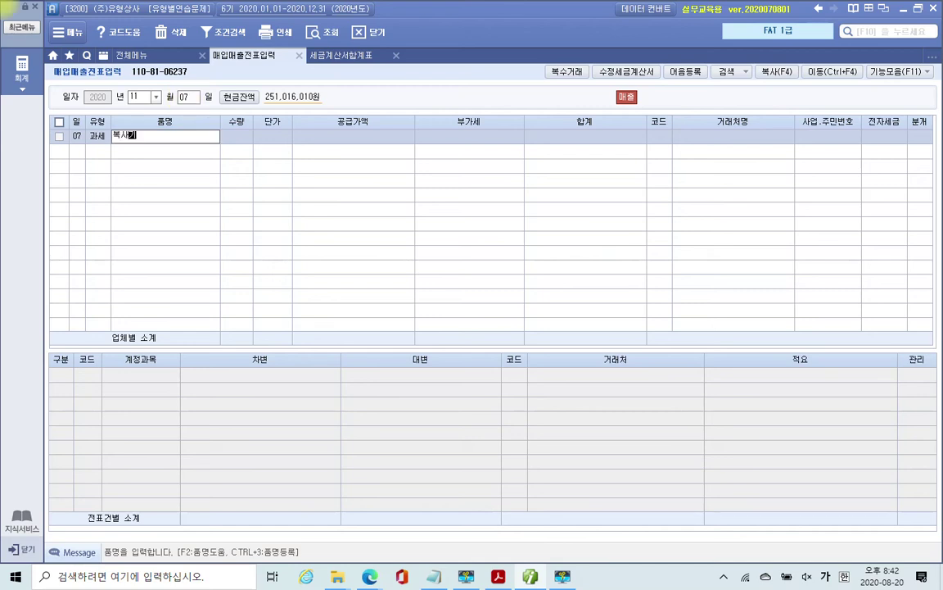
key("Return")
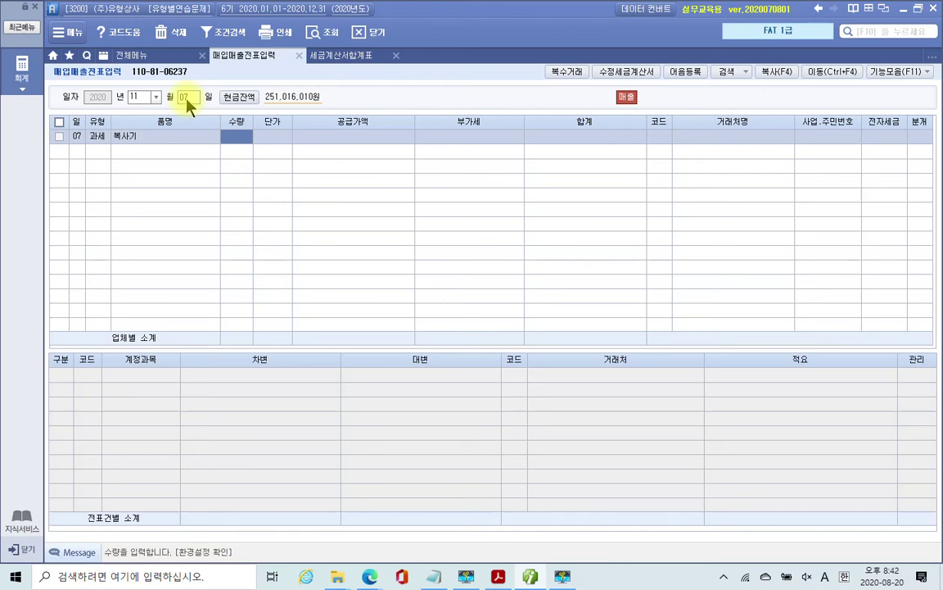
key("Return")
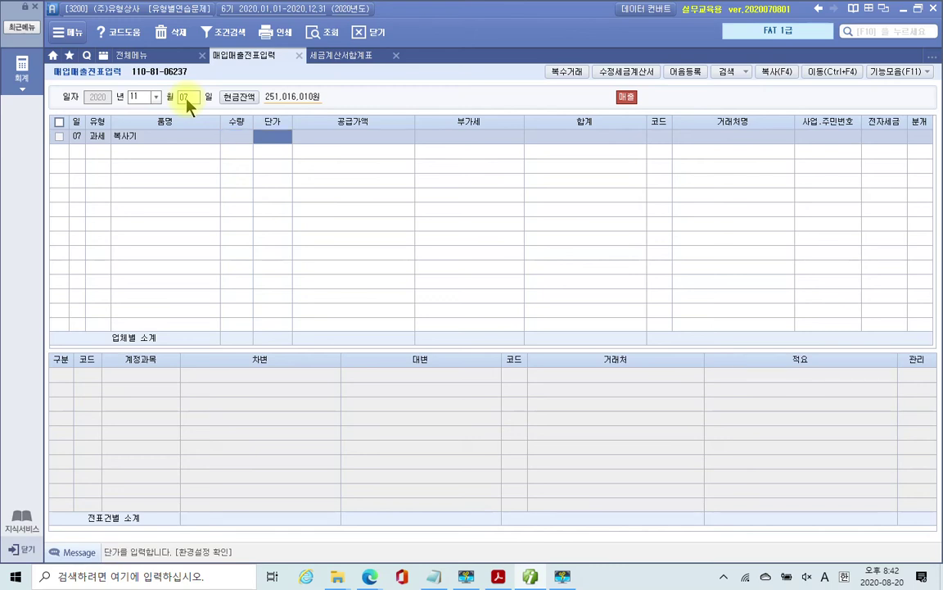
key("Return")
type("4500000")
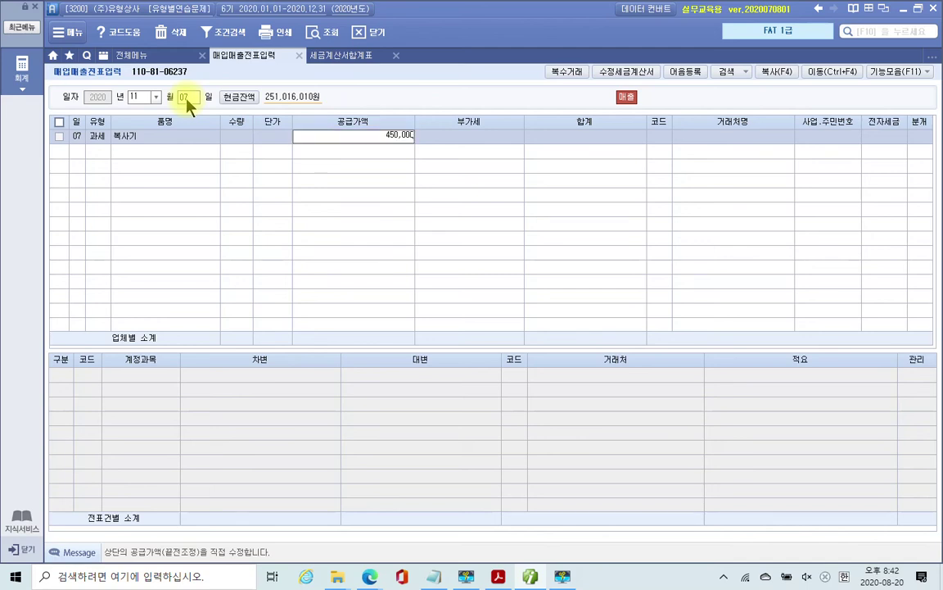
key("Return")
key("Return")
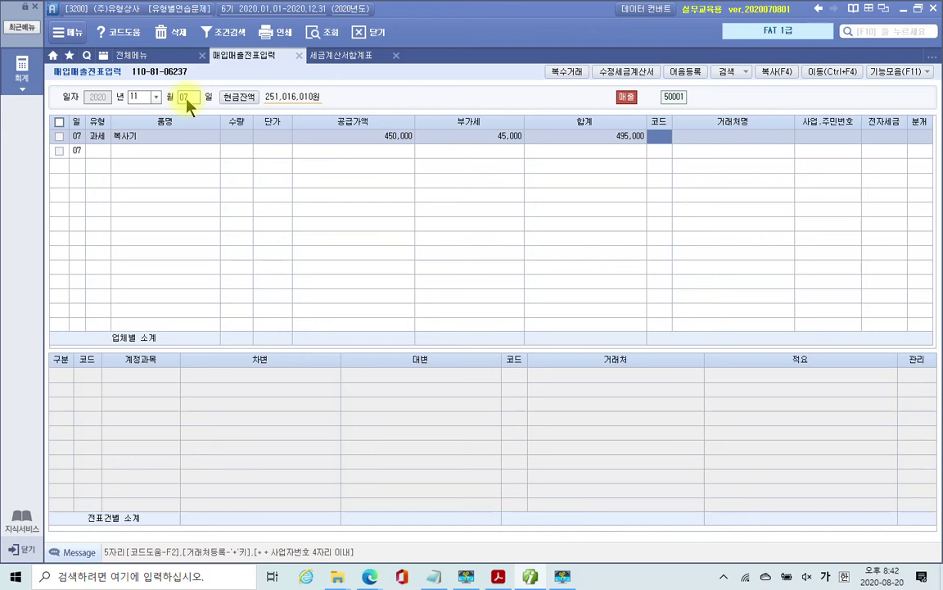
Set (주)스마일 as the 복사기 row's customer and mark its tax invoice as 전자입력.
type("스빠")
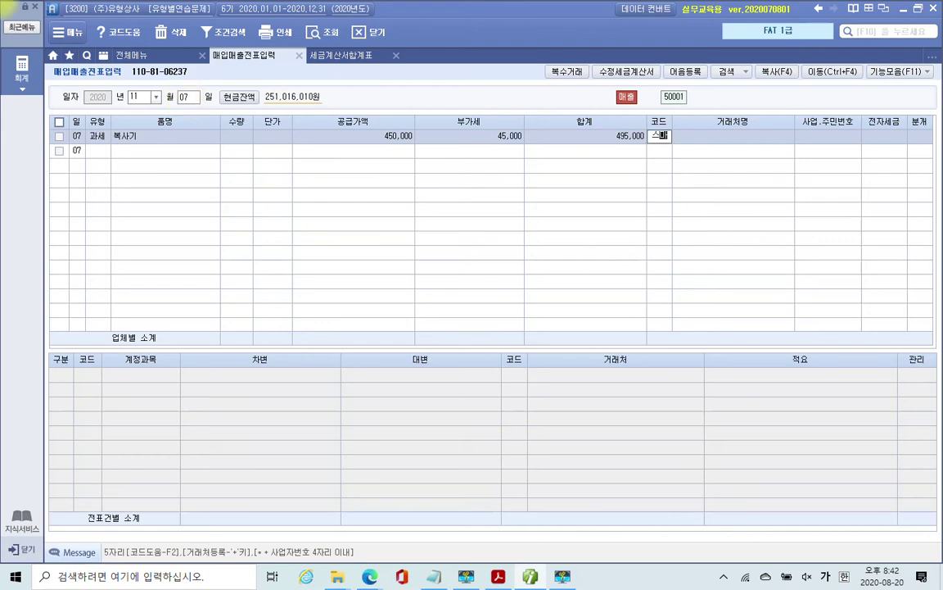
key("Return")
key("Return")
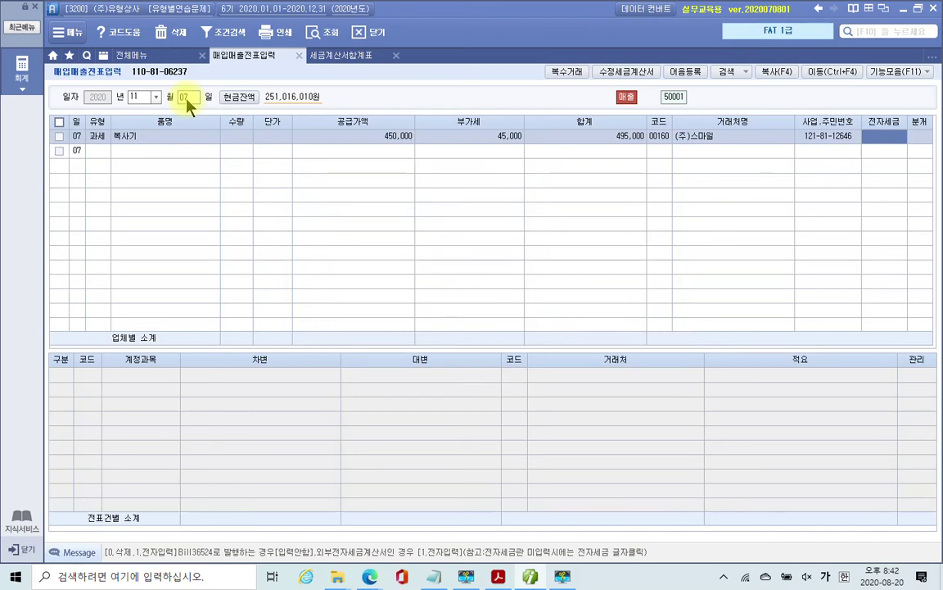
type("1")
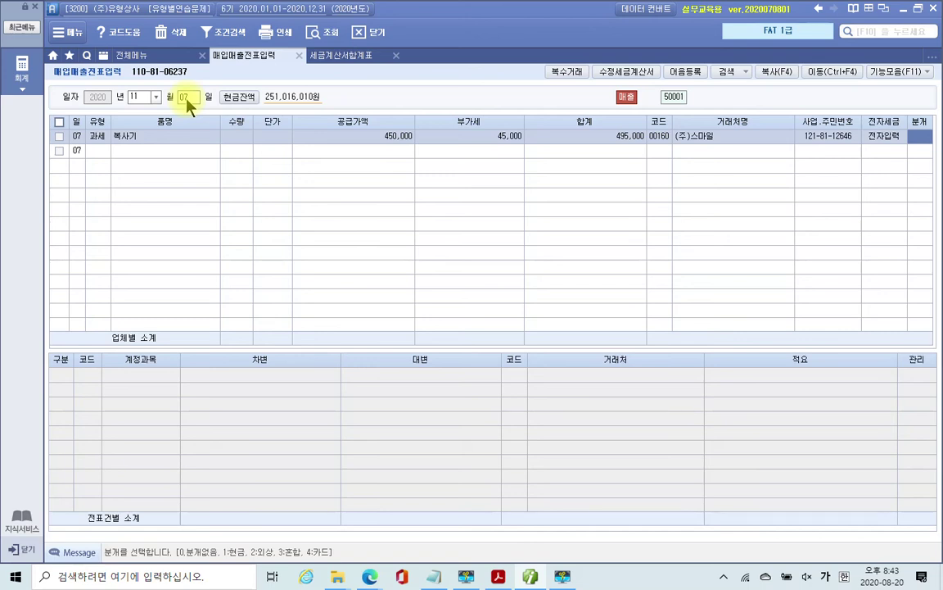
Set the 복사기 row's journal type to 혼합 and change its 상품매출 credit line to 비품 with 3,000,000.
type("3")
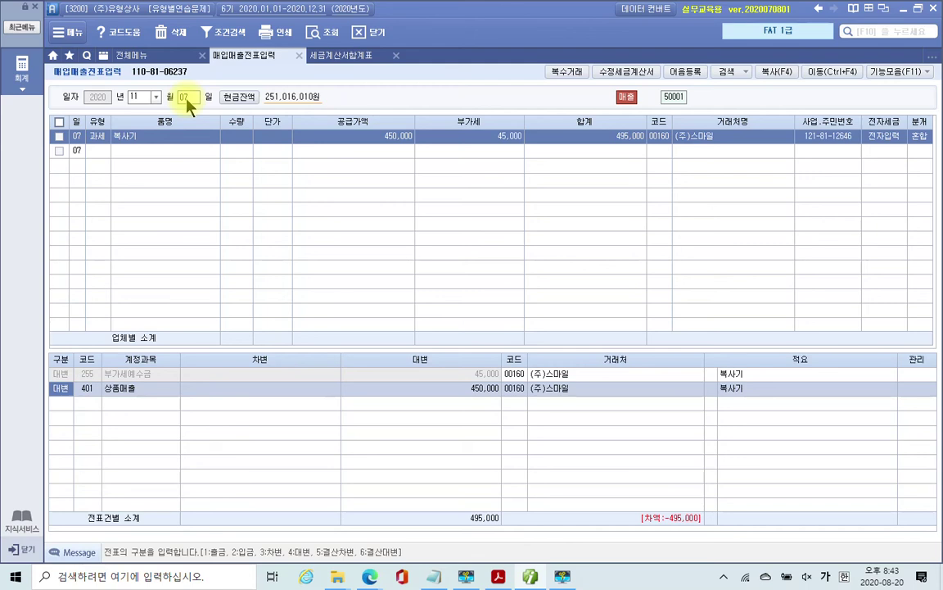
key("Return")
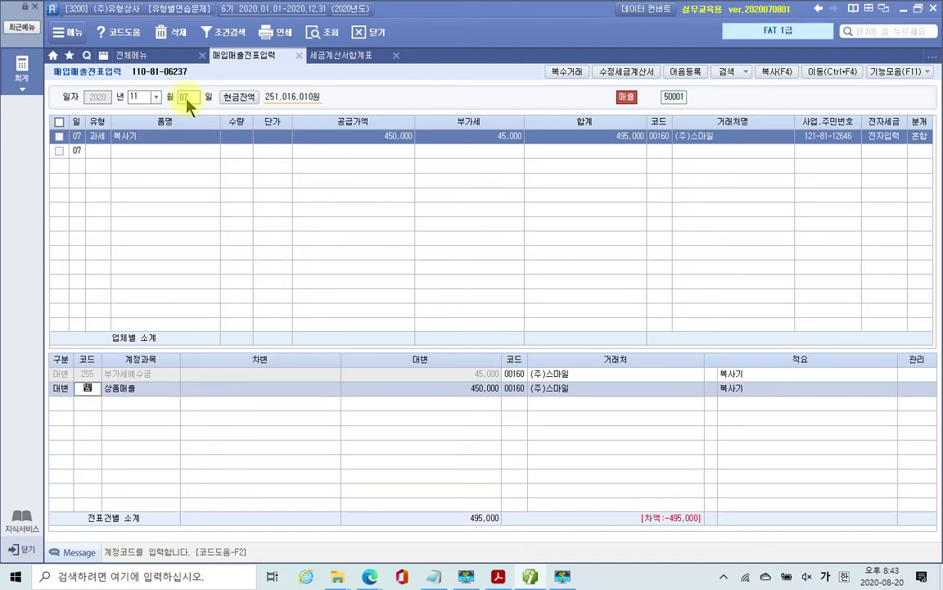
type("비품")
key("Return")
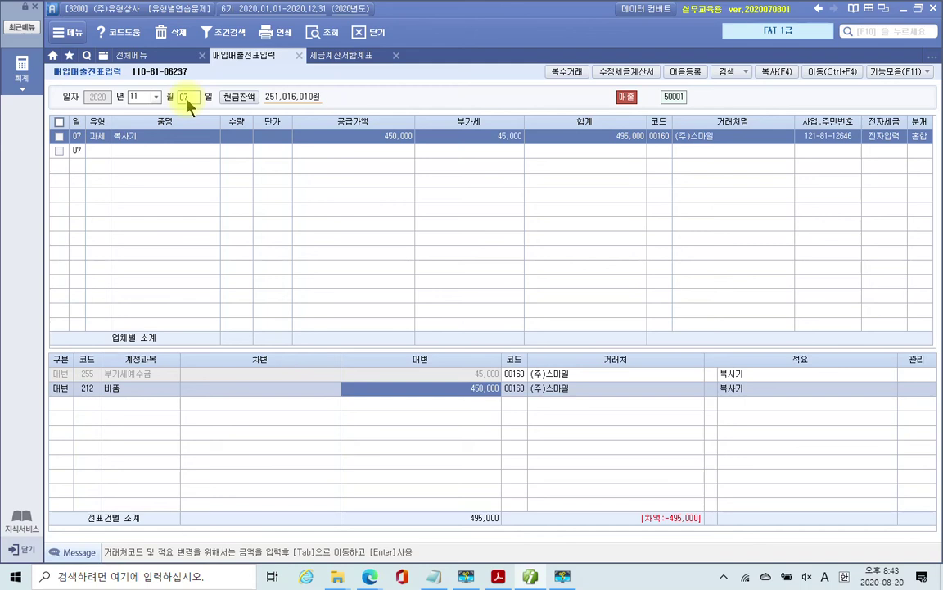
type("3000000")
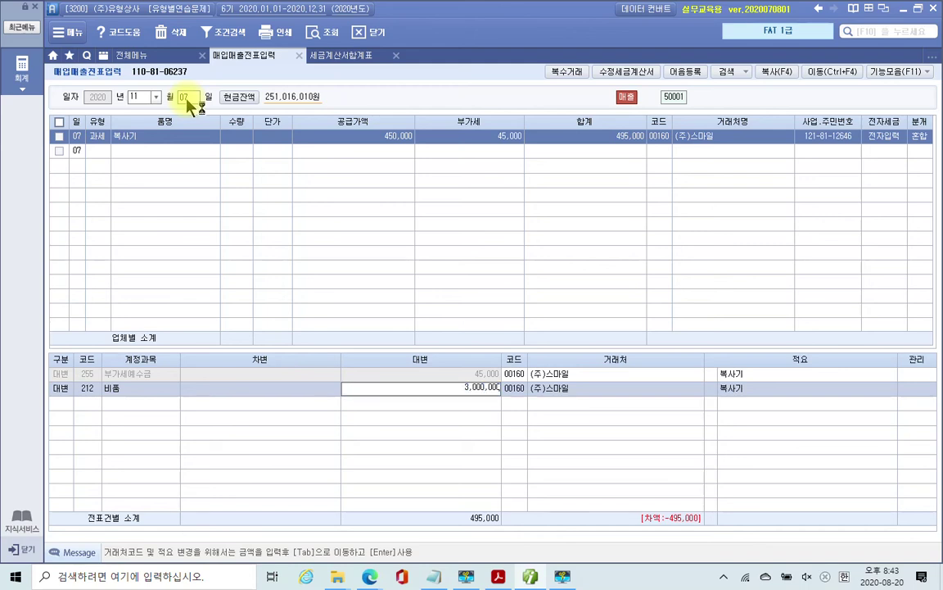
key("Return")
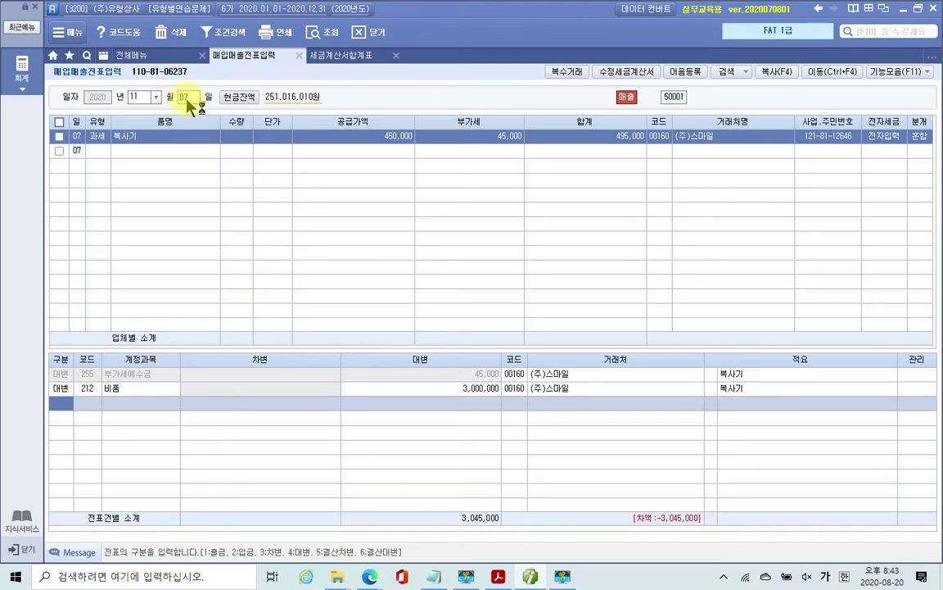
Add a debit line for account 213 감가상각누계액 with 2,000,000 to the 복사기 journal.
type("3")
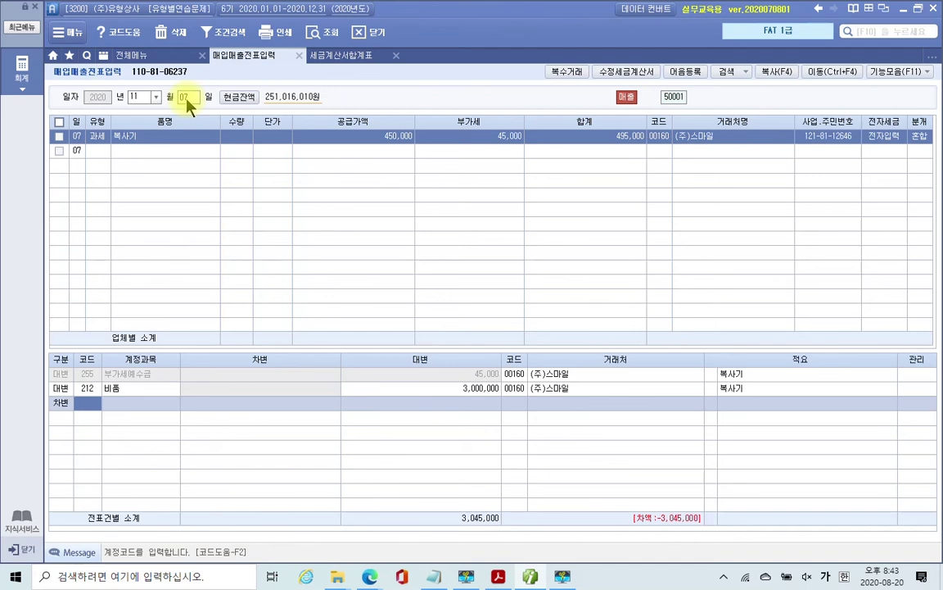
type("213")
key("Return")
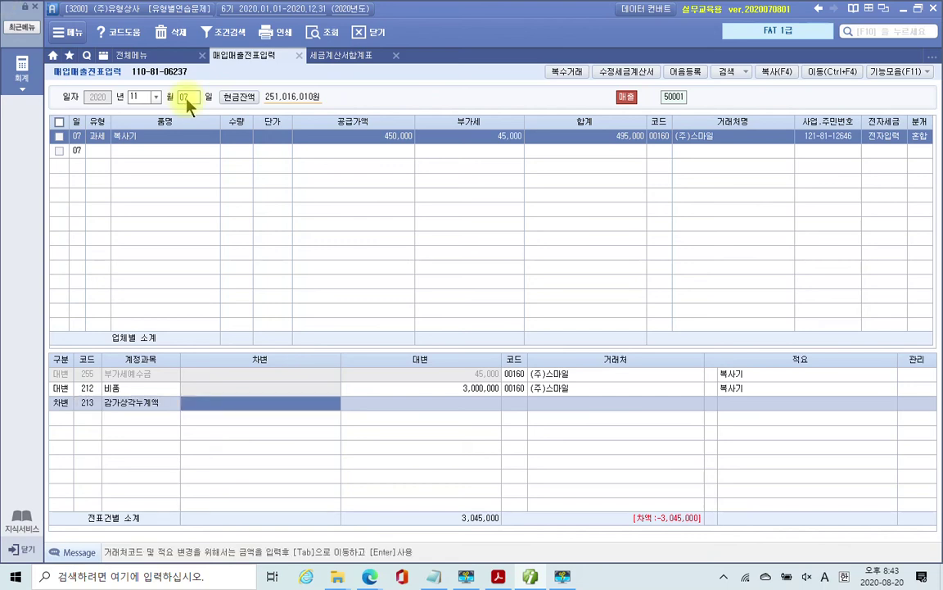
type("2000000")
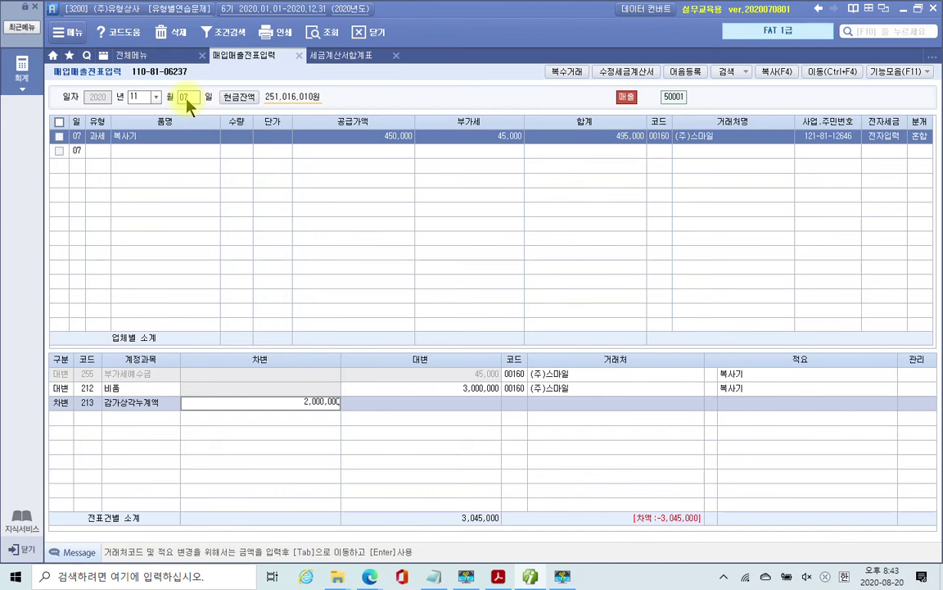
key("Return")
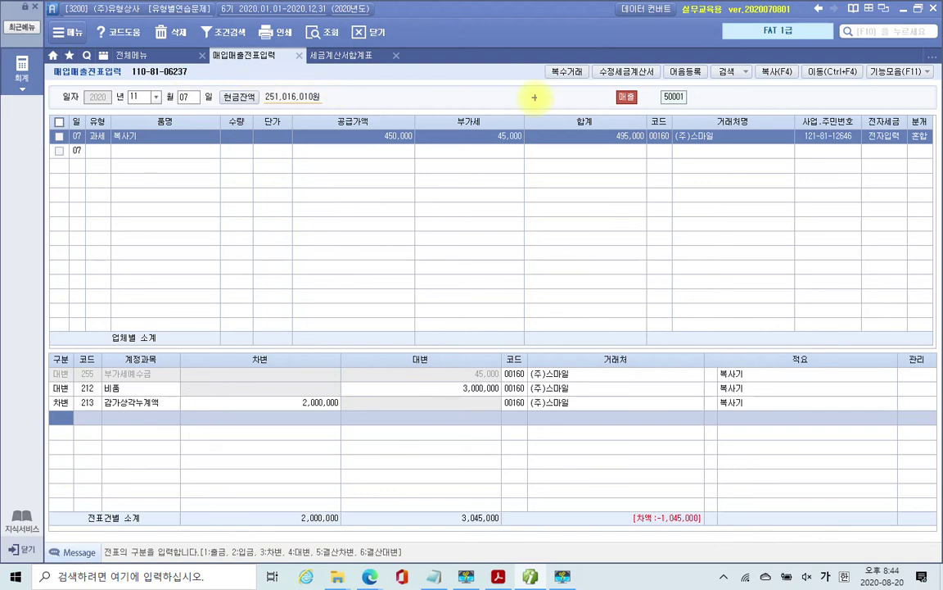
Add a debit line for account 101 현금 with 495,000 to the 복사기 journal.
mouse_move(539, 100)
left_mouse_down()
mouse_move(632, 185)
mouse_move(665, 184)
mouse_move(619, 172)
mouse_move(307, 416)
left_mouse_up()
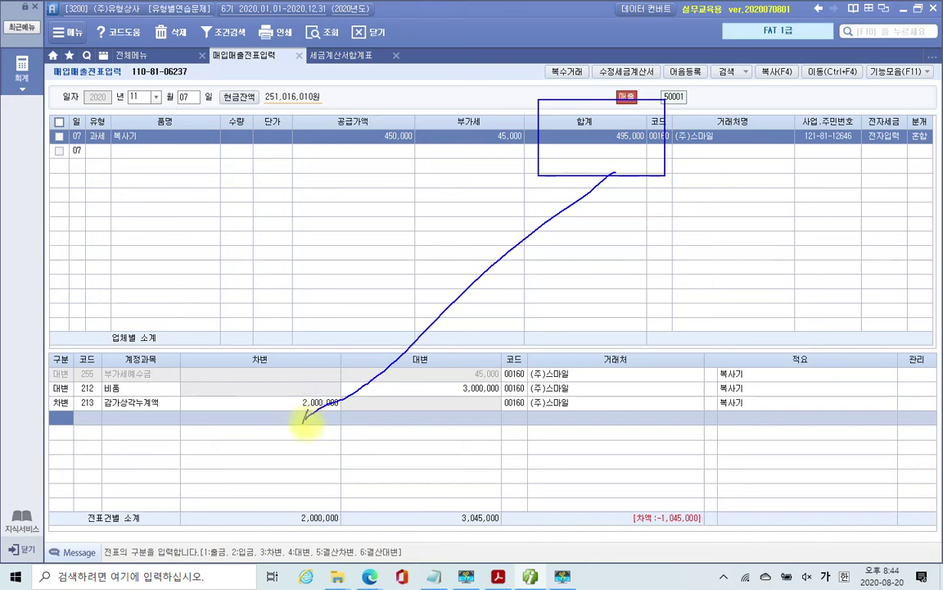
key("Escape")
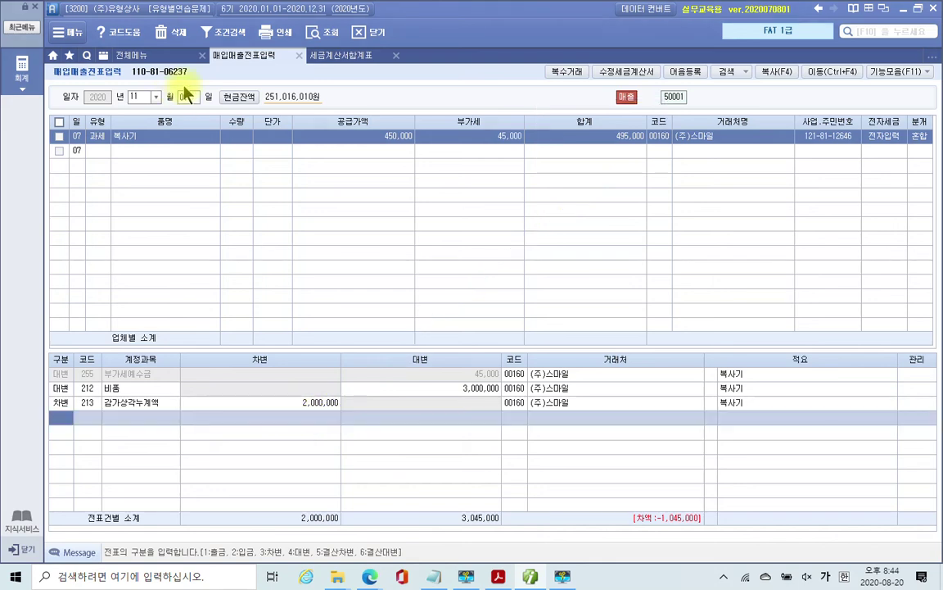
type("3")
type("101")
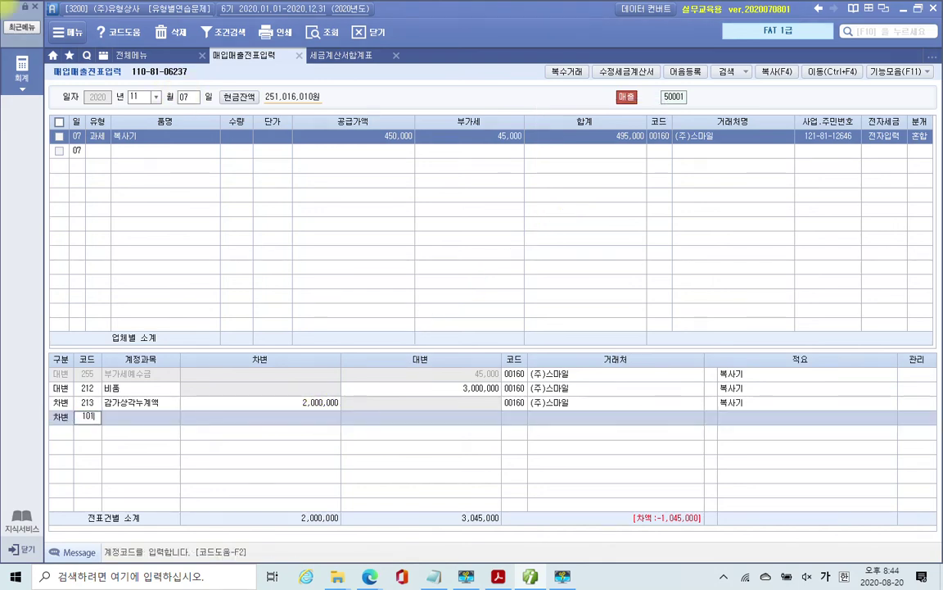
key("Return")
type("495,")
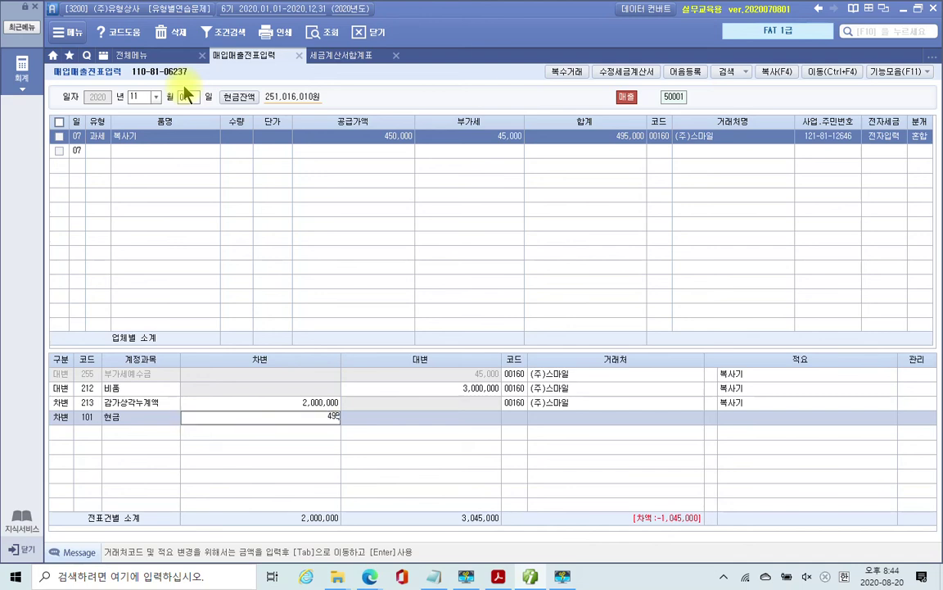
type("000")
key("Return")
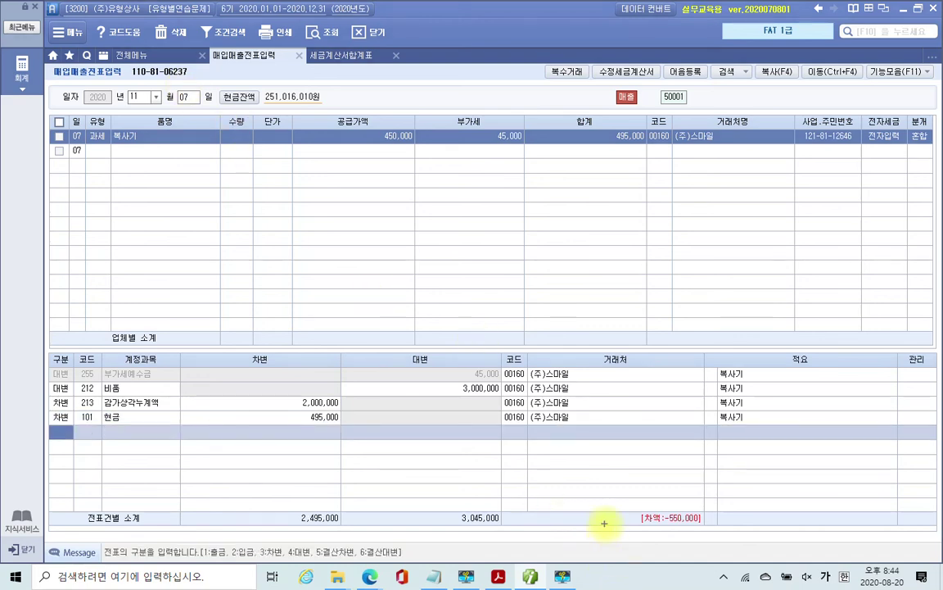
Add a debit line for account 950 유형자산처분손실 with 550,000 to the 복사기 journal.
left_click_drag(597, 494, 731, 543)
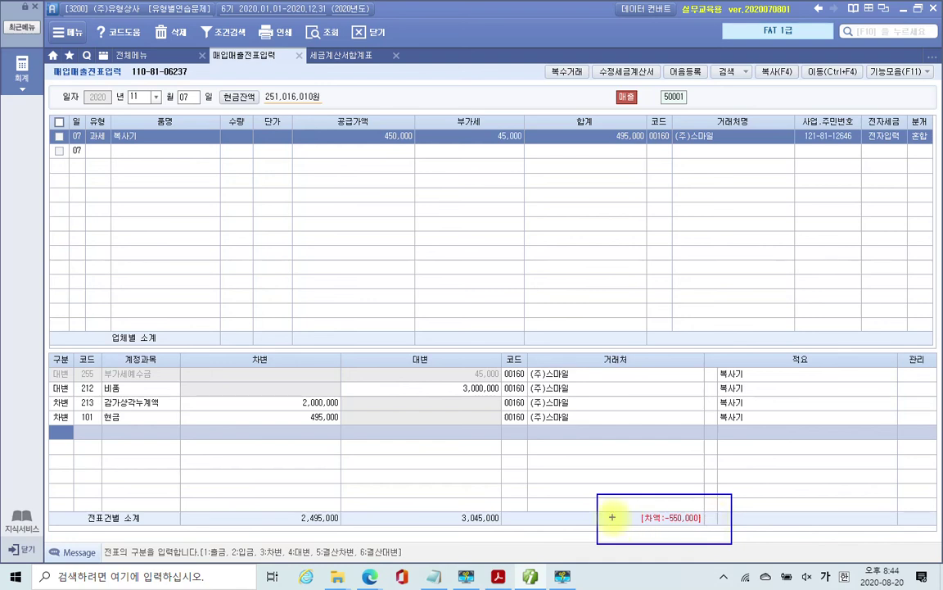
mouse_move(611, 517)
left_mouse_down()
mouse_move(297, 460)
mouse_move(299, 426)
mouse_move(303, 433)
left_mouse_up()
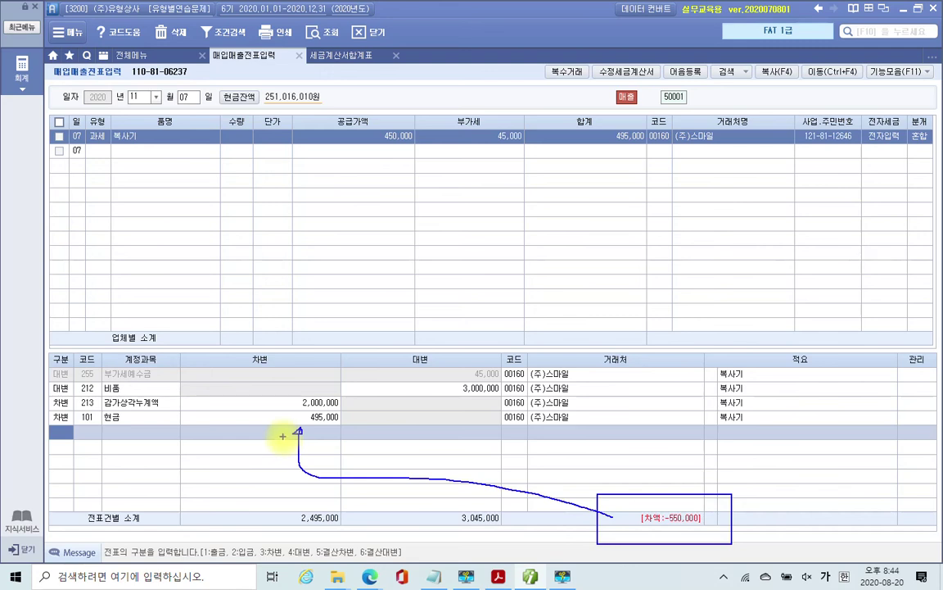
key("Escape")
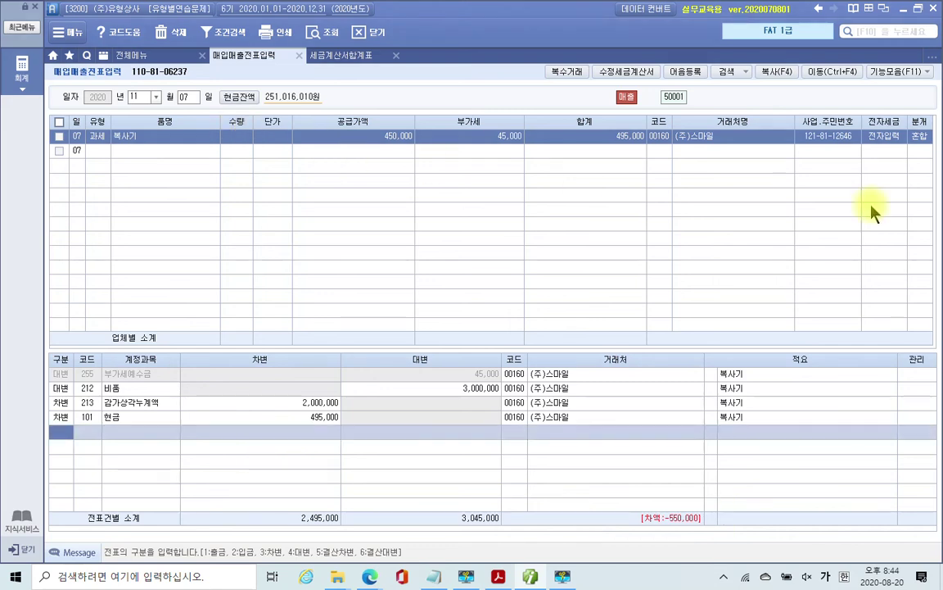
type("3")
type("유형")
key("Return")
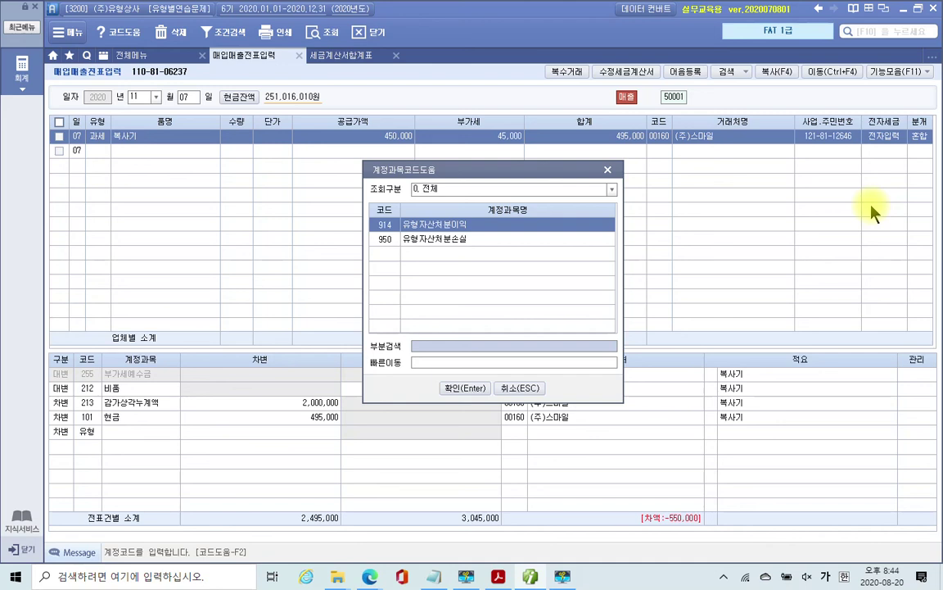
key("Down")
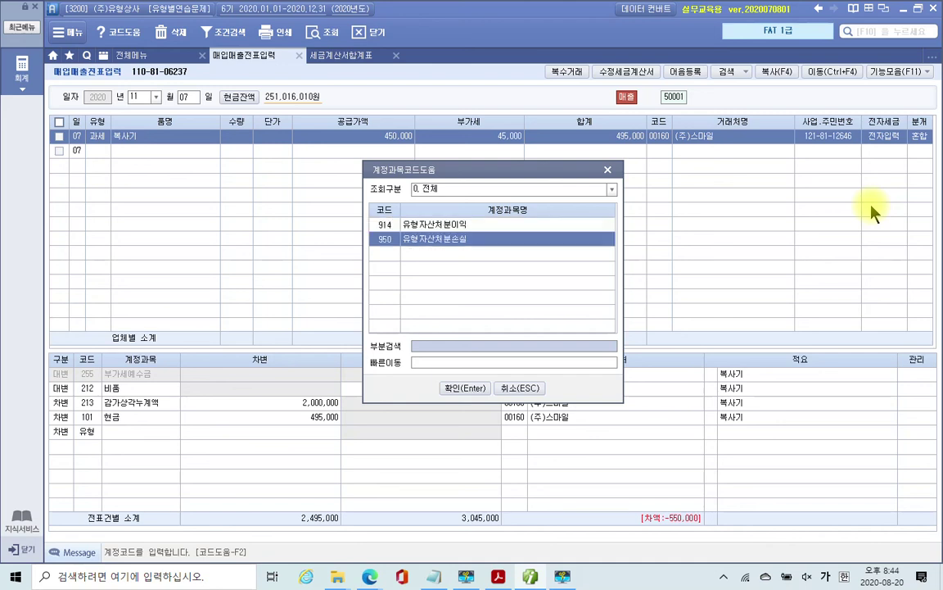
key("Return")
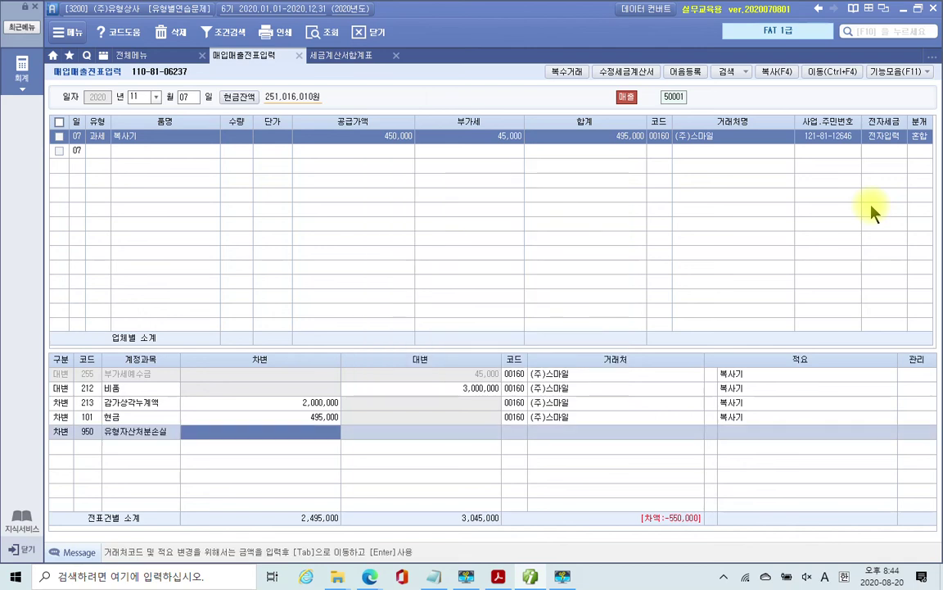
type("5500000")
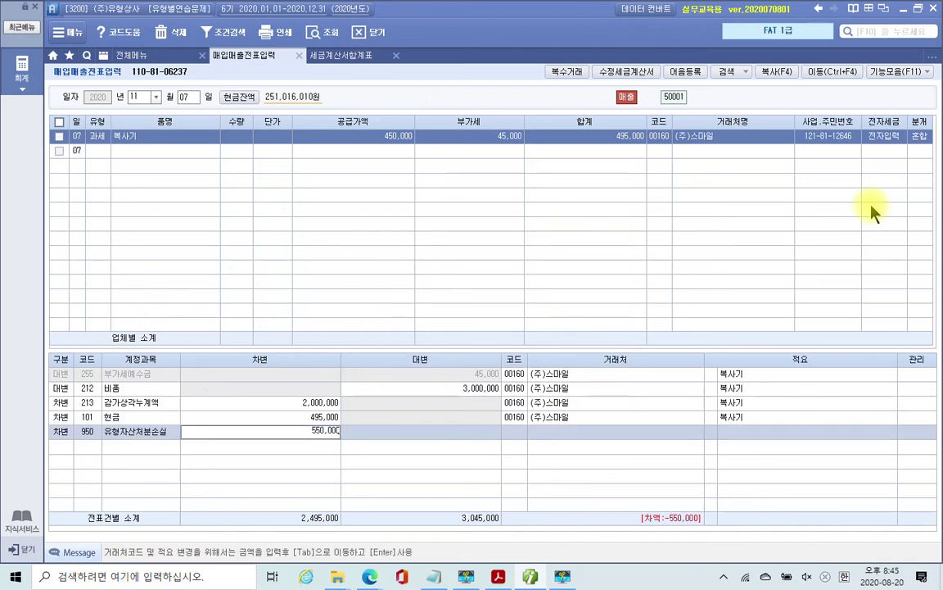
key("Return")
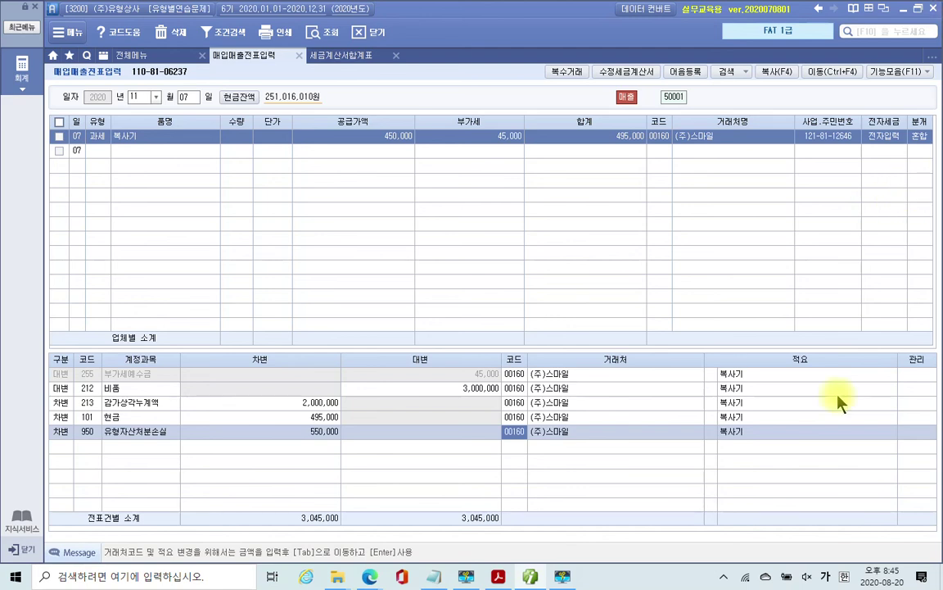
Switch to Acrobat Reader and highlight the word 매출계산서 in the workbook's section 3 heading.
left_click(499, 578)
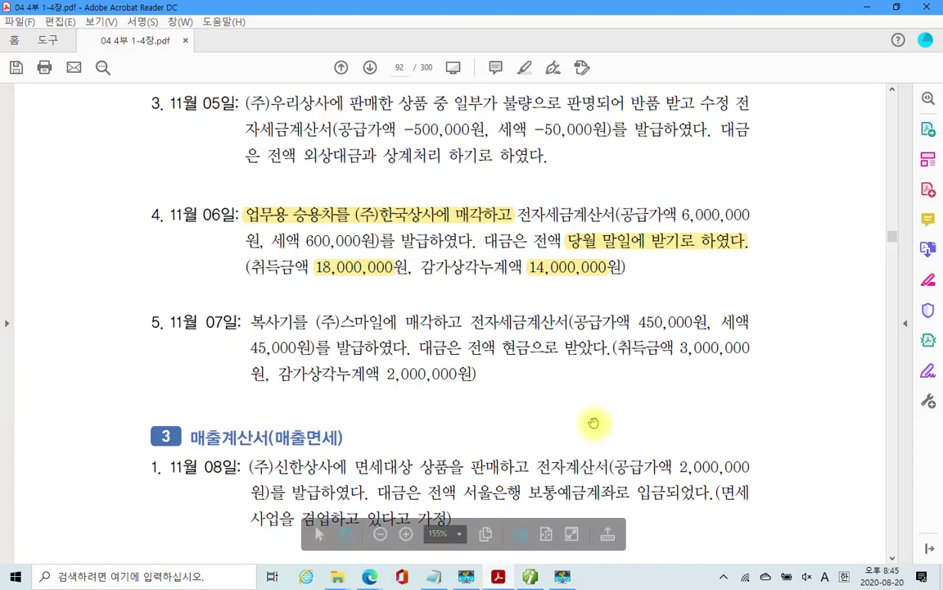
scroll(381, 475, "down", 3)
scroll(388, 429, "down", 3)
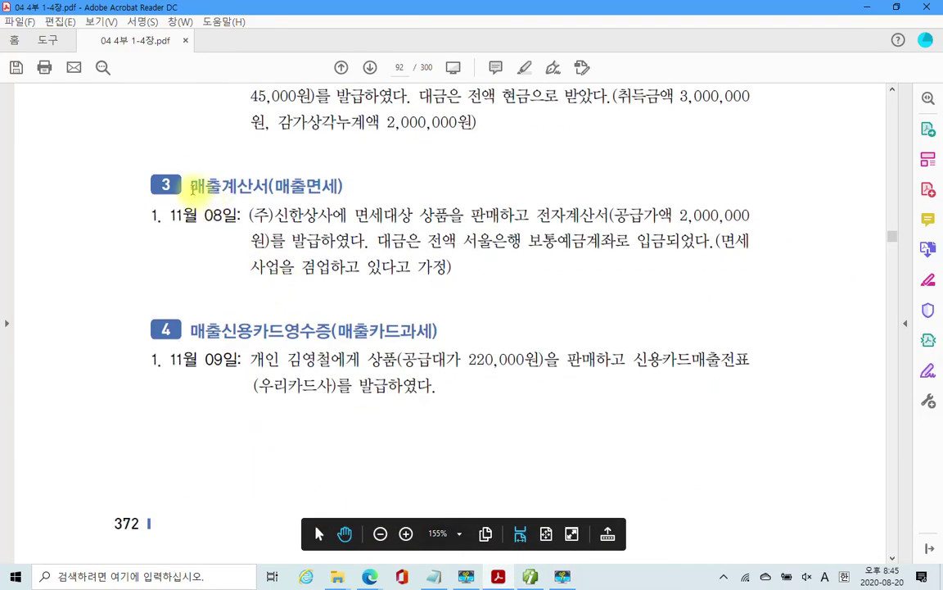
left_click_drag(196, 187, 268, 187)
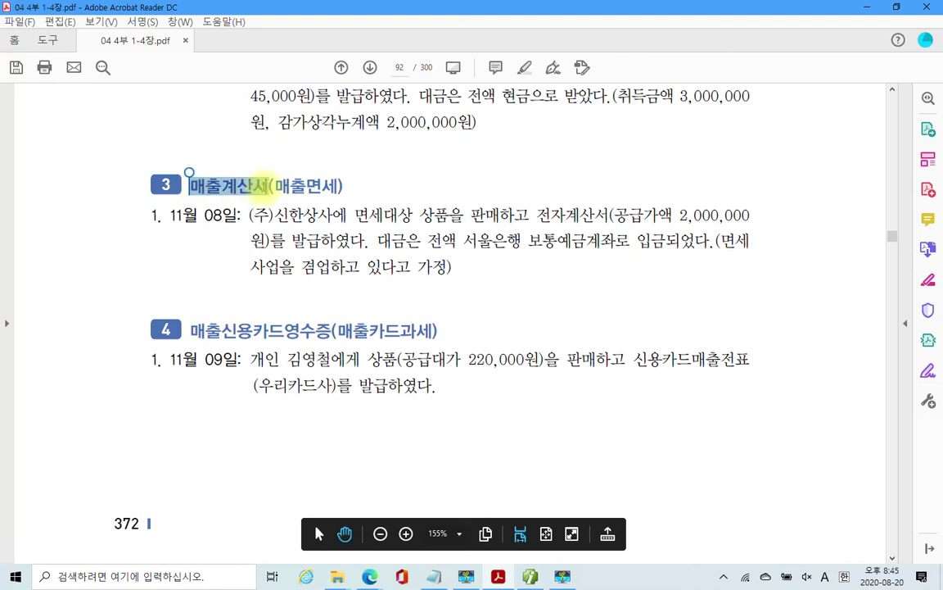
right_click(247, 189)
left_click(297, 228)
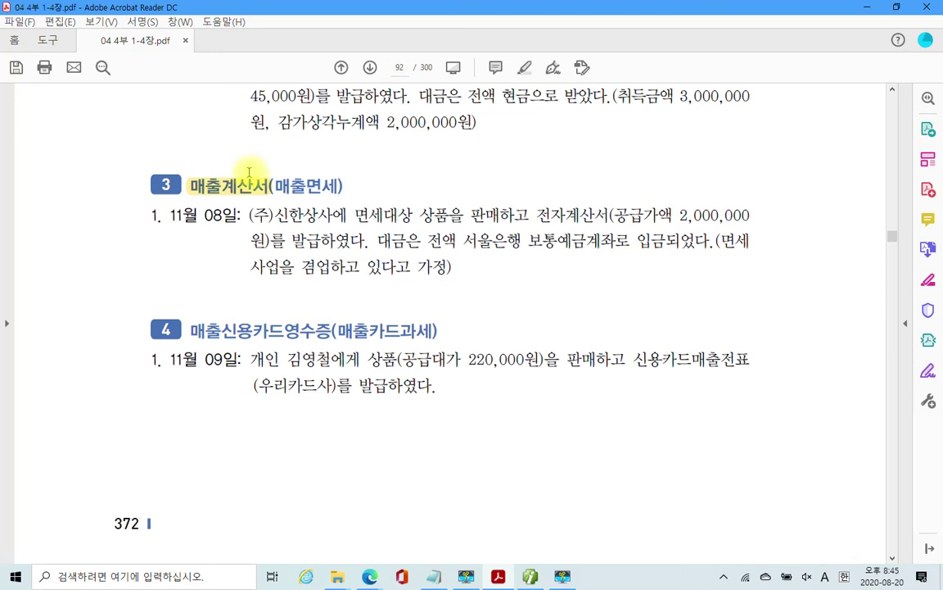
Read the 11월 08일 (주)신한상사 sale in the workbook, checking its invoice type, supply value and payment method.
mouse_move(75, 194)
left_mouse_down()
mouse_move(73, 218)
mouse_move(113, 194)
mouse_move(97, 217)
left_mouse_up()
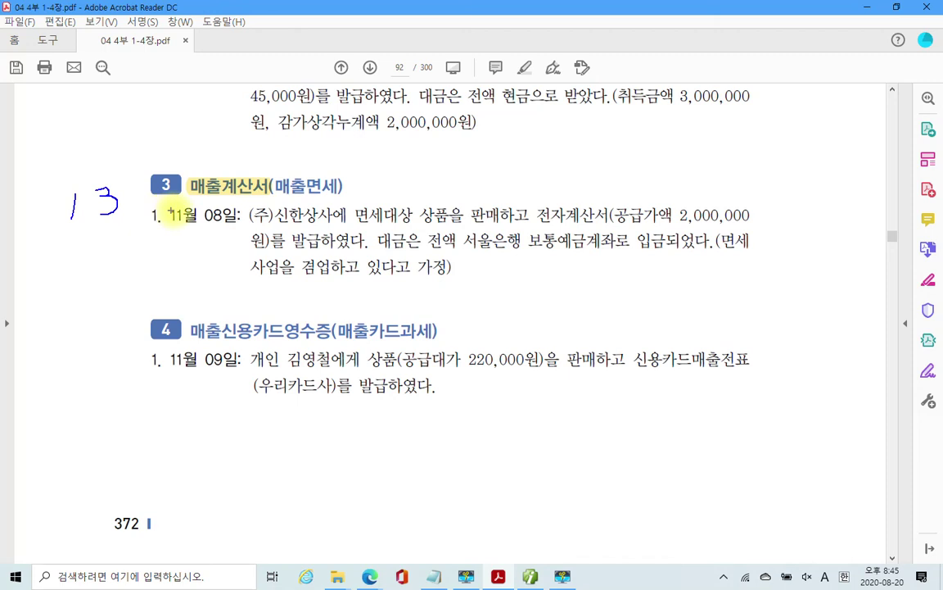
mouse_move(222, 201)
left_mouse_down()
mouse_move(272, 200)
mouse_move(273, 164)
mouse_move(225, 164)
mouse_move(221, 201)
left_mouse_up()
left_click_drag(64, 227, 120, 227)
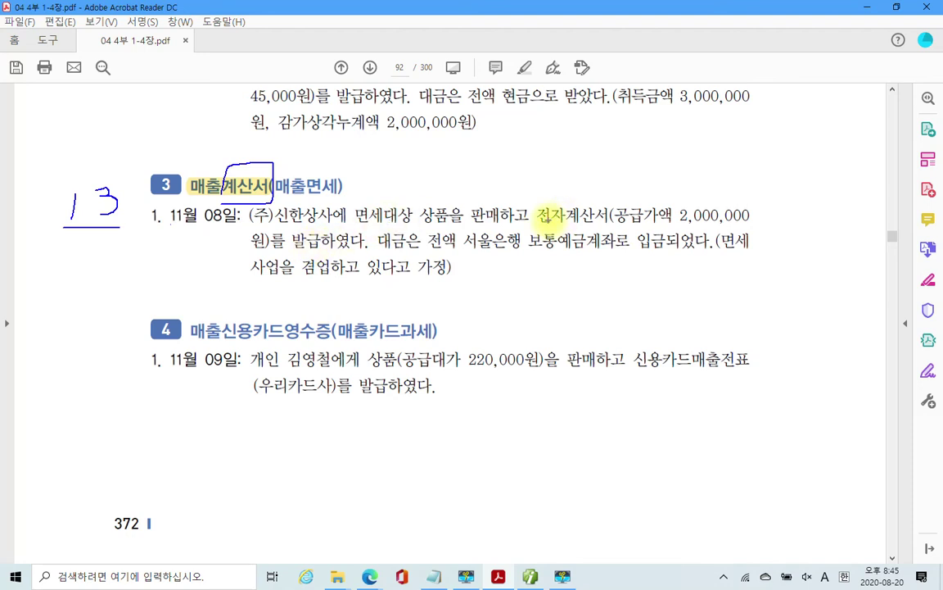
left_click_drag(536, 221, 614, 221)
left_click_drag(553, 177, 552, 199)
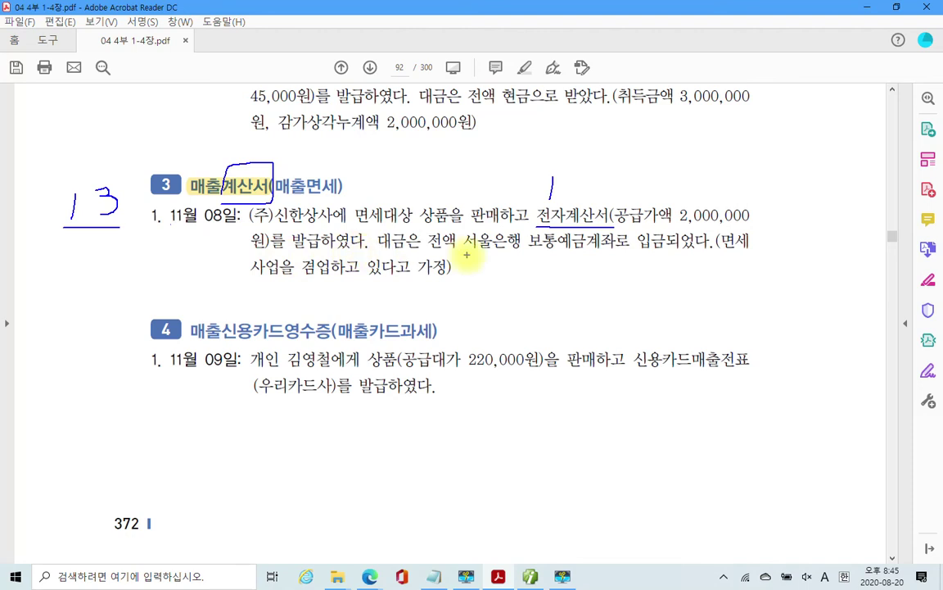
left_click_drag(590, 252, 709, 252)
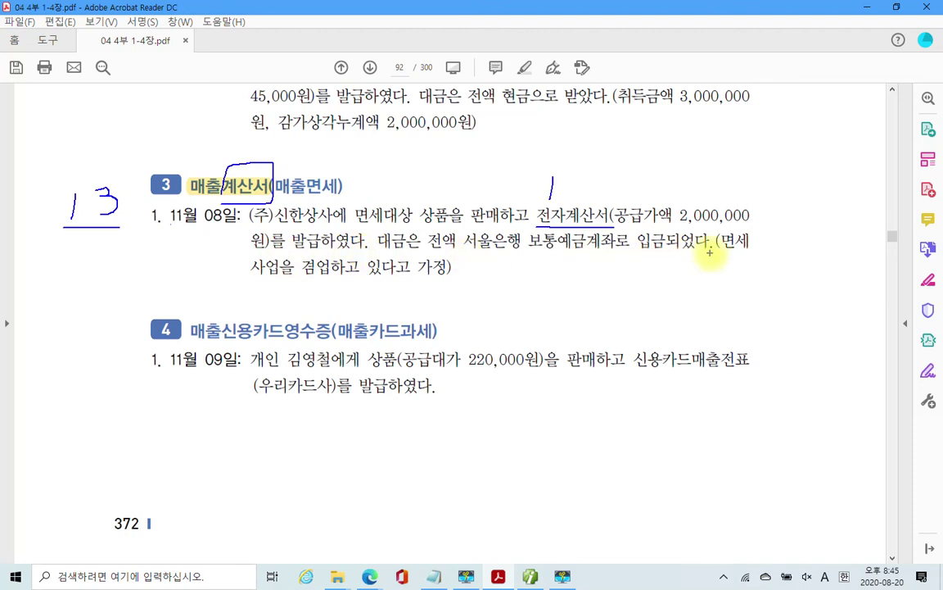
mouse_move(571, 257)
left_mouse_down()
mouse_move(521, 248)
mouse_move(594, 220)
mouse_move(592, 248)
left_mouse_up()
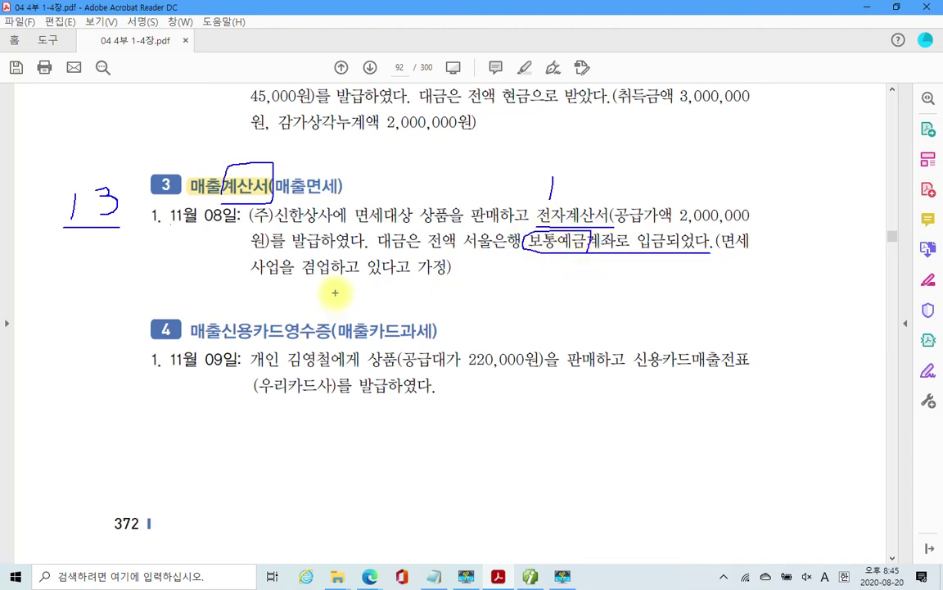
left_click_drag(456, 281, 400, 281)
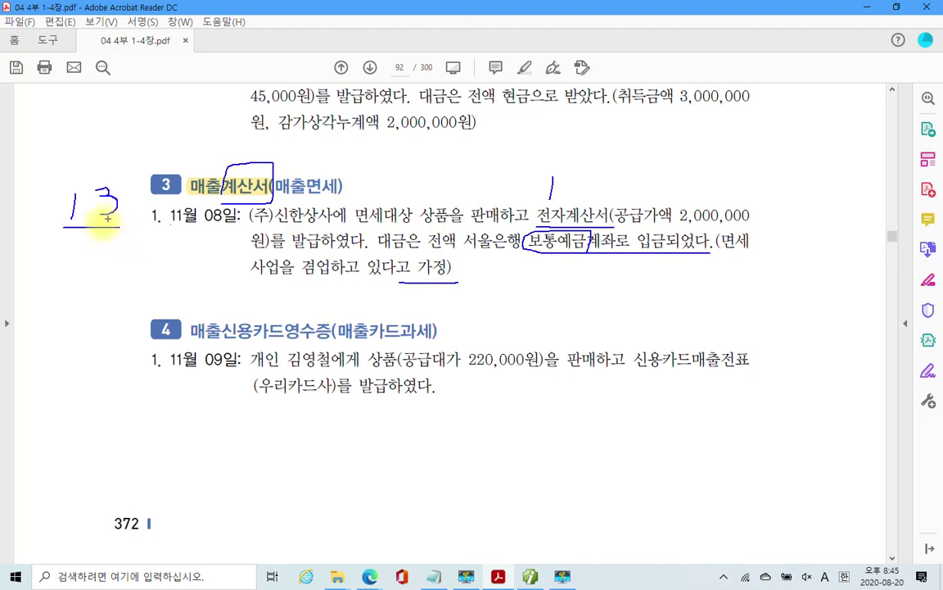
left_click_drag(159, 238, 241, 237)
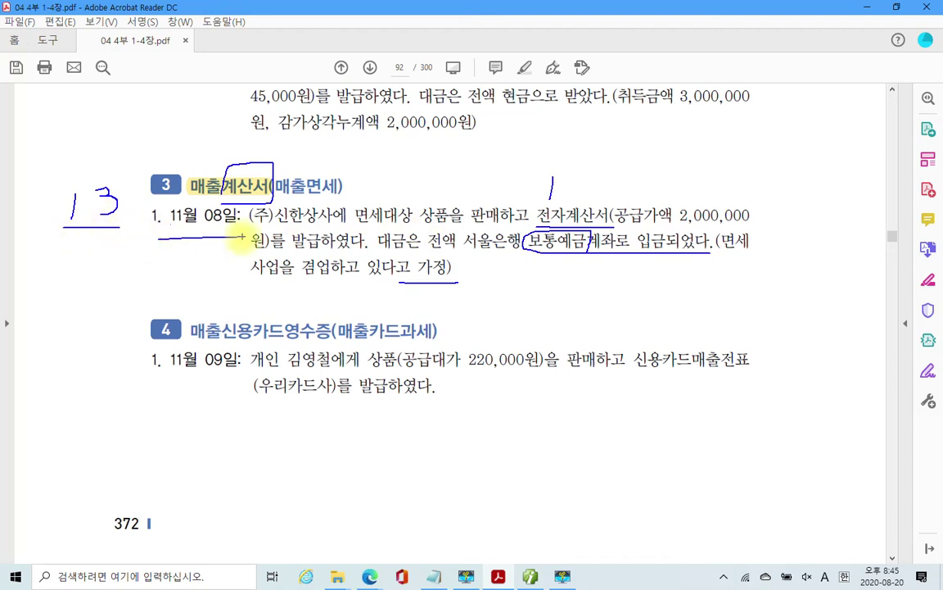
key("Escape")
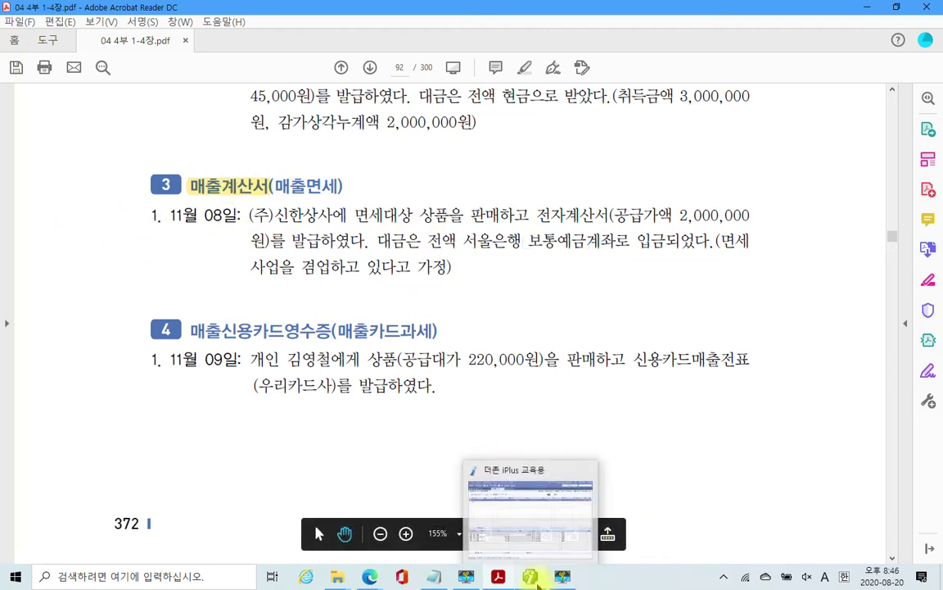
Switch to 더존 iPlus and start a 11월 08일 entry in 매입매출전표입력 with transaction type 13 면세.
left_click(536, 582)
left_click(185, 98)
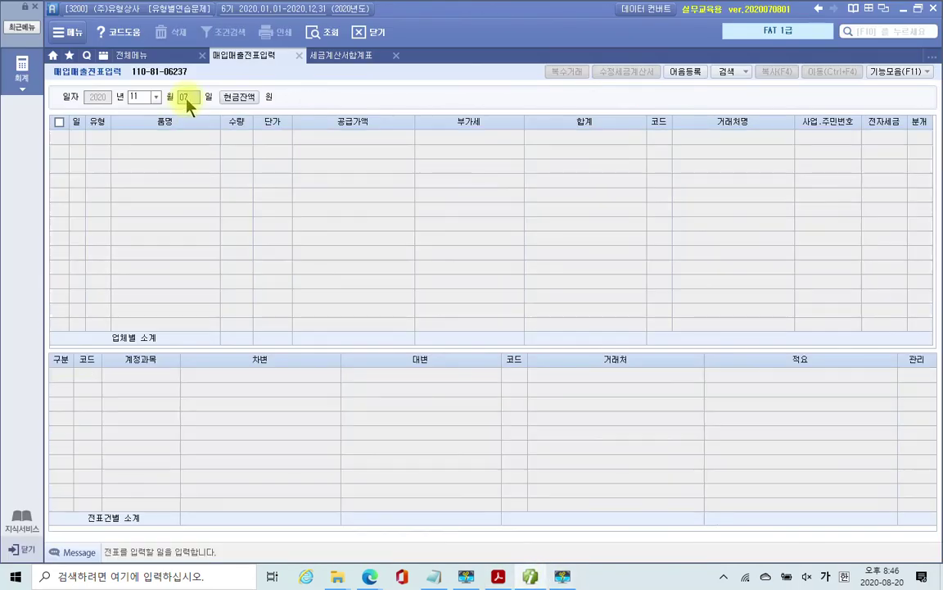
type("8")
key("Return")
key("Return")
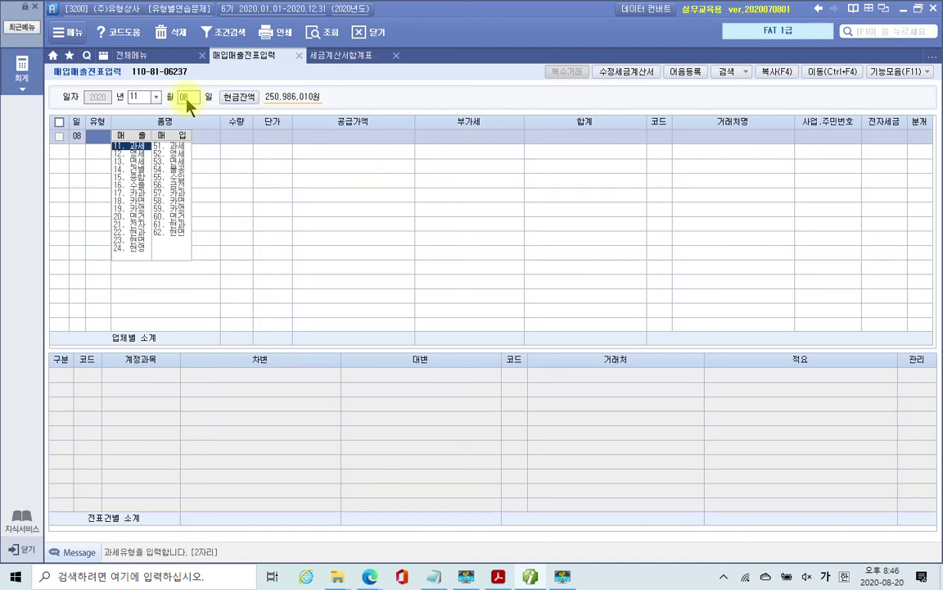
type("13")
key("Return")
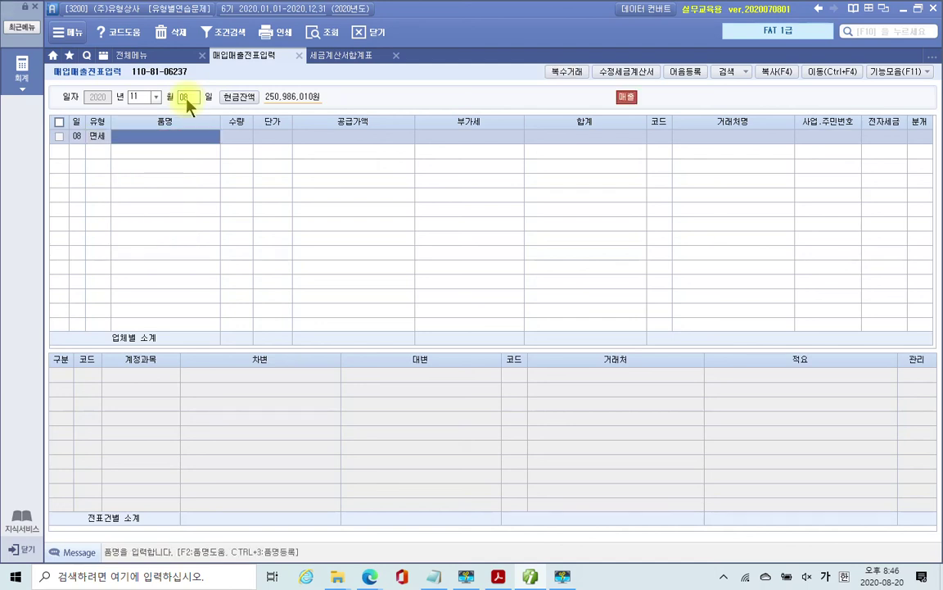
Enter 면세상품 as the item name with a supply value of 2,000,000 for the 11월 08일 sale.
type("면ㅅ")
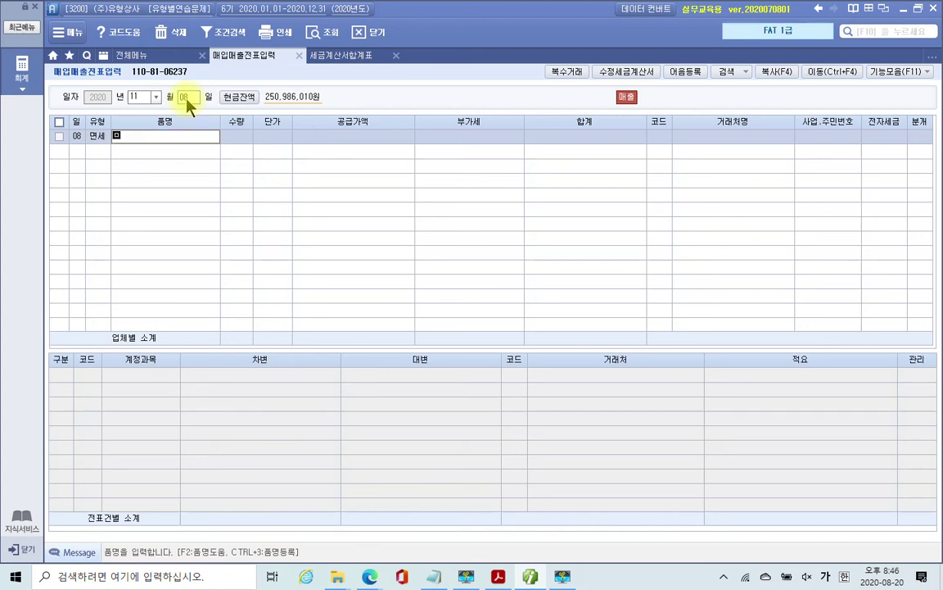
type("ㅔ상품")
key("Return")
key("Return")
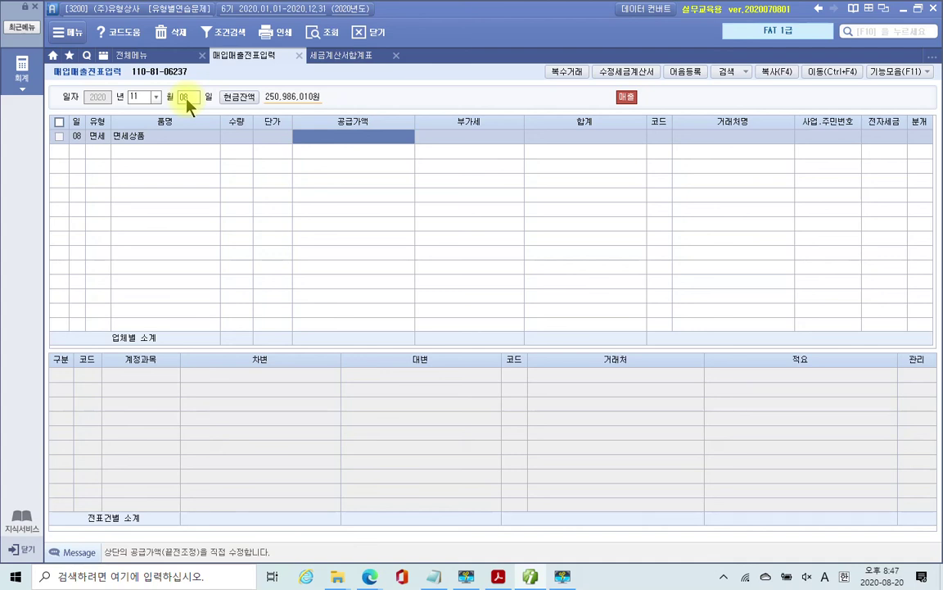
type("2000000")
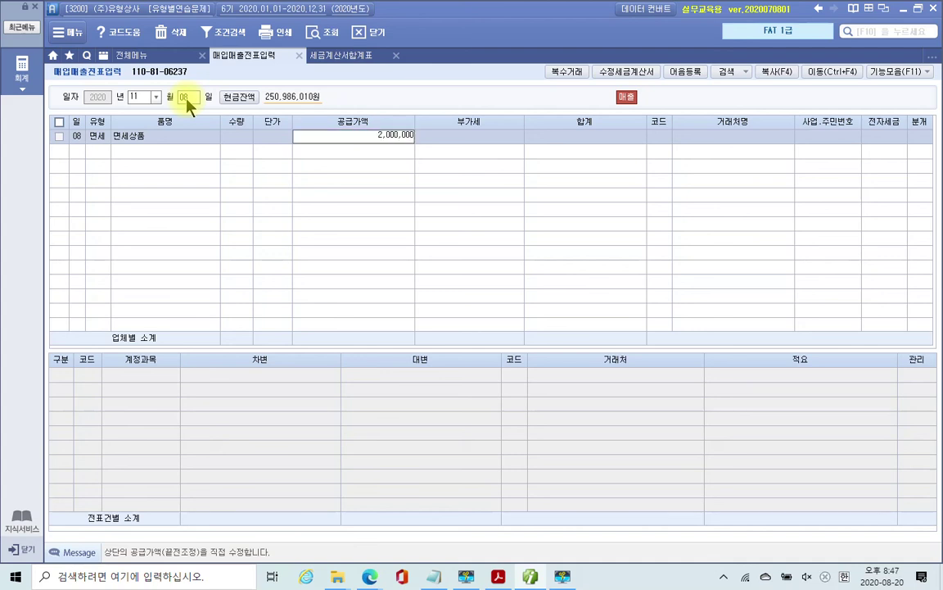
key("Return")
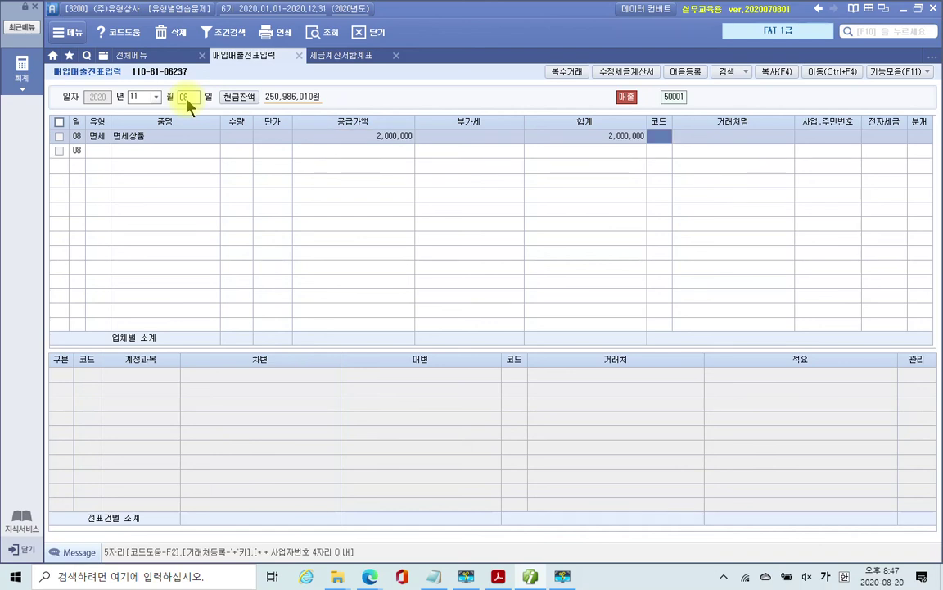
Assign the 면세상품 sale to (주)신한상사 as 전자입력 with the 혼합 journal type.
type("신한")
key("Return")
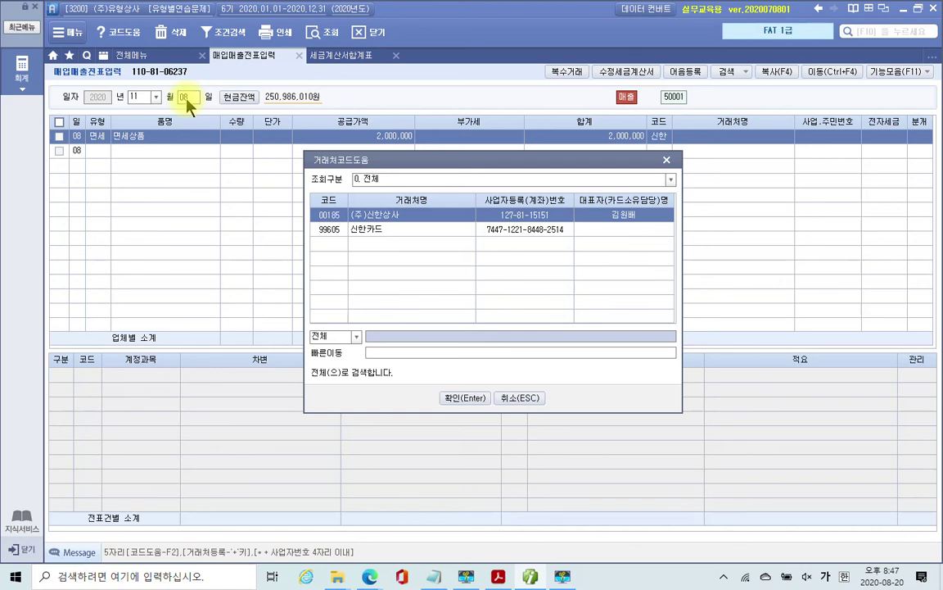
key("Return")
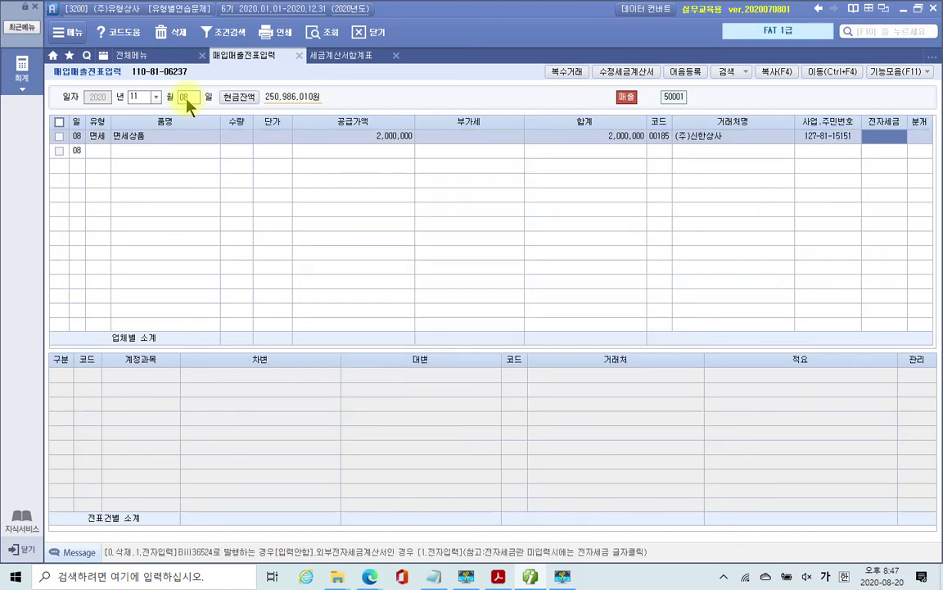
type("1")
key("Return")
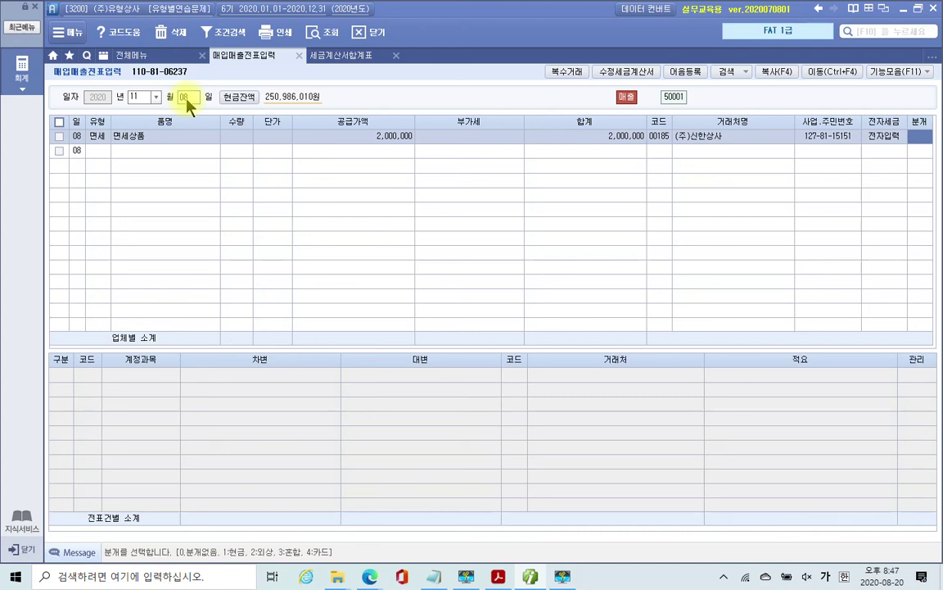
type("3")
key("Return")
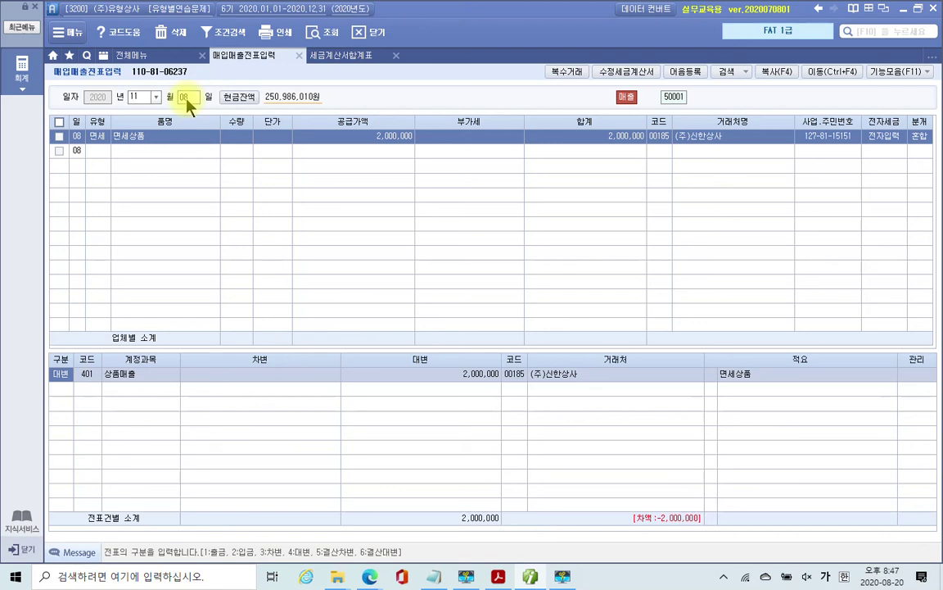
left_click(76, 150)
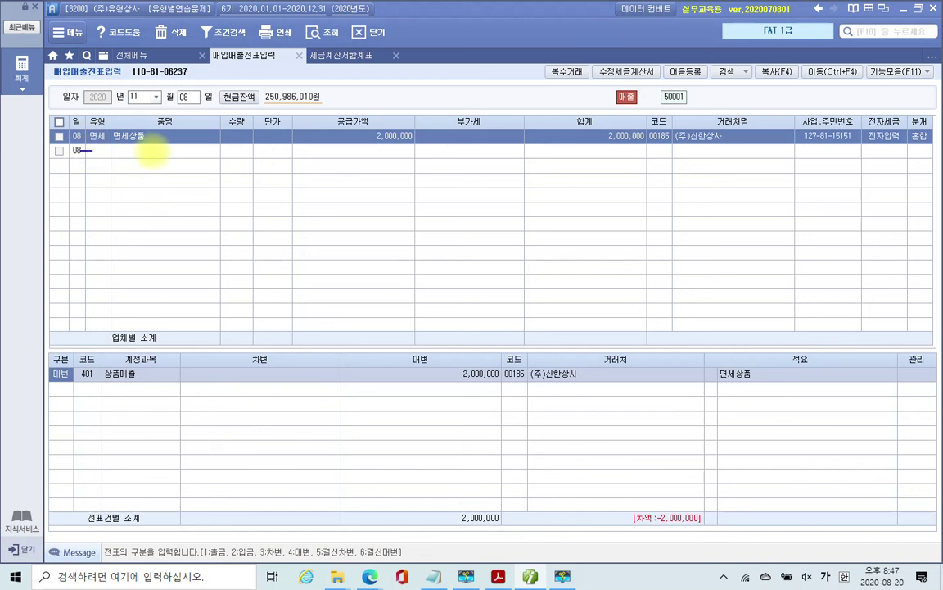
left_click_drag(59, 383, 165, 382)
left_click_drag(496, 383, 447, 382)
mouse_move(160, 147)
left_mouse_down()
mouse_move(106, 123)
mouse_move(147, 147)
mouse_move(91, 332)
left_mouse_up()
Add a debit line for account 103 보통예금 with 2,000,000 to the 면세상품 journal.
left_click(70, 390)
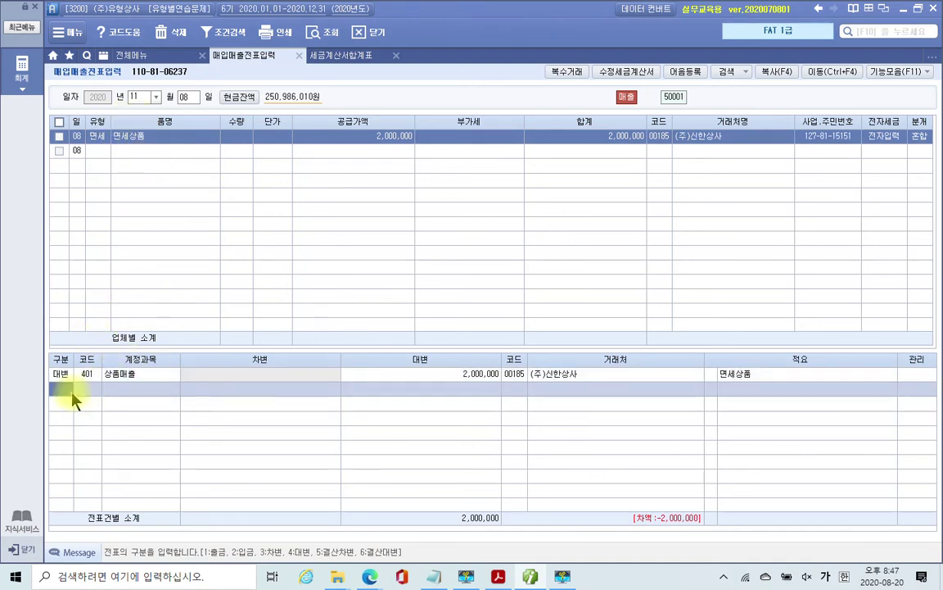
type("3")
key("BackSpace")
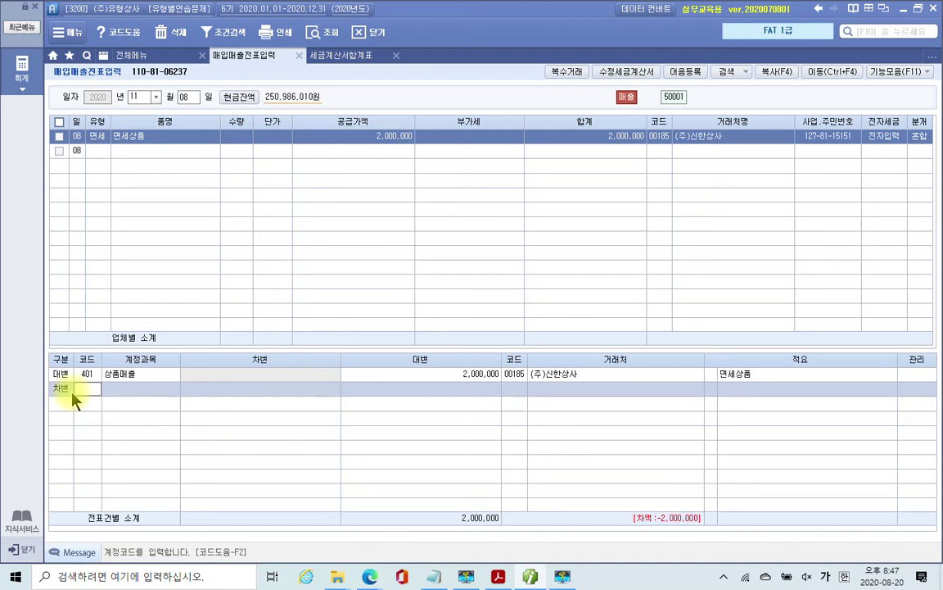
type("103")
key("Return")
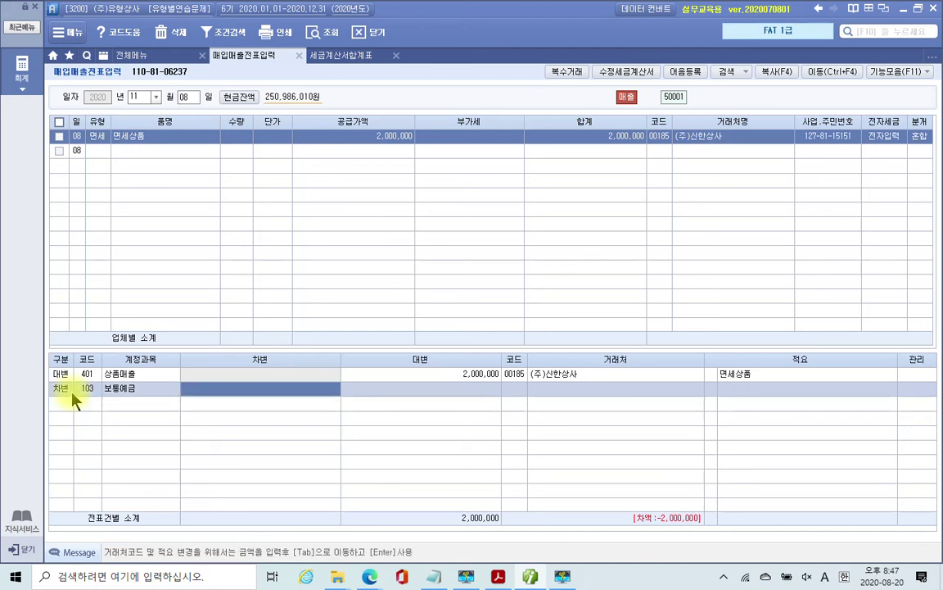
type("2000000")
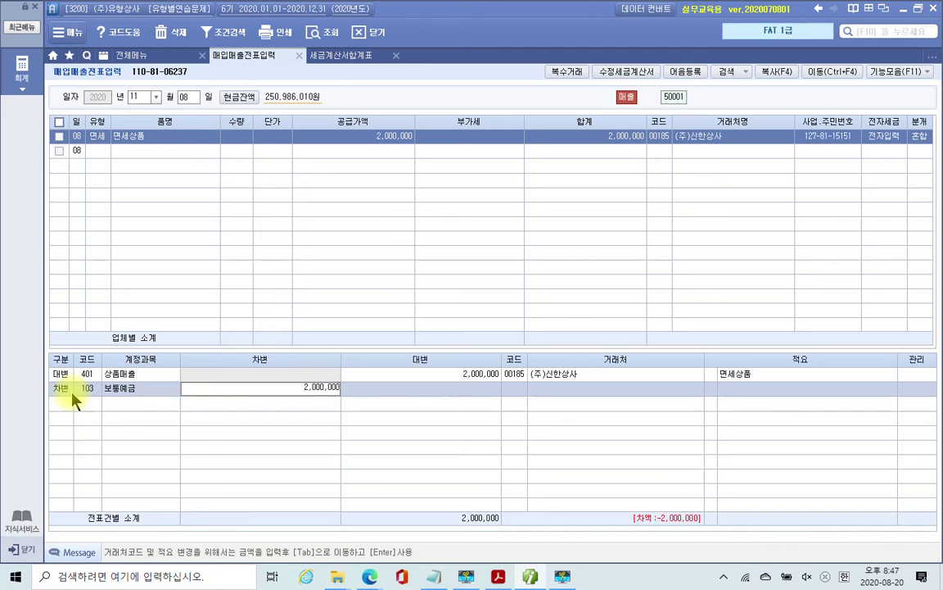
key("Return")
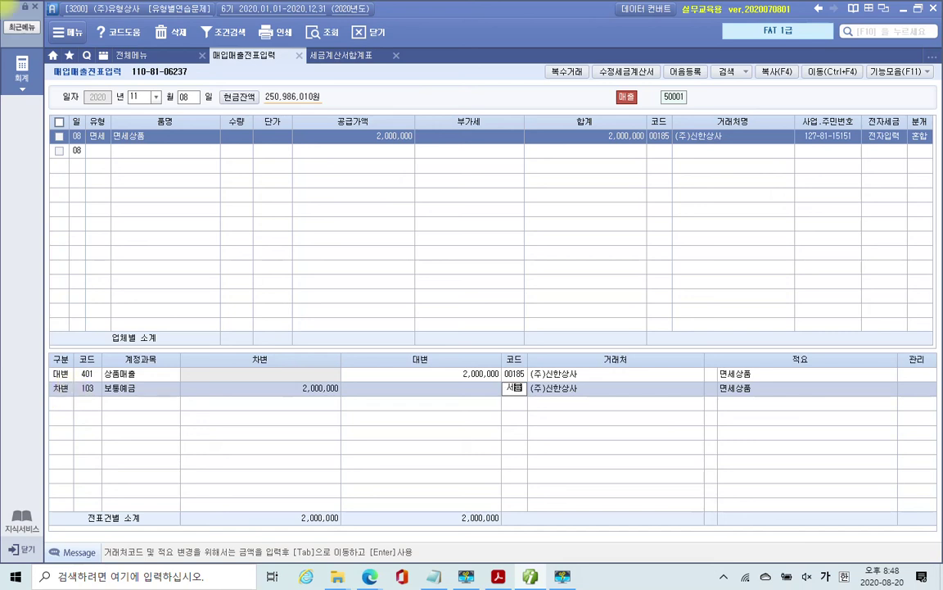
Change the trading partner of the 보통예금 debit line to 서울은행.
key("Return")
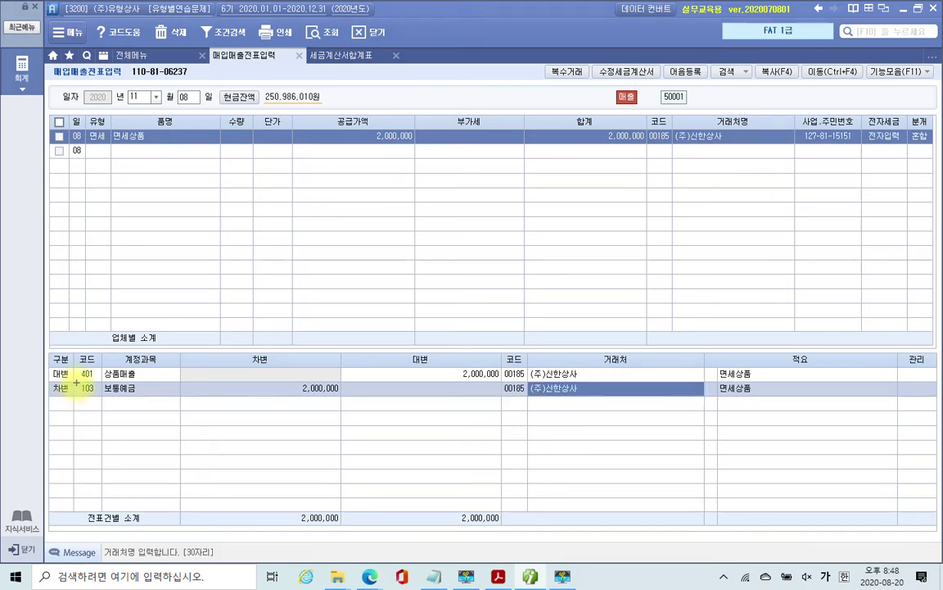
left_click_drag(77, 383, 161, 400)
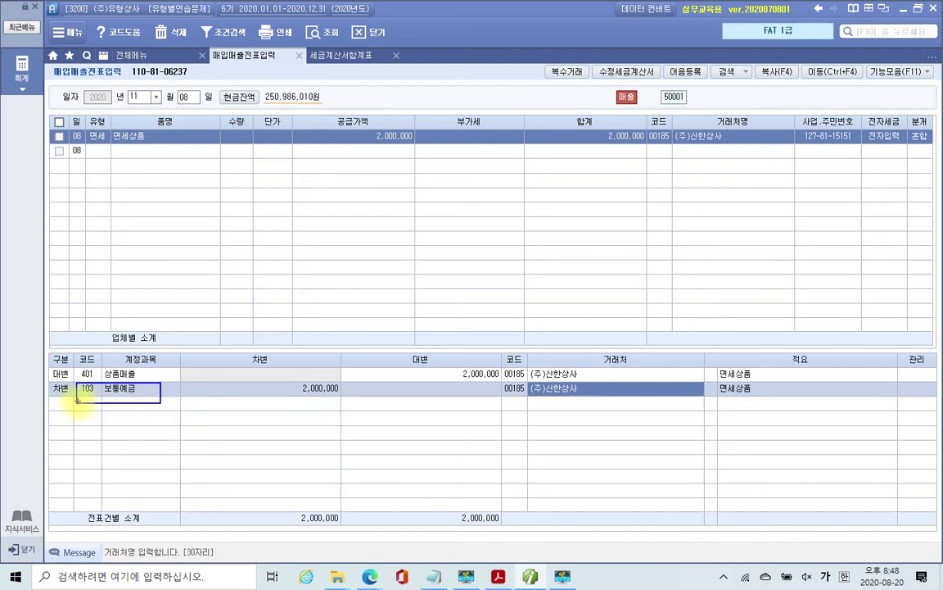
mouse_move(488, 398)
left_mouse_down()
mouse_move(583, 398)
mouse_move(596, 382)
mouse_move(488, 393)
left_mouse_up()
key("Escape")
left_click(507, 389)
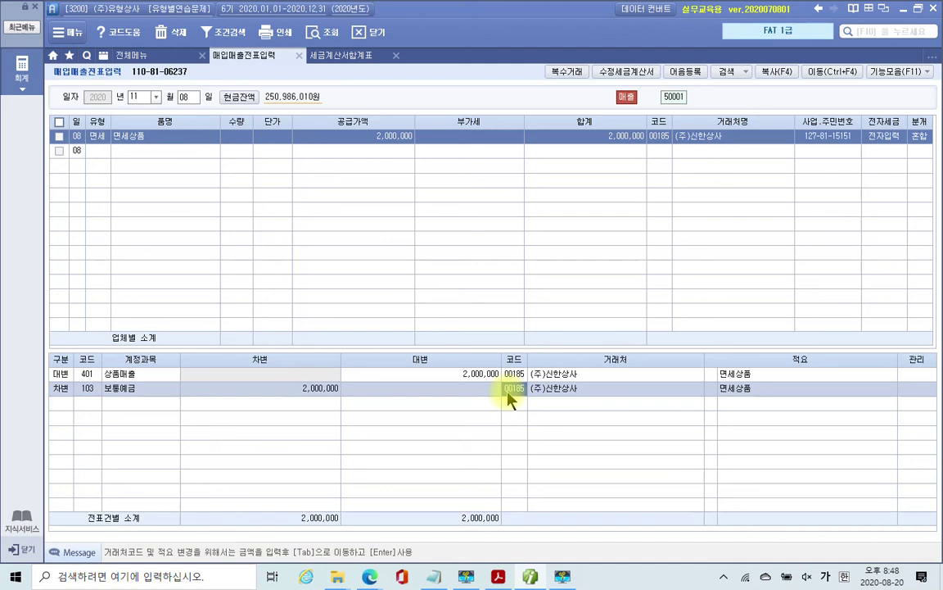
type("서")
key("Return")
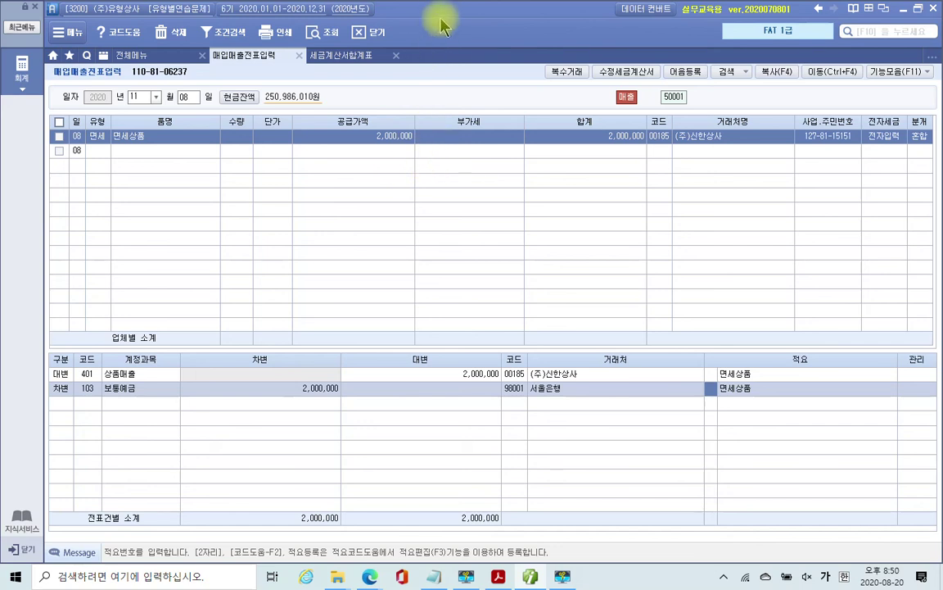
left_click(562, 577)
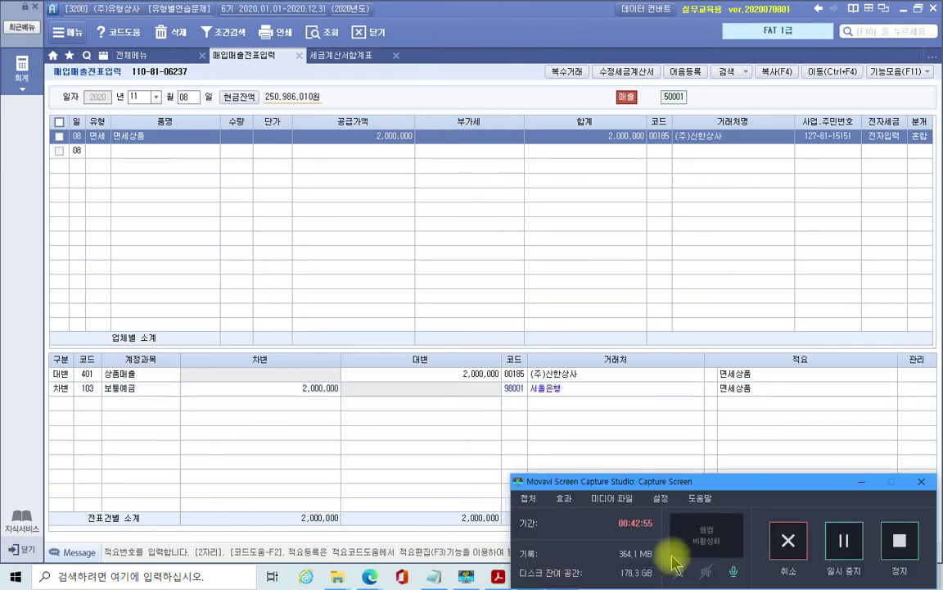